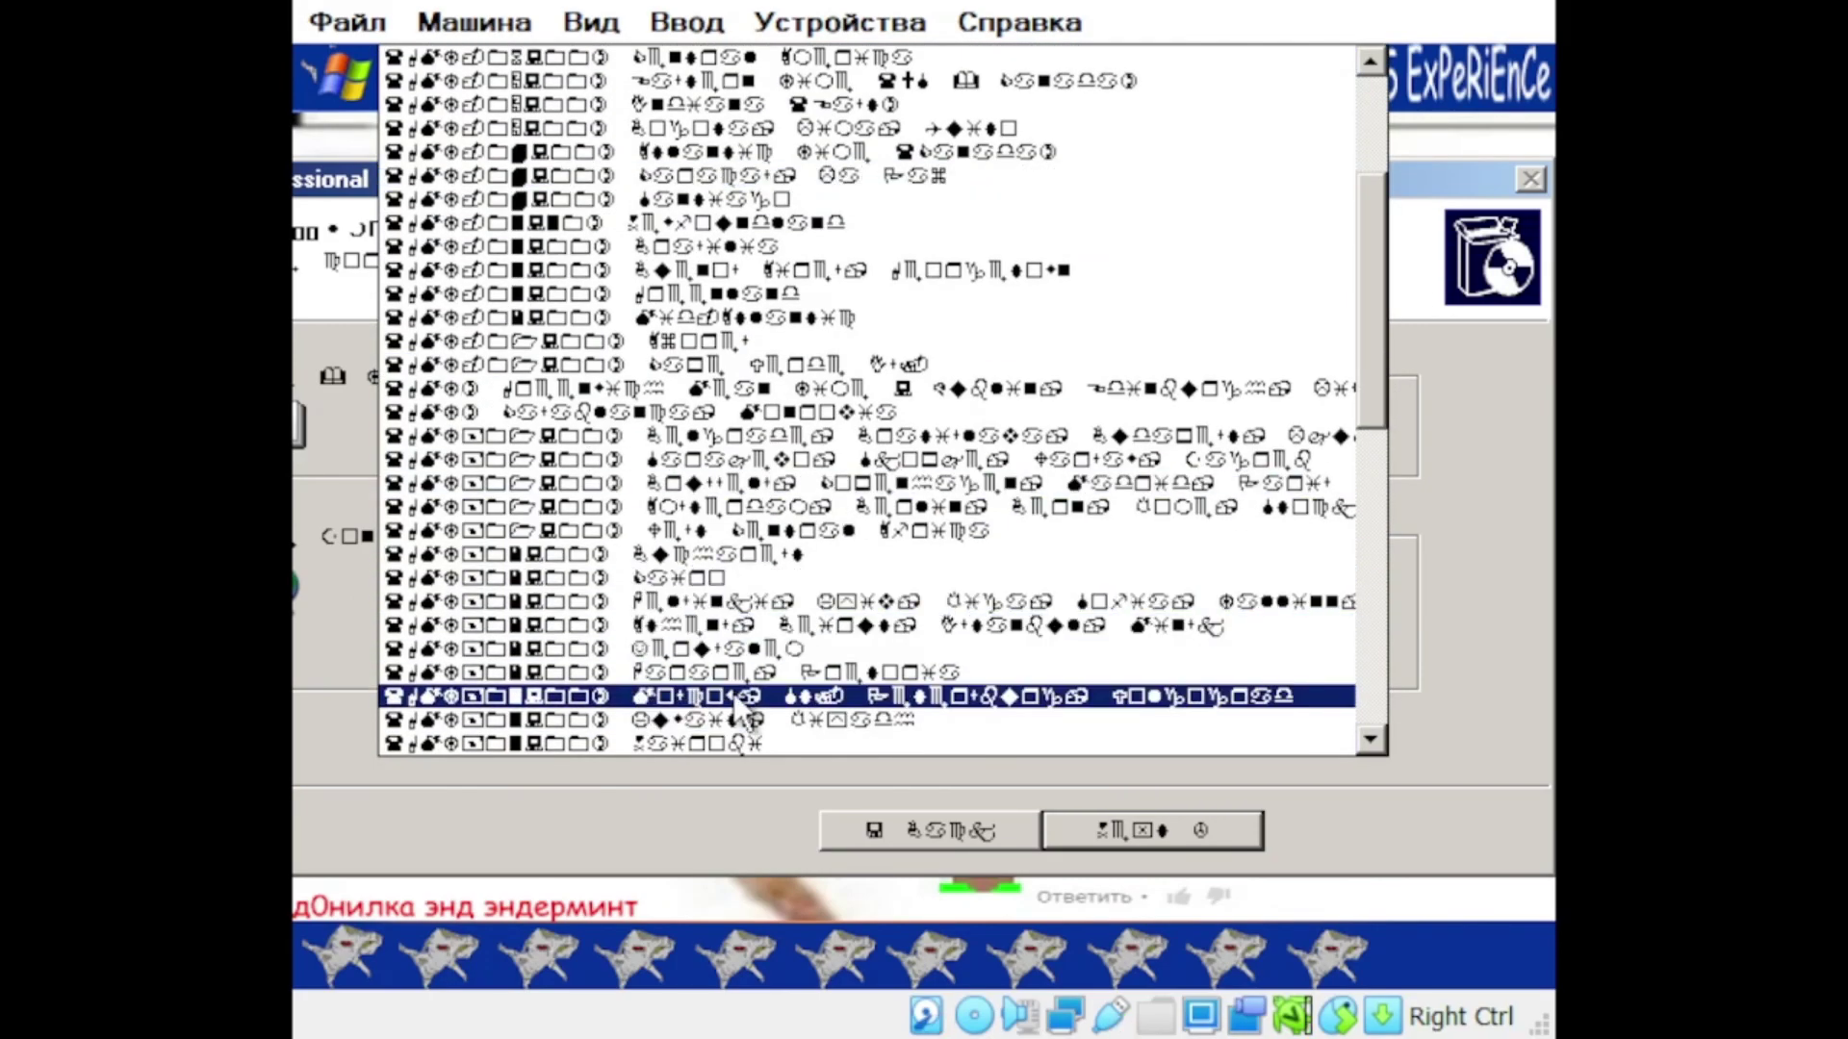
pyautogui.scroll(-2, 1002, 702)
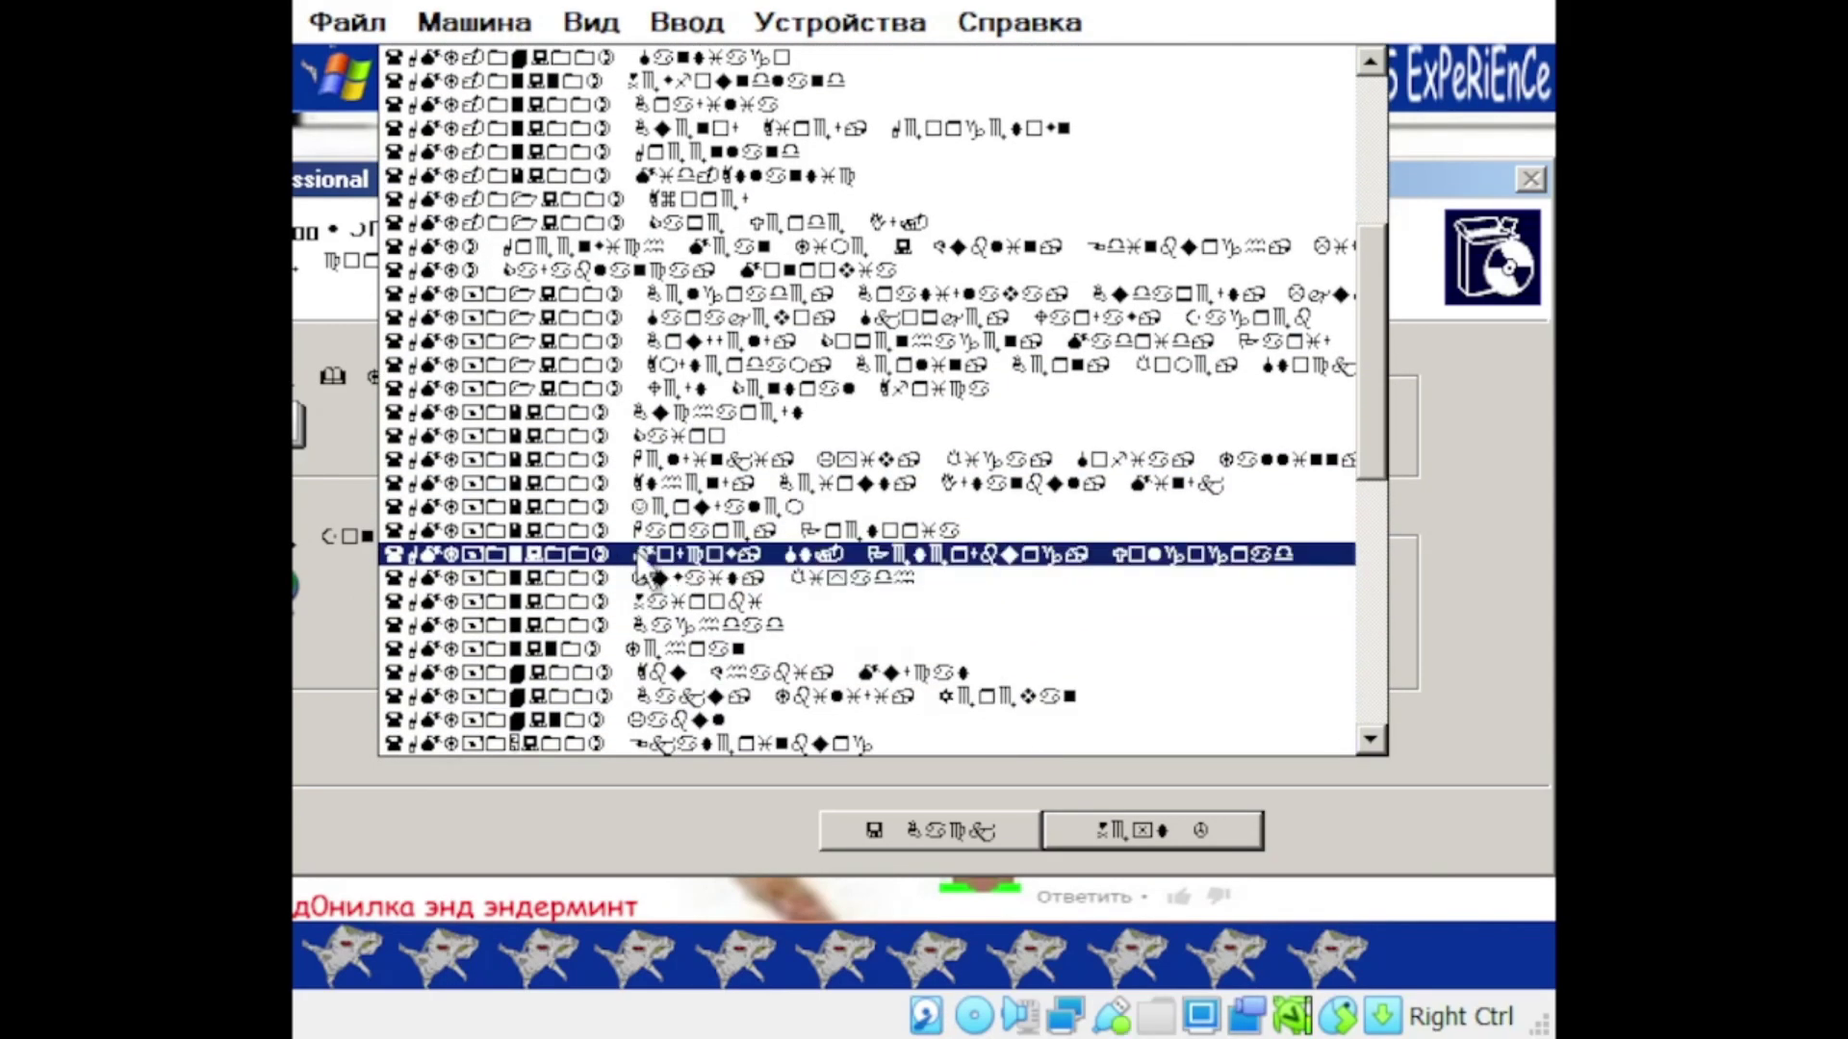
# Step: Pick the wanted entry from the setup list, confirm it, and run winver at the command prompt
pyautogui.click(730, 557)
pyautogui.click(1100, 823)
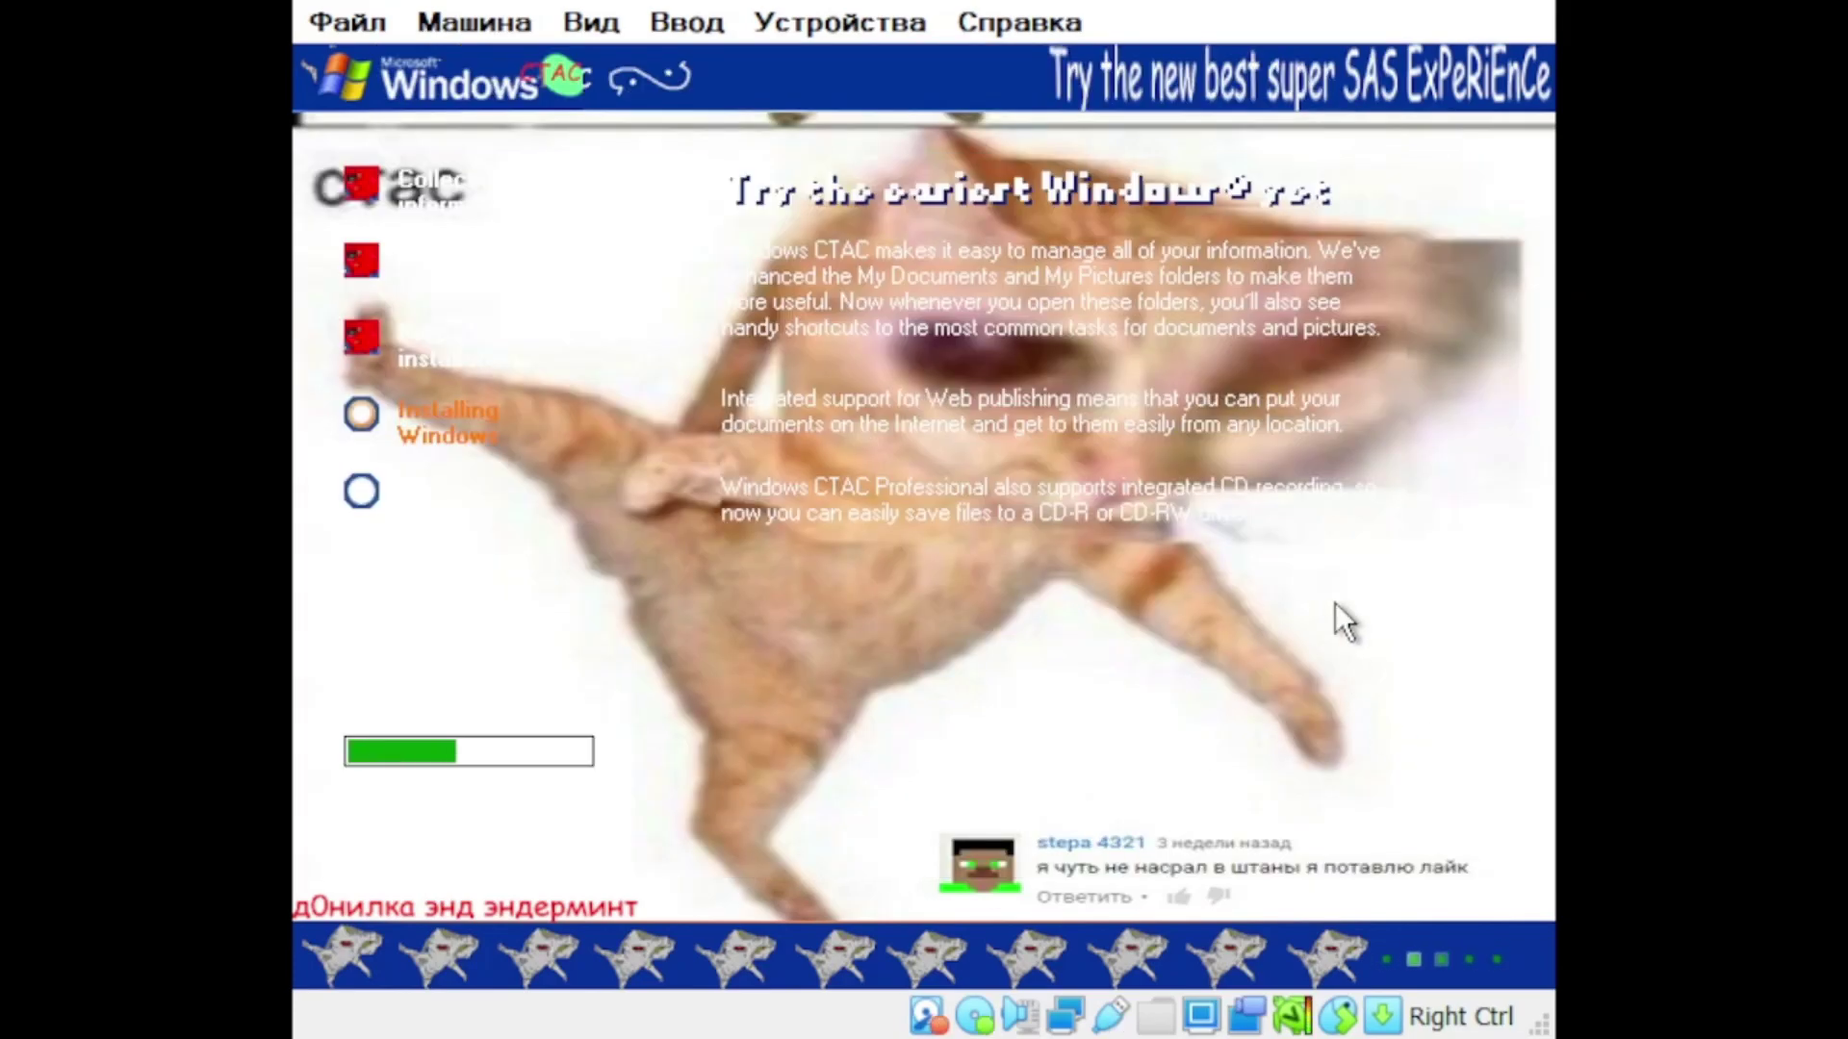
pyautogui.write('winver')
pyautogui.press('Return')
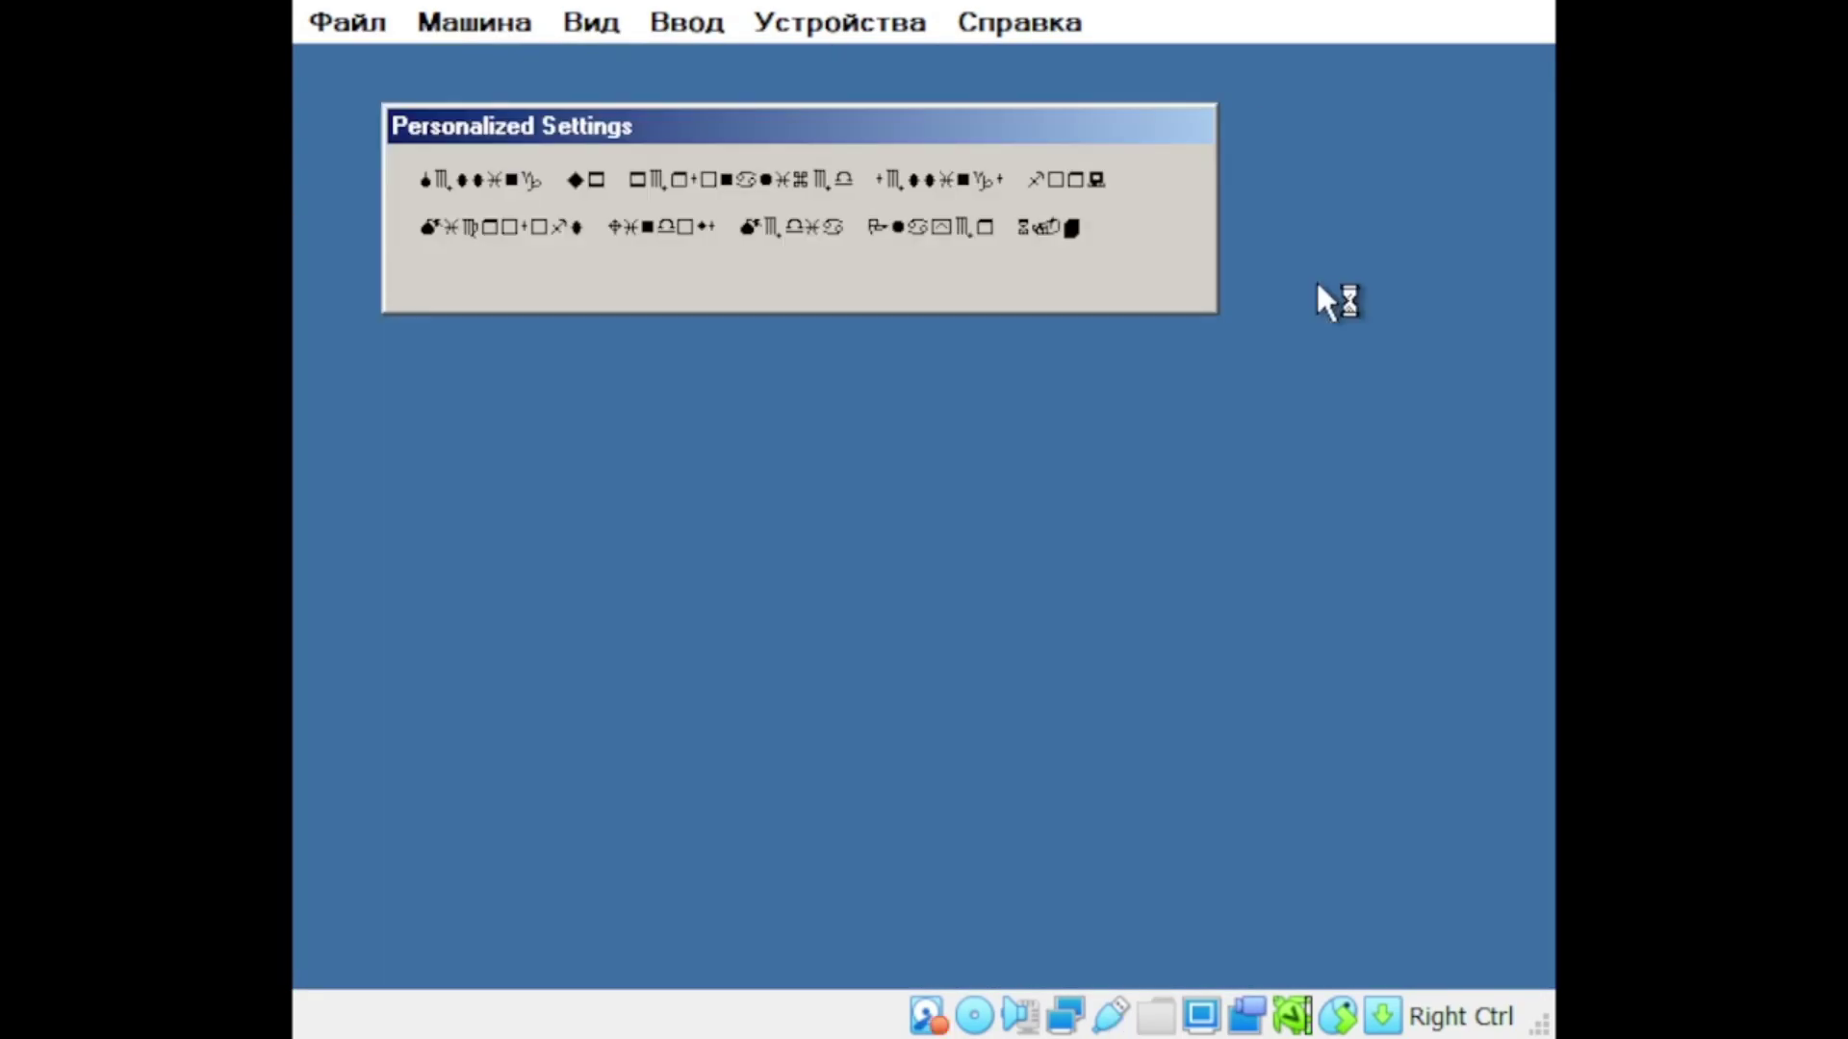
# Step: Keep the new higher screen resolution in XP's Display Properties
pyautogui.rightClick(1085, 568)
pyautogui.click(1116, 805)
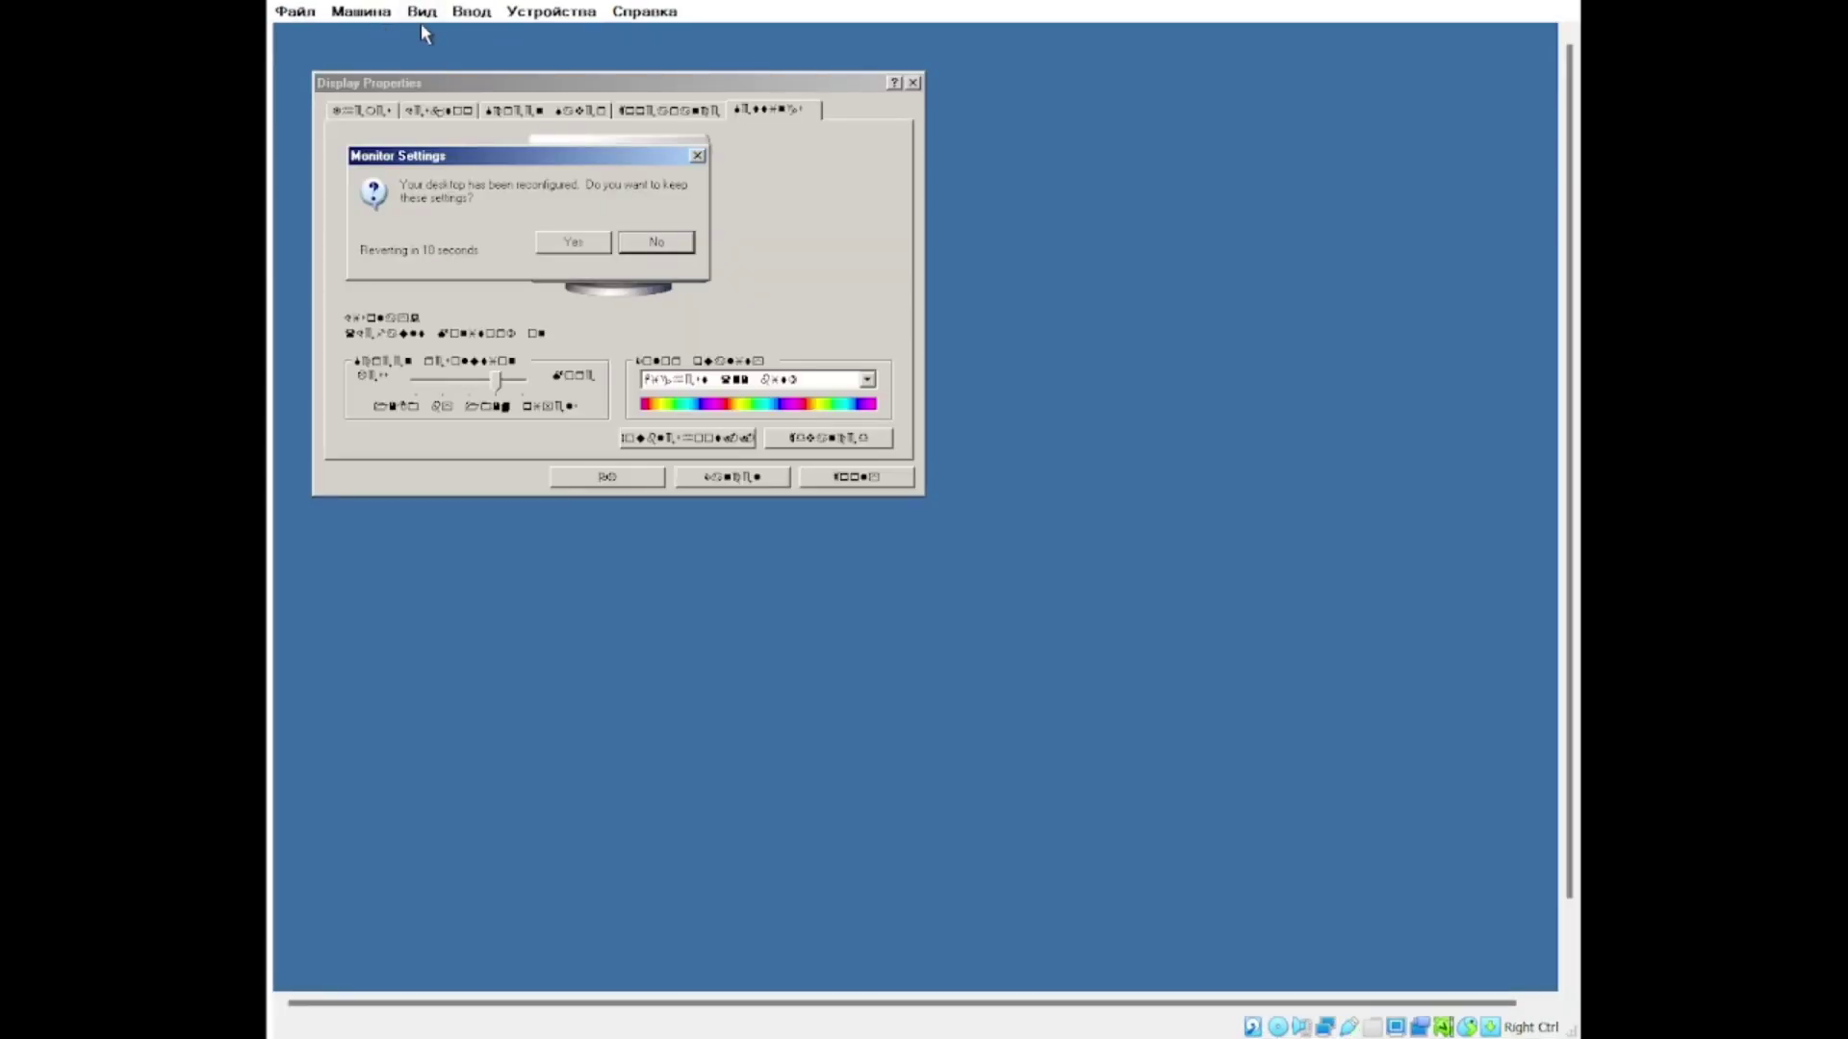
pyautogui.click(573, 241)
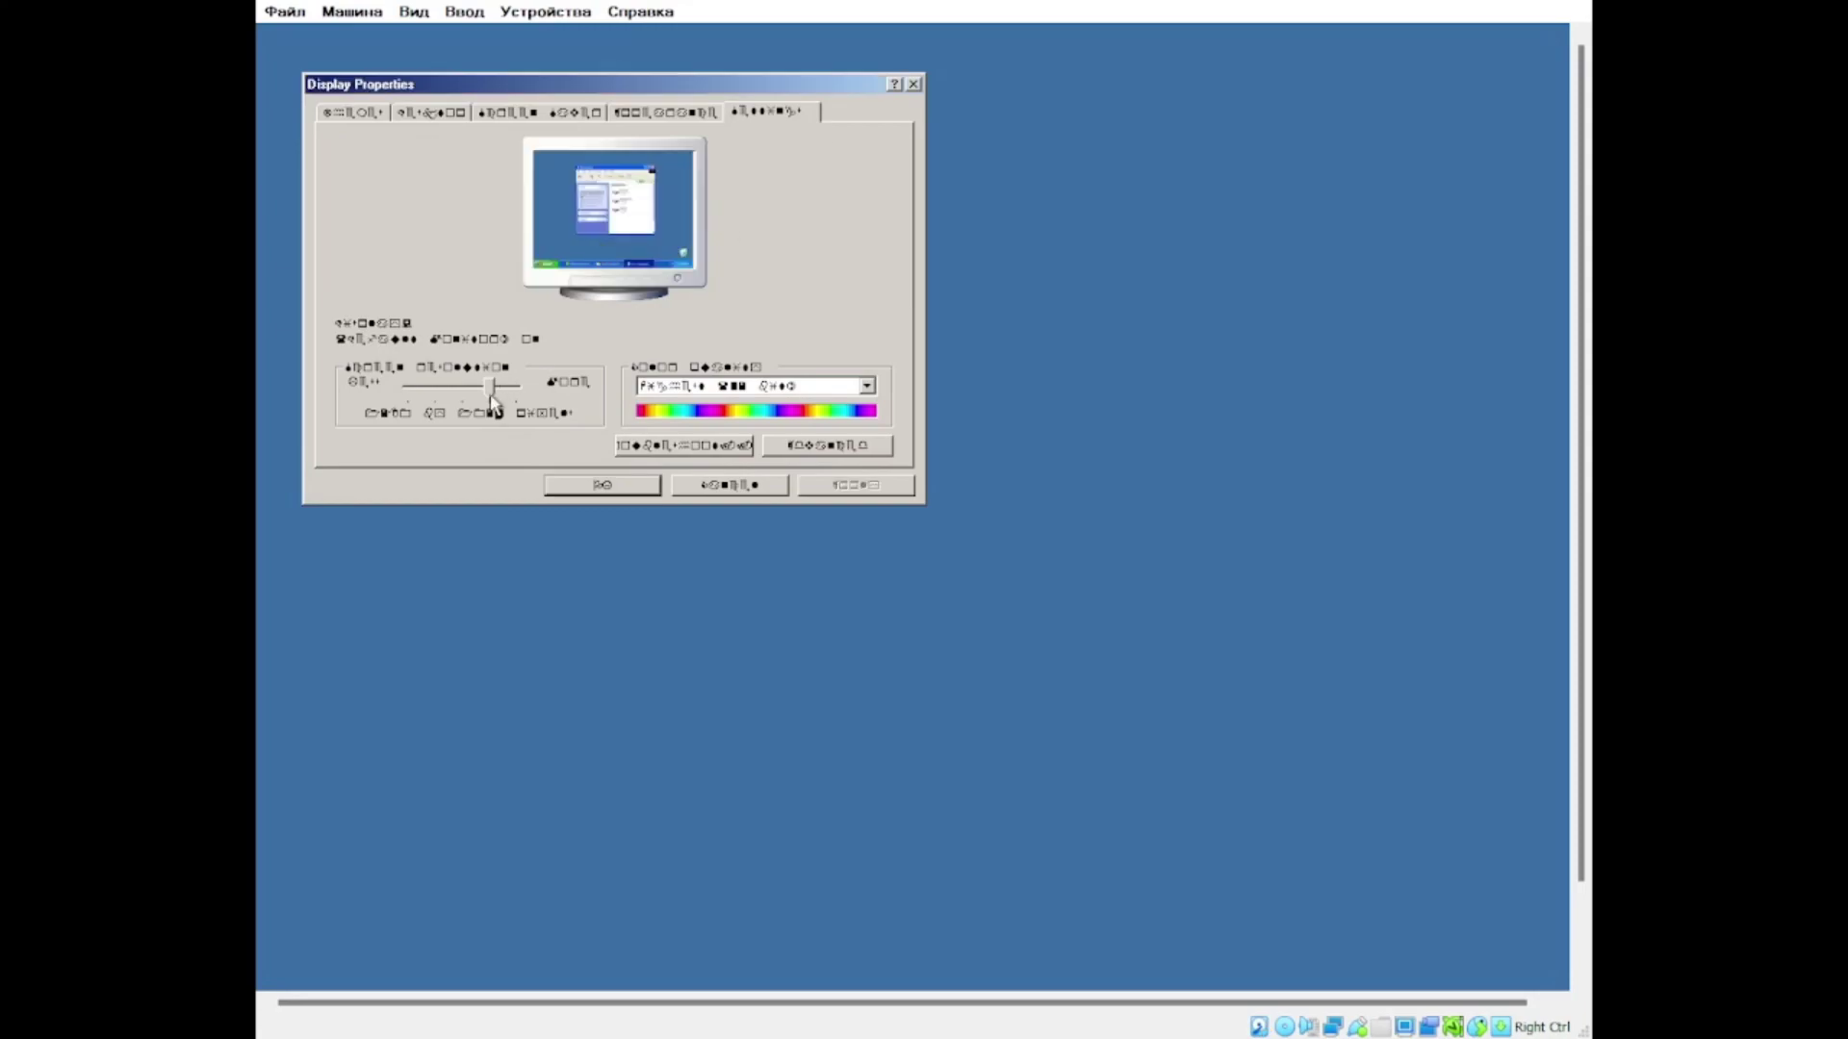
# Step: Set a custom DPI under Advanced, restart XP, and open Local Disk (C:)
pyautogui.click(828, 438)
pyautogui.click(614, 276)
pyautogui.click(462, 329)
pyautogui.click(926, 566)
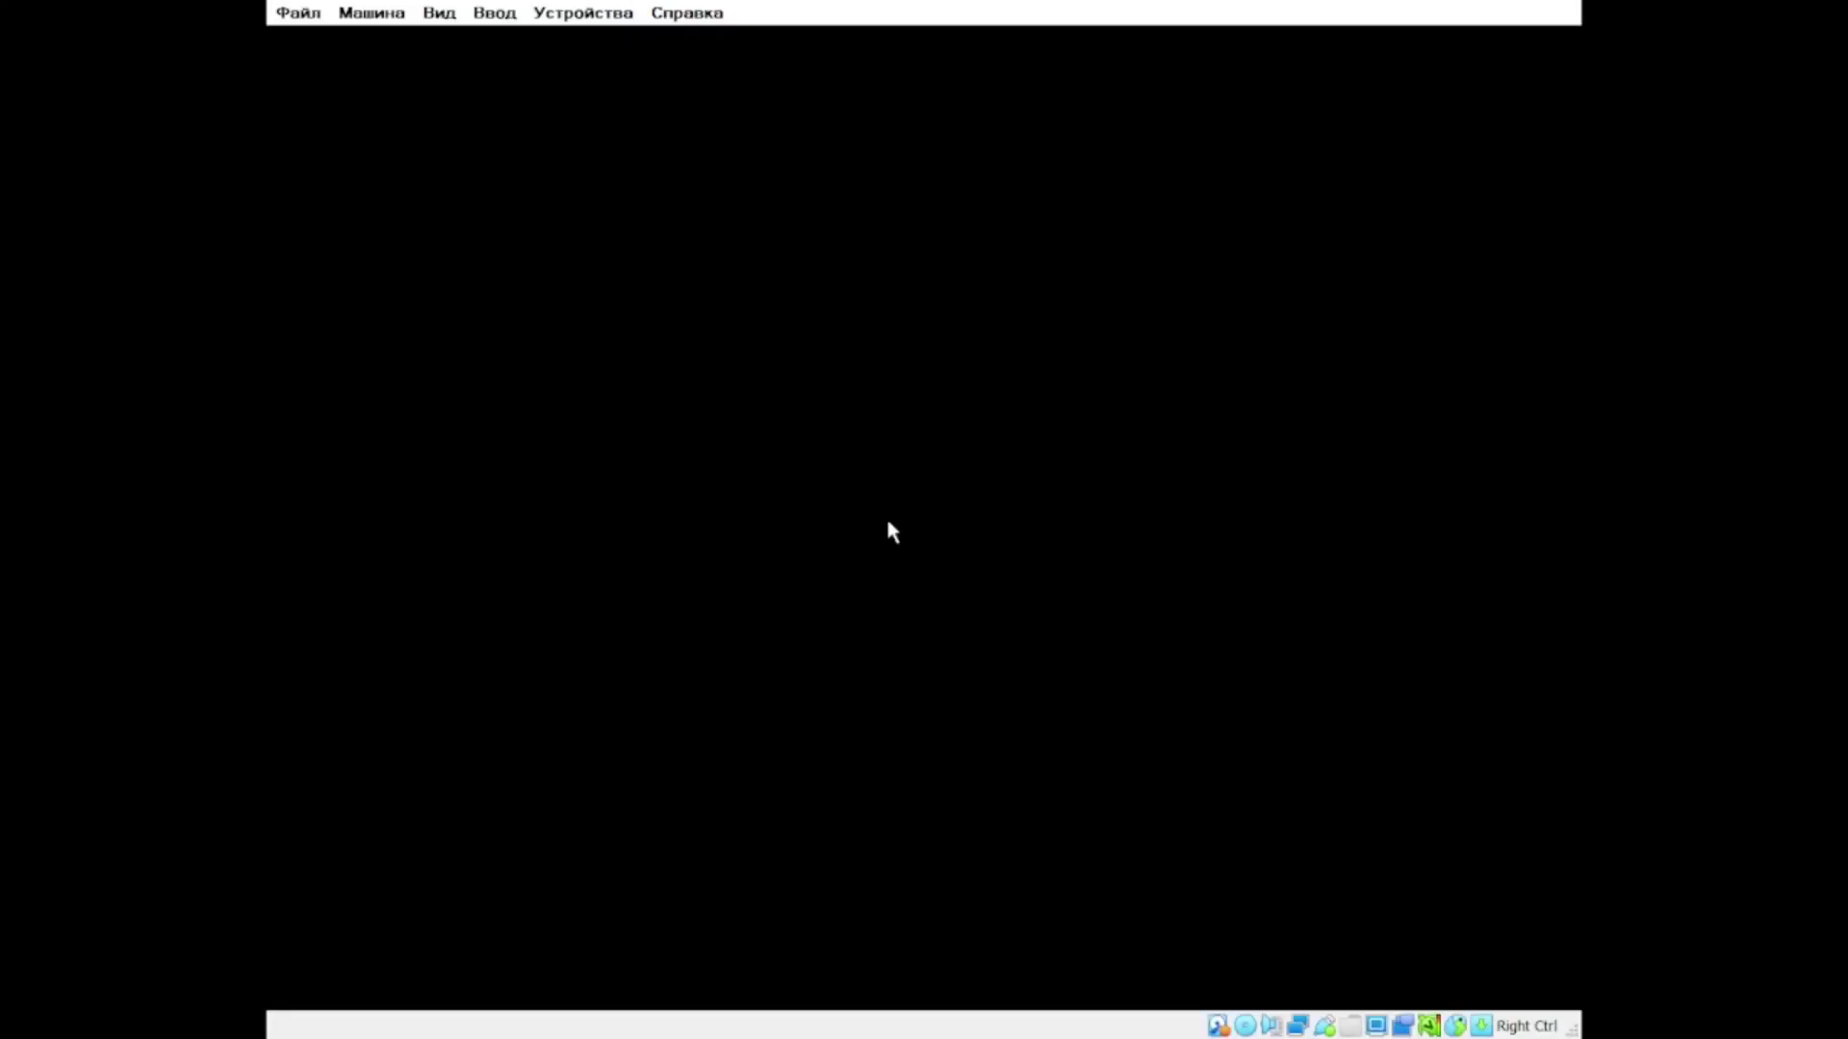
pyautogui.press('super')
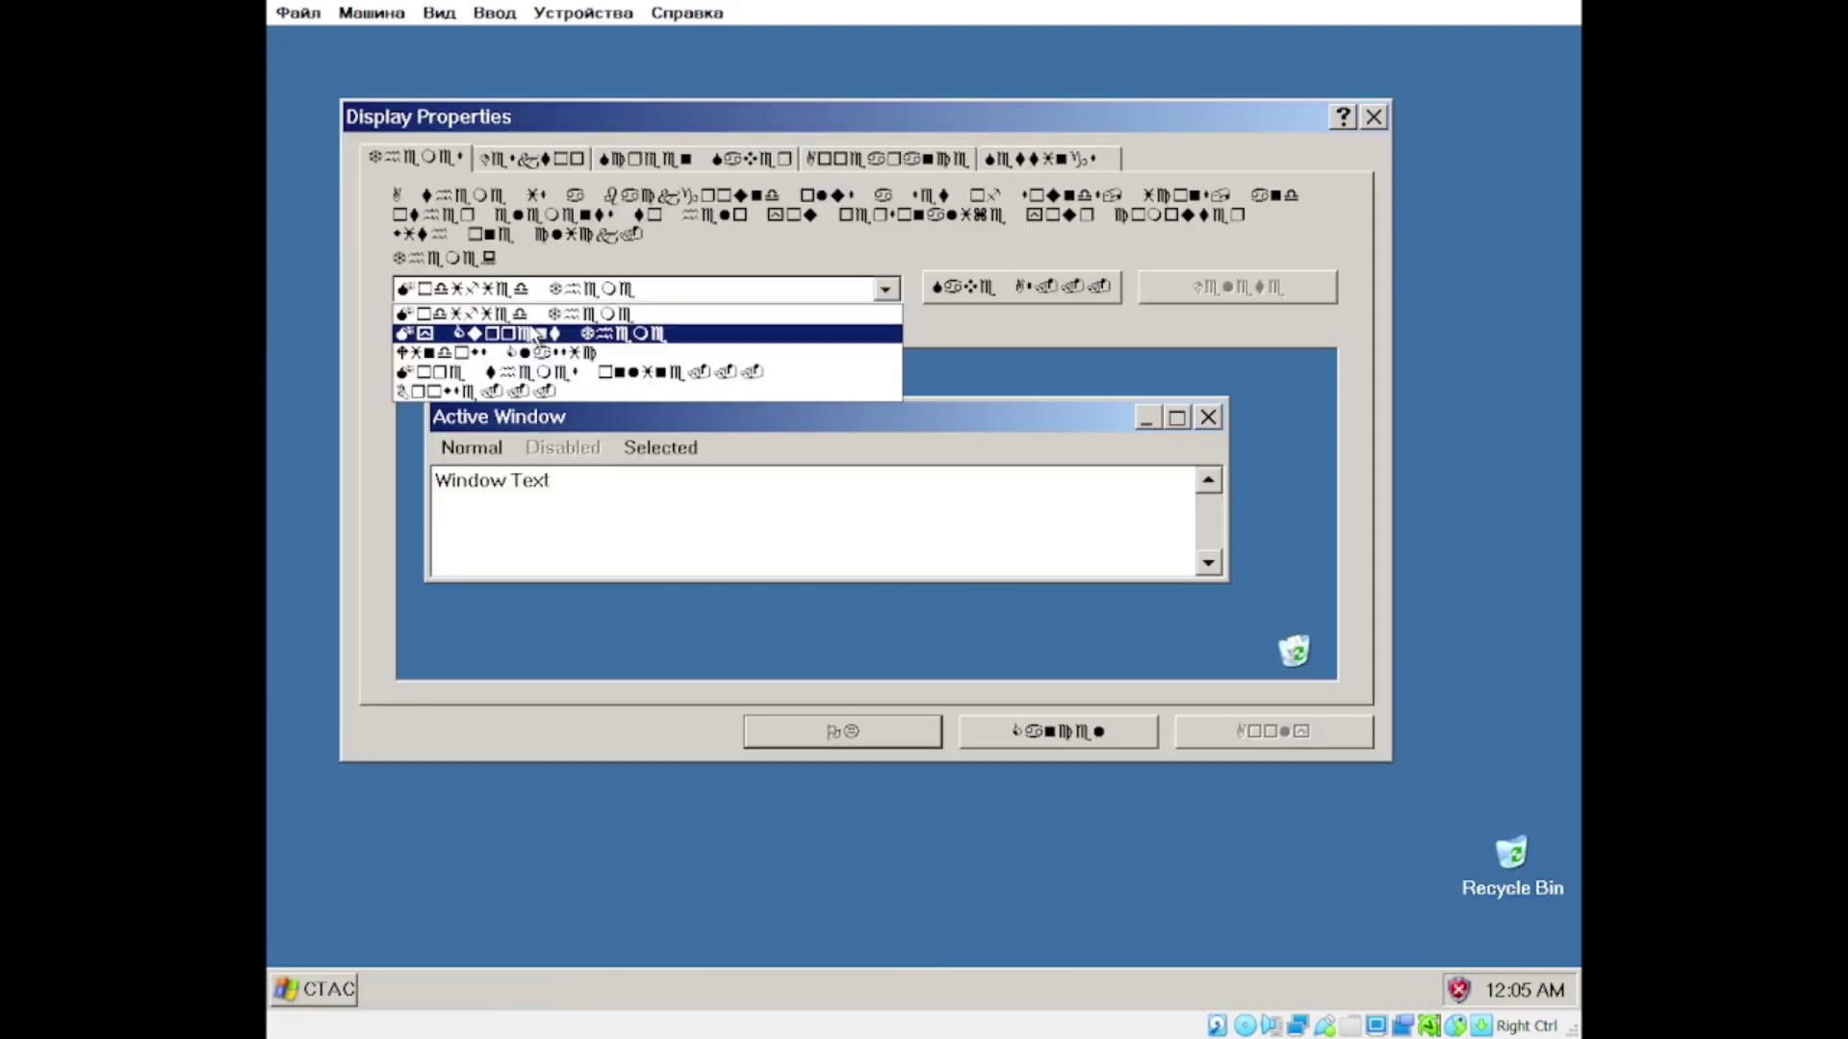
pyautogui.click(616, 329)
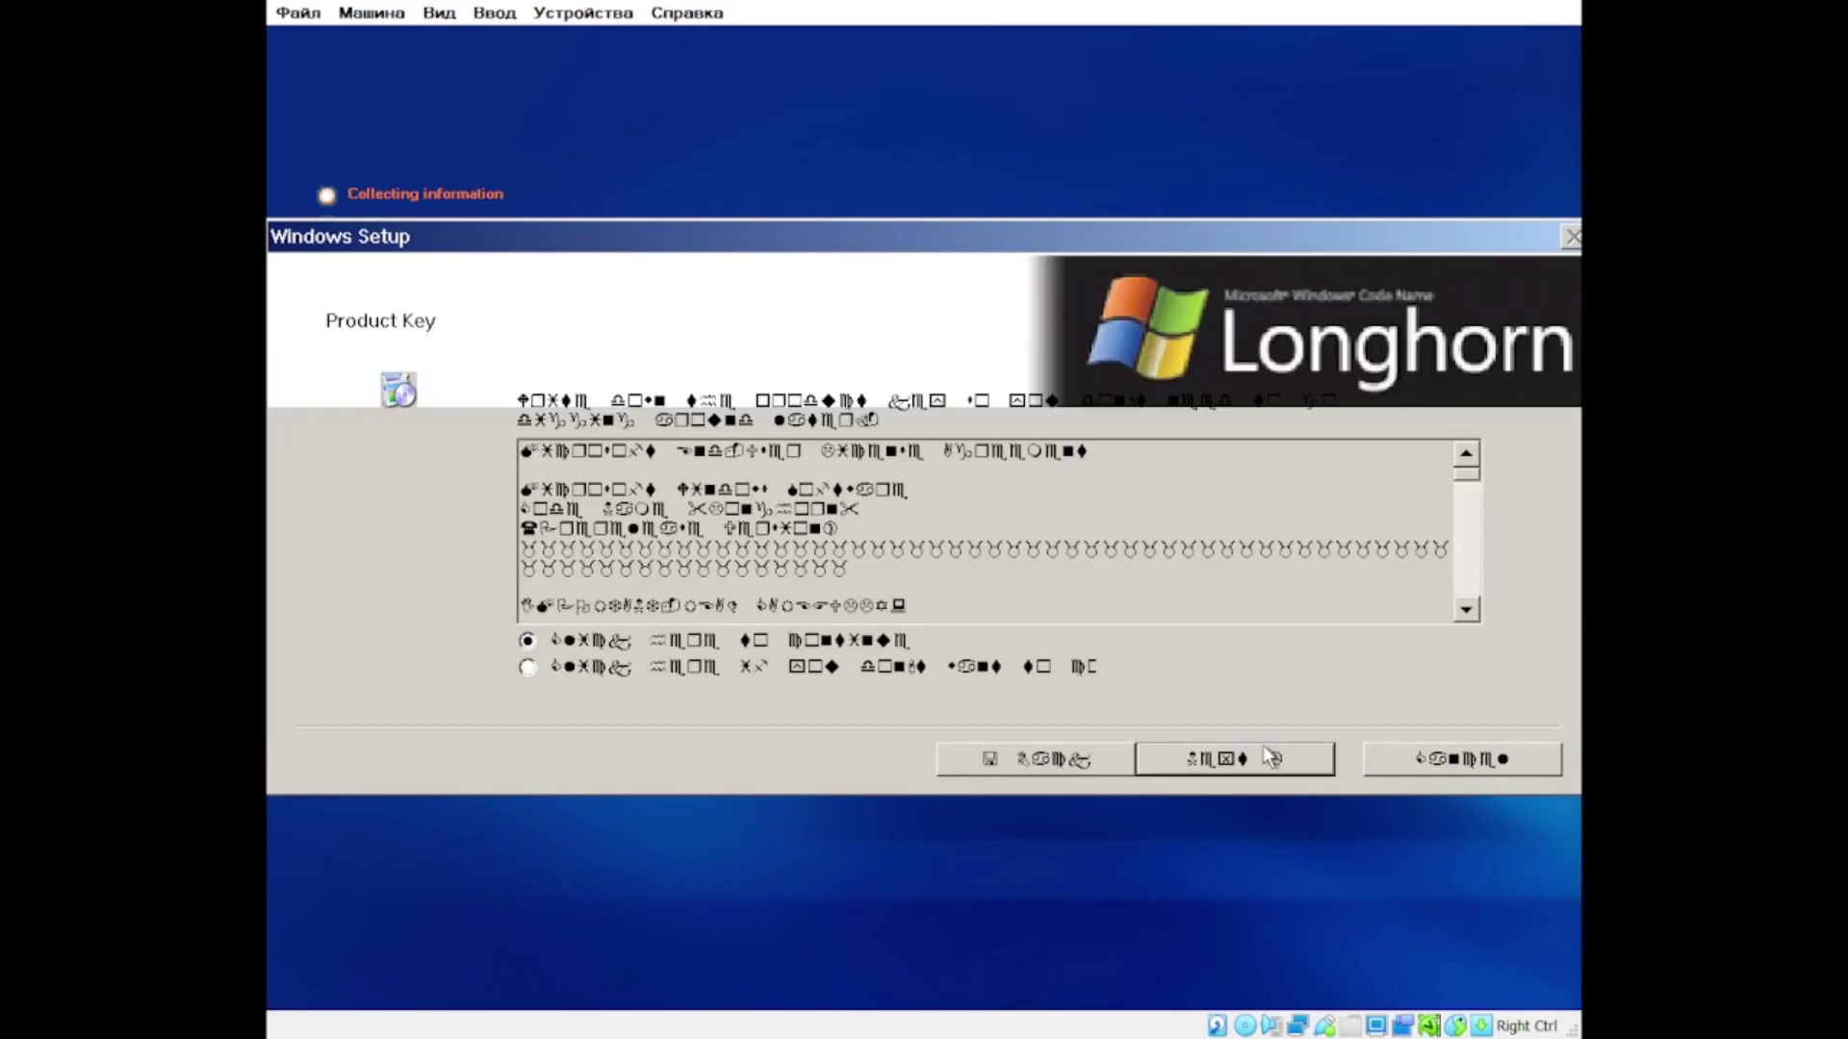
# Step: Install Longhorn with the product key, convert the drive to NTFS, and cancel the disk check
pyautogui.click(1270, 758)
pyautogui.write('TCP8WT8PQJWWRRHQH76C99FBW')
pyautogui.press('Return')
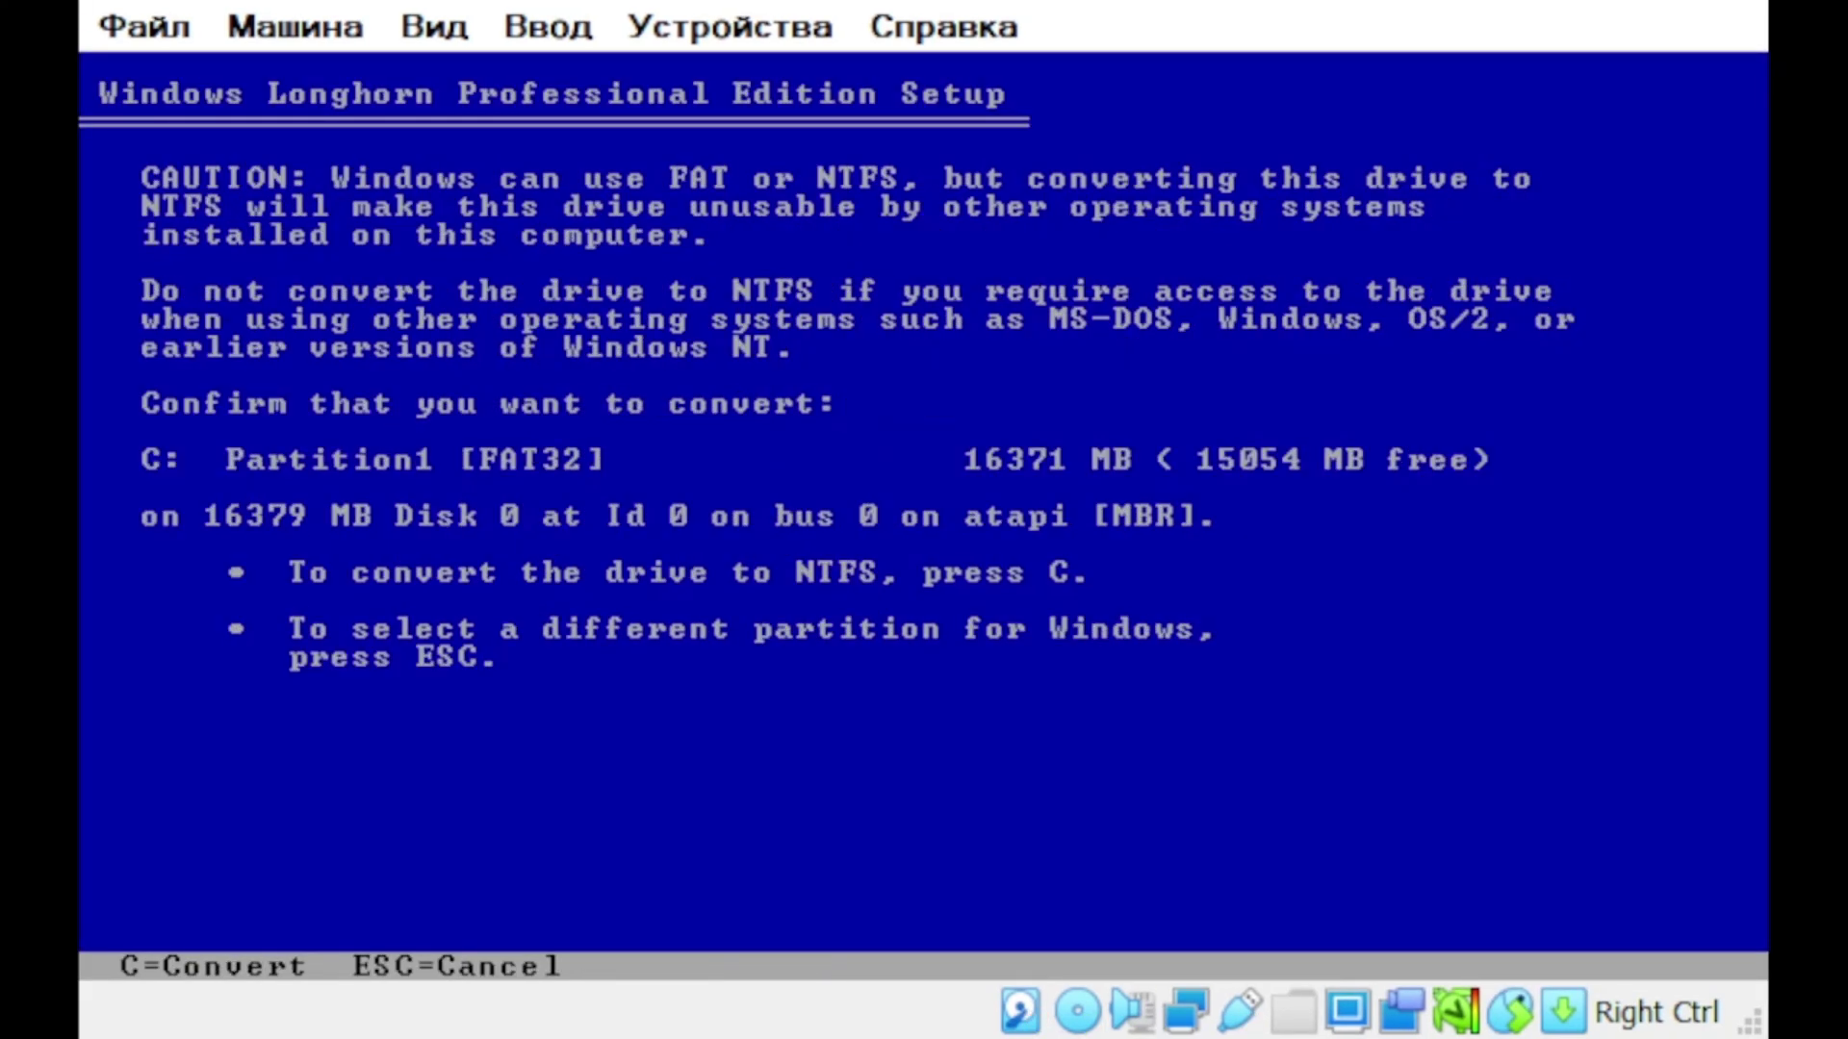
pyautogui.press('c')
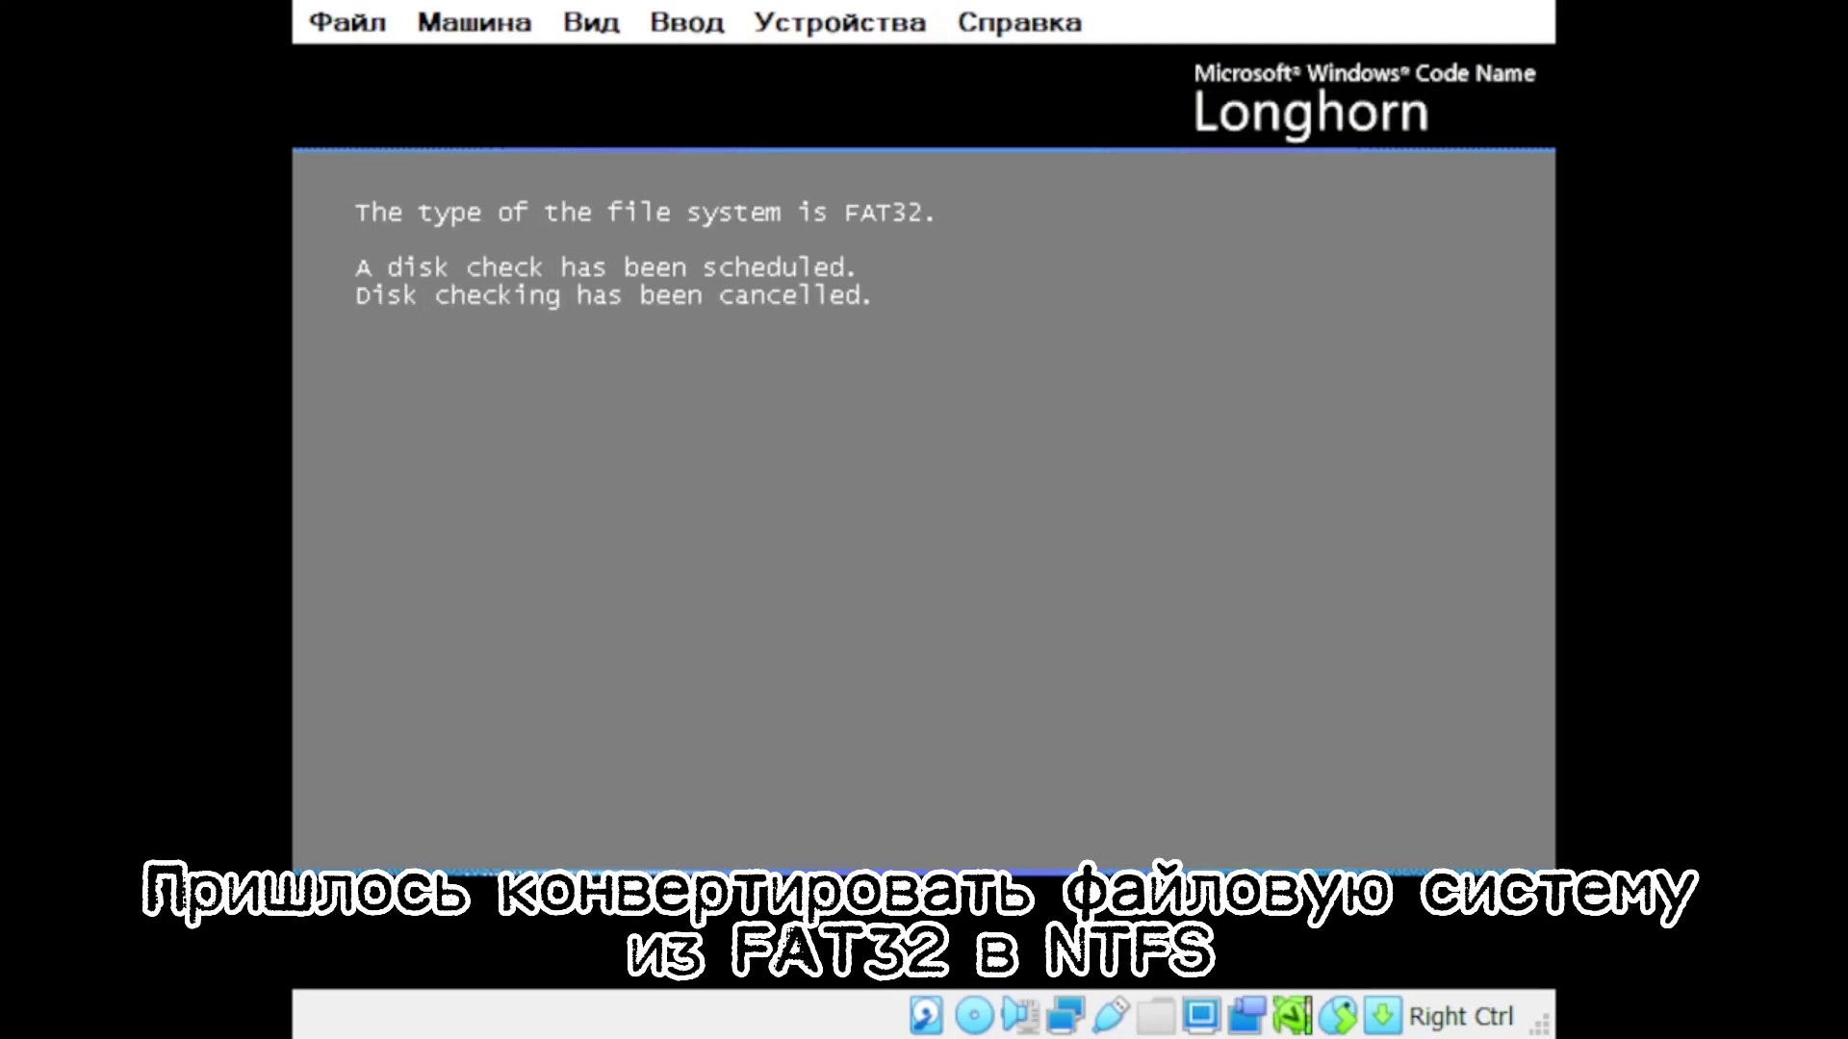
pyautogui.press('Return')
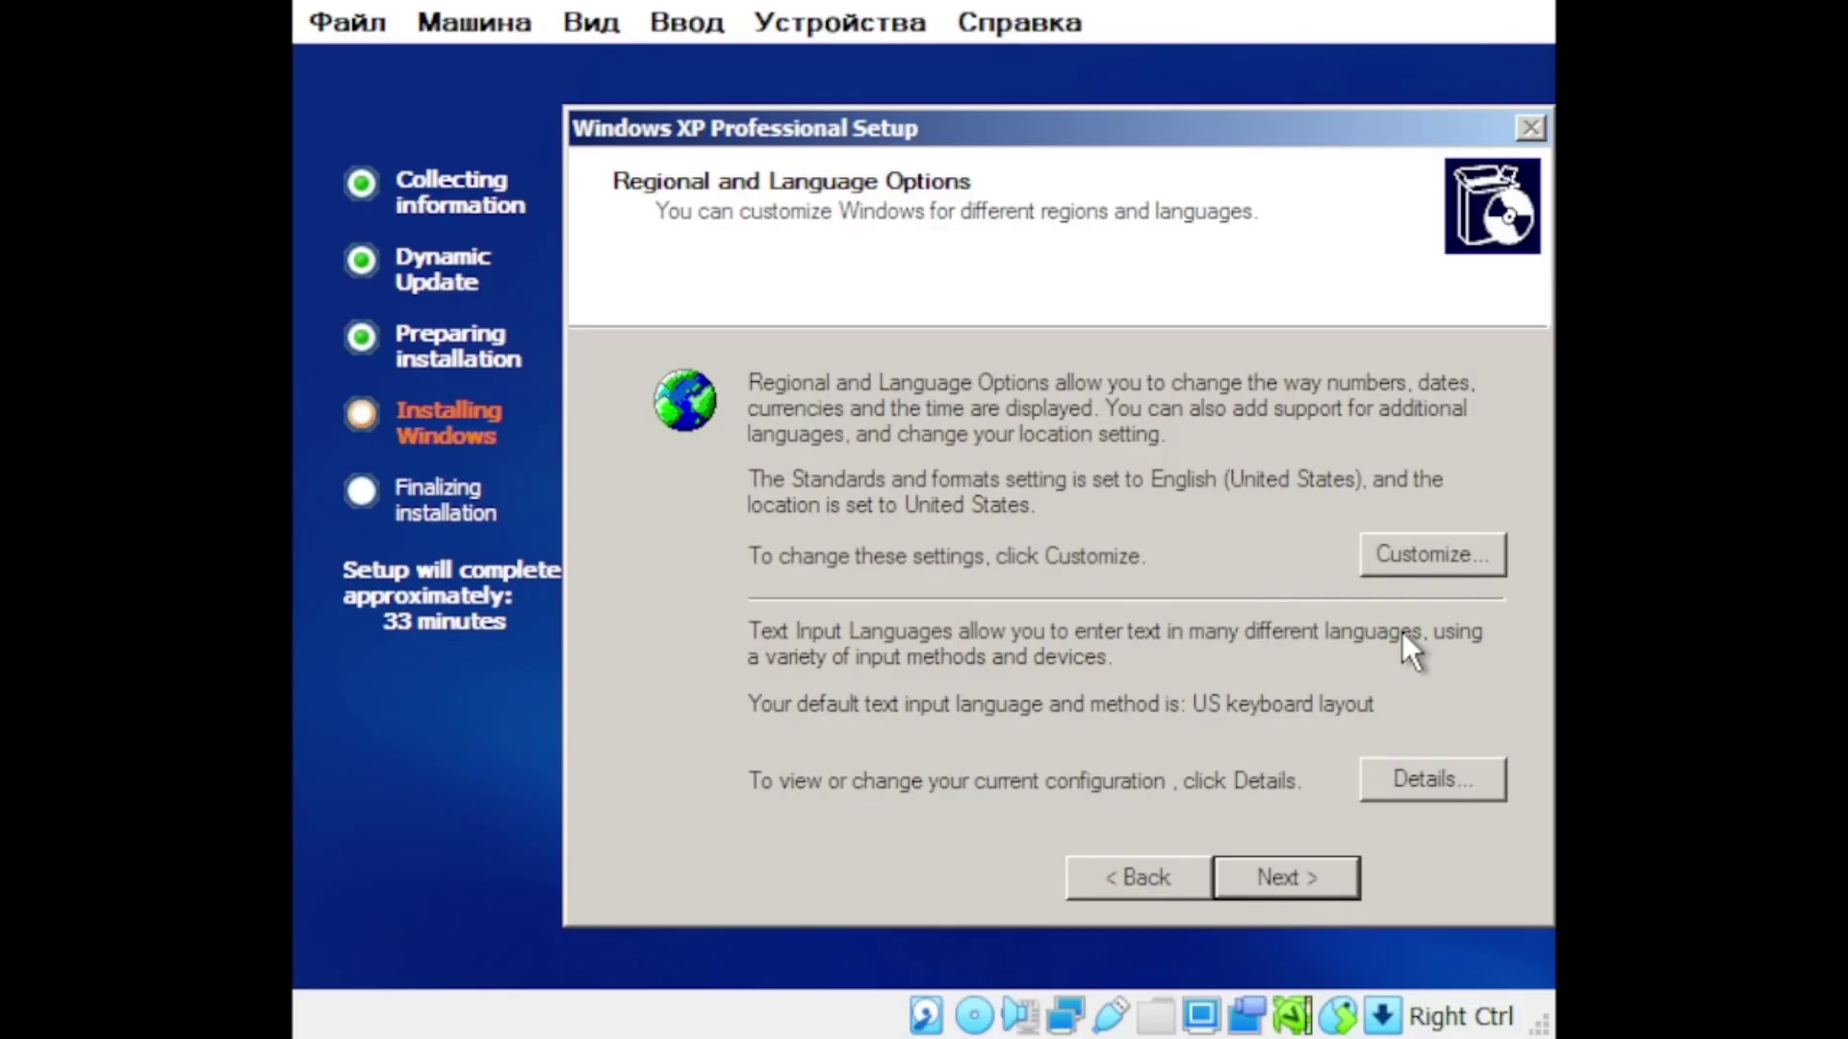
# Step: Accept defaults for Personalize, Computer Name, Date/Time and Networking, then run ver in cmd
pyautogui.click(1286, 877)
pyautogui.click(1289, 874)
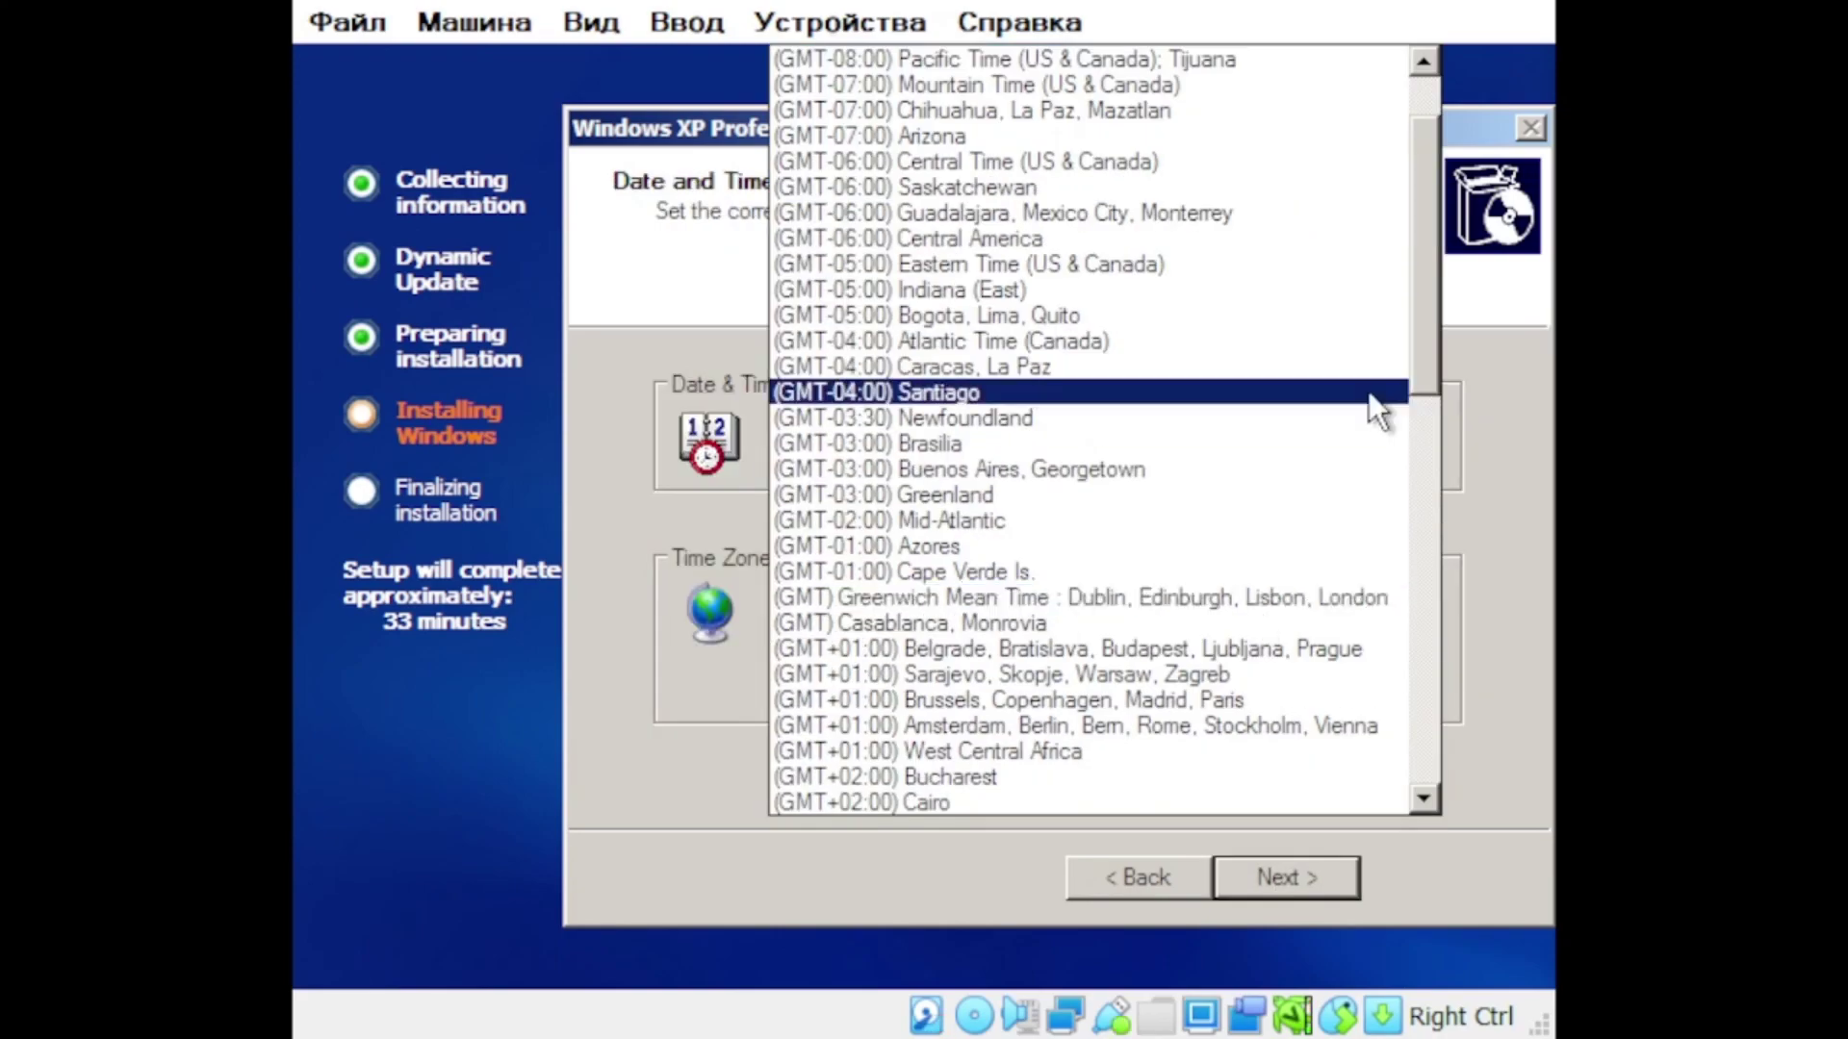
pyautogui.click(1319, 860)
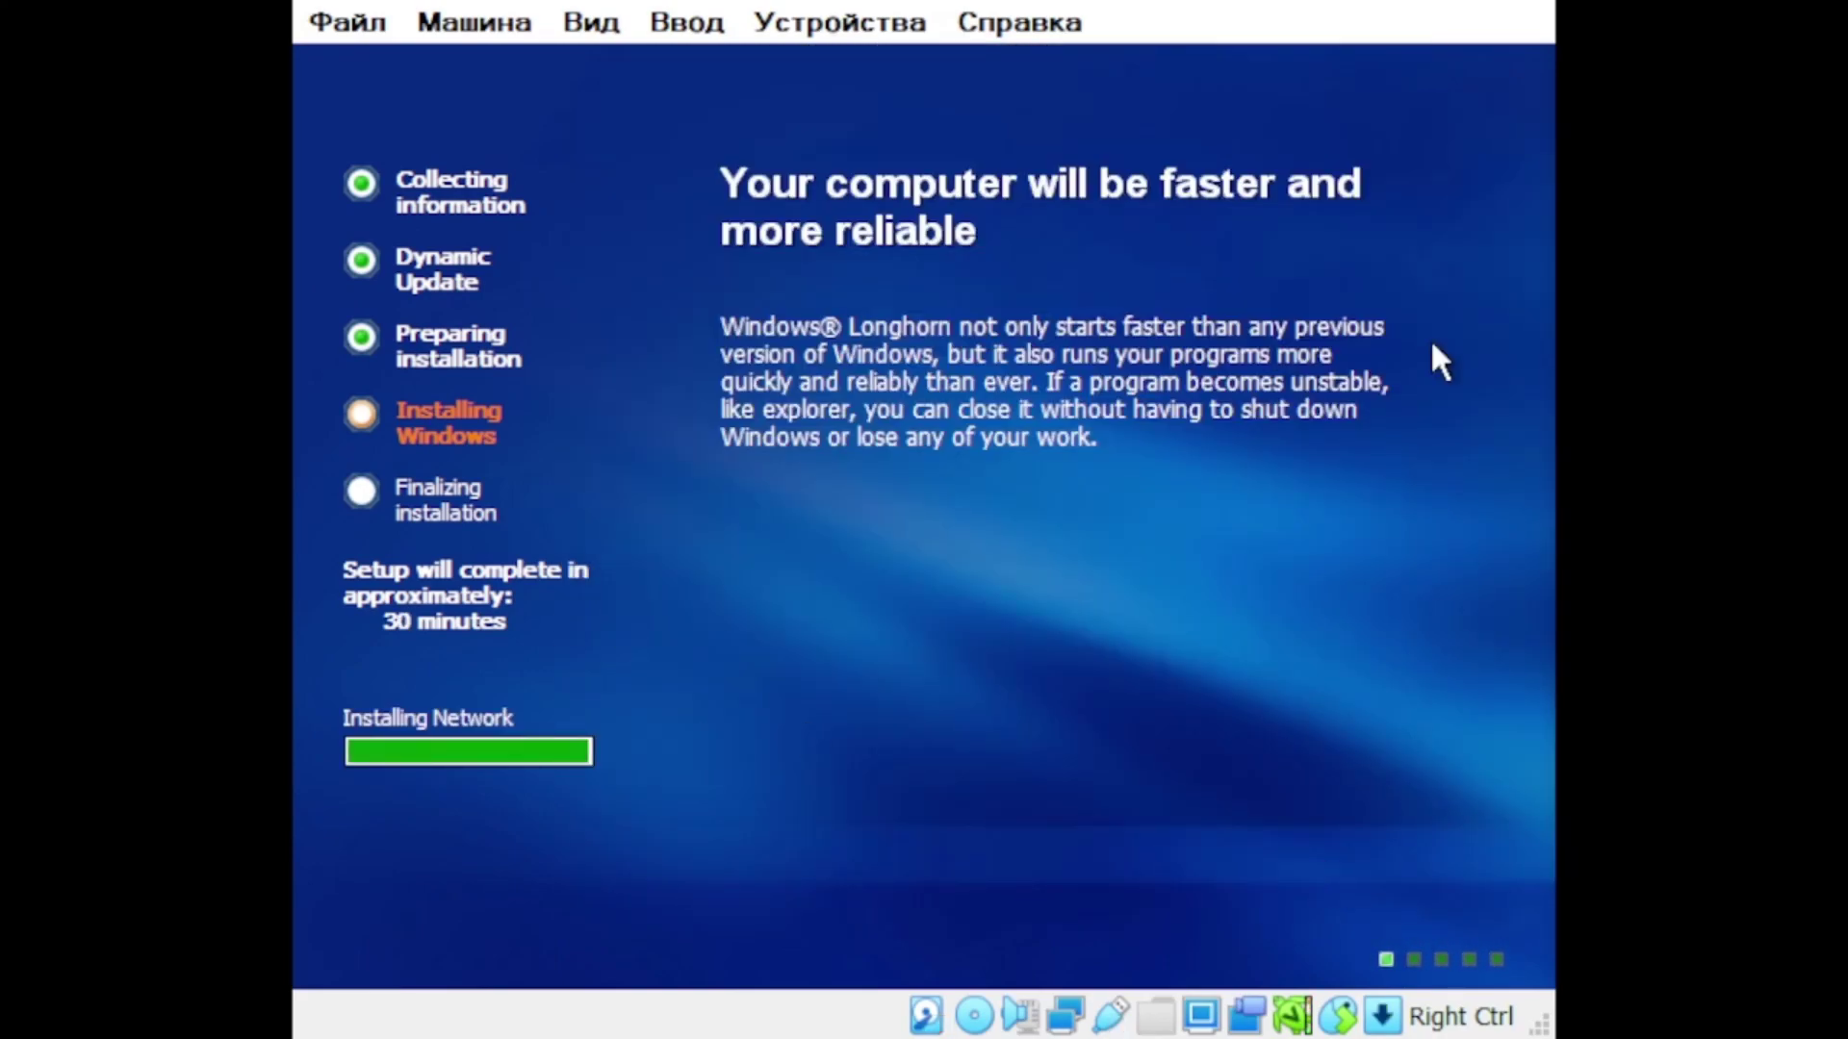
pyautogui.press('Return')
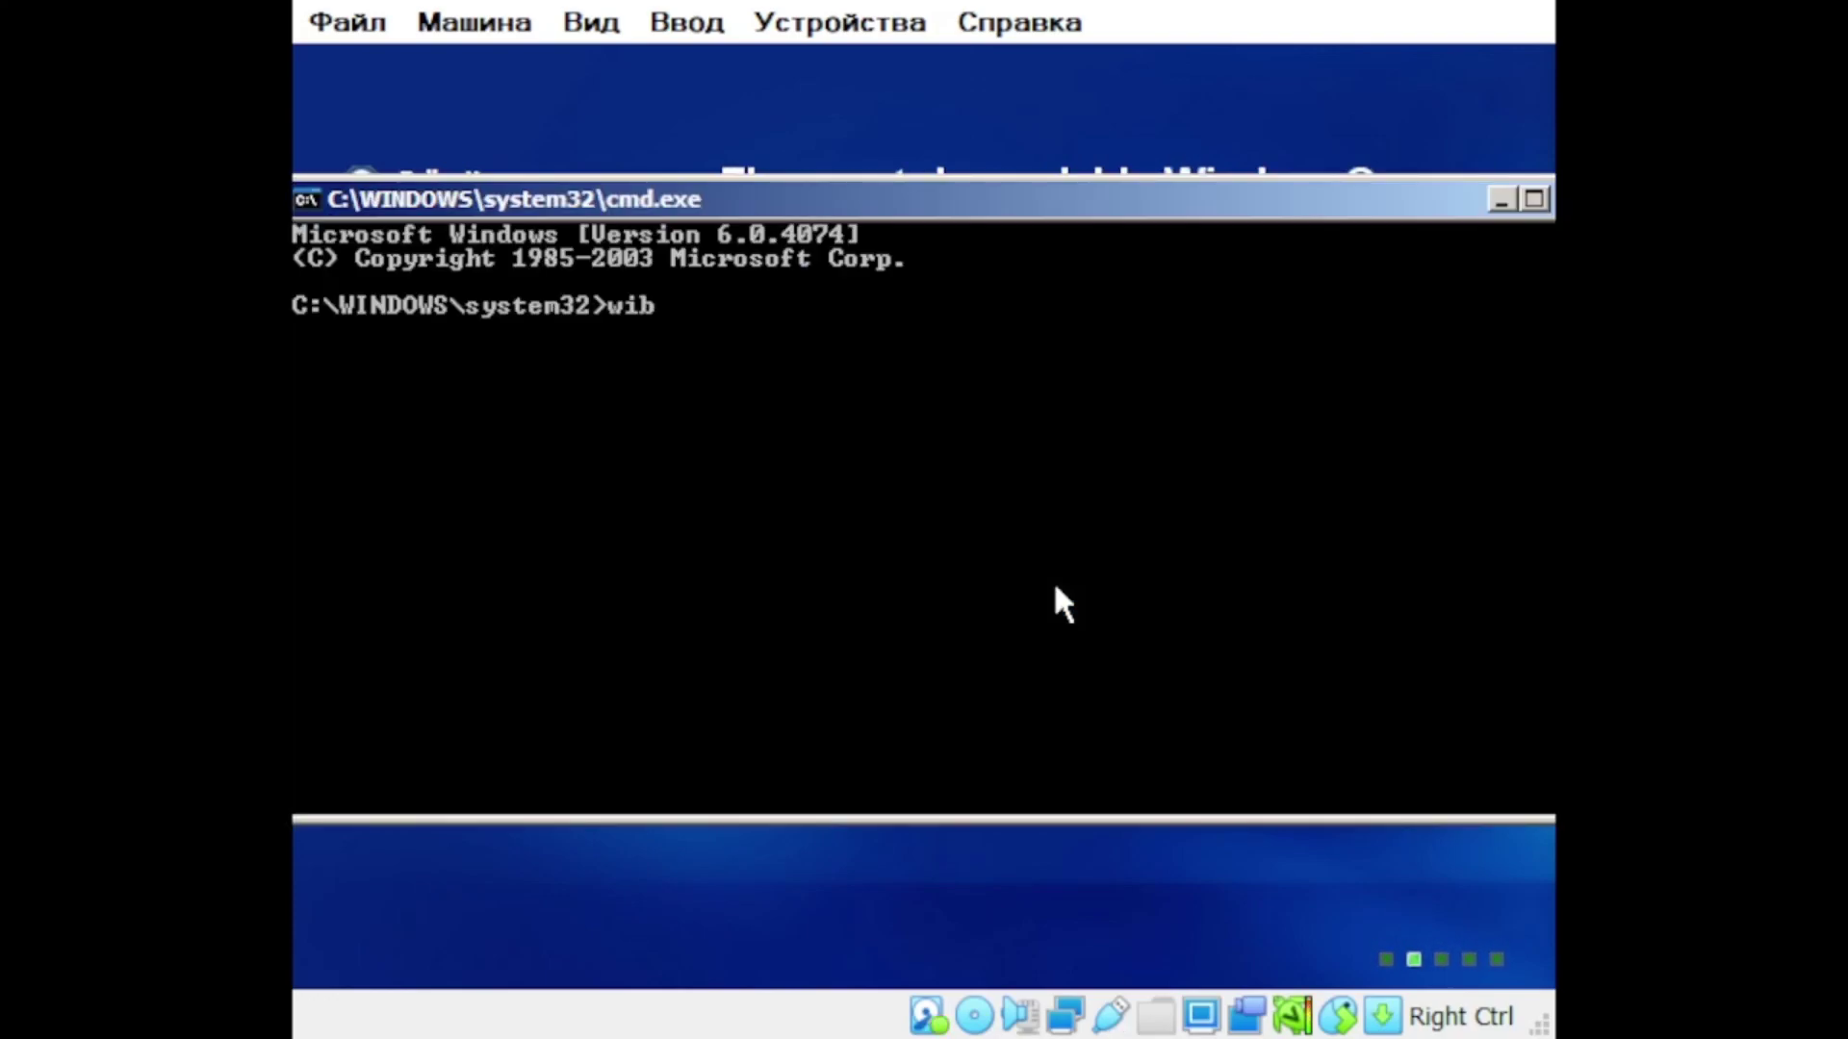
pyautogui.write('ver')
pyautogui.press('Return')
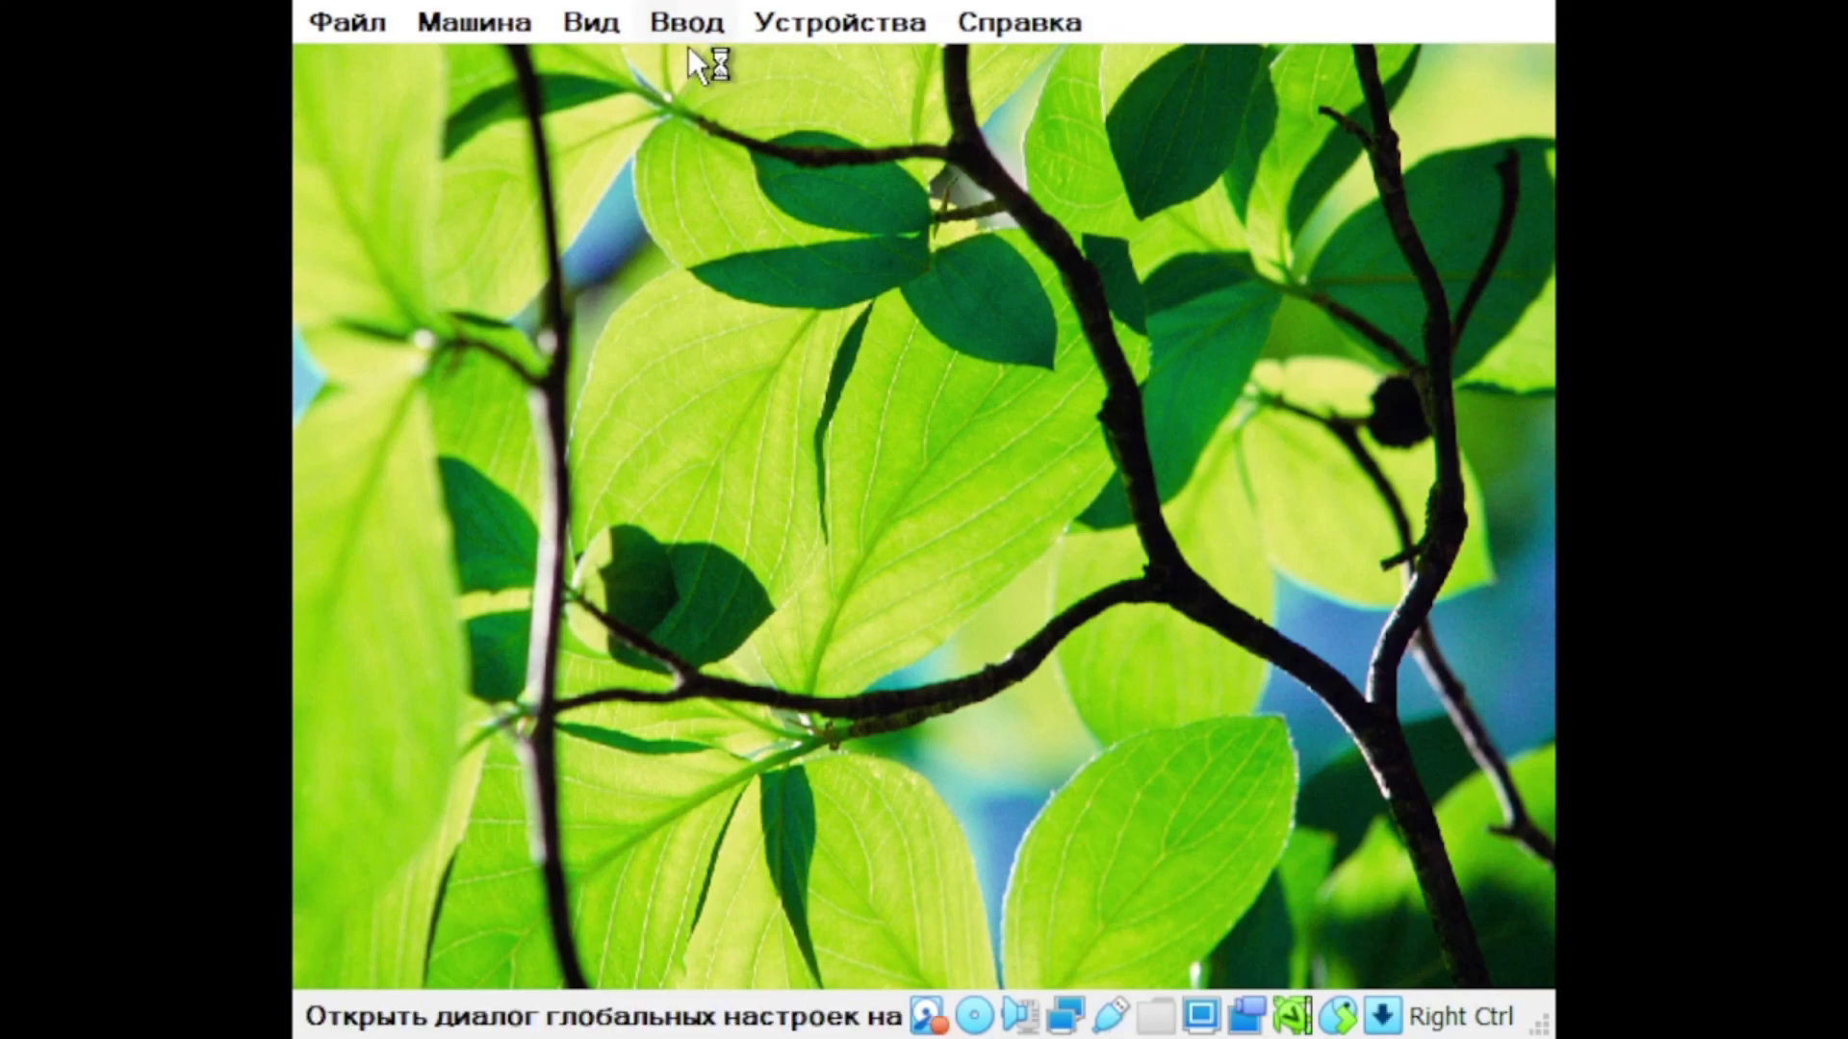
# Step: Use Task Manager's New Task to run cont, then explorer to restore the desktop shell
pyautogui.hotkey('ctrl', 'shift', 'Escape')
pyautogui.hotkey('alt', 'n')
pyautogui.write('cont')
pyautogui.press('Return')
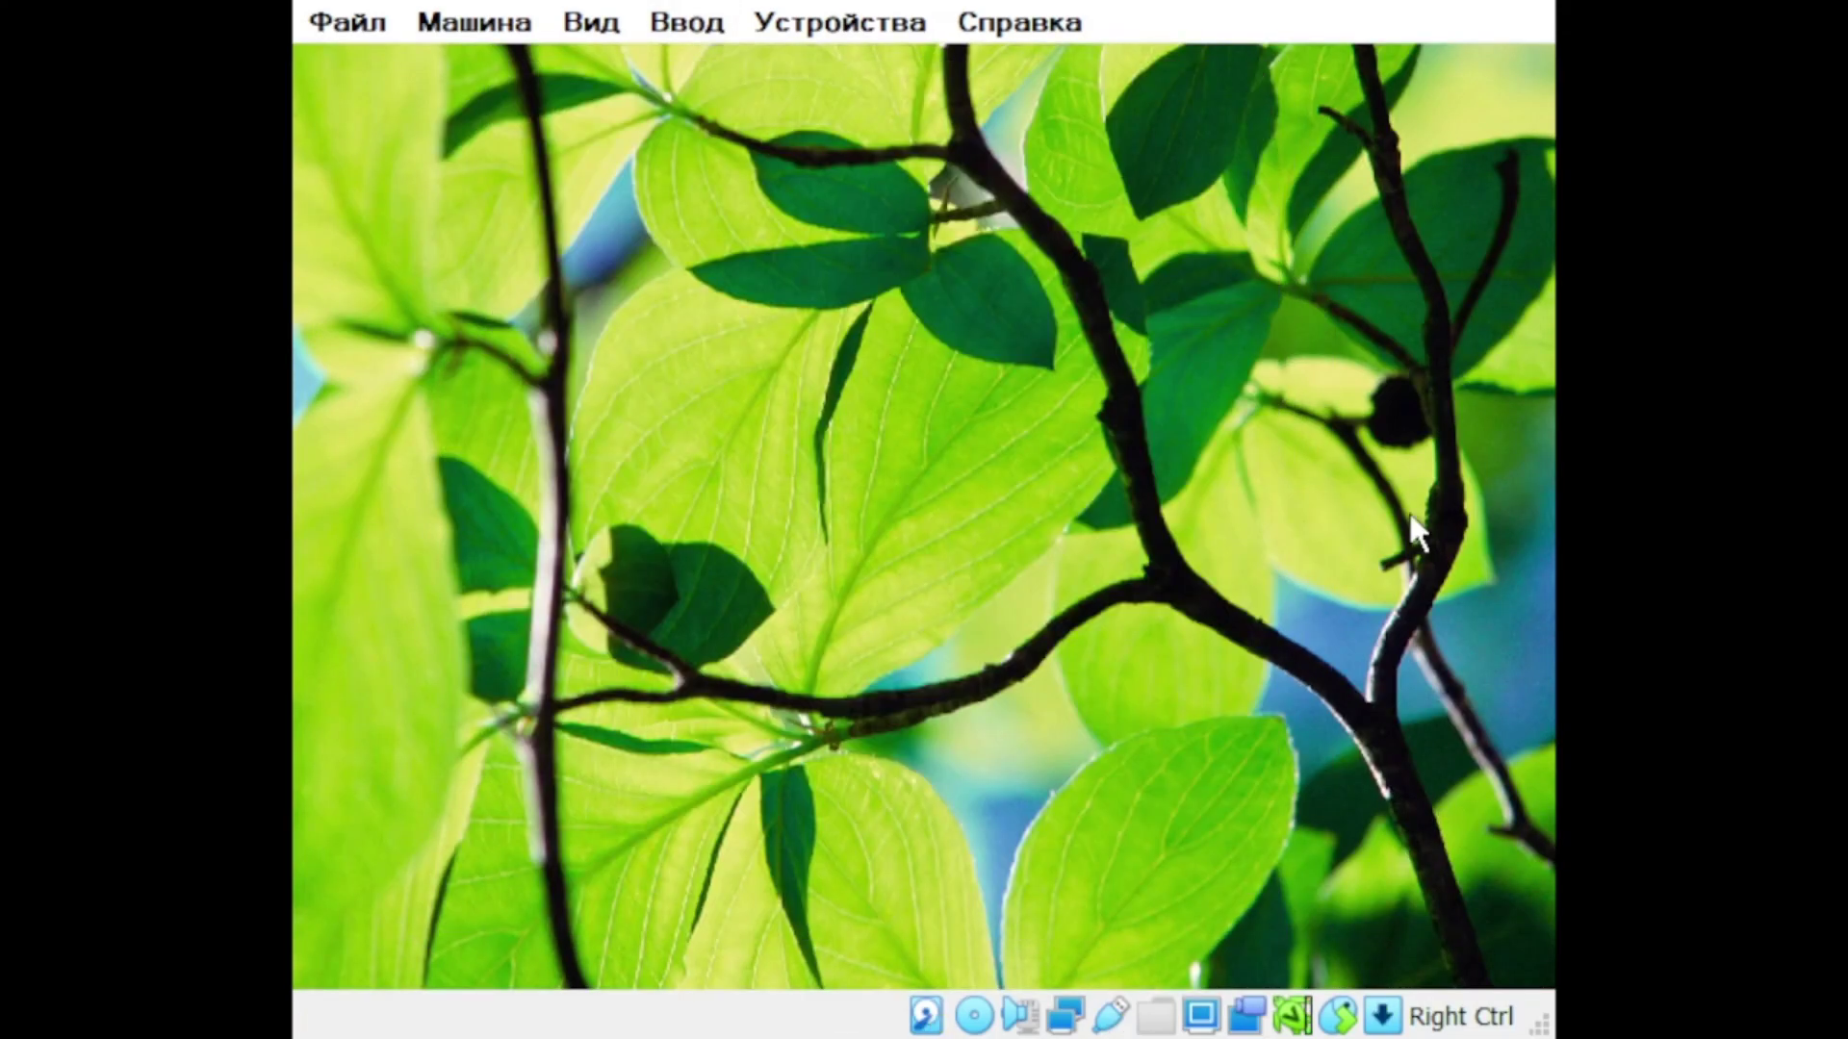
pyautogui.hotkey('ctrl', 'shift', 'Escape')
pyautogui.click(512, 135)
pyautogui.click(539, 166)
pyautogui.click(718, 141)
pyautogui.click(726, 186)
pyautogui.click(994, 466)
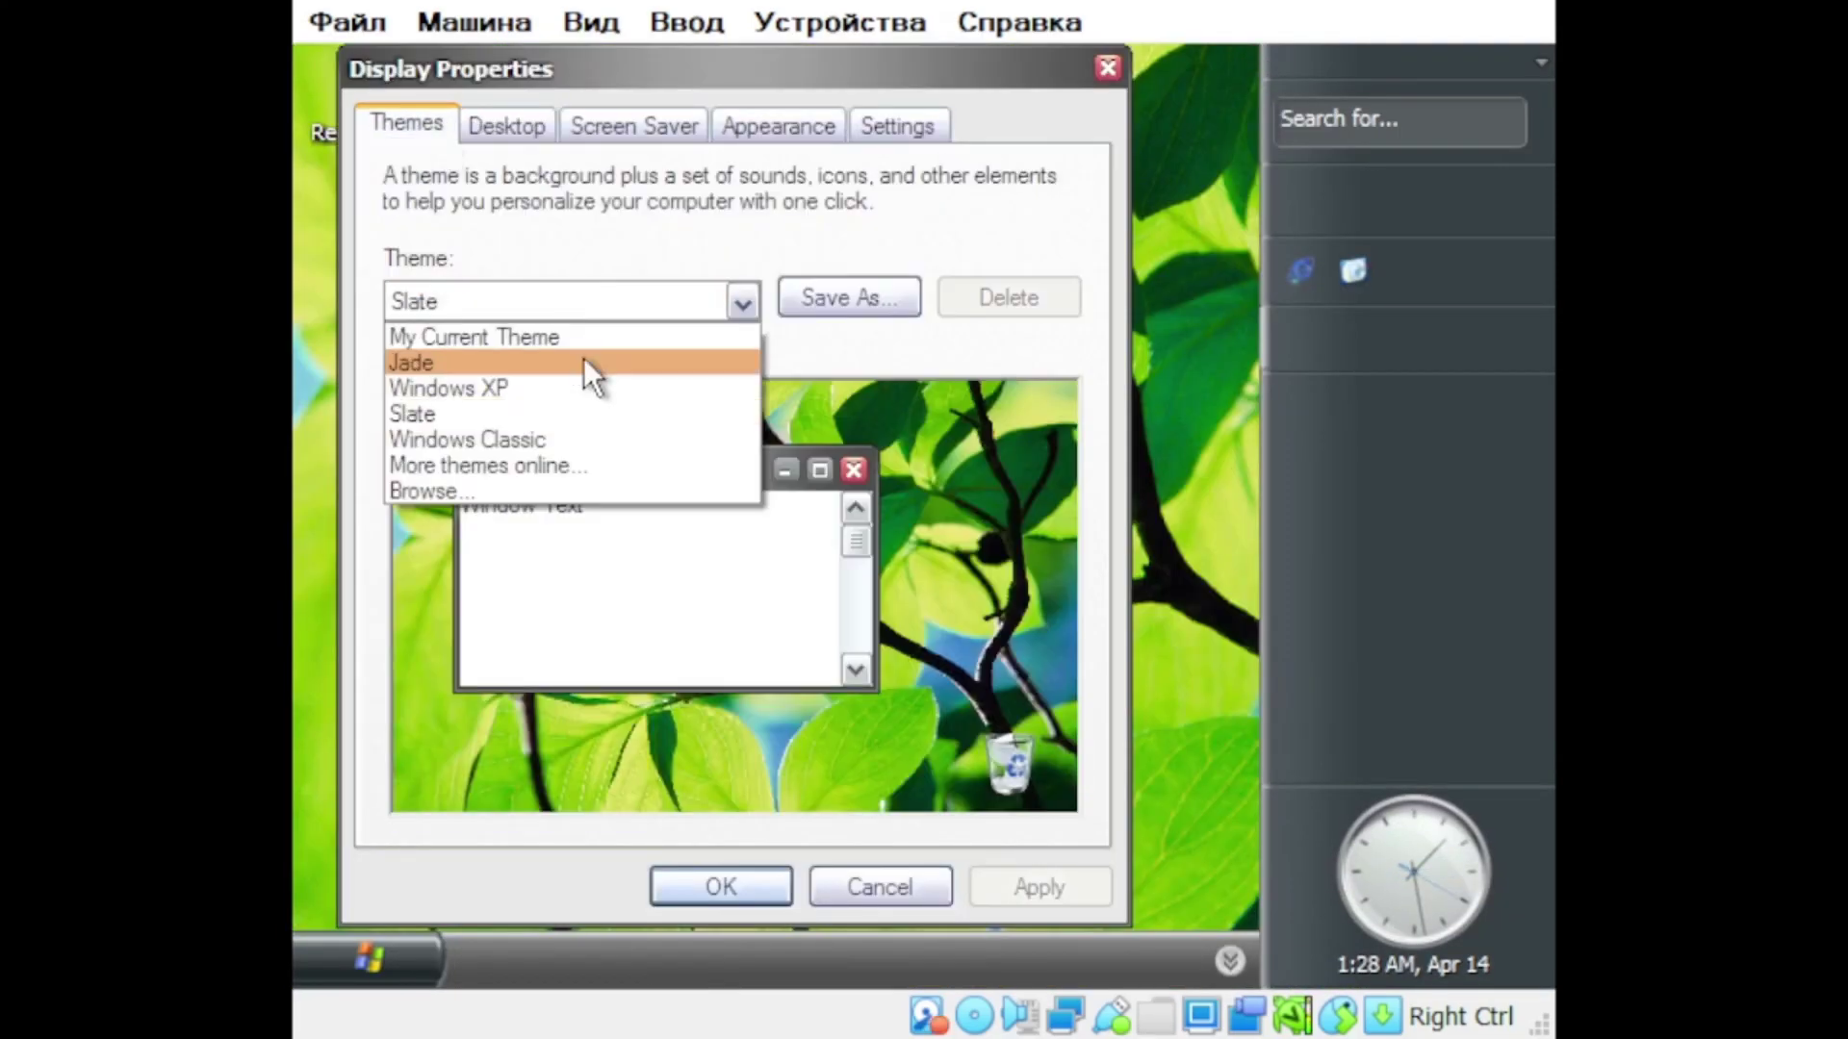
# Step: Apply the Jade theme and turn off Enable the Sidebar
pyautogui.click(578, 388)
pyautogui.click(1022, 880)
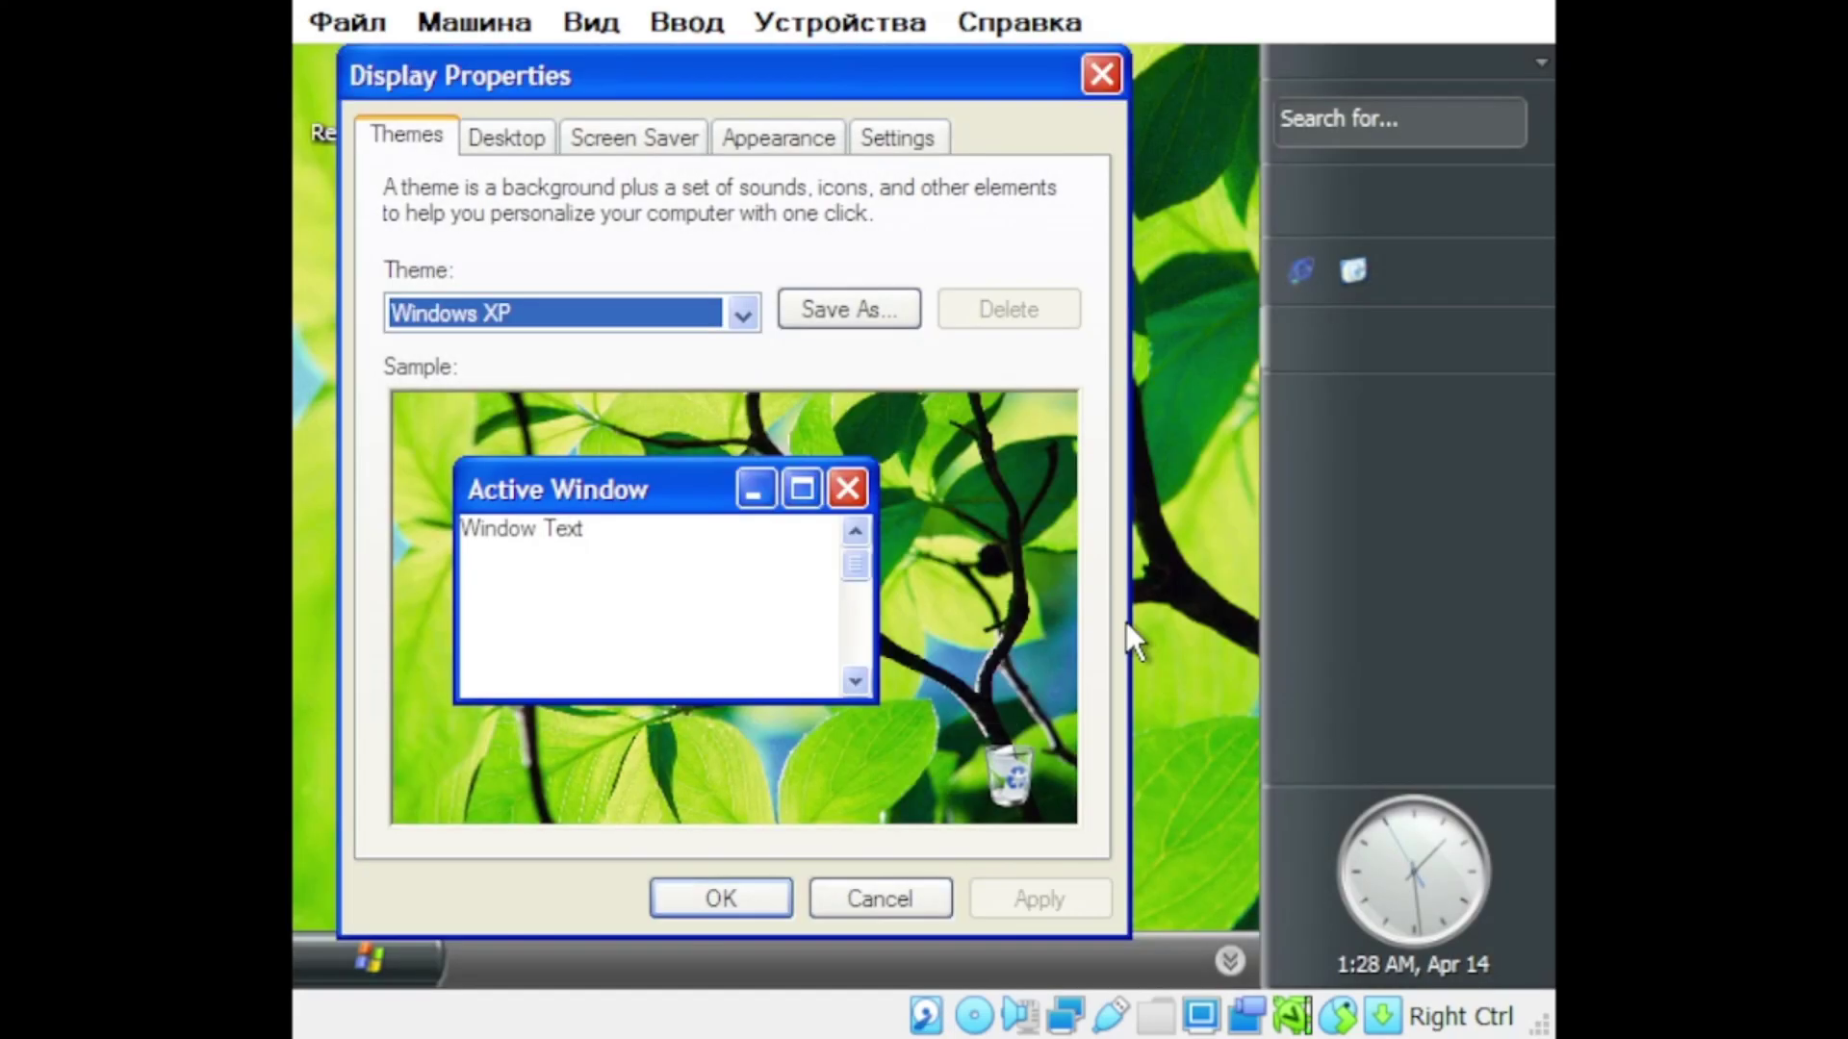
pyautogui.click(568, 309)
pyautogui.click(558, 375)
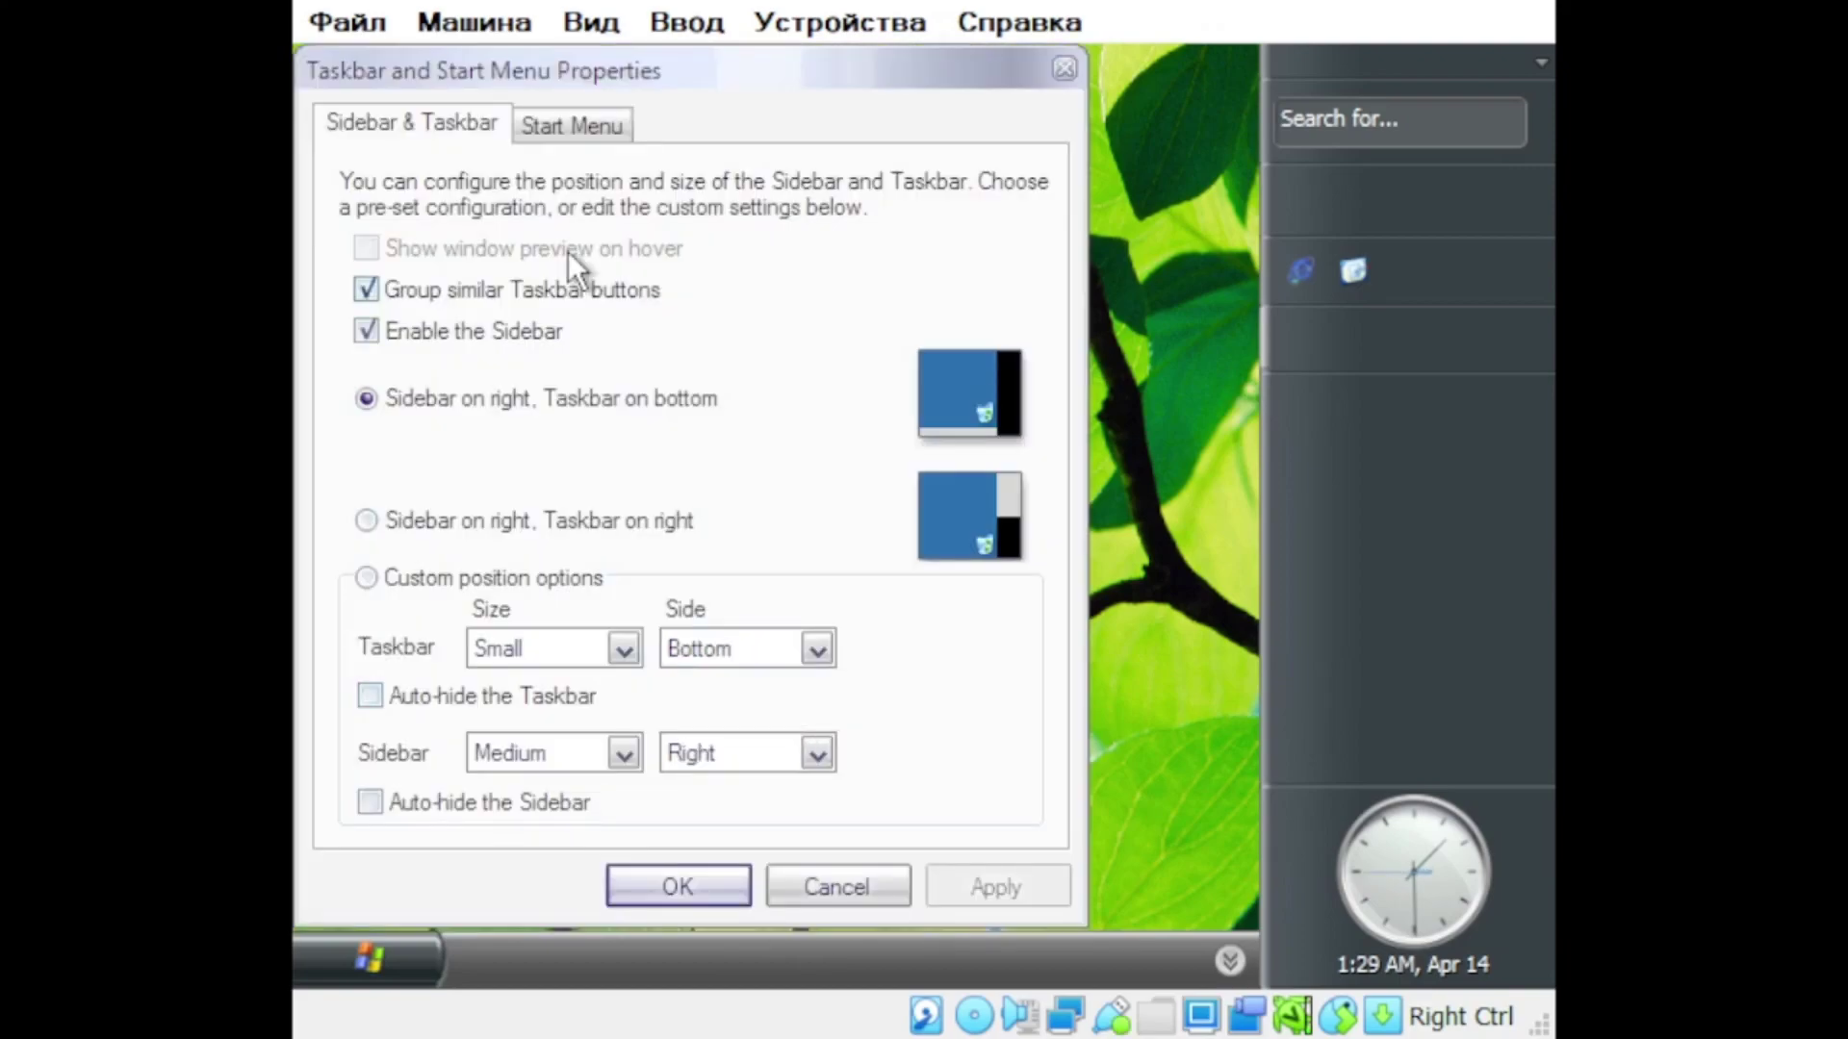
pyautogui.click(363, 330)
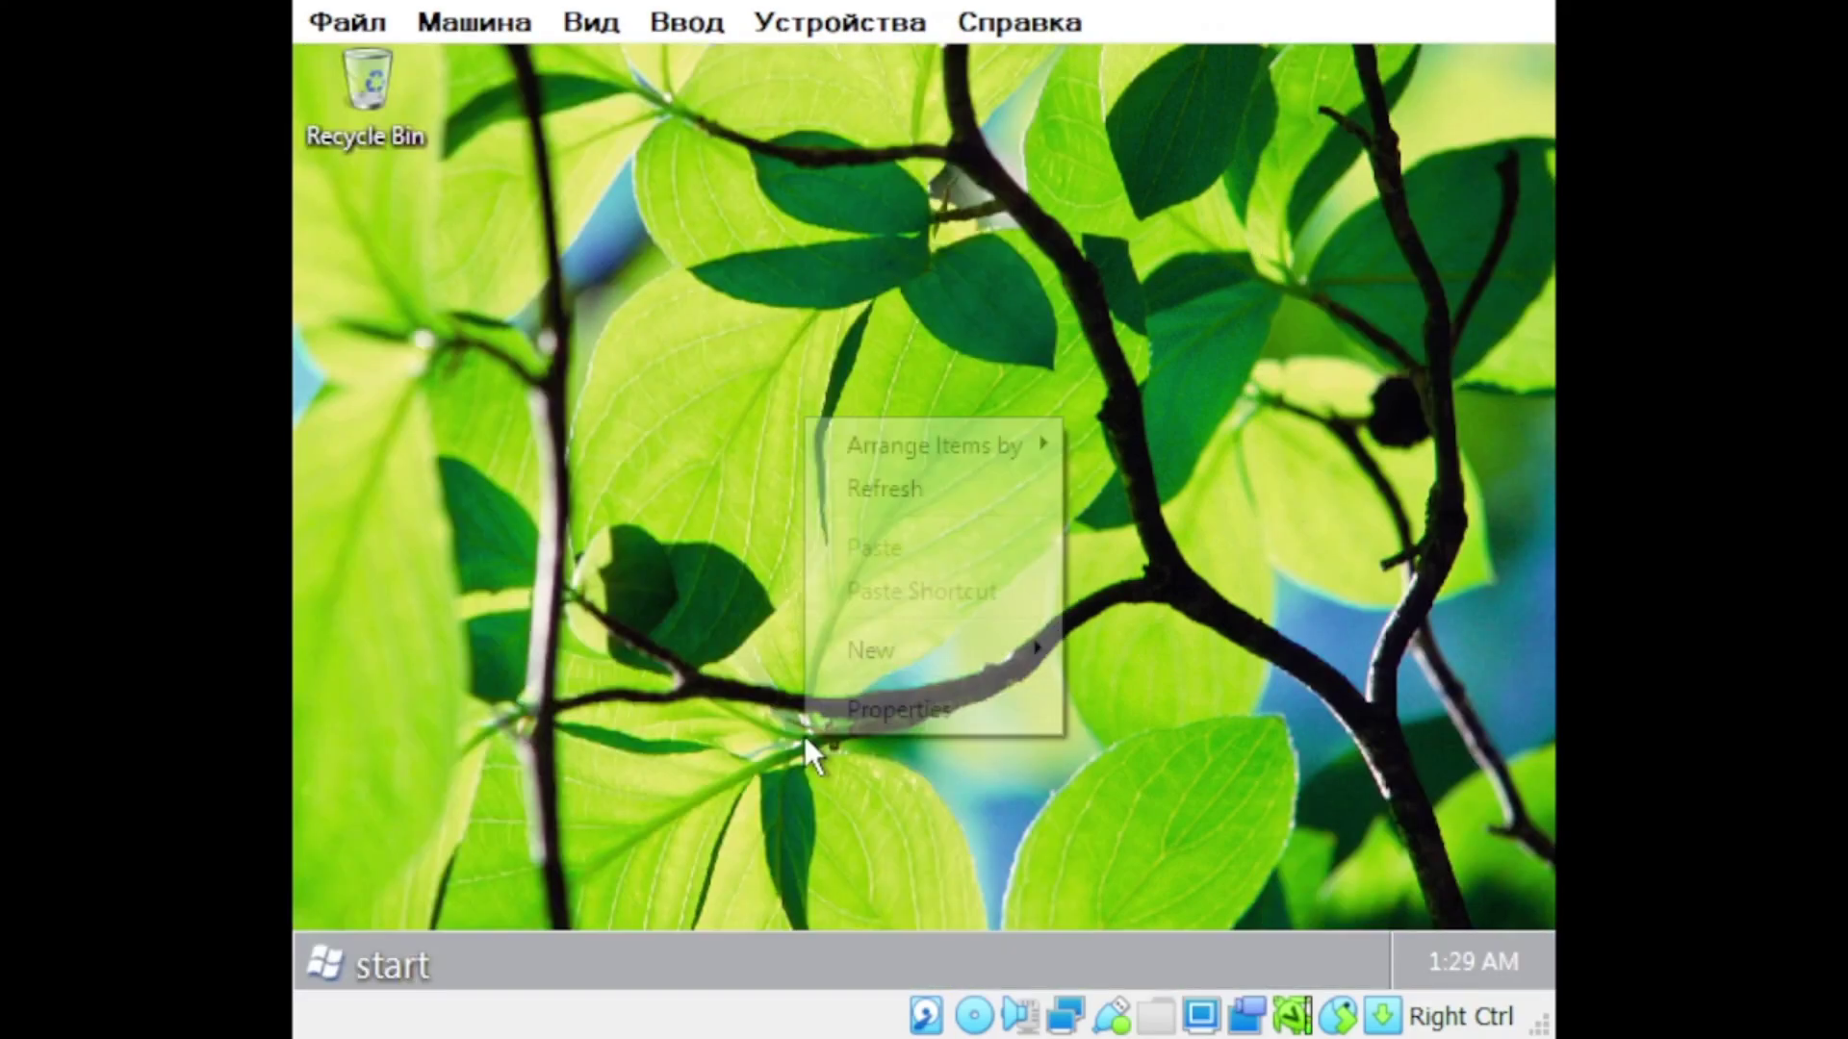
pyautogui.click(802, 732)
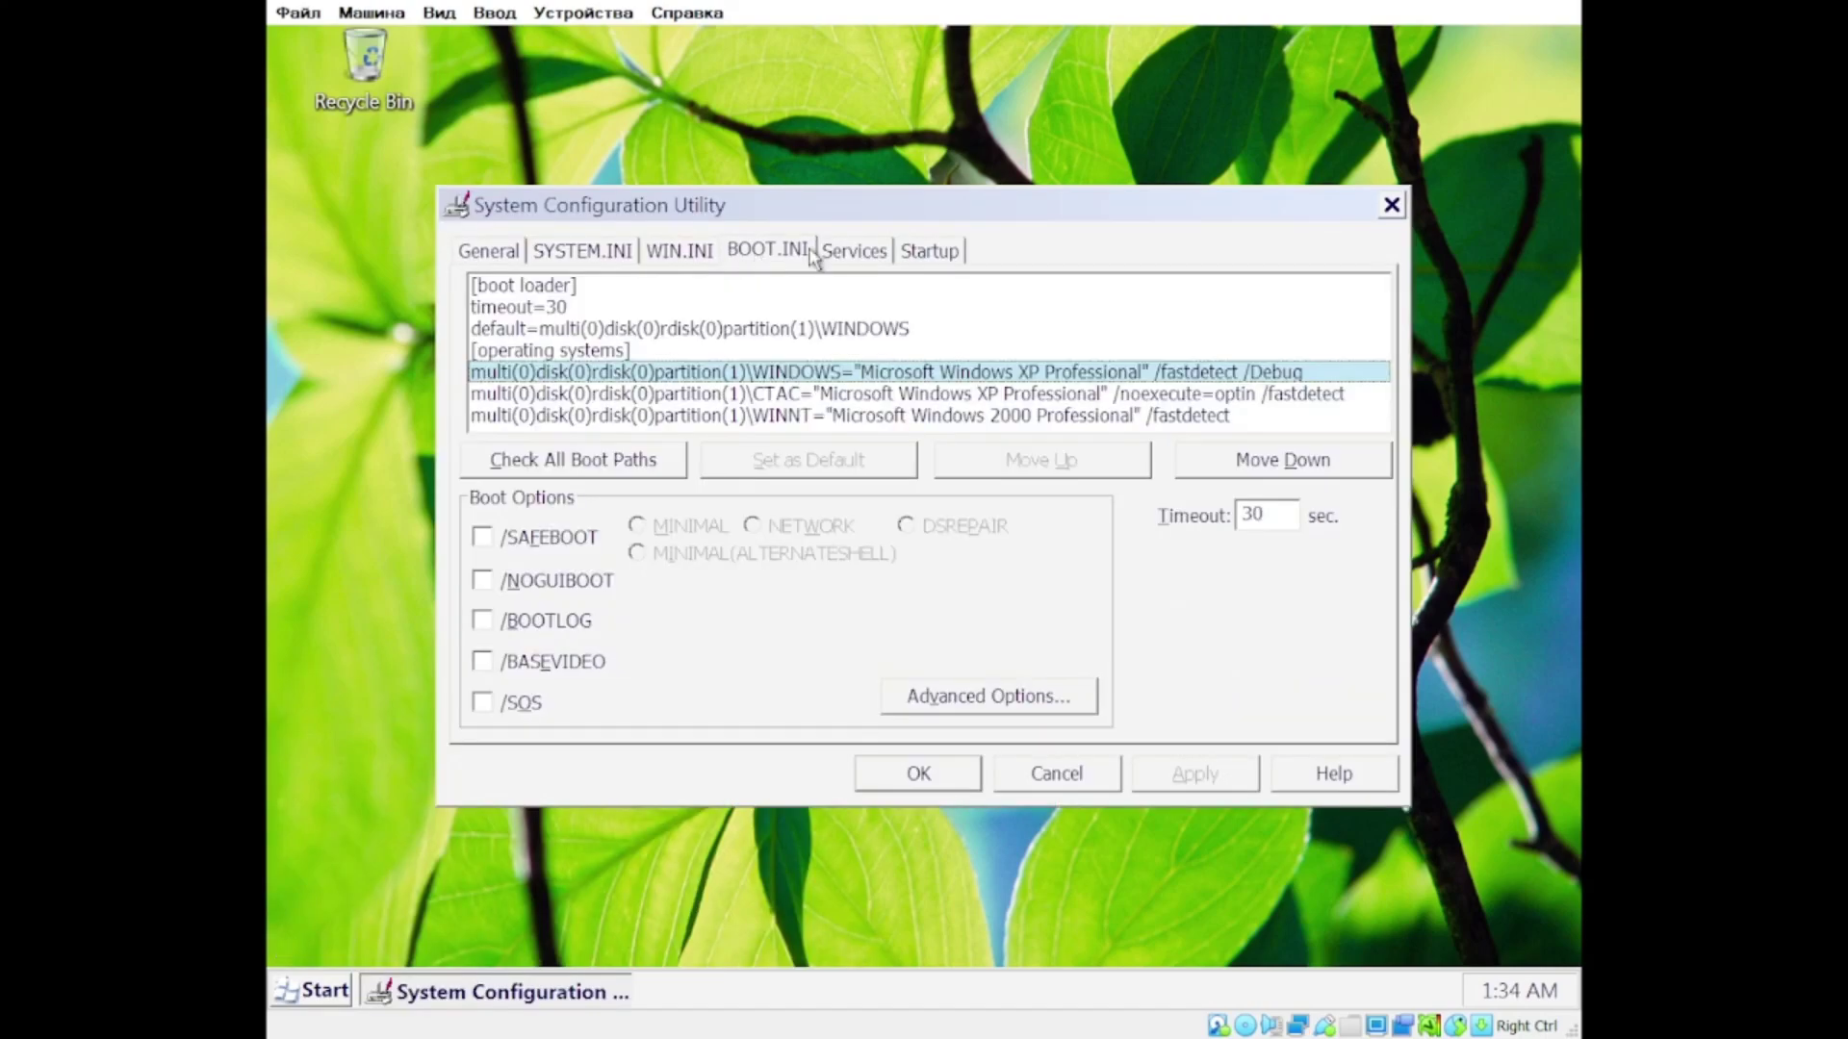
# Step: Close Display Properties and clear the folder filter
pyautogui.click(827, 394)
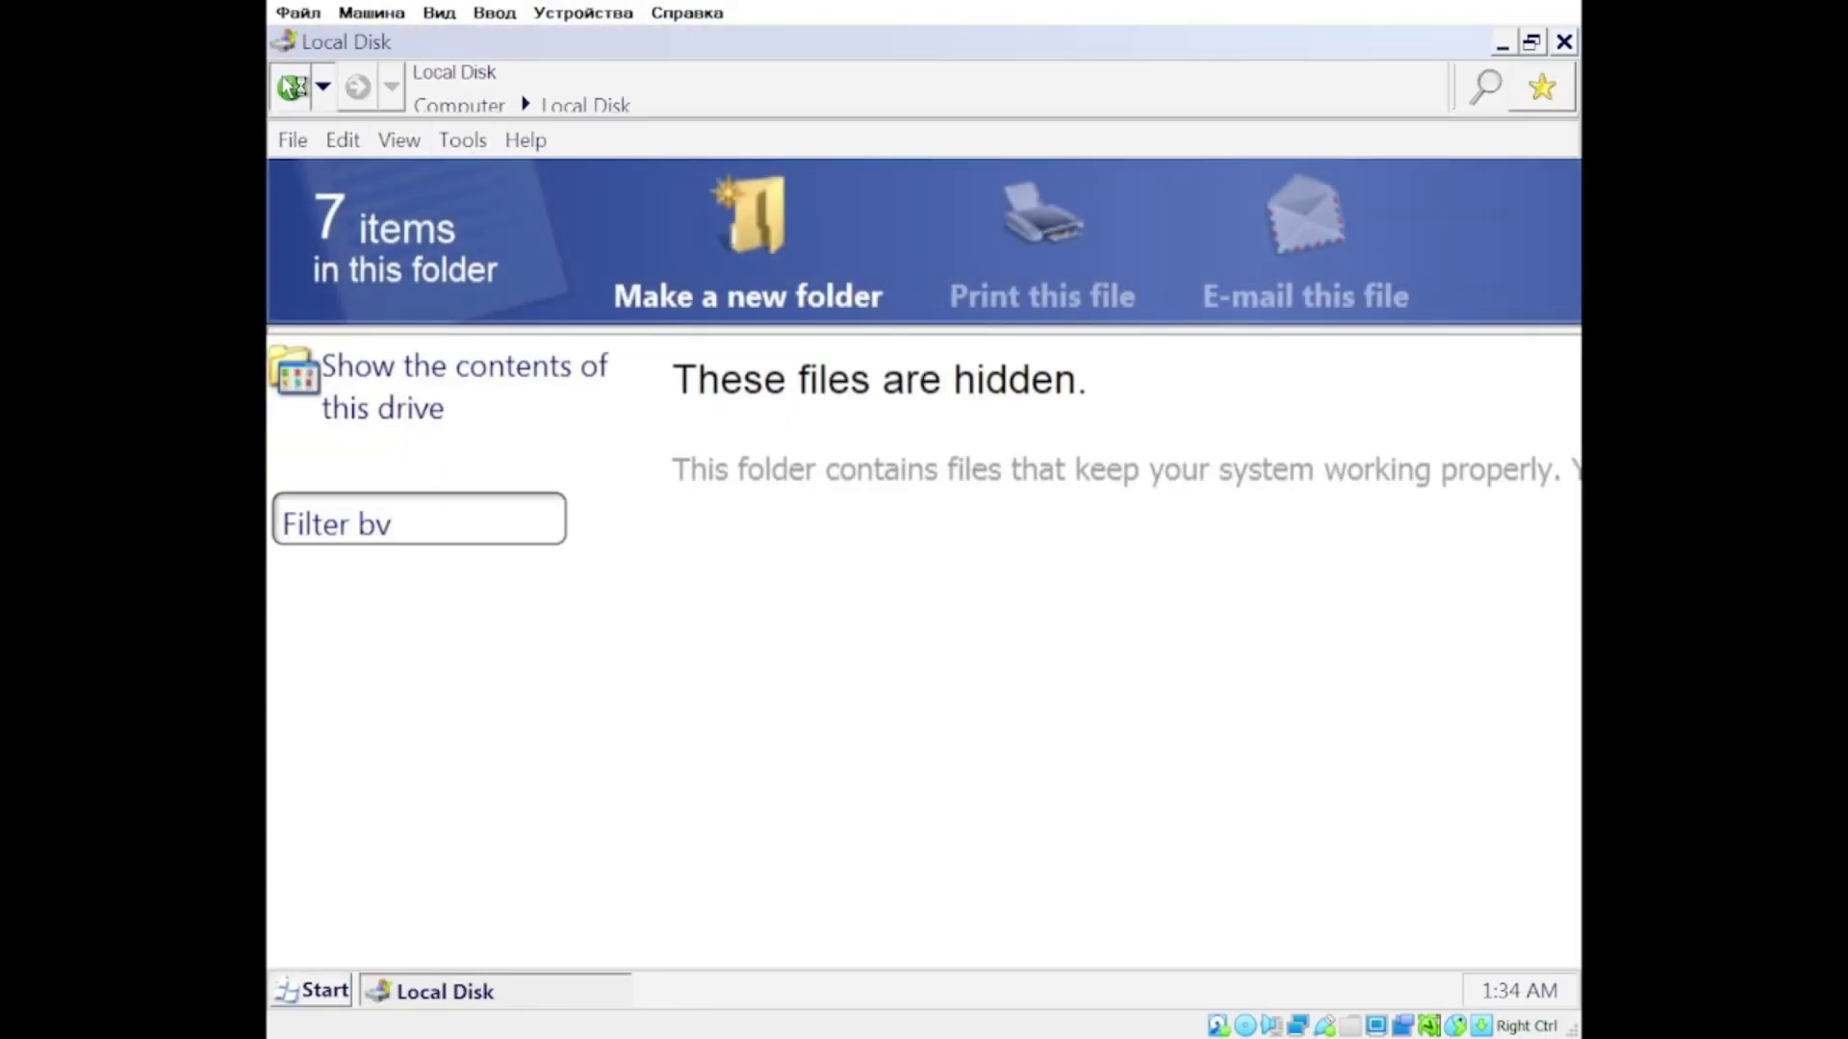
pyautogui.write('a')
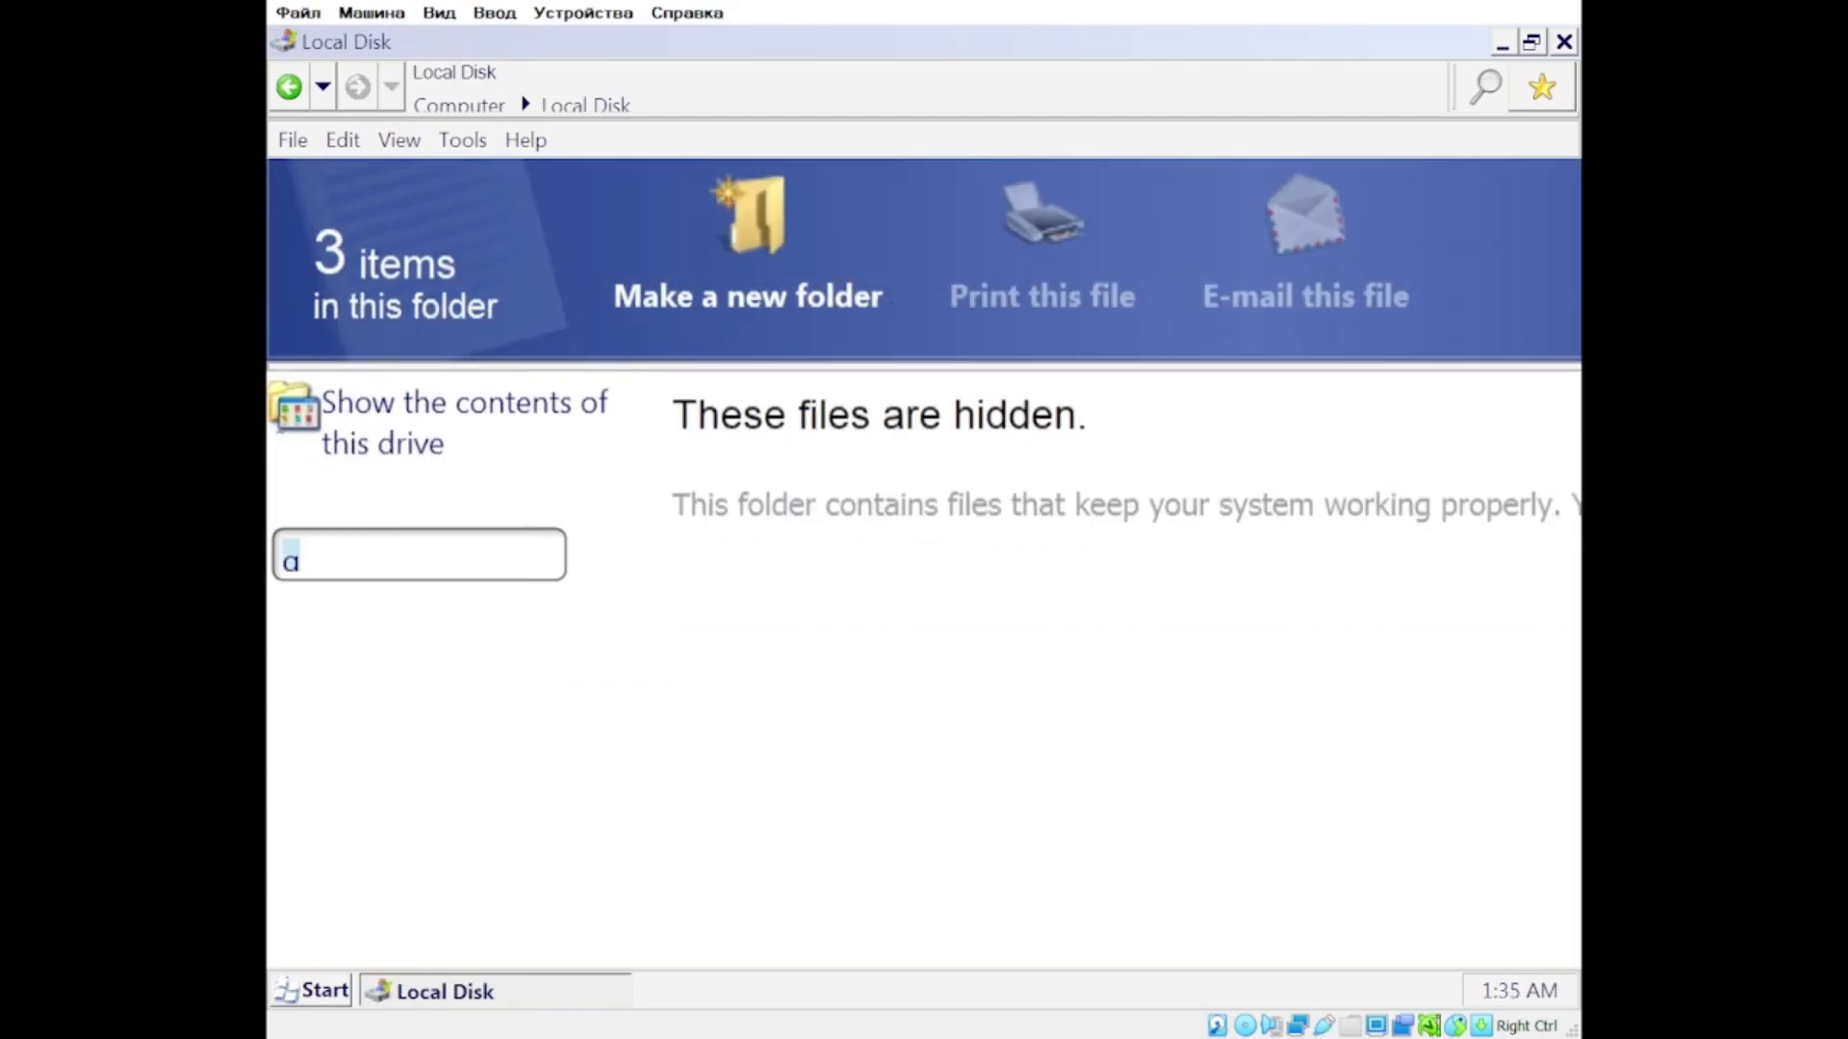
pyautogui.press('BackSpace')
# Step: Create upgrade.txt on C: with lines 'WINDOWS XP = OK!' and 'LONGHORN = OK!', and save it
pyautogui.rightClick(944, 384)
pyautogui.click(1169, 685)
pyautogui.doubleClick(1170, 685)
pyautogui.write('WINDOWS XP = OK!')
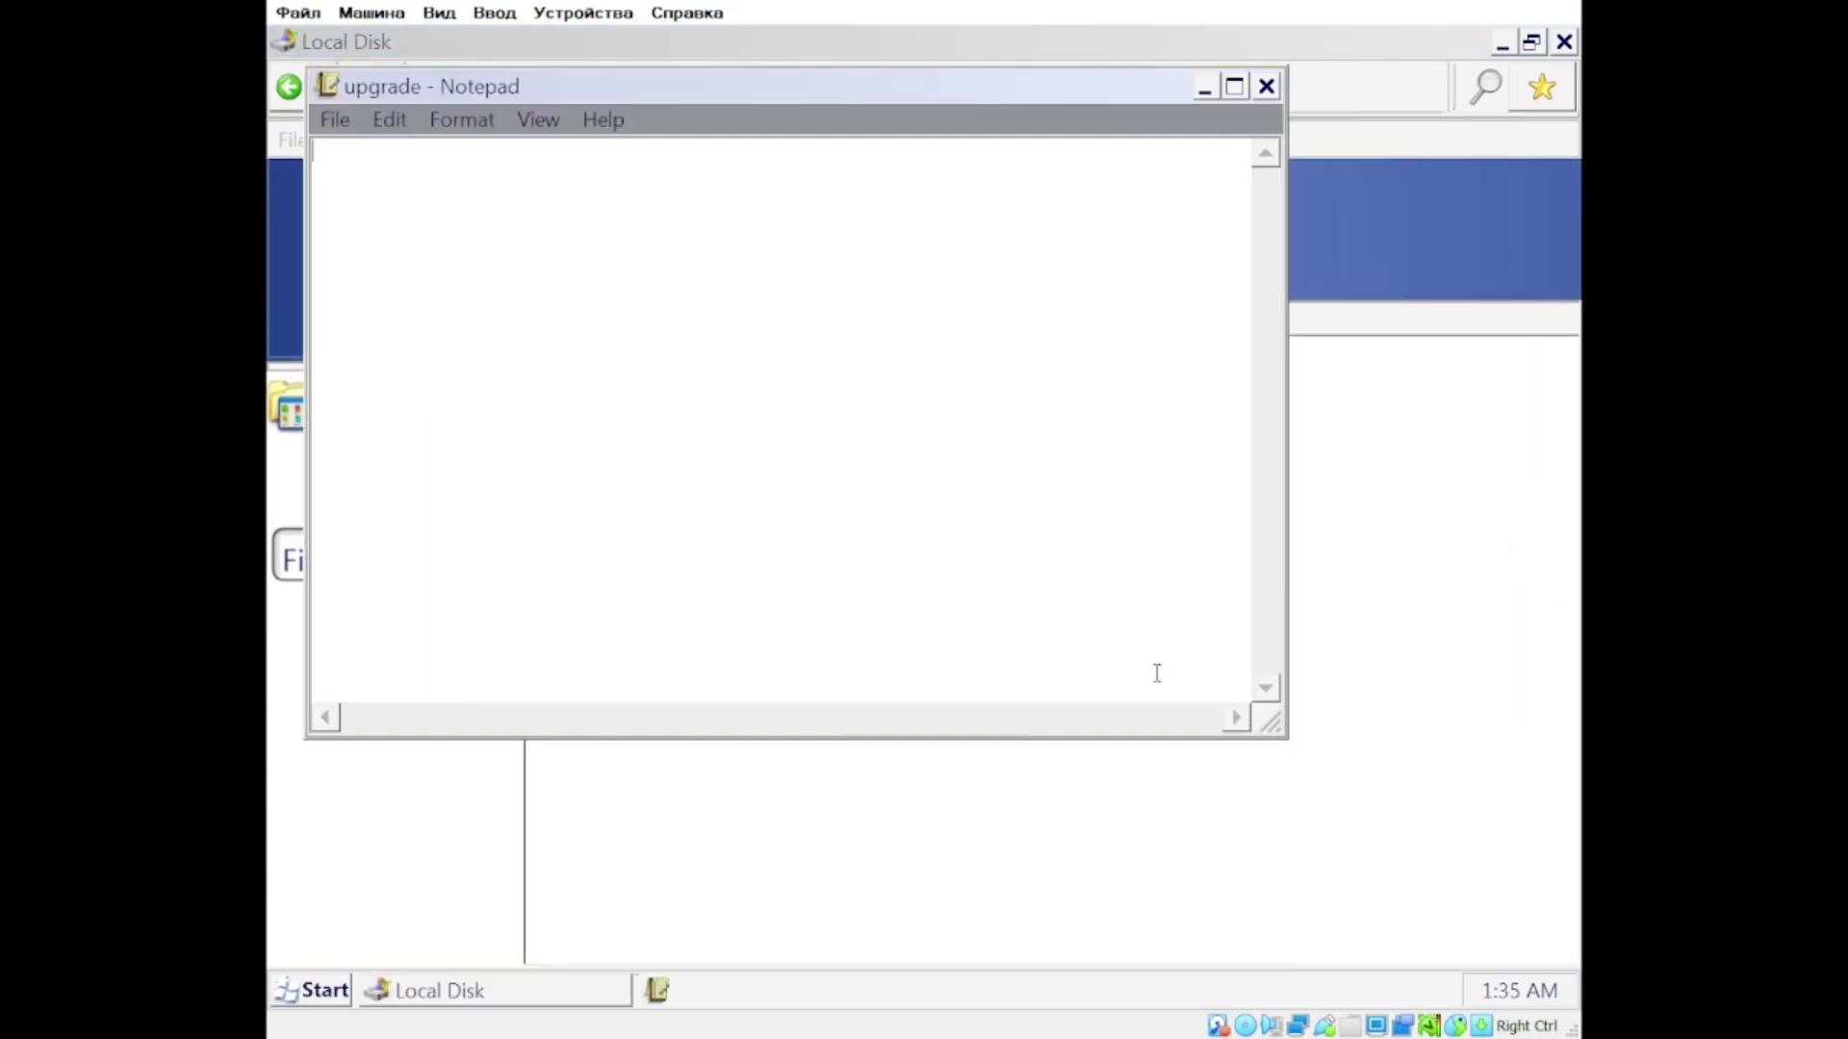
pyautogui.press('Return')
pyautogui.write('WINDOWS VIST')
pyautogui.press('BackSpace')
pyautogui.press('BackSpace')
pyautogui.press('BackSpace')
pyautogui.press('BackSpace')
pyautogui.write('LONGHORN = OK!')
pyautogui.hotkey('ctrl', 's')
pyautogui.hotkey('alt', 'F4')
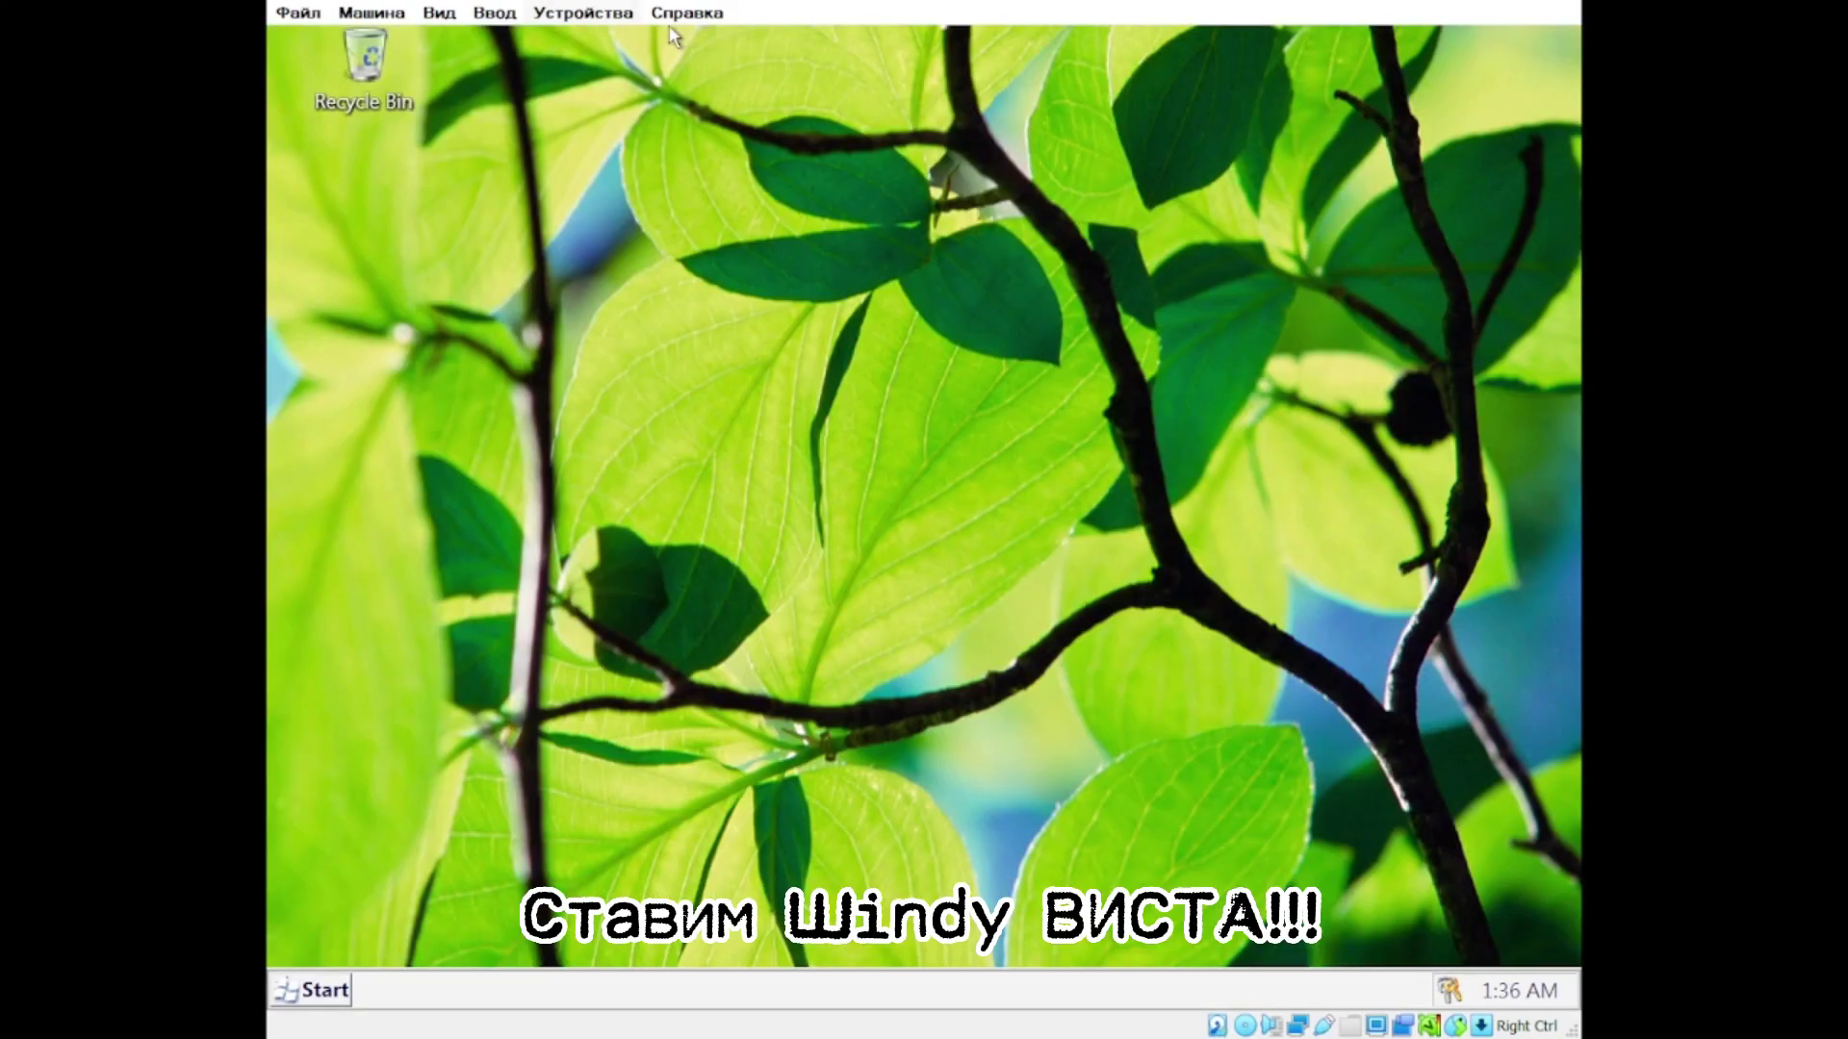
# Step: Open the Computer window from the start menu, then close it
pyautogui.press('super')
pyautogui.press('super')
pyautogui.press('super')
pyautogui.press('super+e')
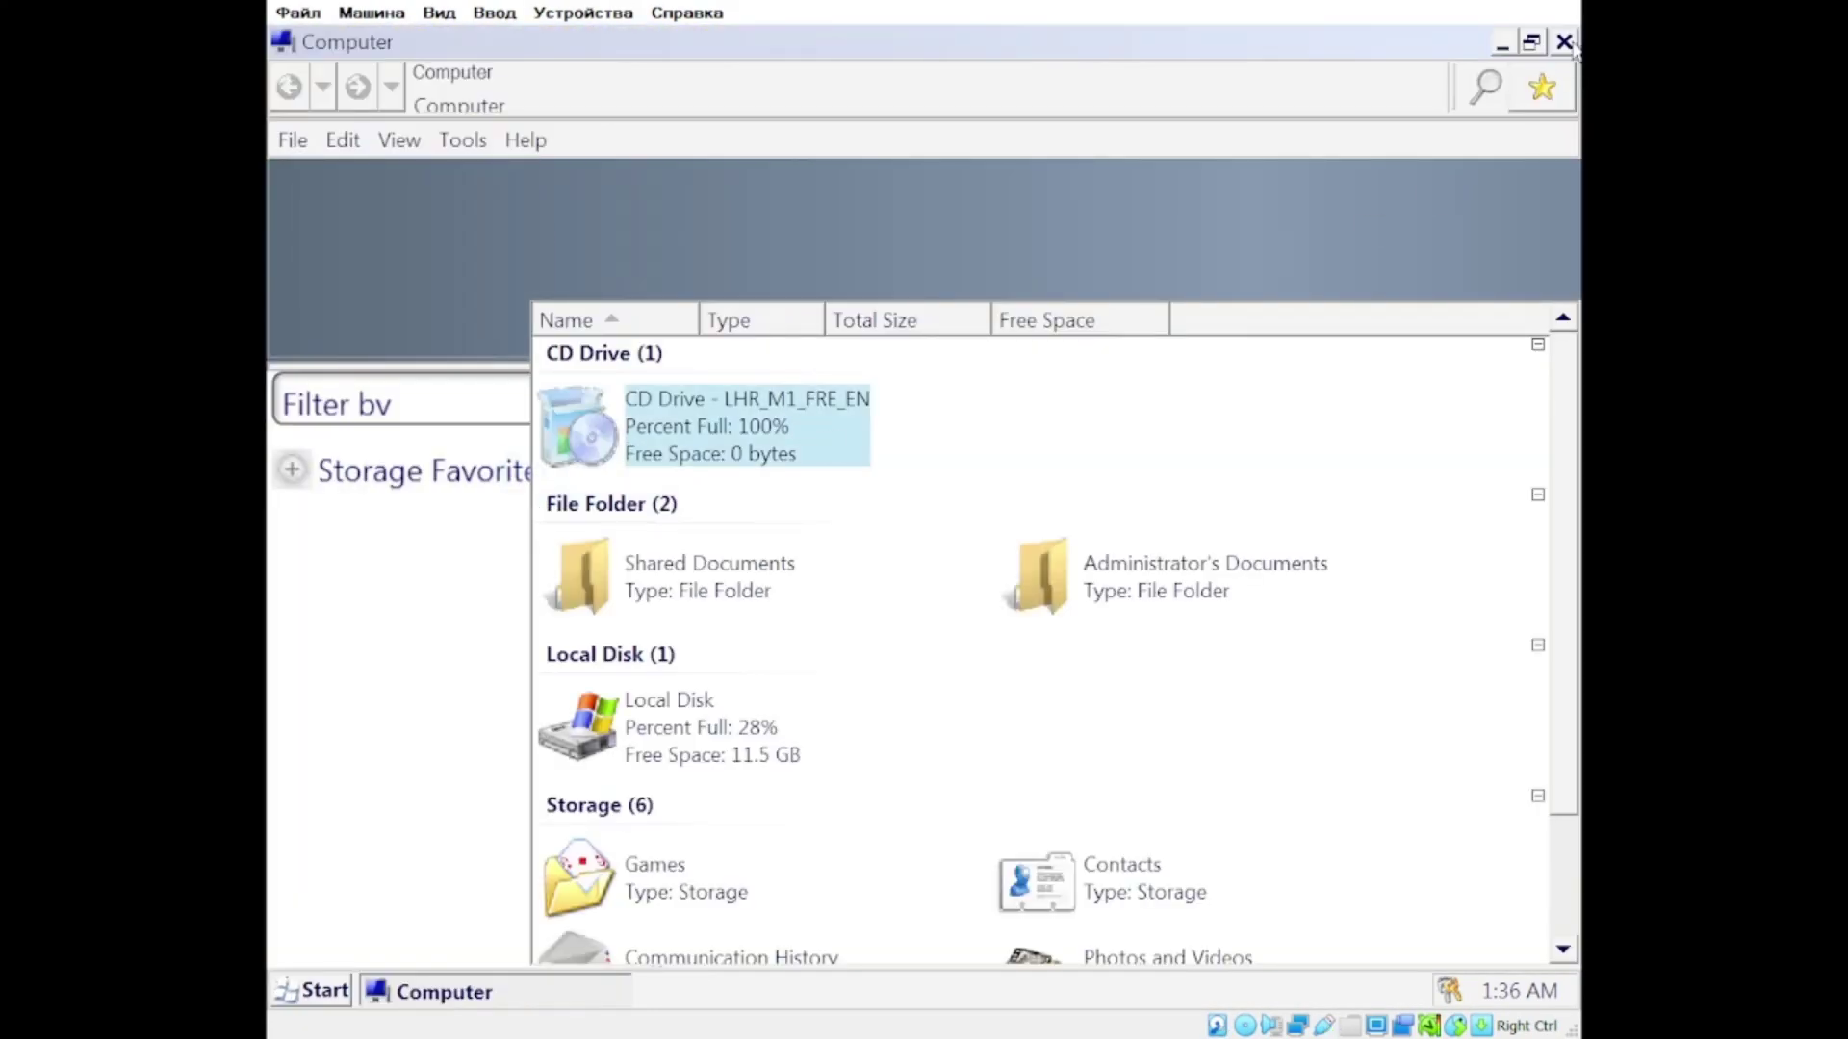
pyautogui.click(1564, 41)
pyautogui.press('super')
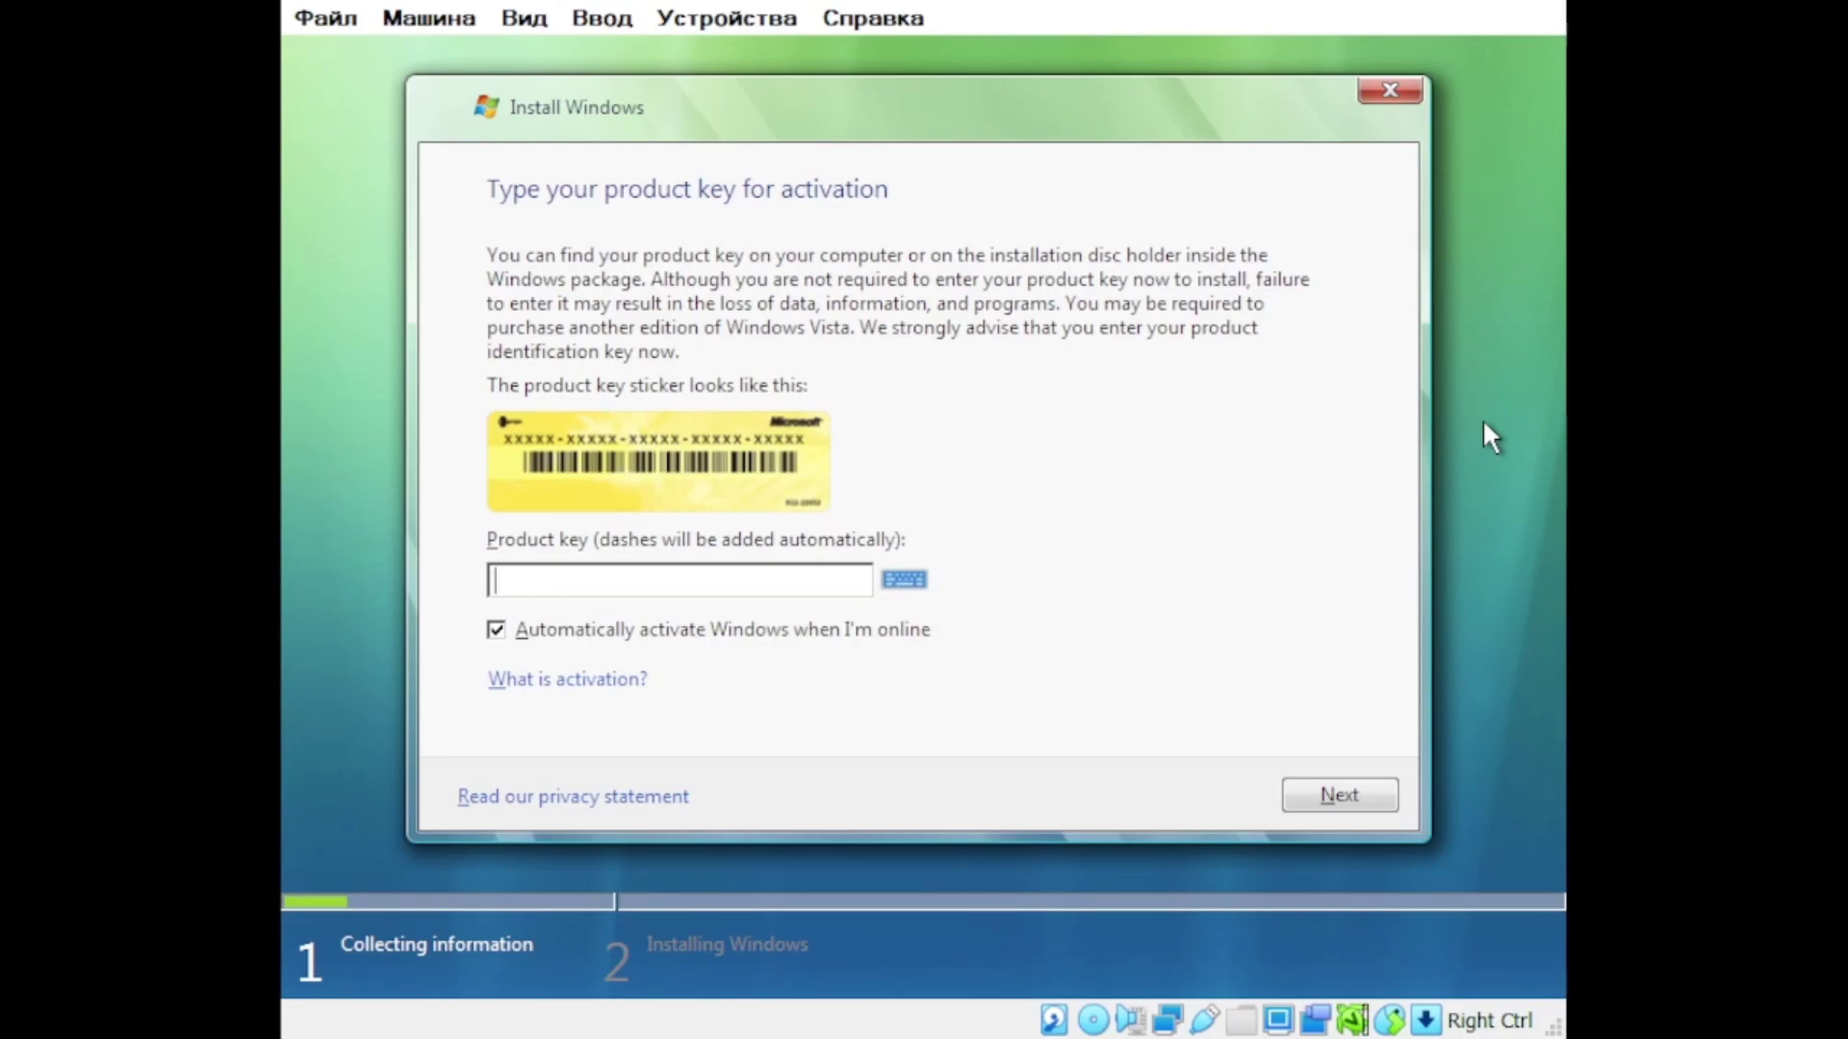
# Step: Skip the product key, choose Custom install, extend Disk 0 Partition 1 to maximum, and install
pyautogui.press('Return')
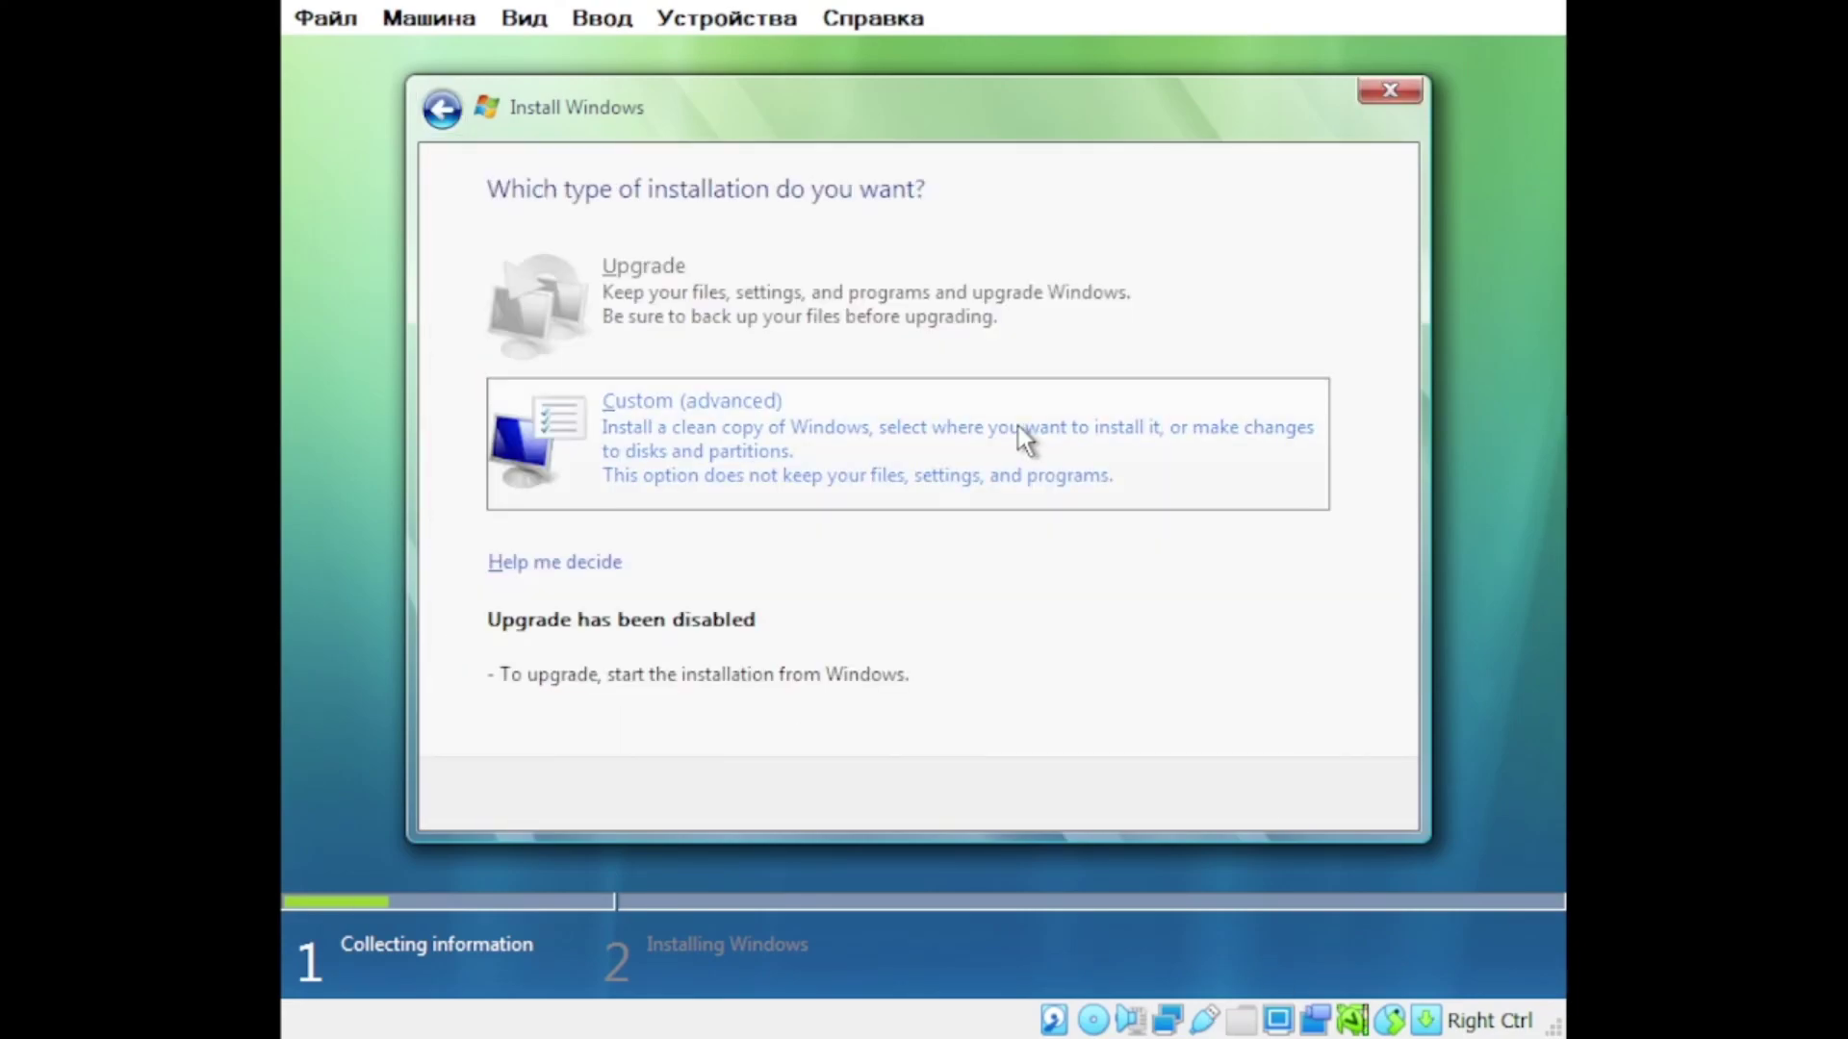
pyautogui.click(828, 438)
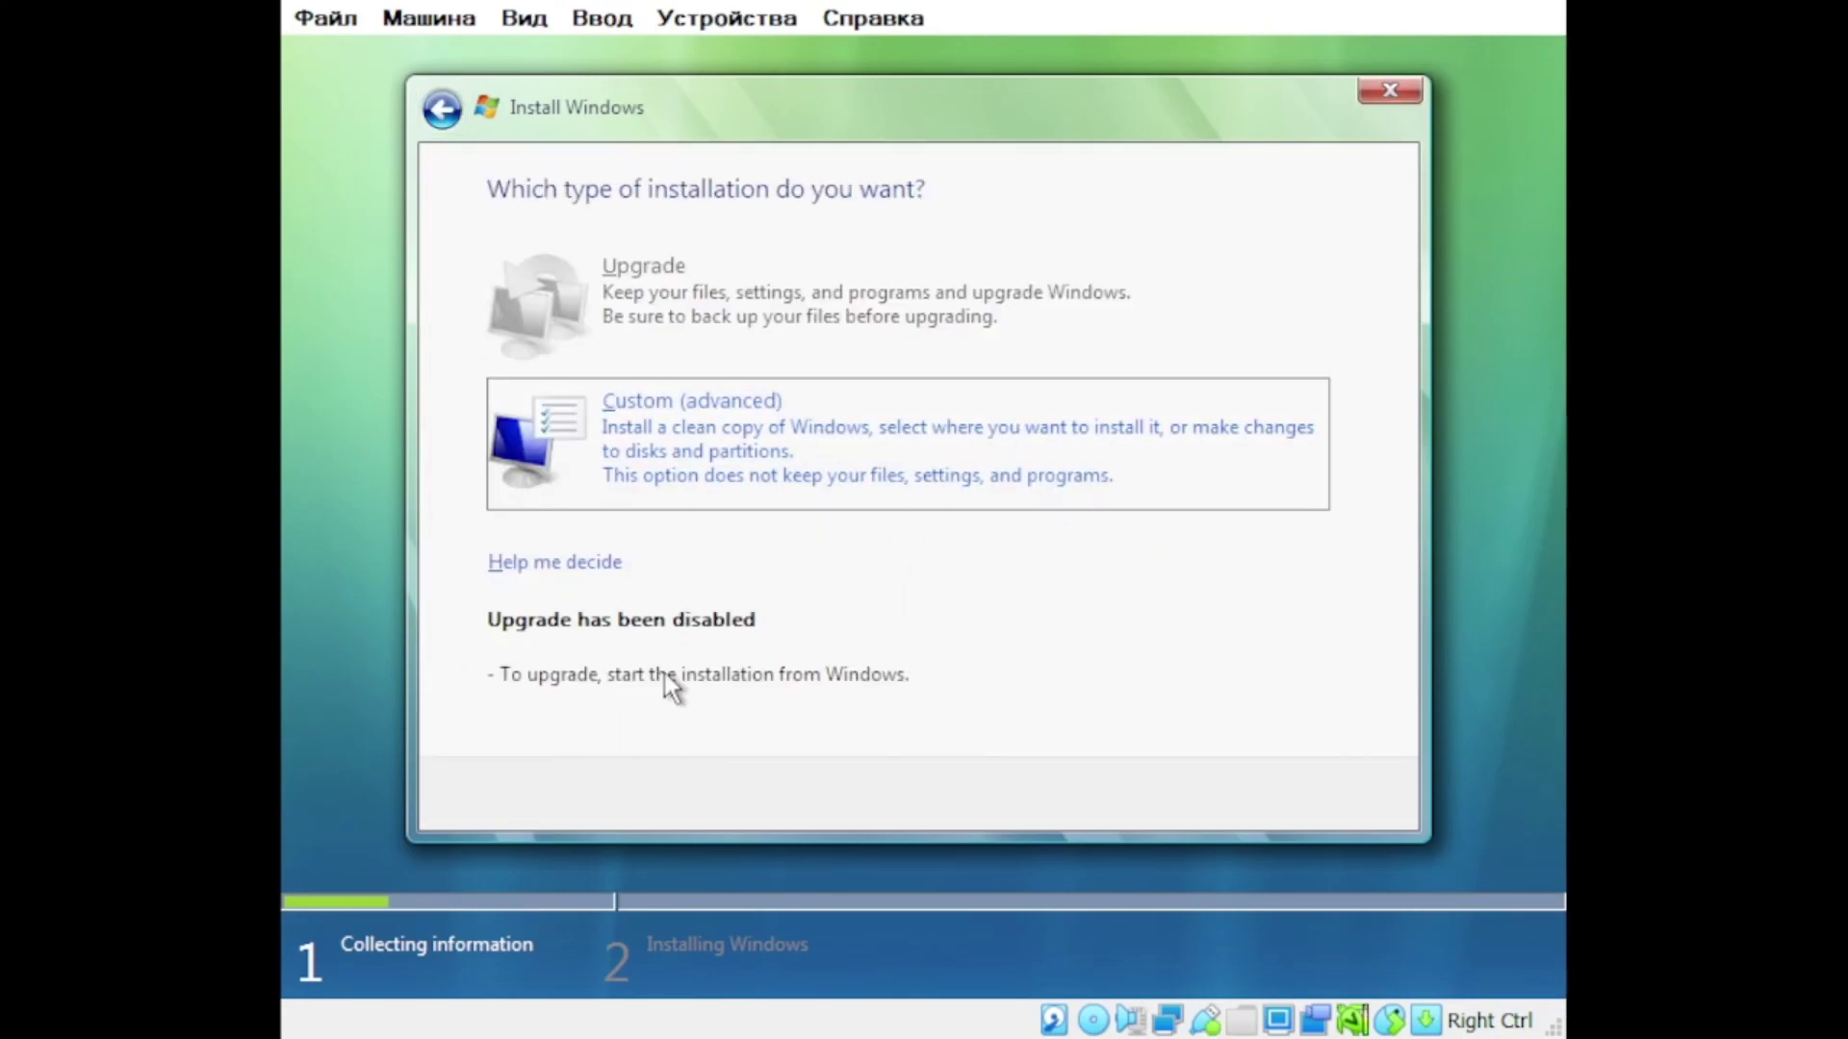
pyautogui.click(853, 644)
pyautogui.click(828, 673)
pyautogui.press('Return')
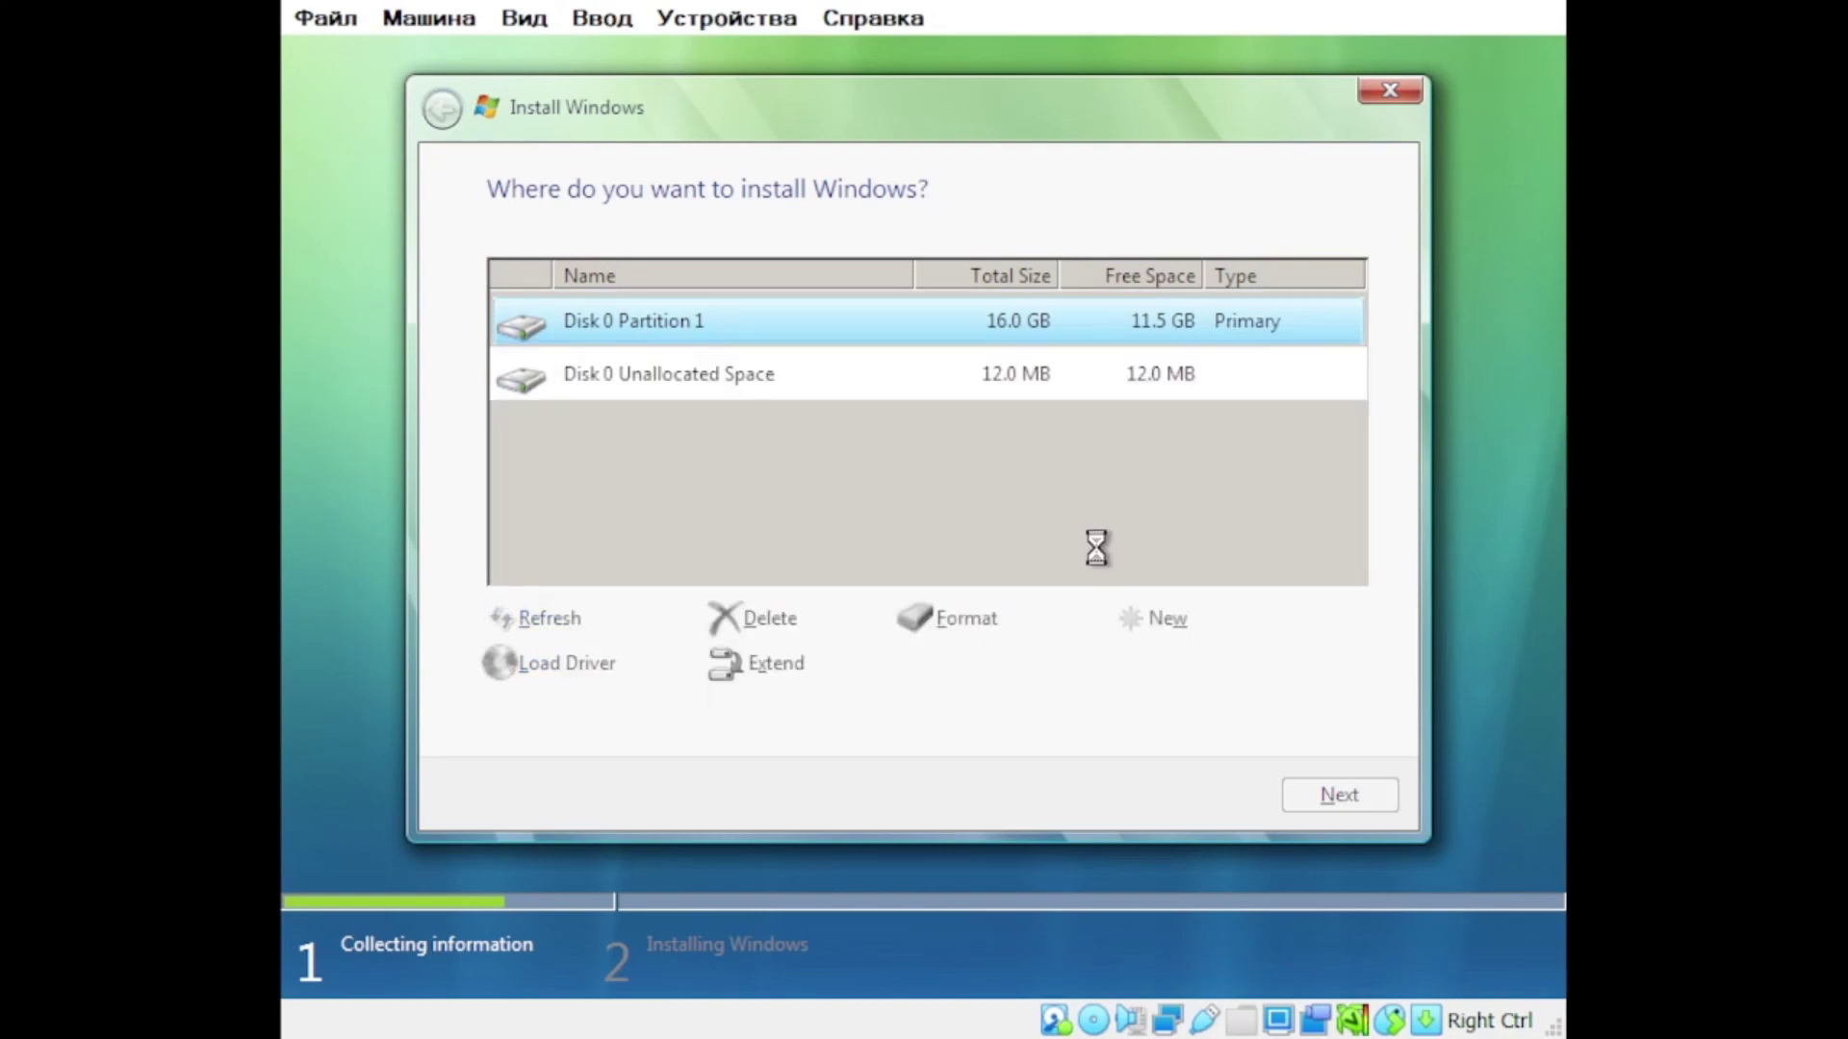
pyautogui.click(1316, 802)
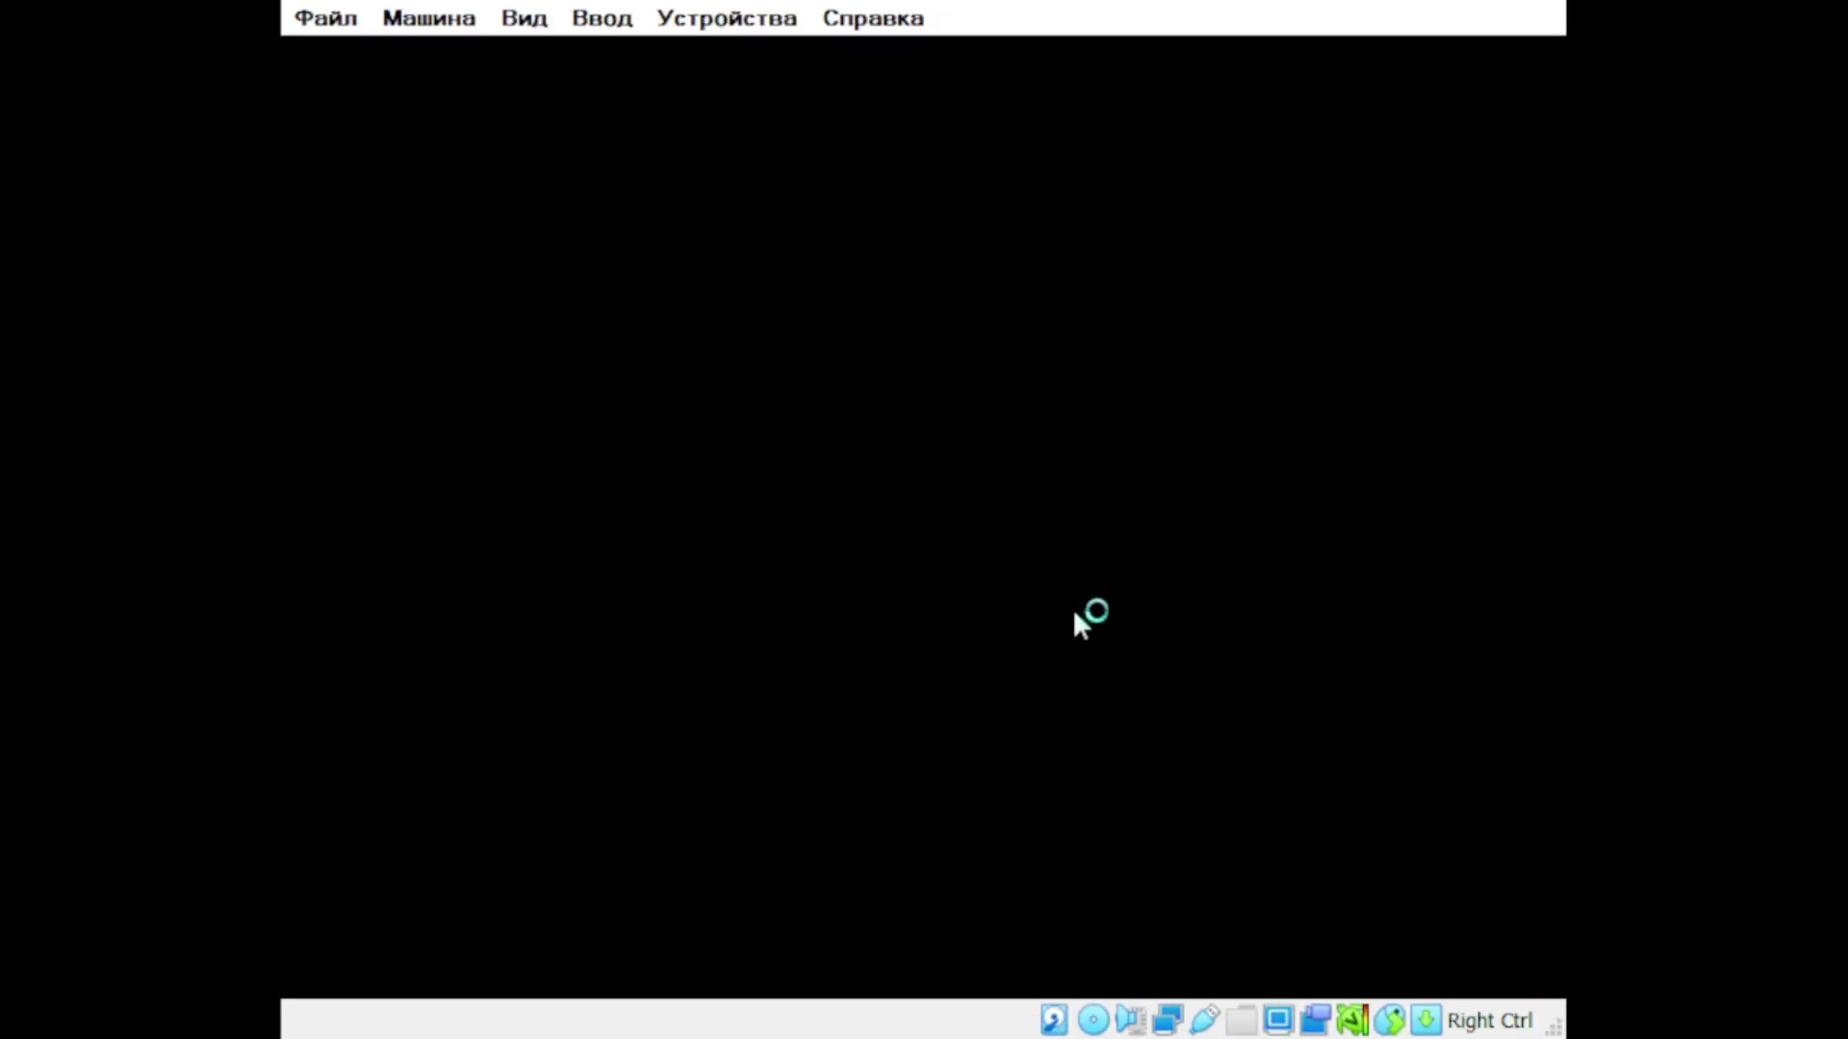
# Step: Create the Vista user account with a user name and a confirmed password
pyautogui.write('BaldiloMaestro')
pyautogui.press('Tab')
pyautogui.press('Tab')
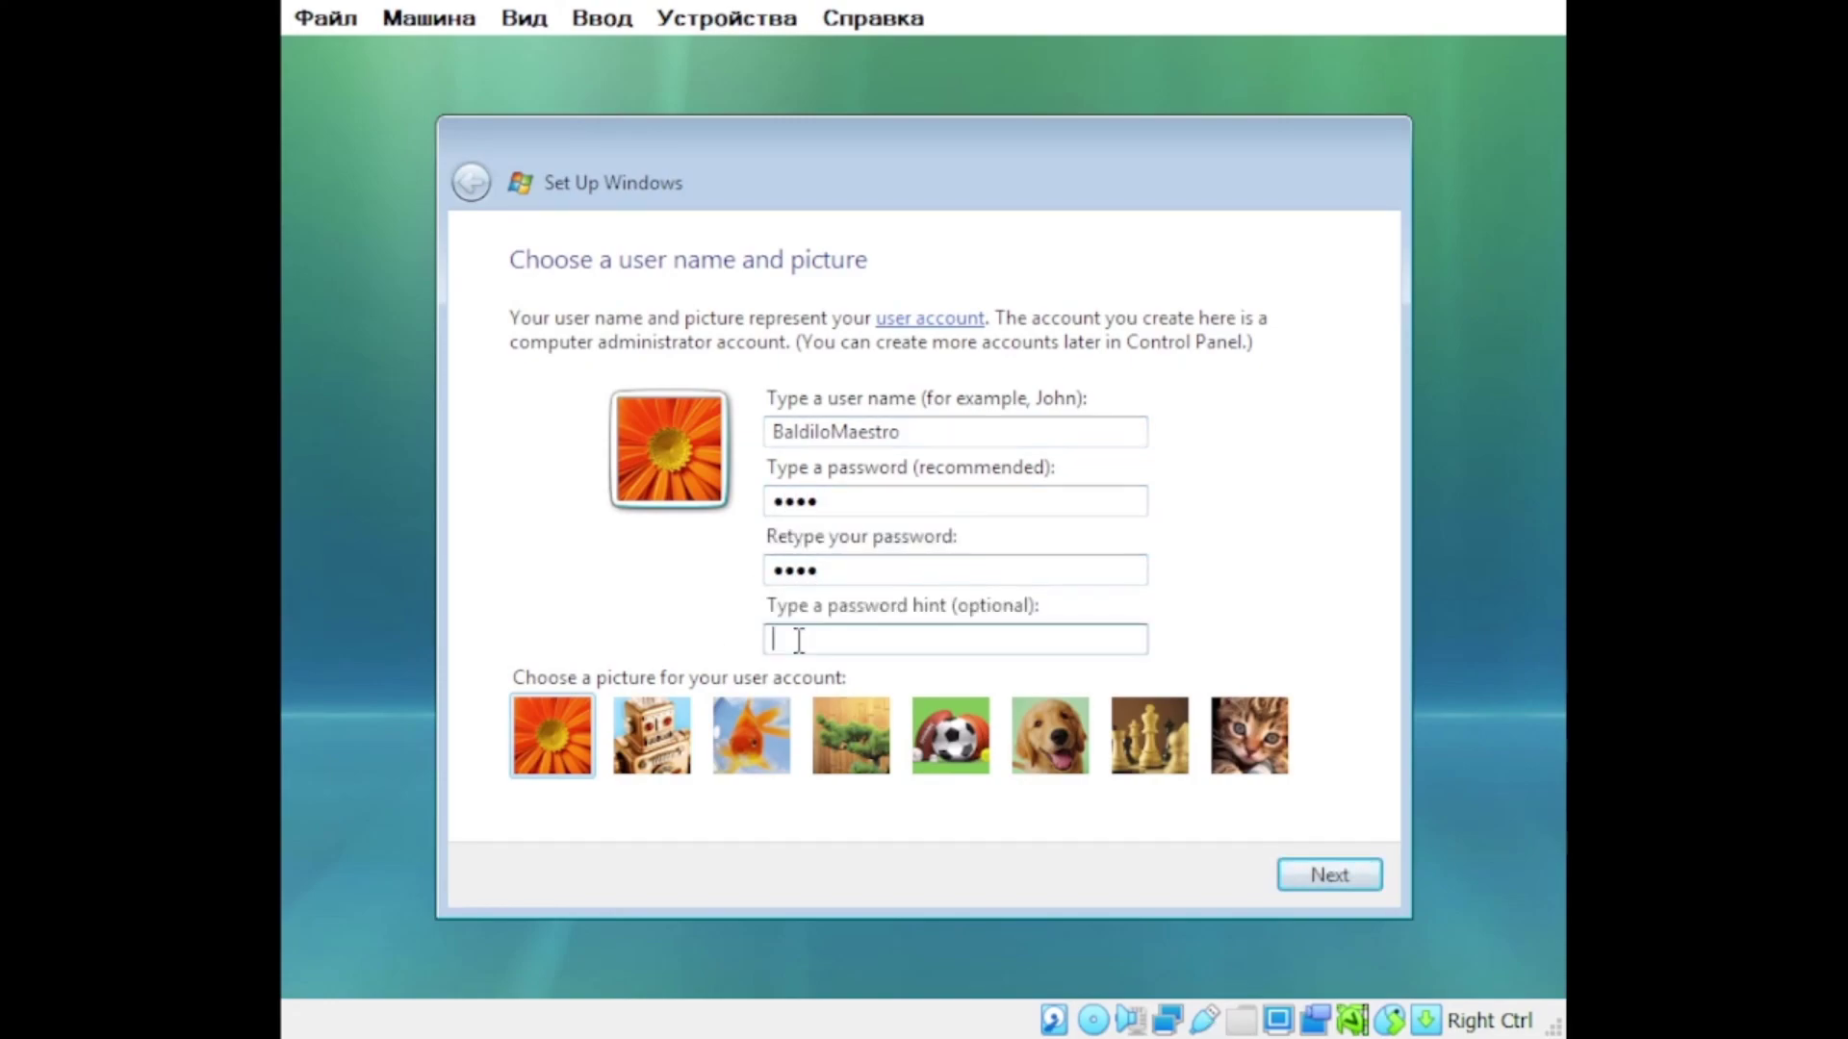
pyautogui.press('Return')
# Step: Set the computer name and choose the Moscow time zone to finish setup
pyautogui.write('BaldiM-PC')
pyautogui.click(1329, 874)
pyautogui.click(805, 362)
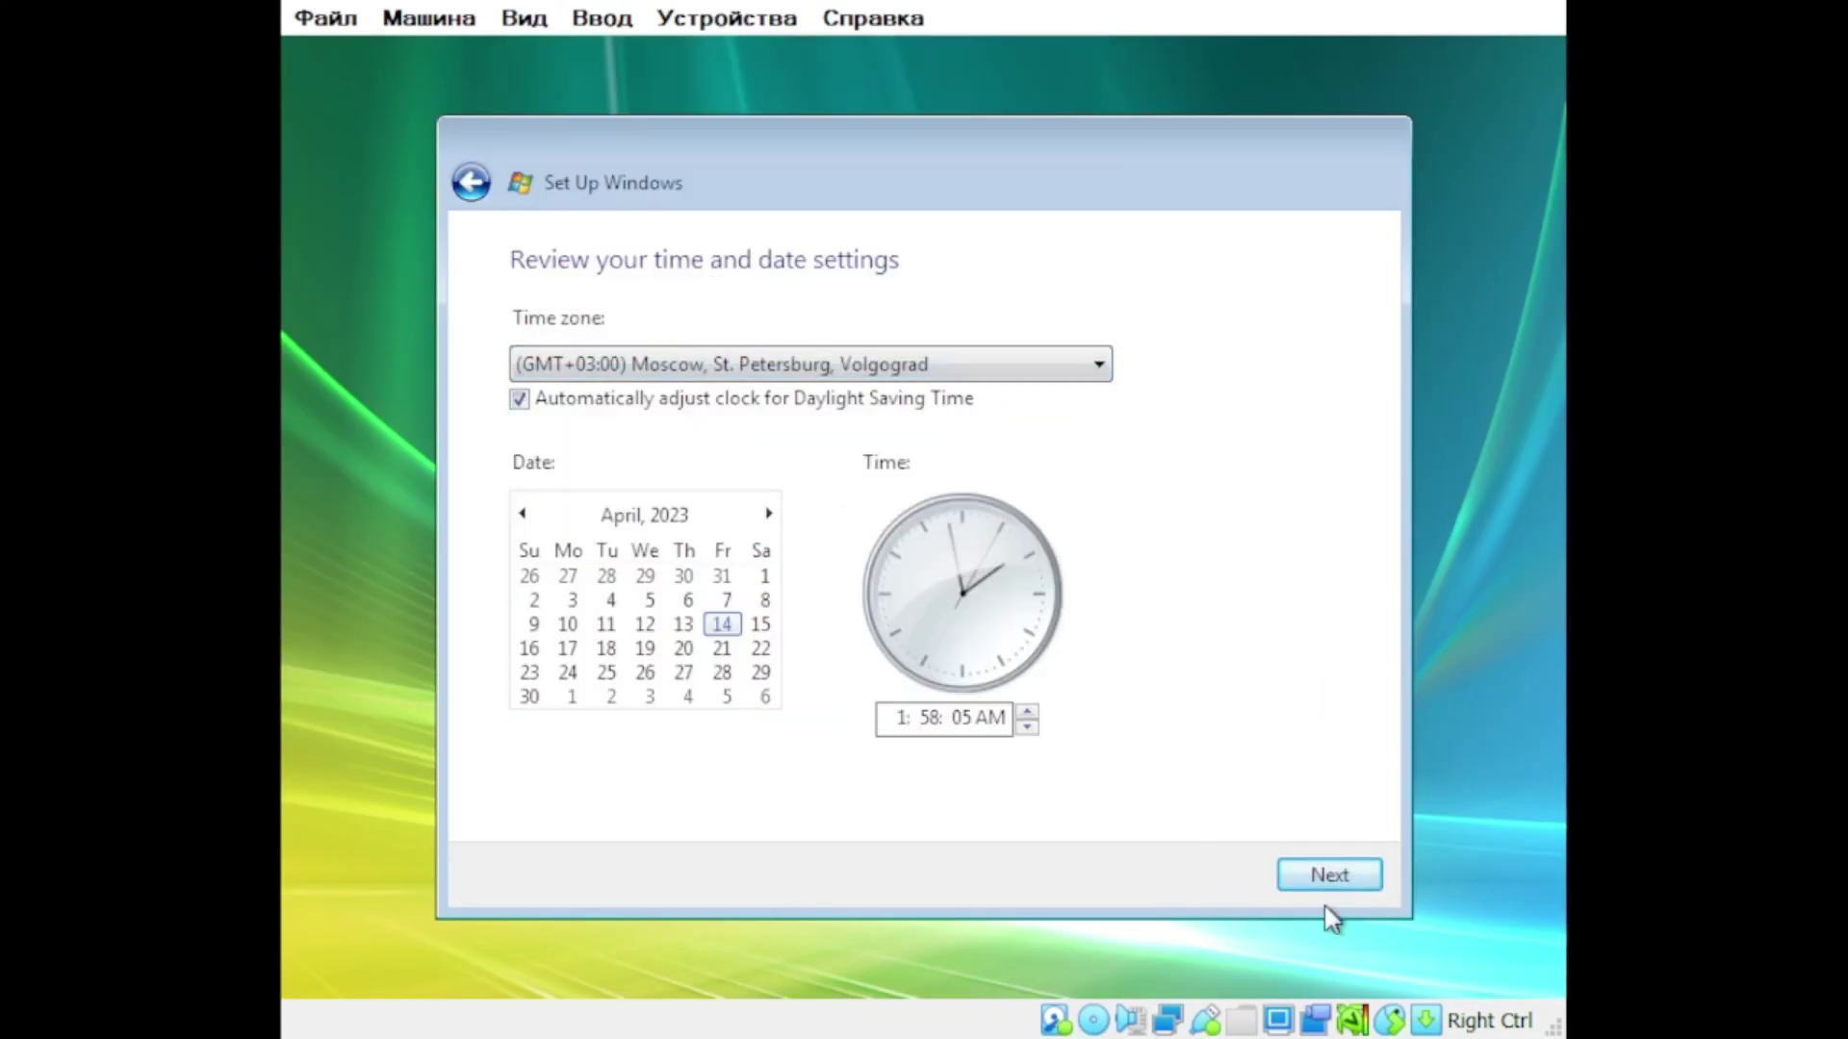
pyautogui.click(1329, 875)
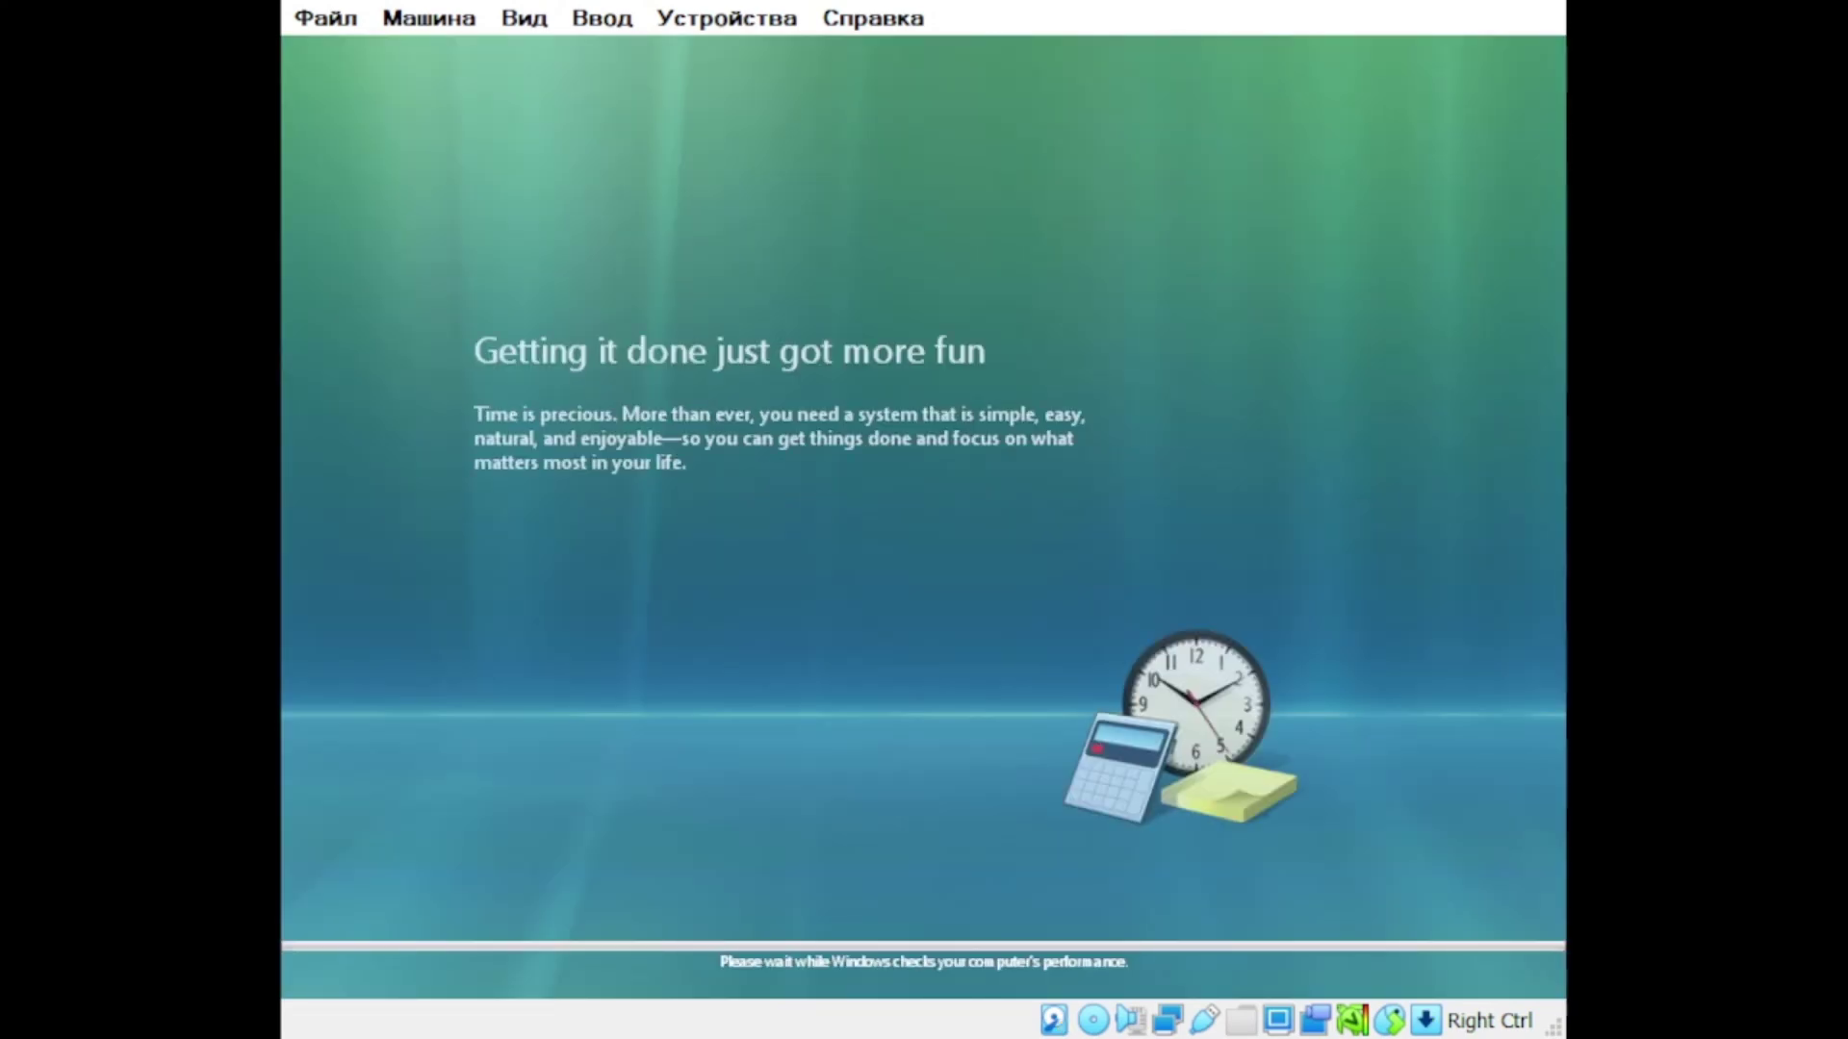
# Step: Sign in with the account password, open Task Manager, then the start menu
pyautogui.press('Return')
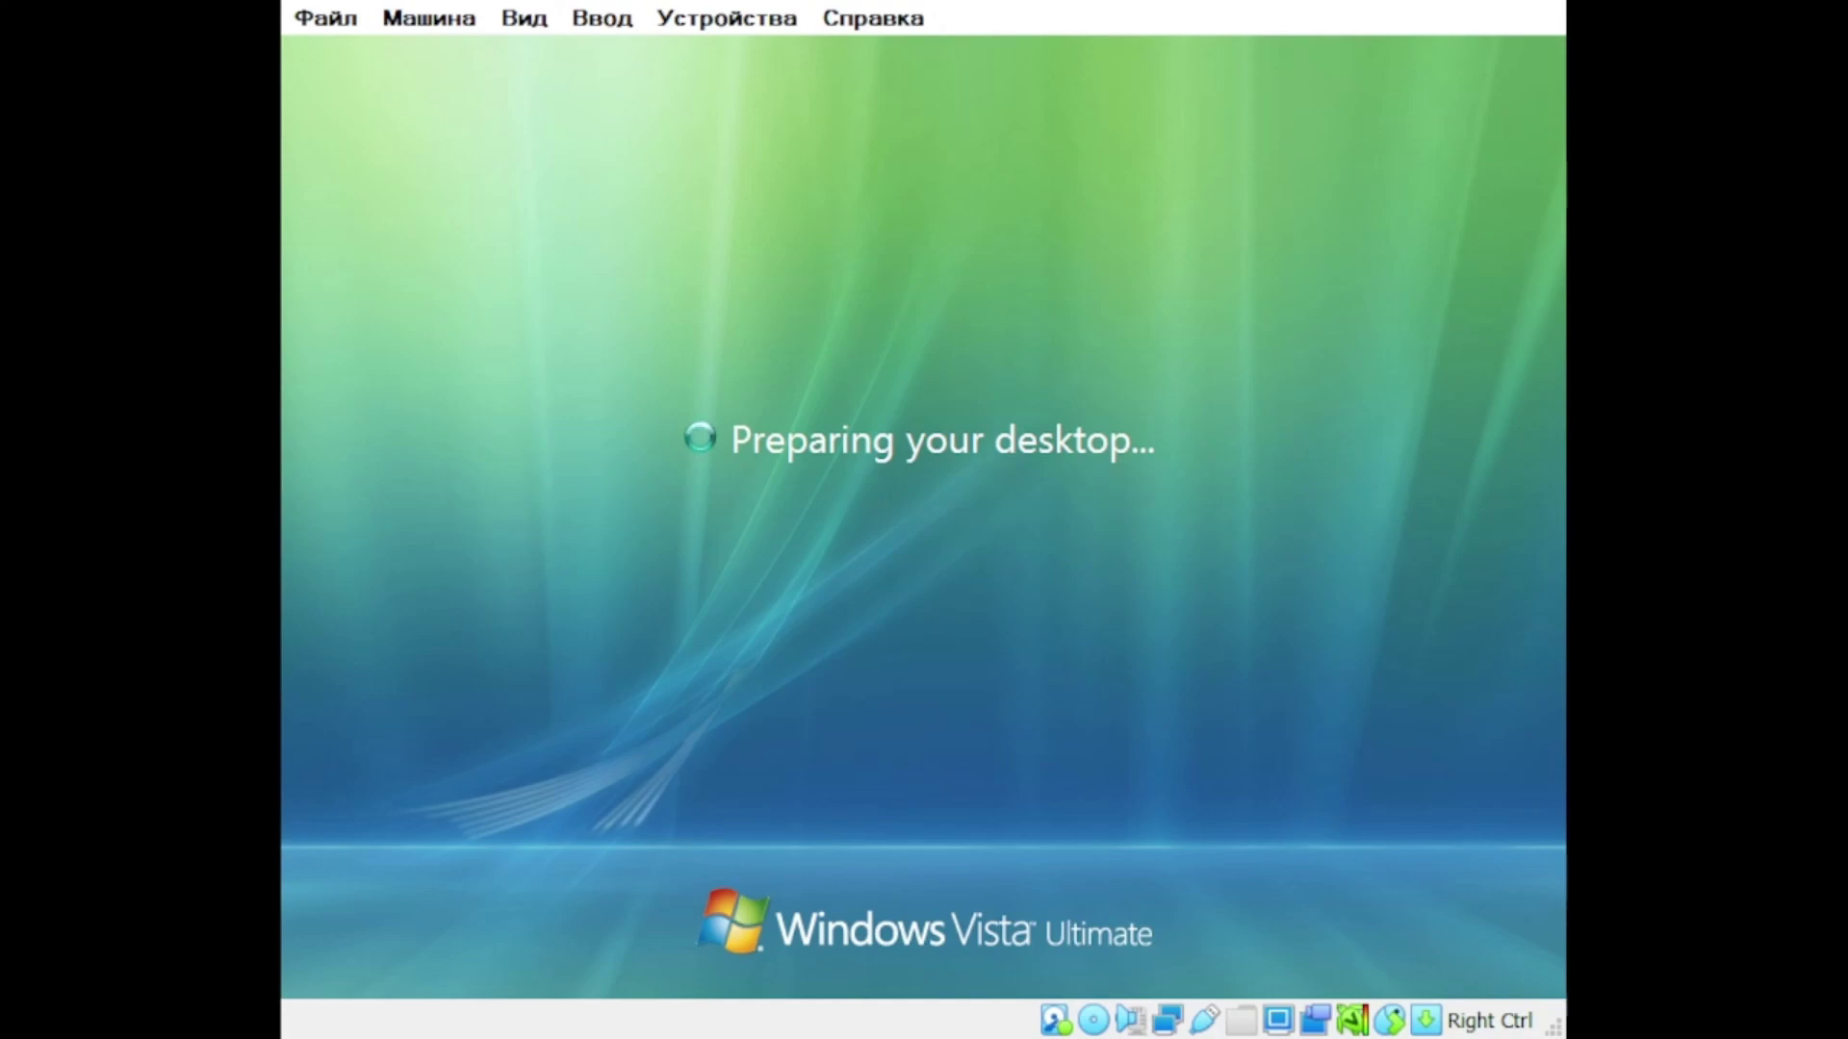
pyautogui.hotkey('ctrl', 'alt', 'Delete')
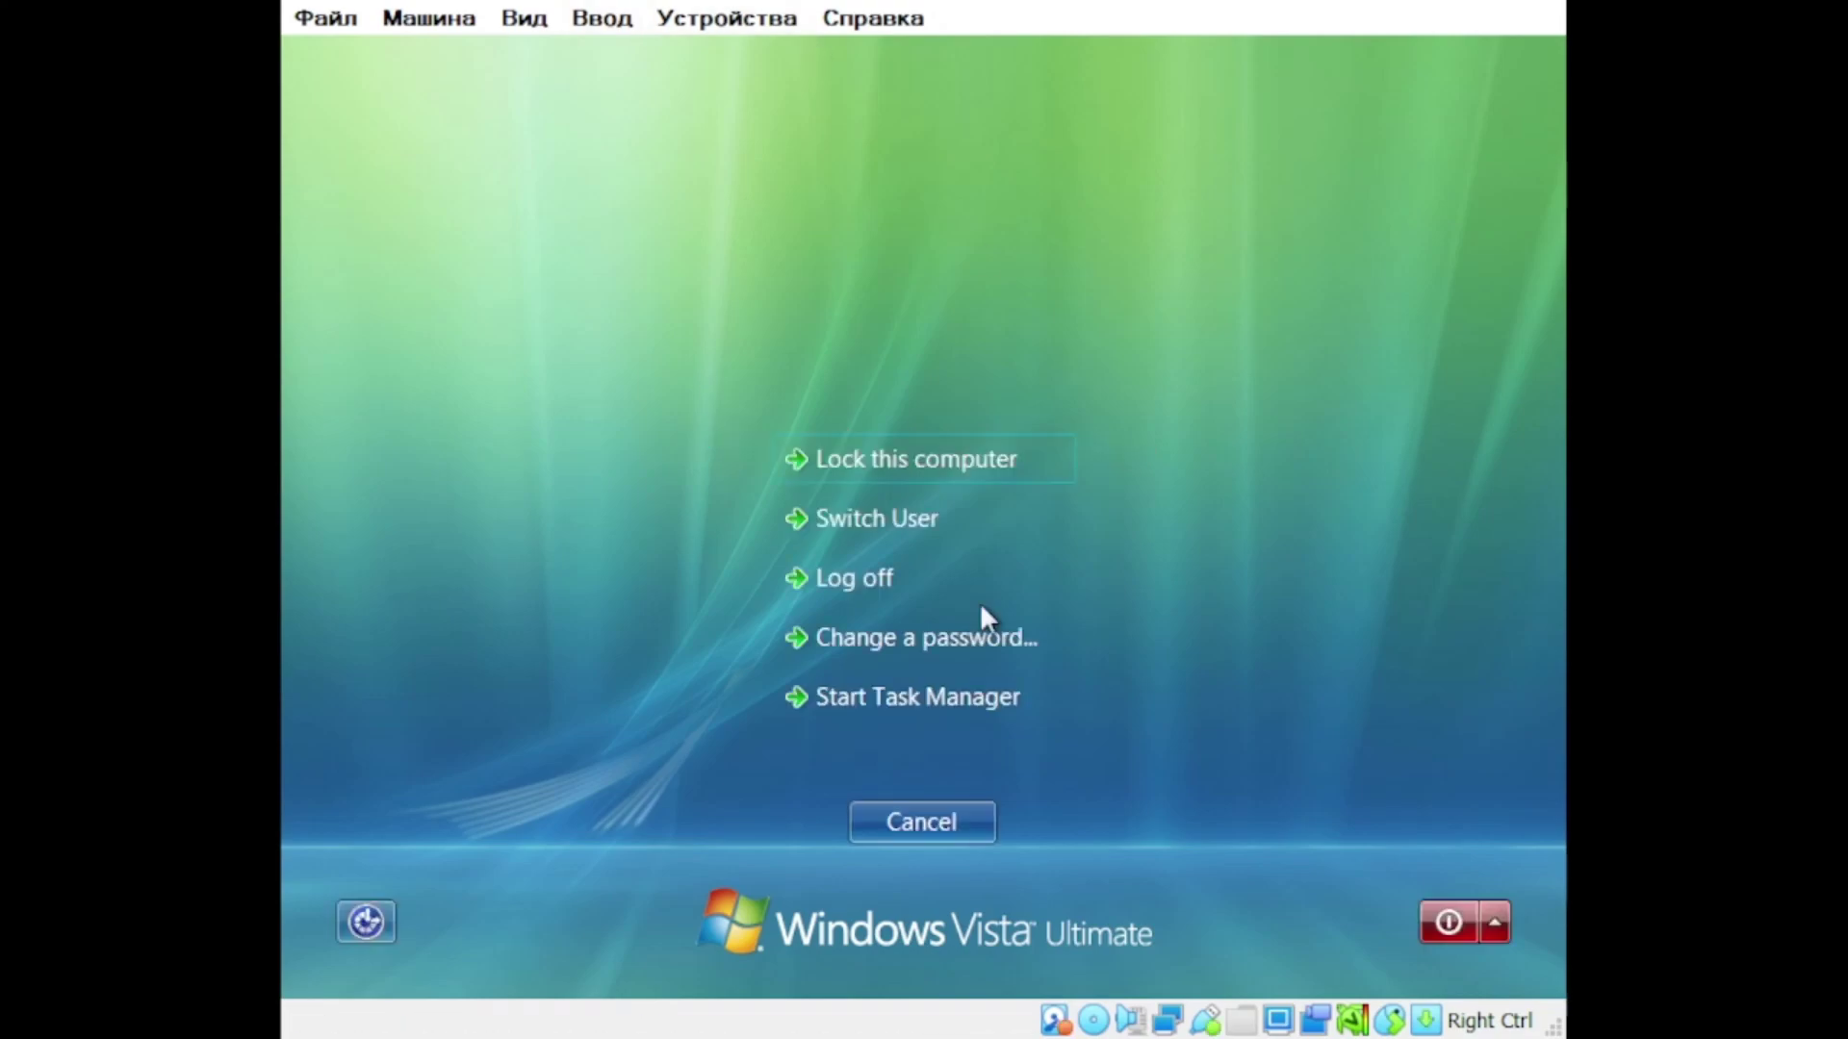
pyautogui.click(886, 693)
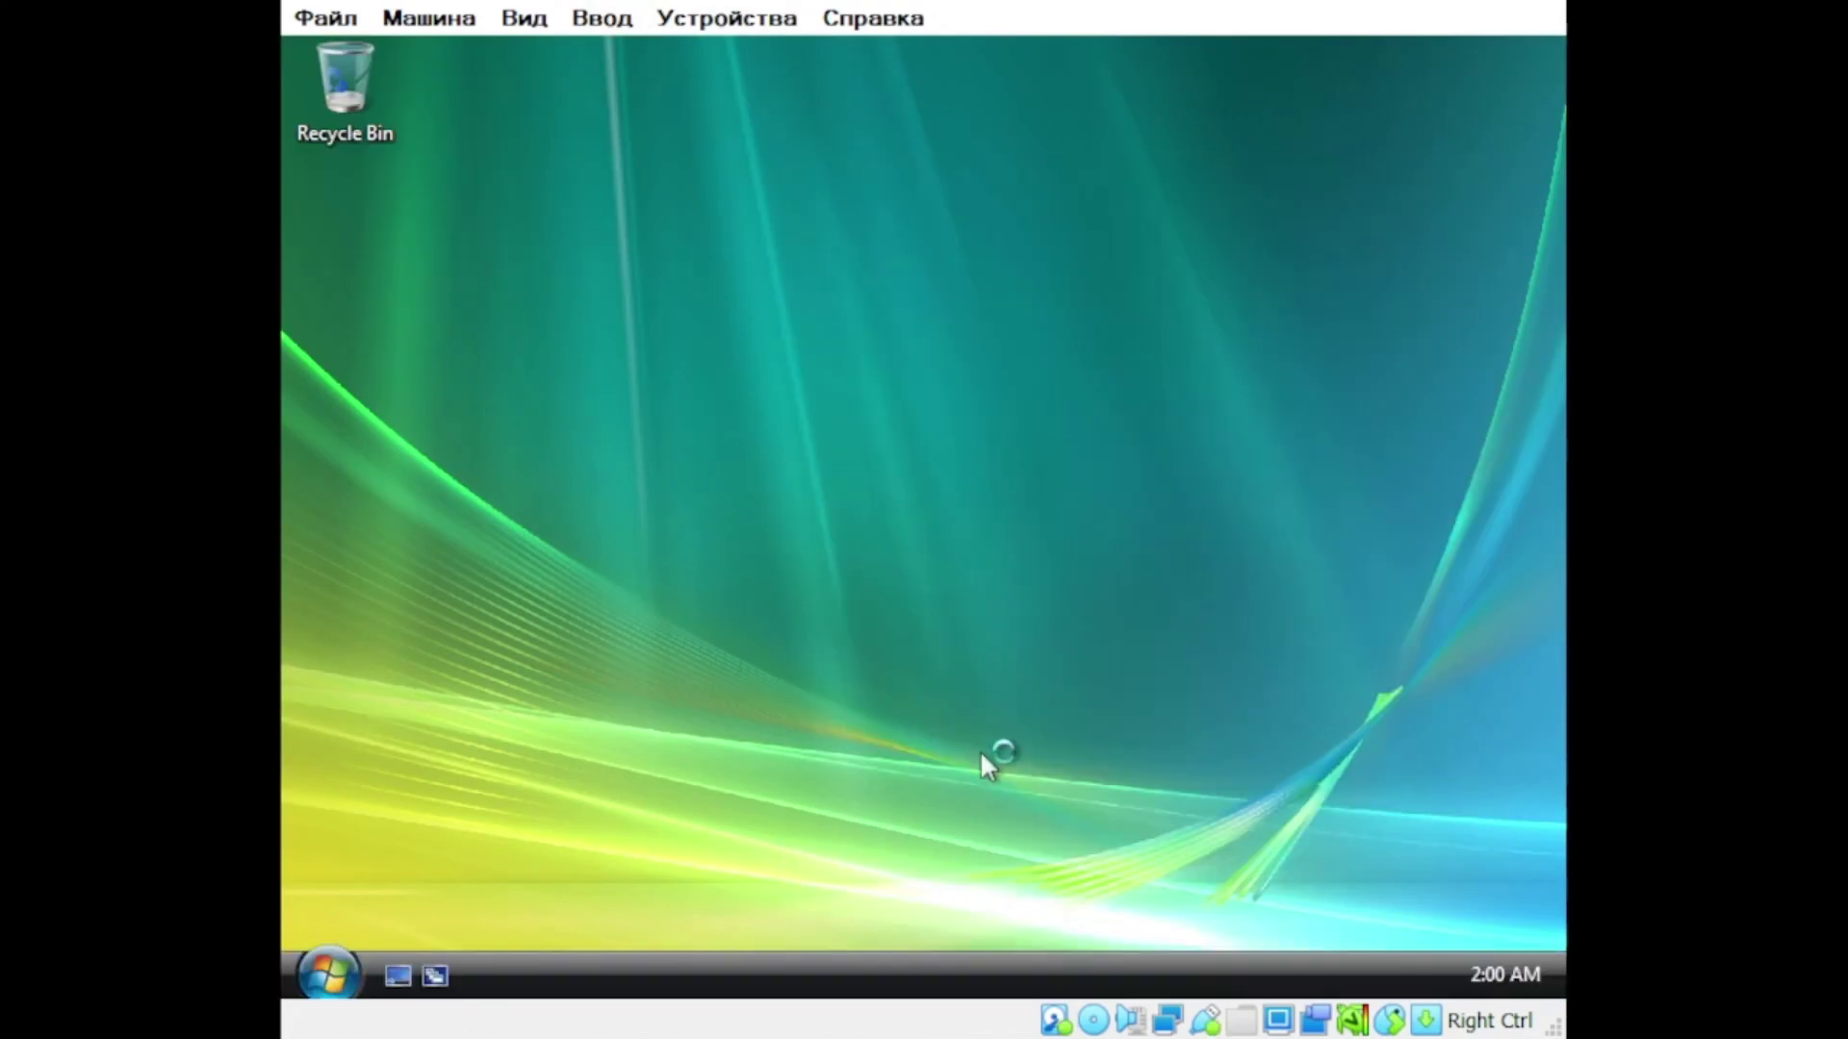
pyautogui.click(327, 974)
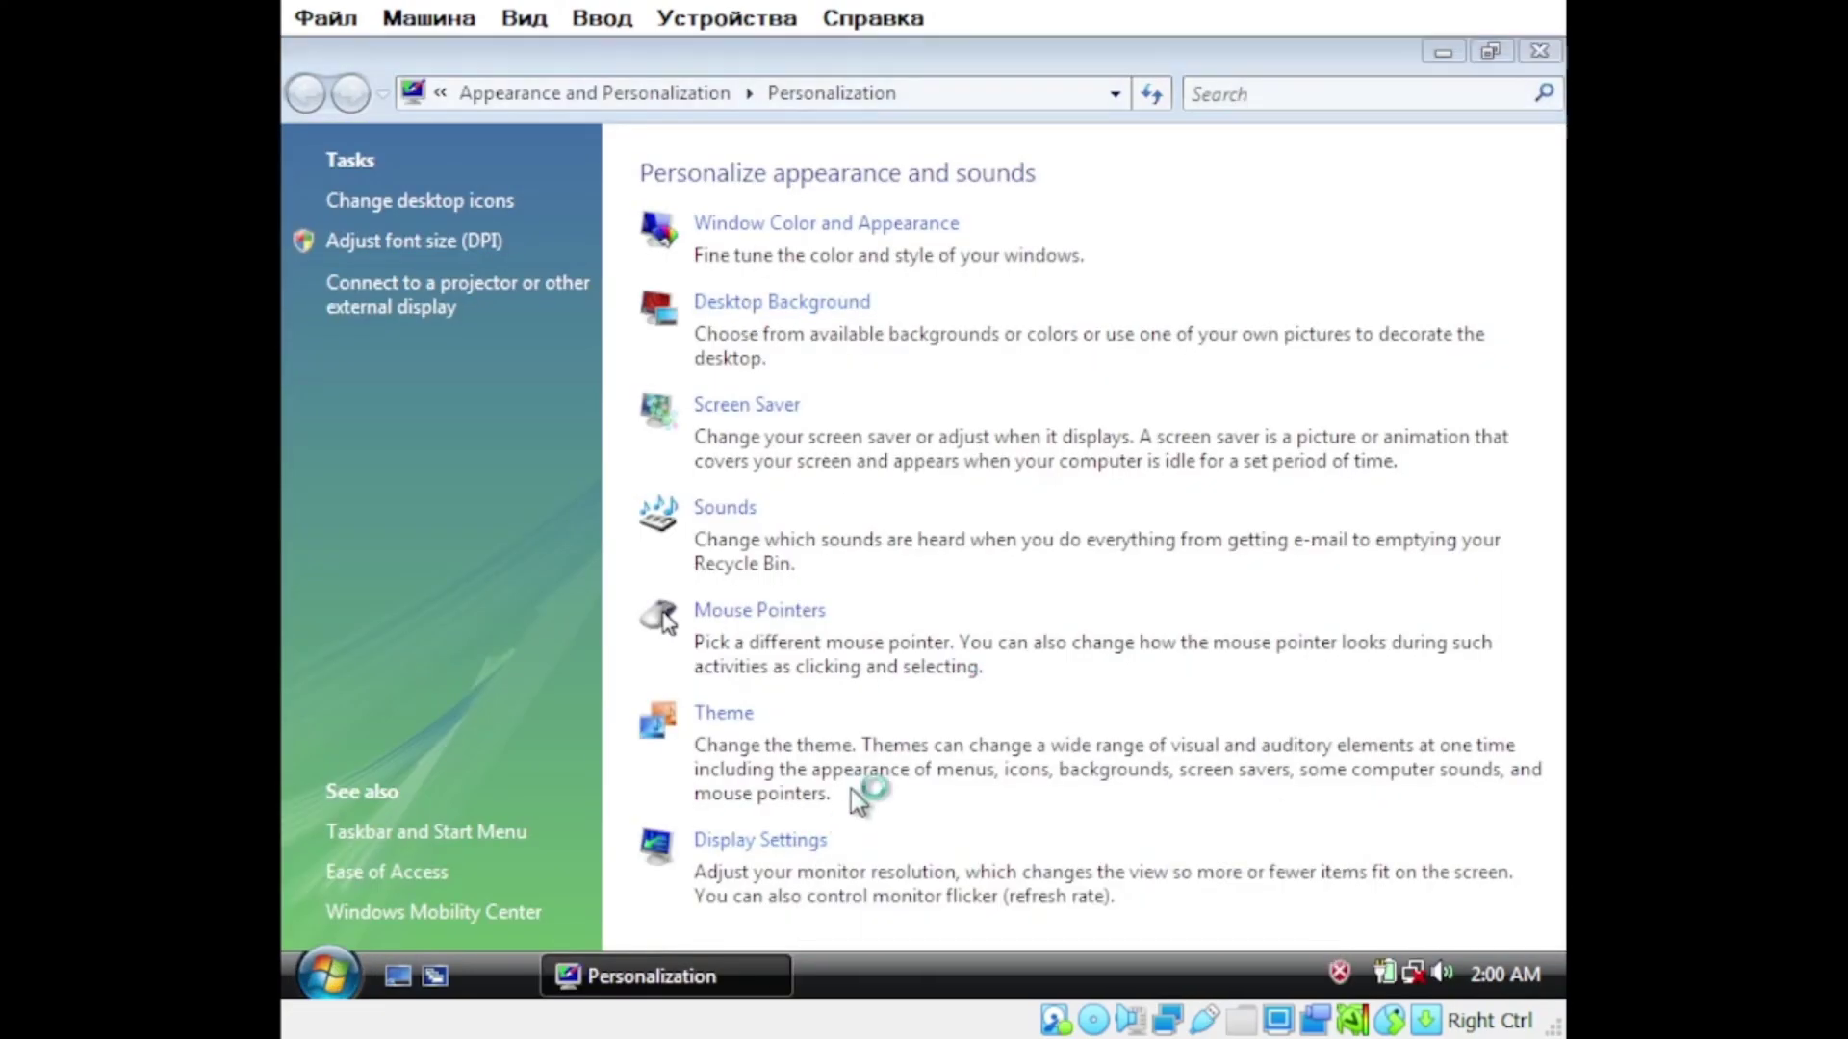
# Step: Raise Vista's screen resolution and apply the Windows Classic colour scheme
pyautogui.click(751, 838)
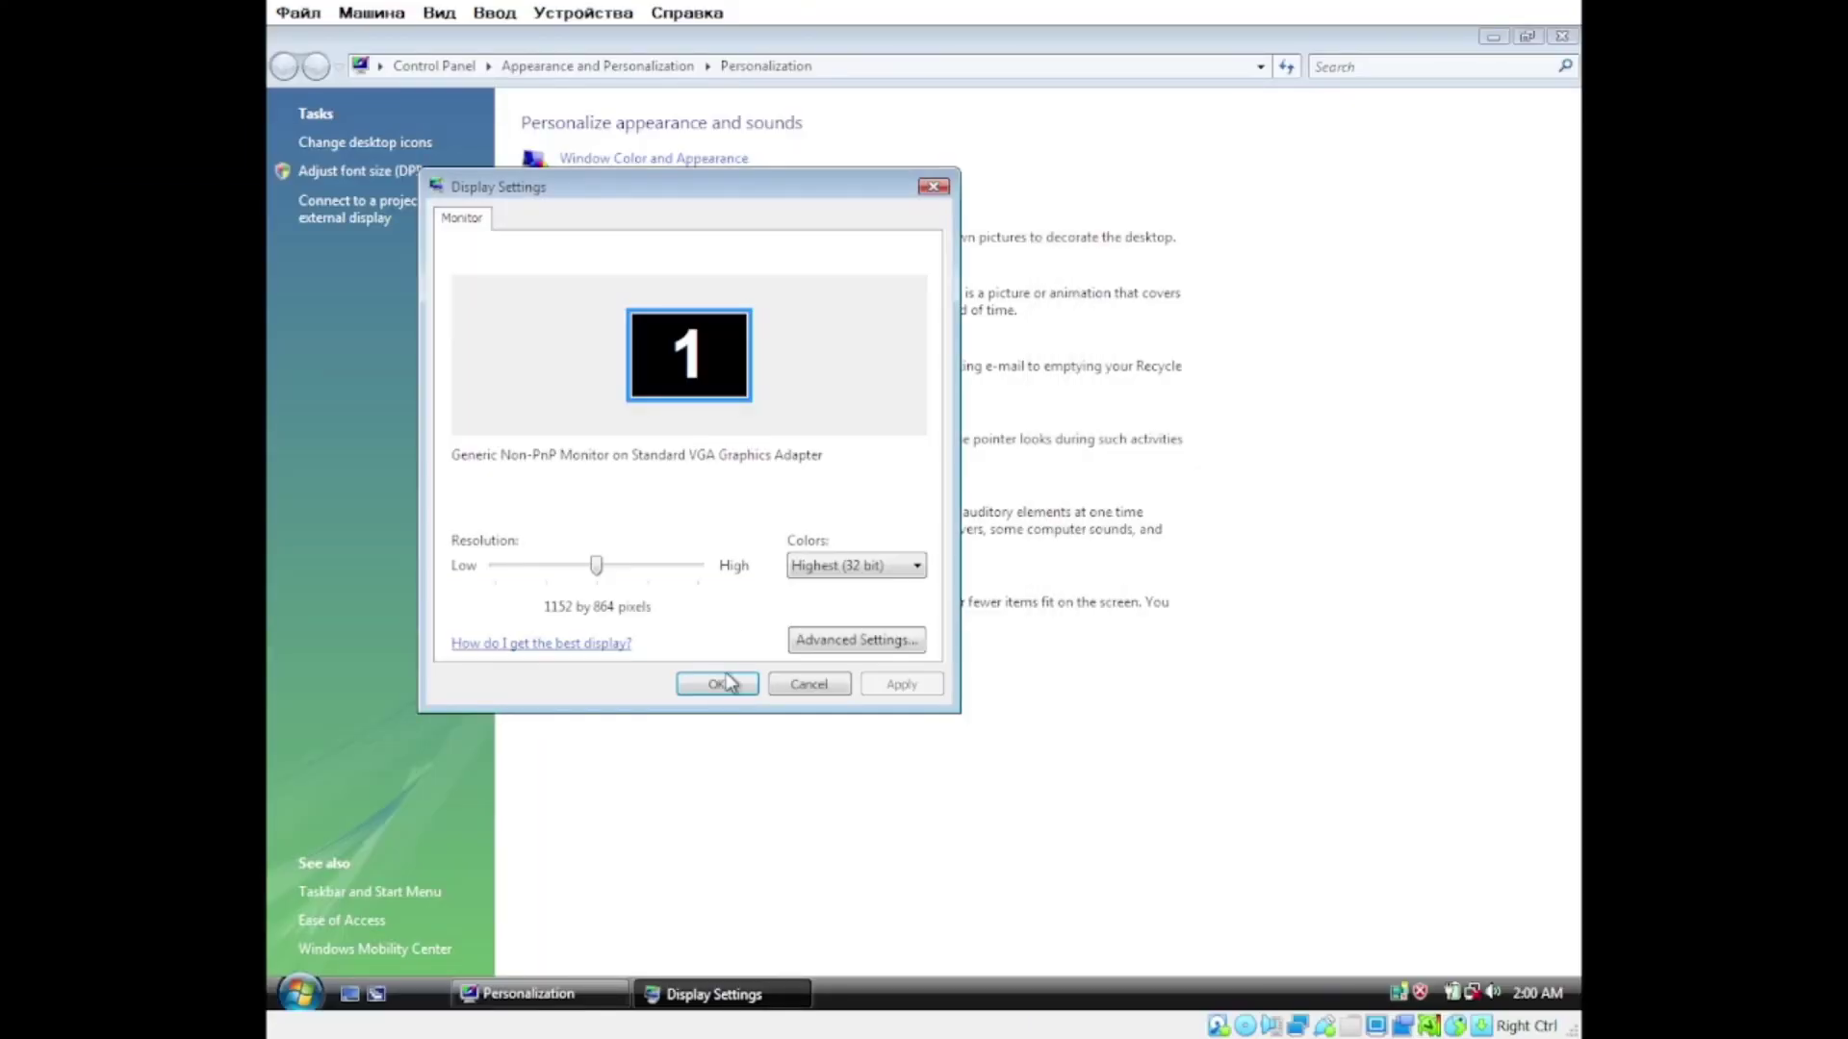
pyautogui.click(717, 683)
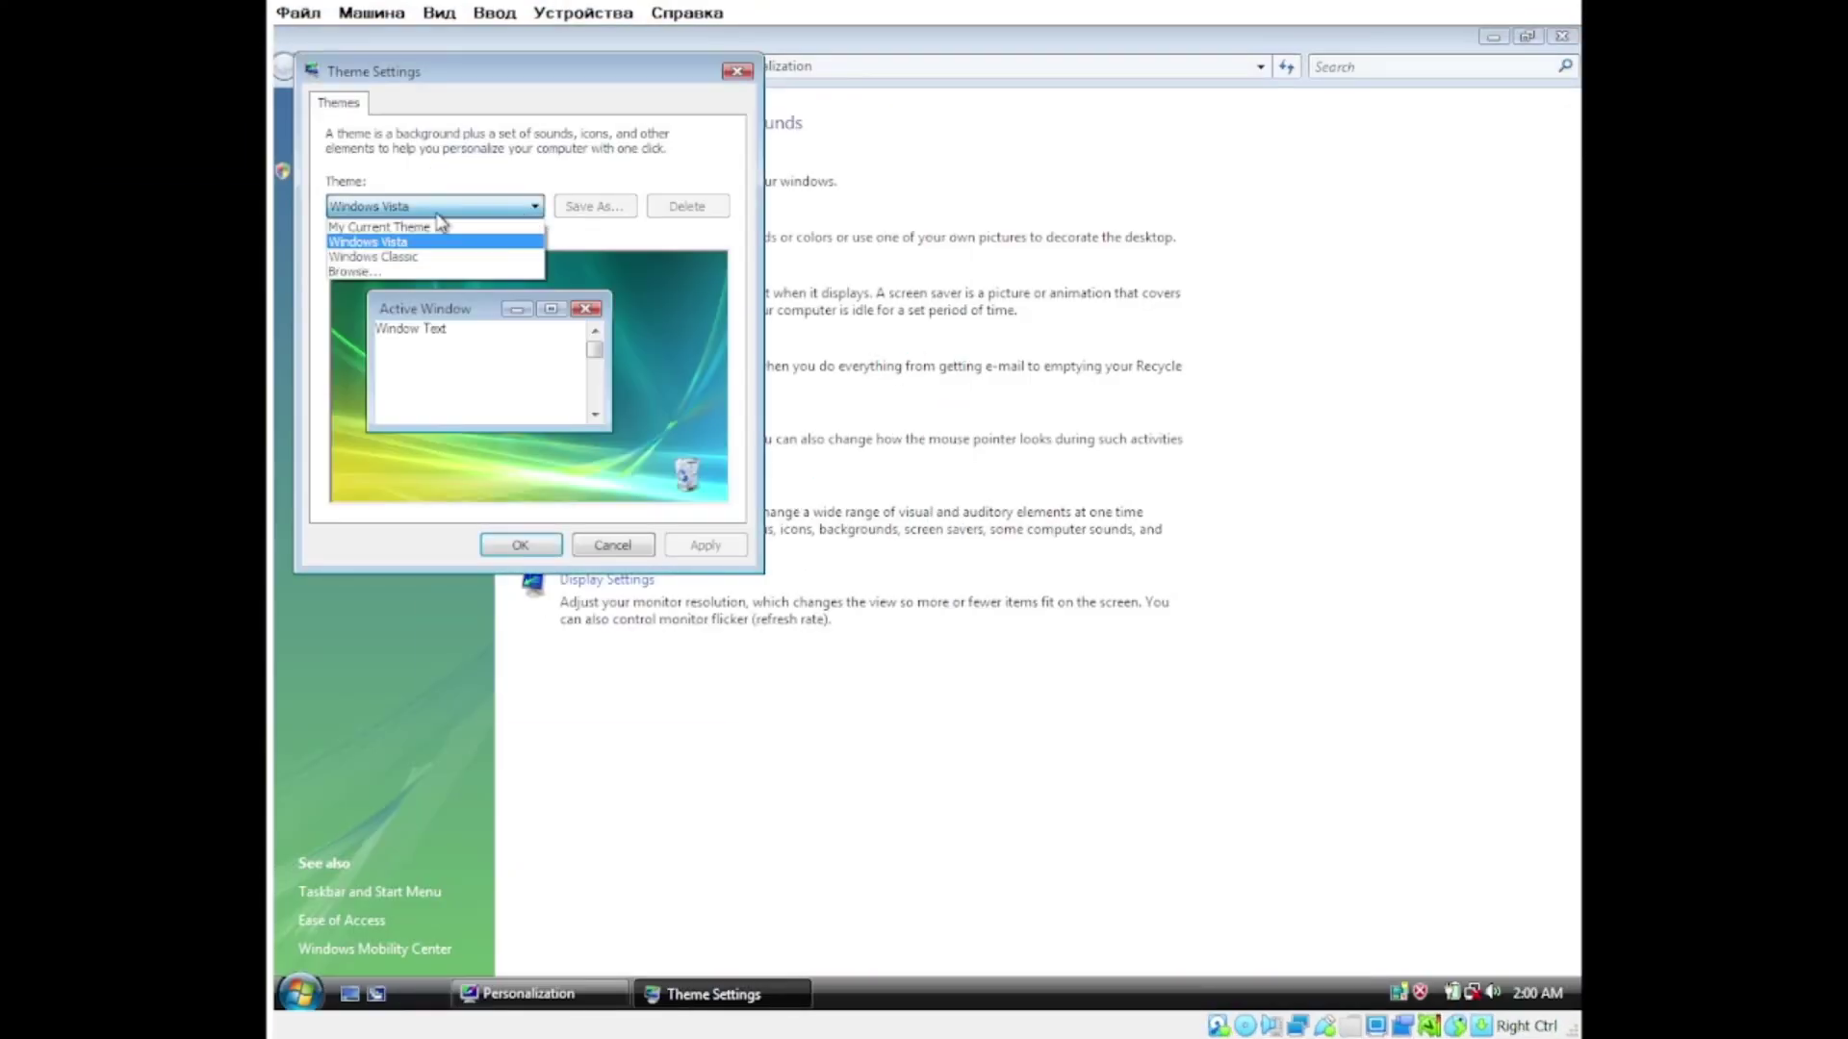
pyautogui.click(374, 256)
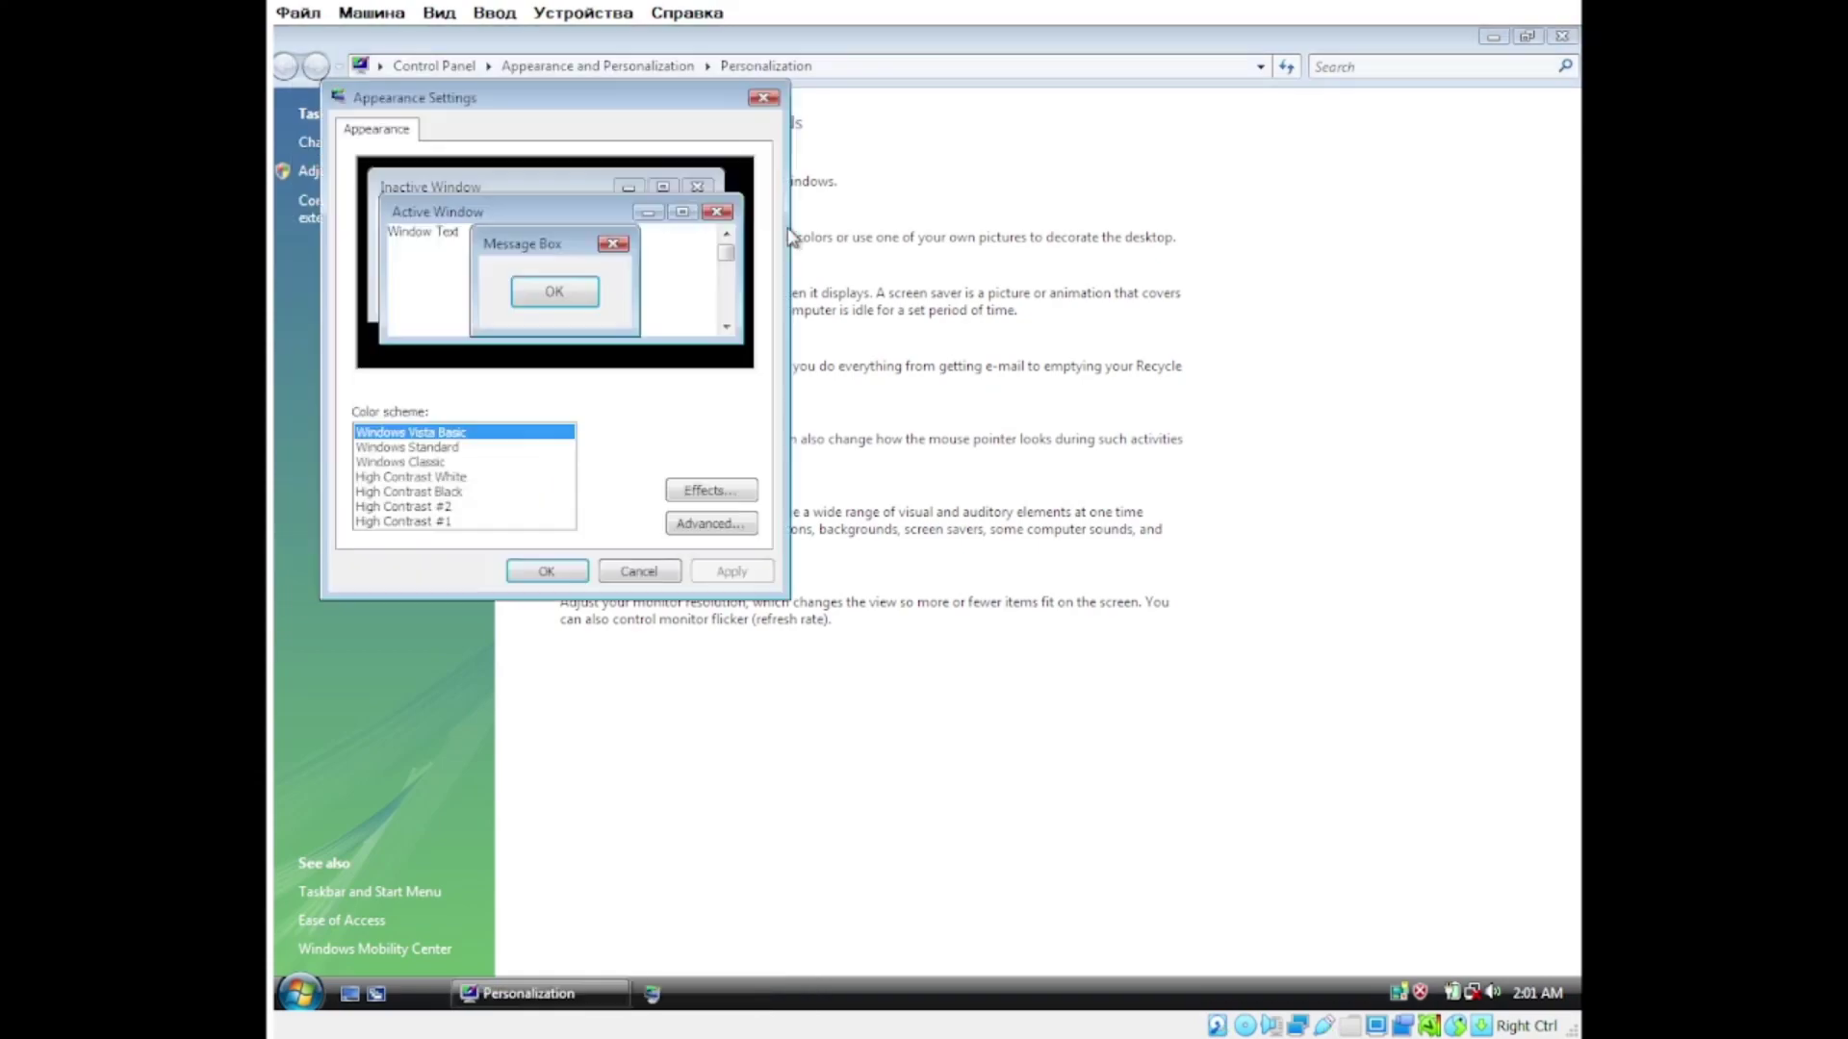
pyautogui.click(400, 462)
pyautogui.click(731, 570)
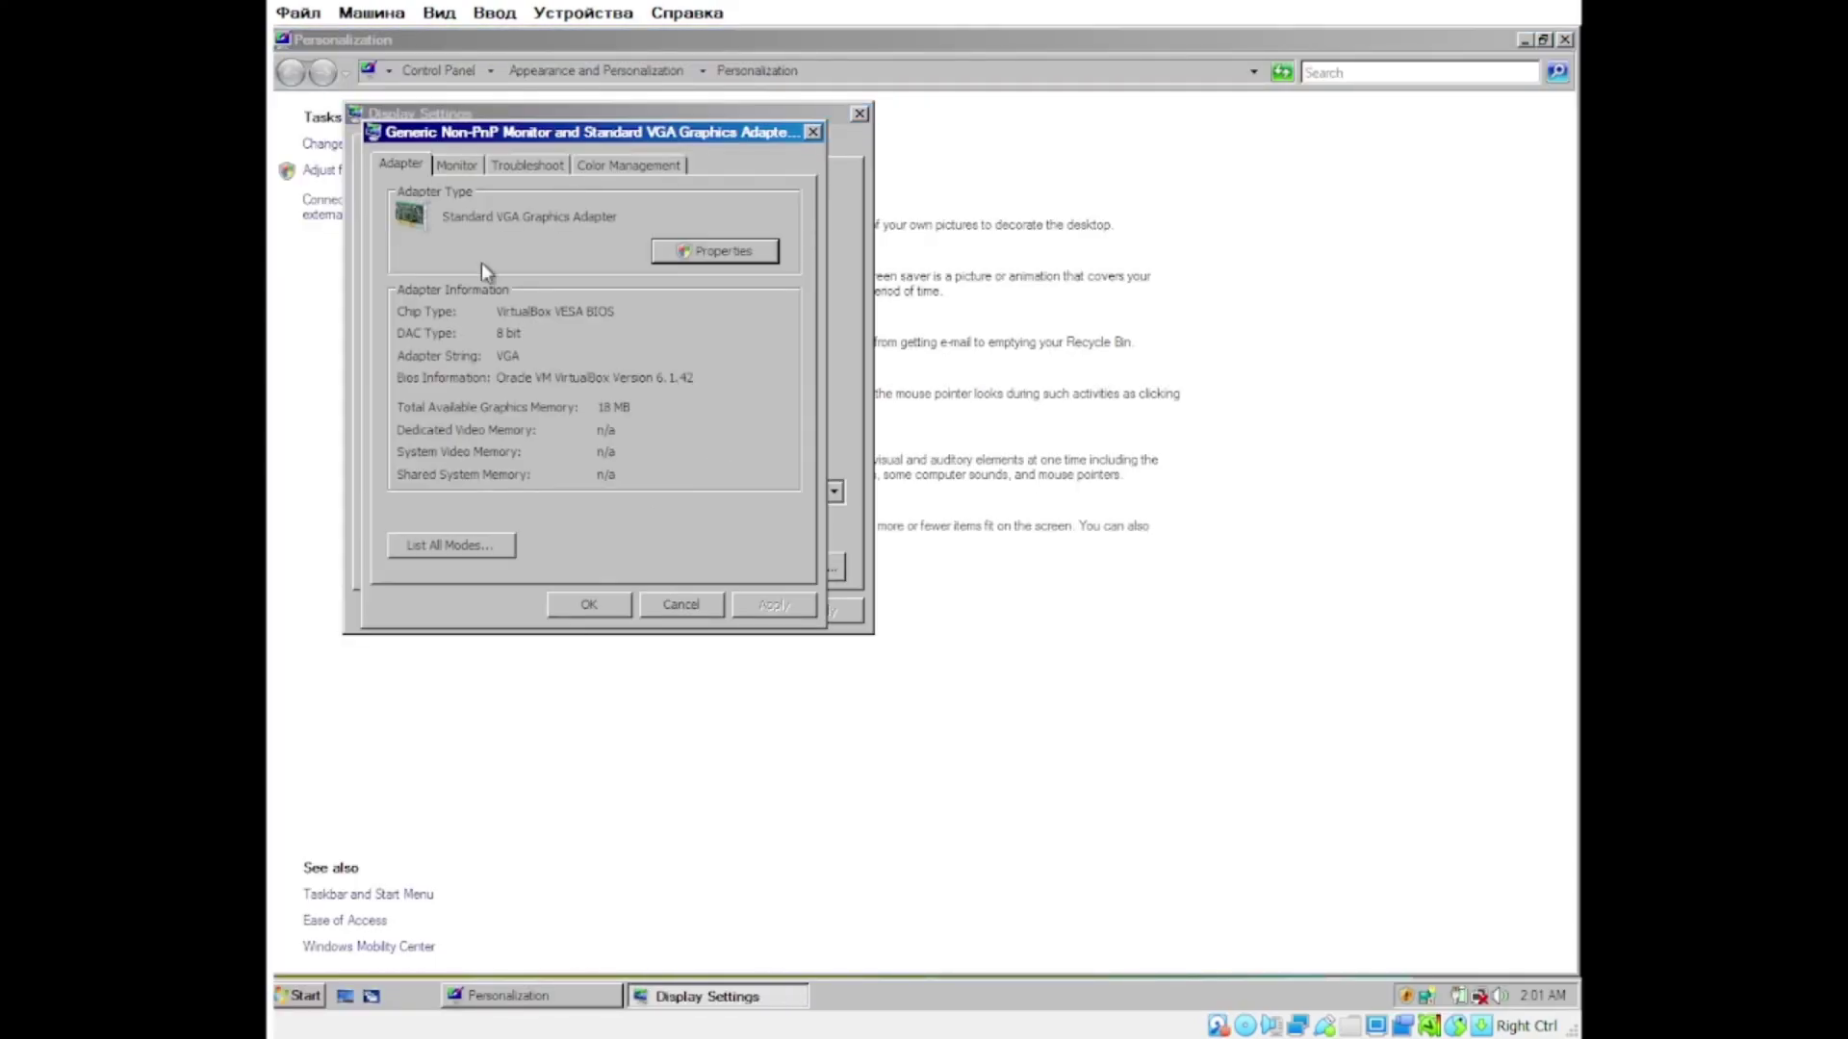
# Step: Set a custom DPI in the font size settings and restart to apply it
pyautogui.click(456, 164)
pyautogui.click(605, 166)
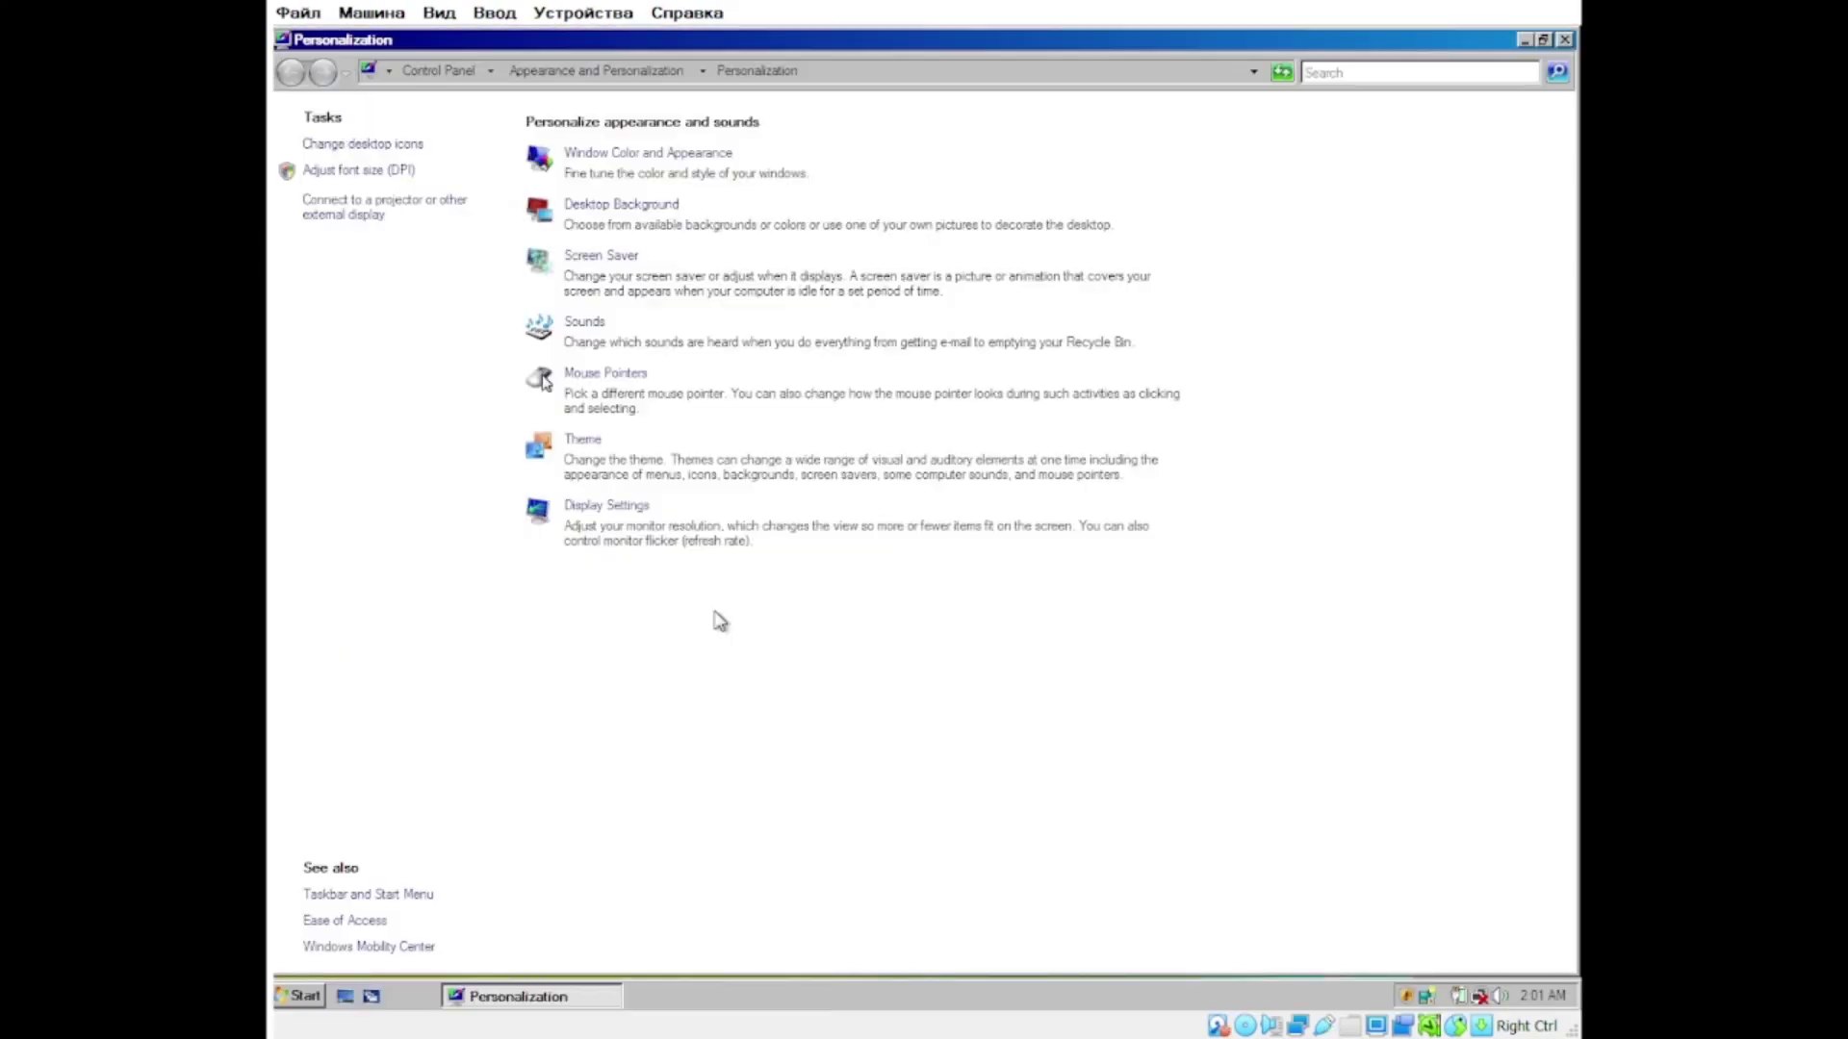
pyautogui.click(399, 170)
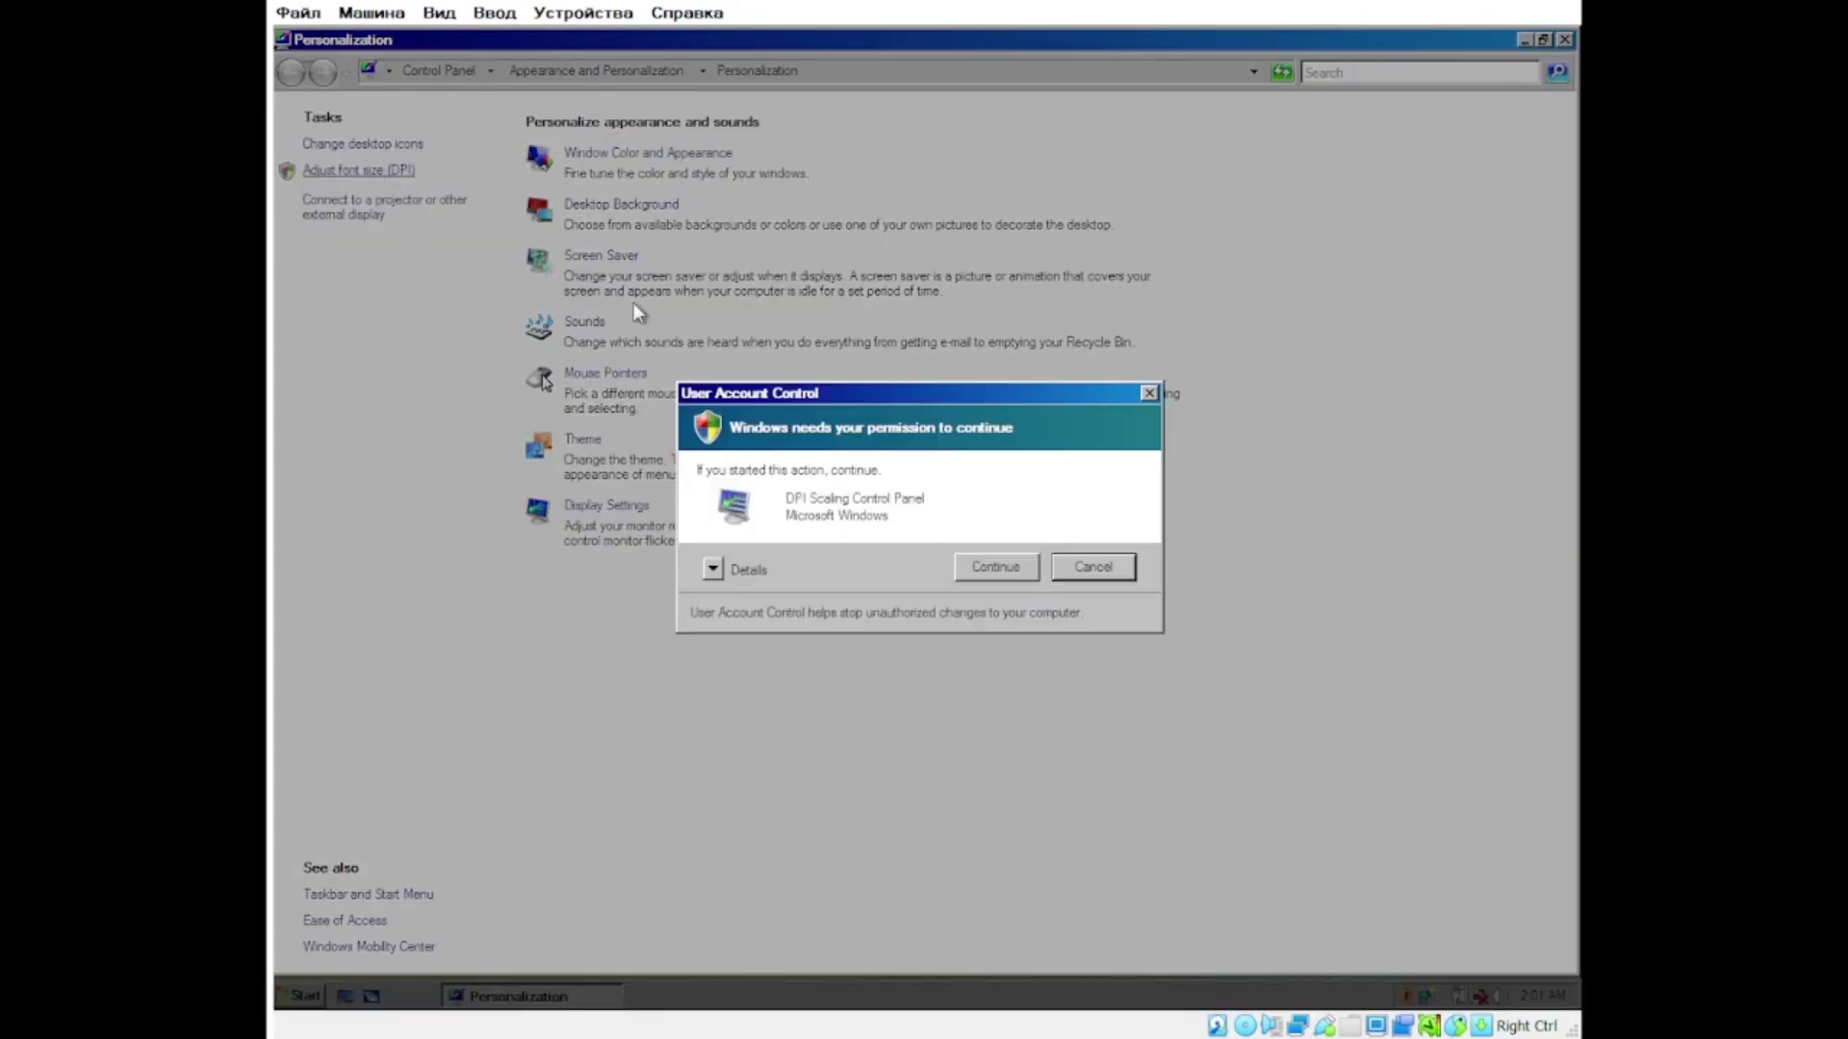
pyautogui.click(944, 530)
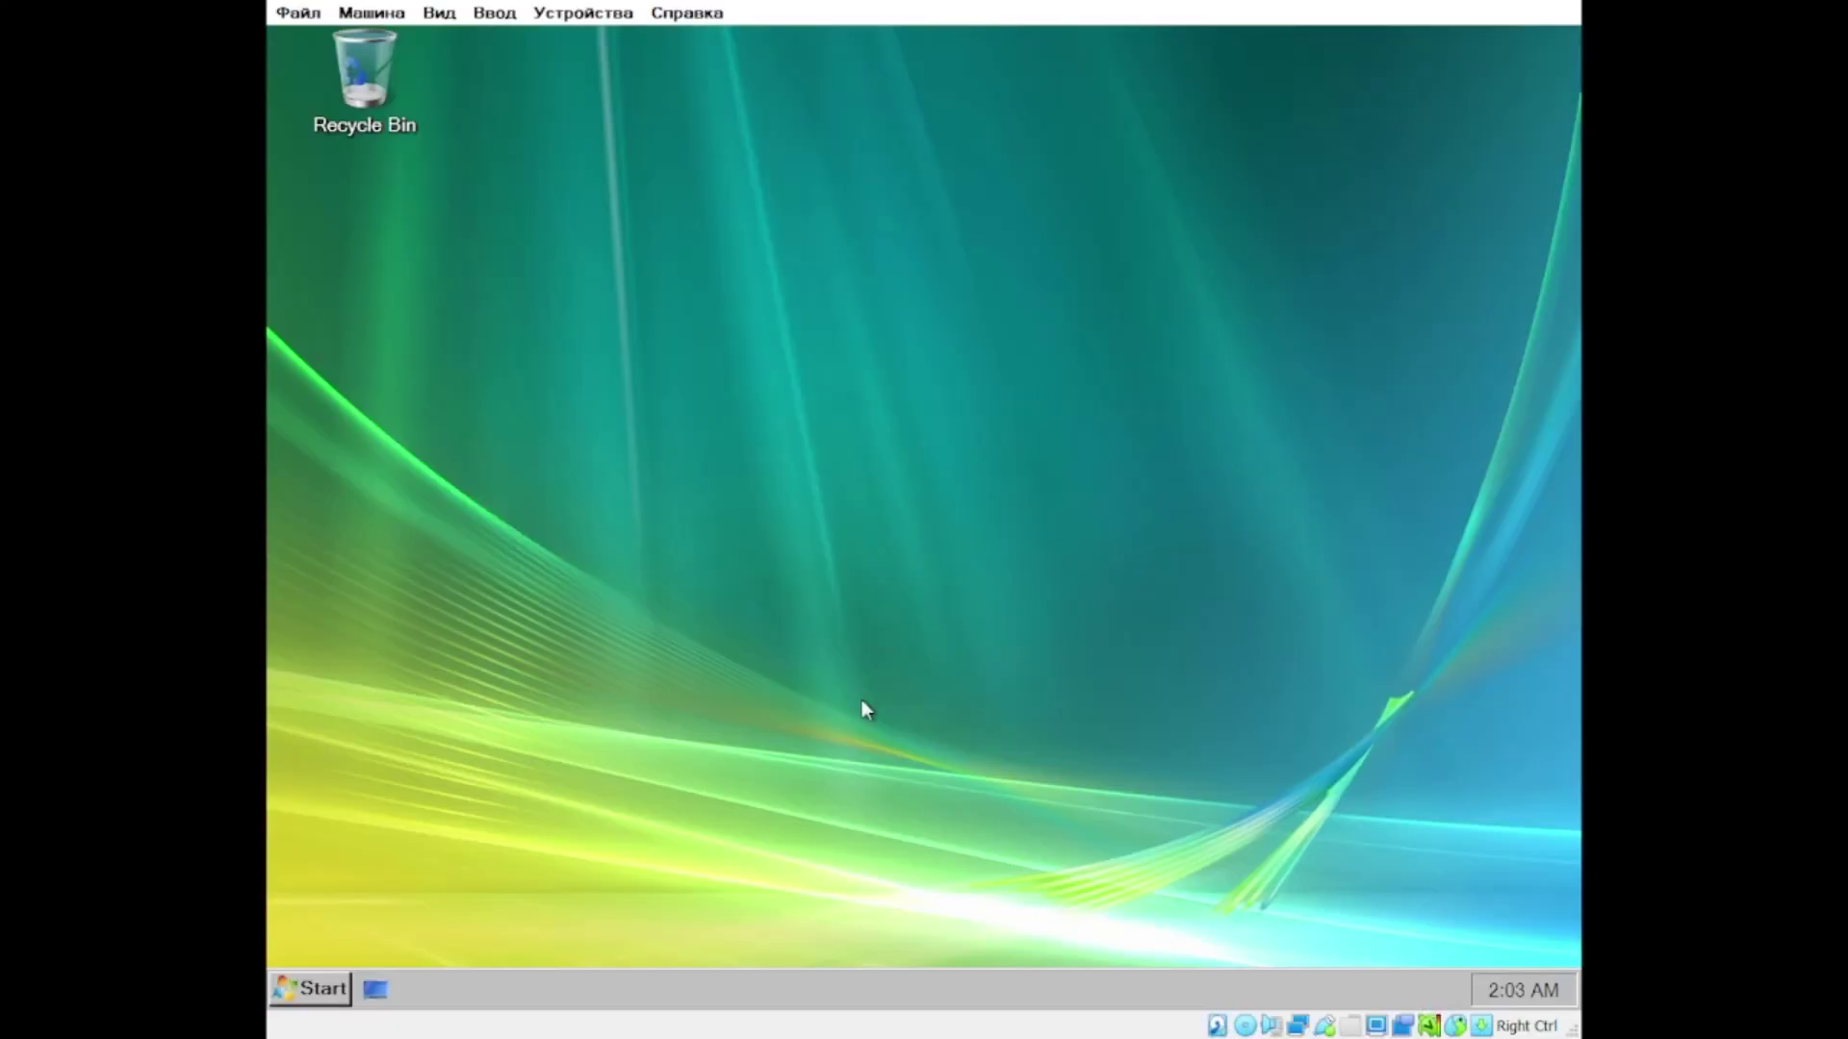
pyautogui.rightClick(689, 632)
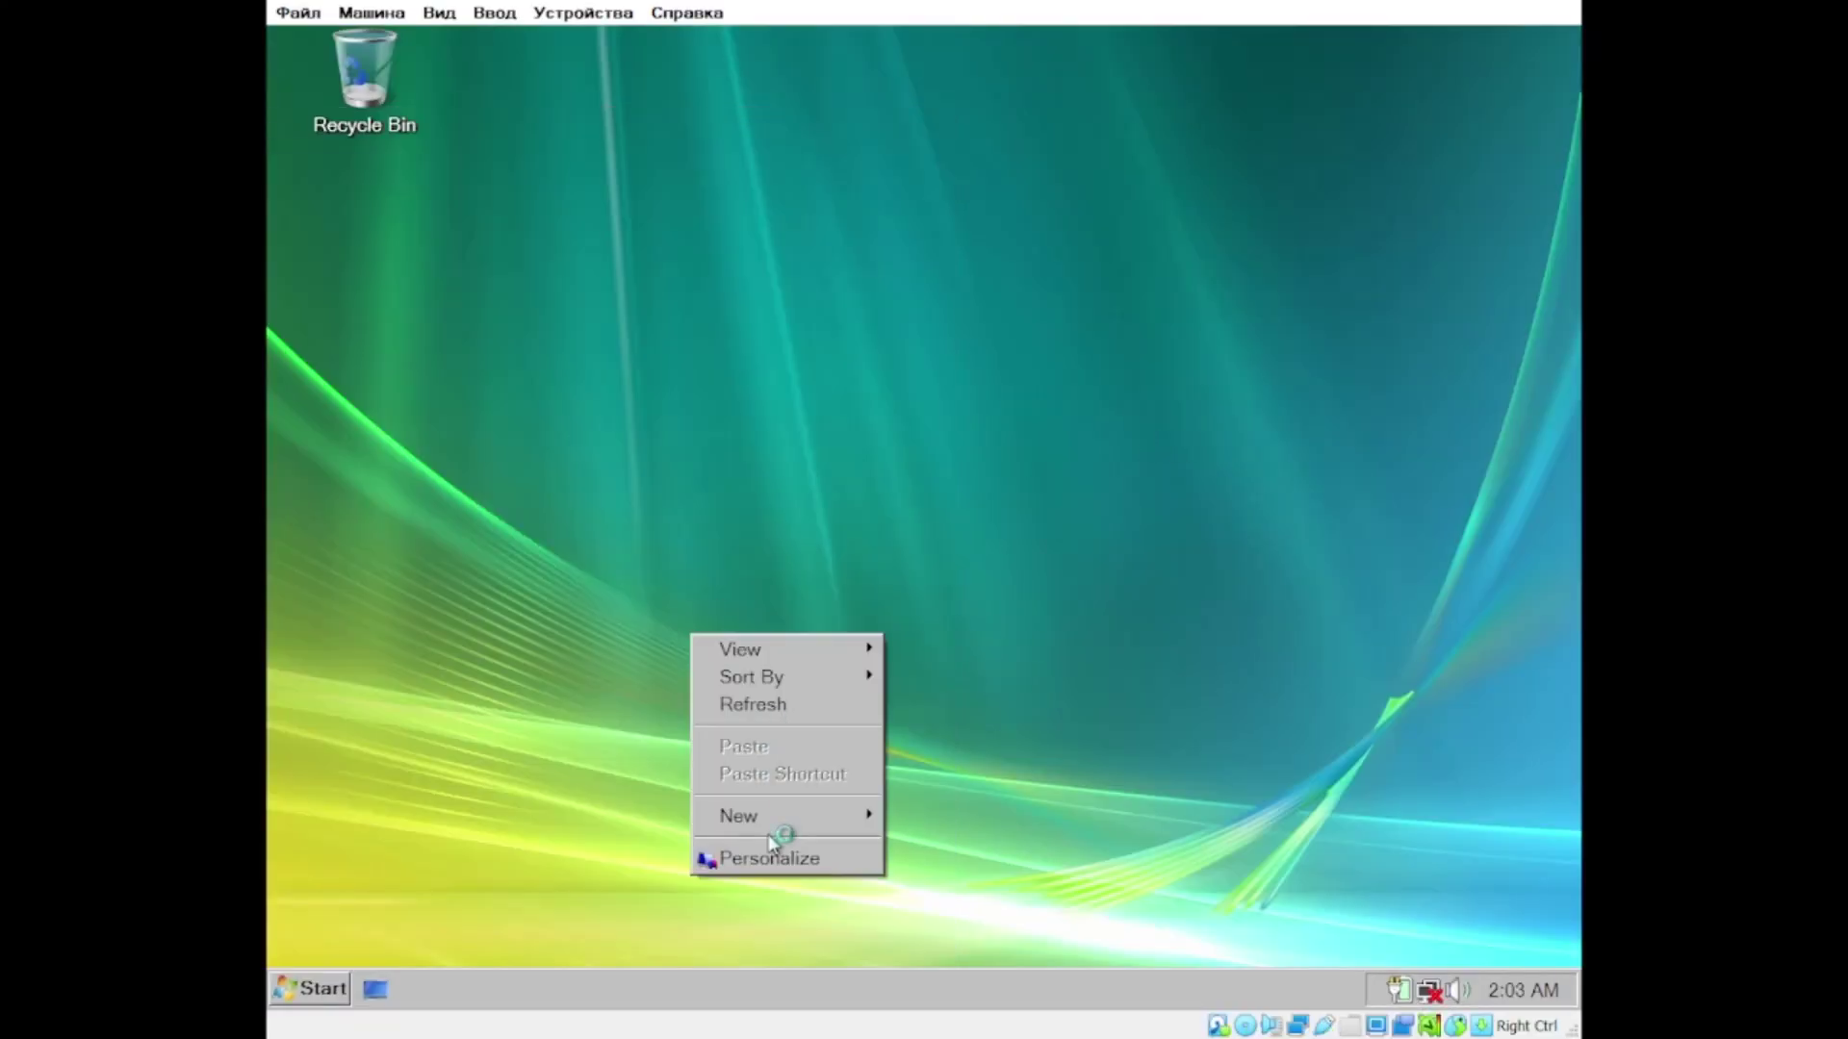
# Step: Browse the mouse pointer schemes in Personalization, then close Mouse Properties
pyautogui.click(762, 855)
pyautogui.click(770, 581)
pyautogui.click(635, 290)
pyautogui.click(844, 871)
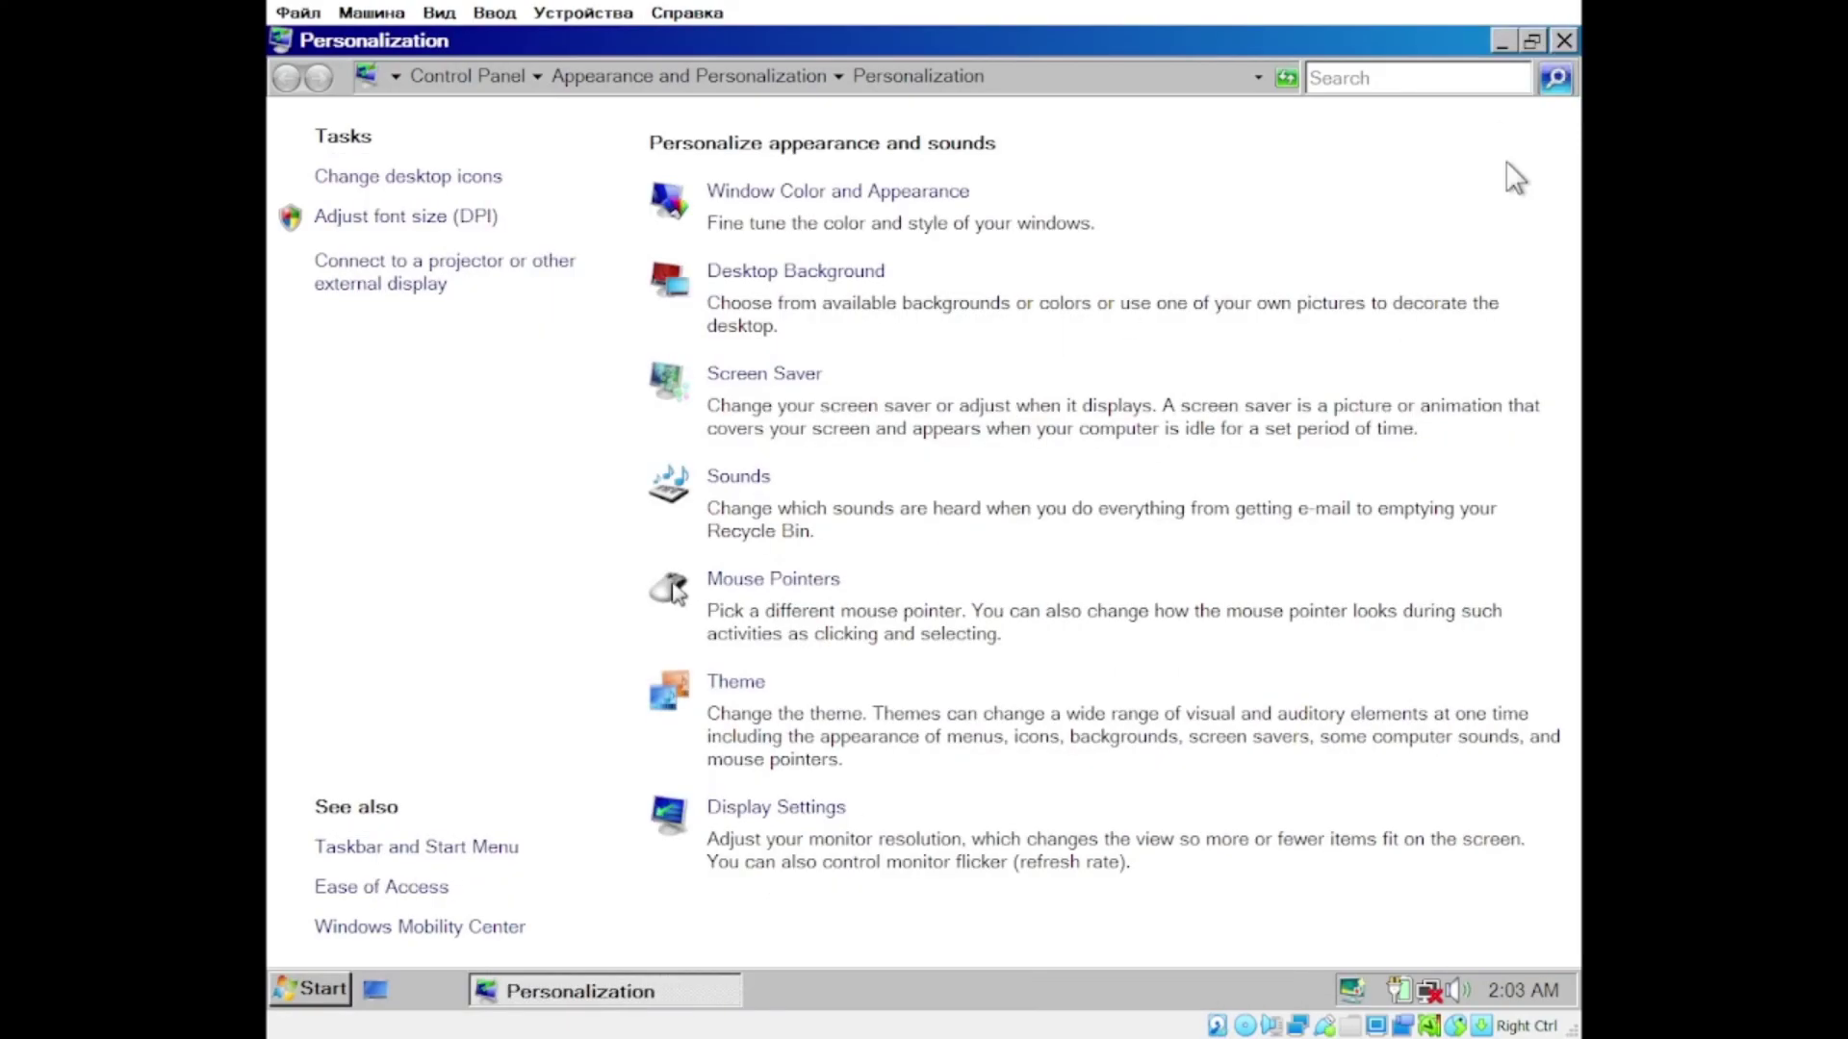
# Step: Add 'WINDOWS VISTA = OK!' to upgrade.txt on C: and save it
pyautogui.click(1561, 39)
pyautogui.click(308, 988)
pyautogui.click(755, 554)
pyautogui.doubleClick(613, 453)
pyautogui.write('WINDOWS VISTA = OK!')
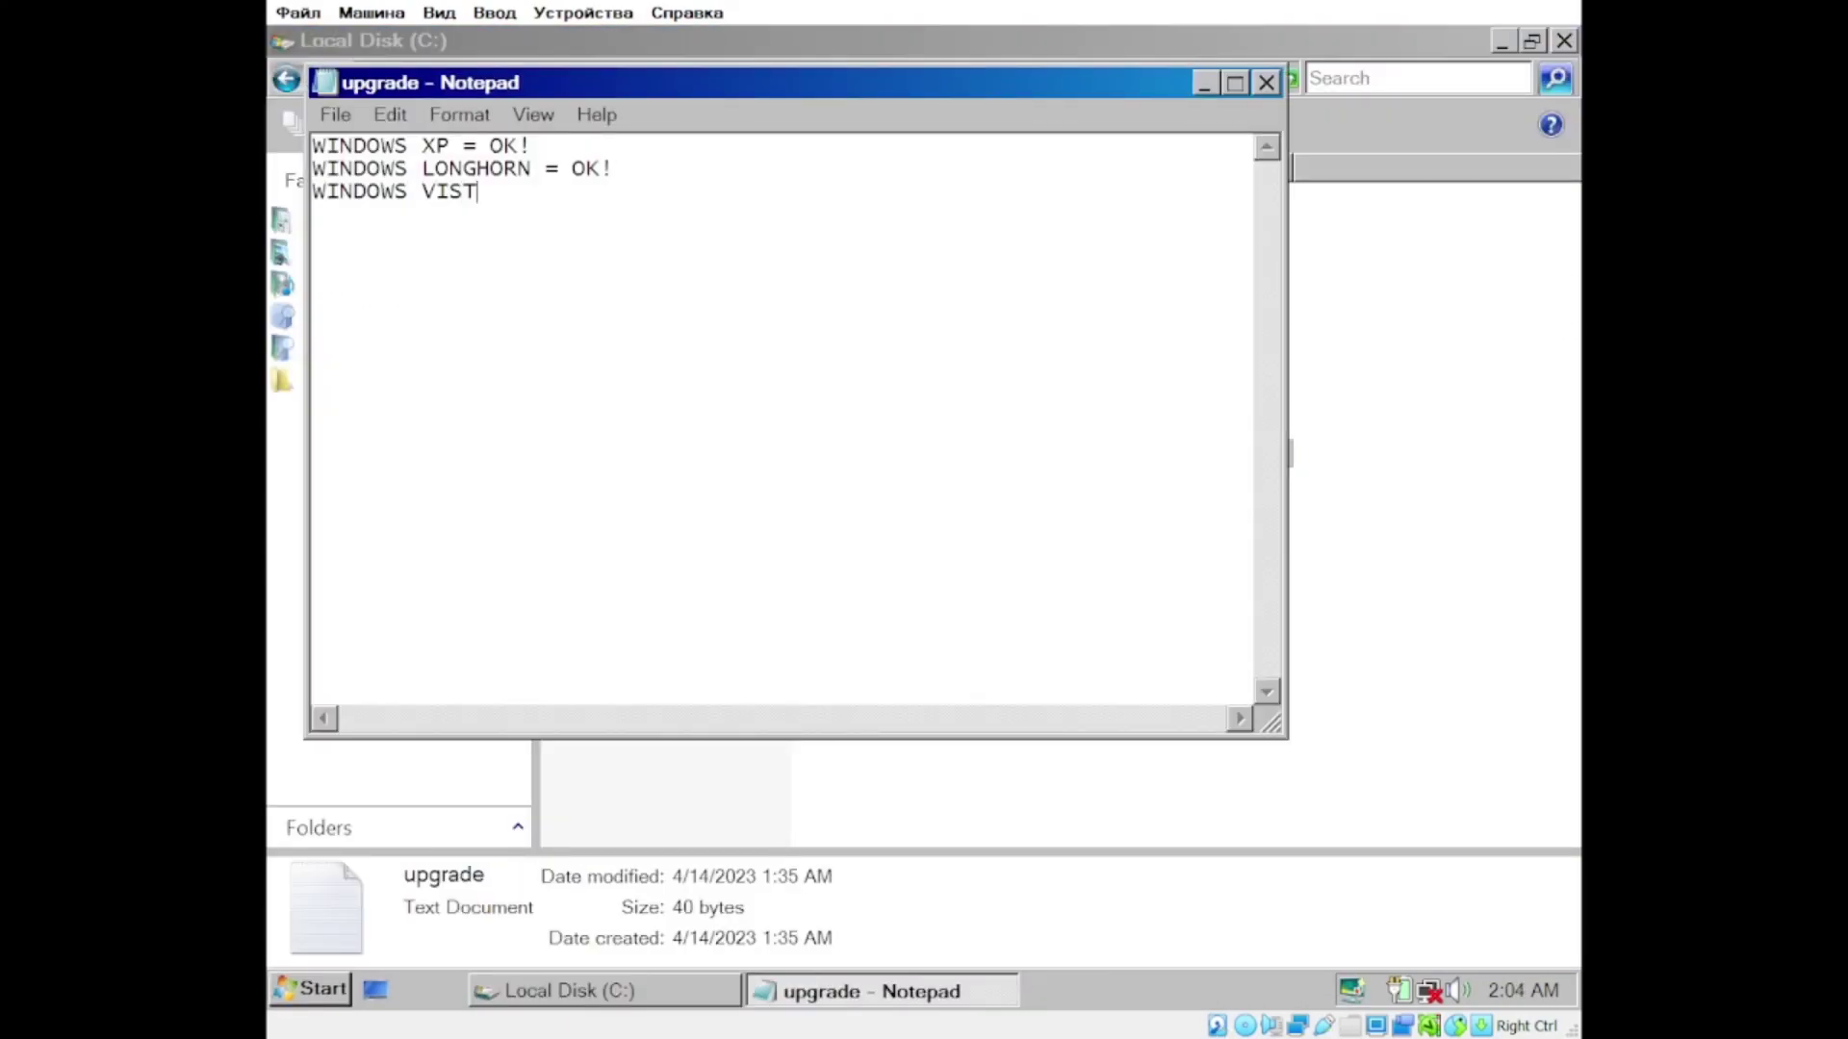
pyautogui.click(1267, 83)
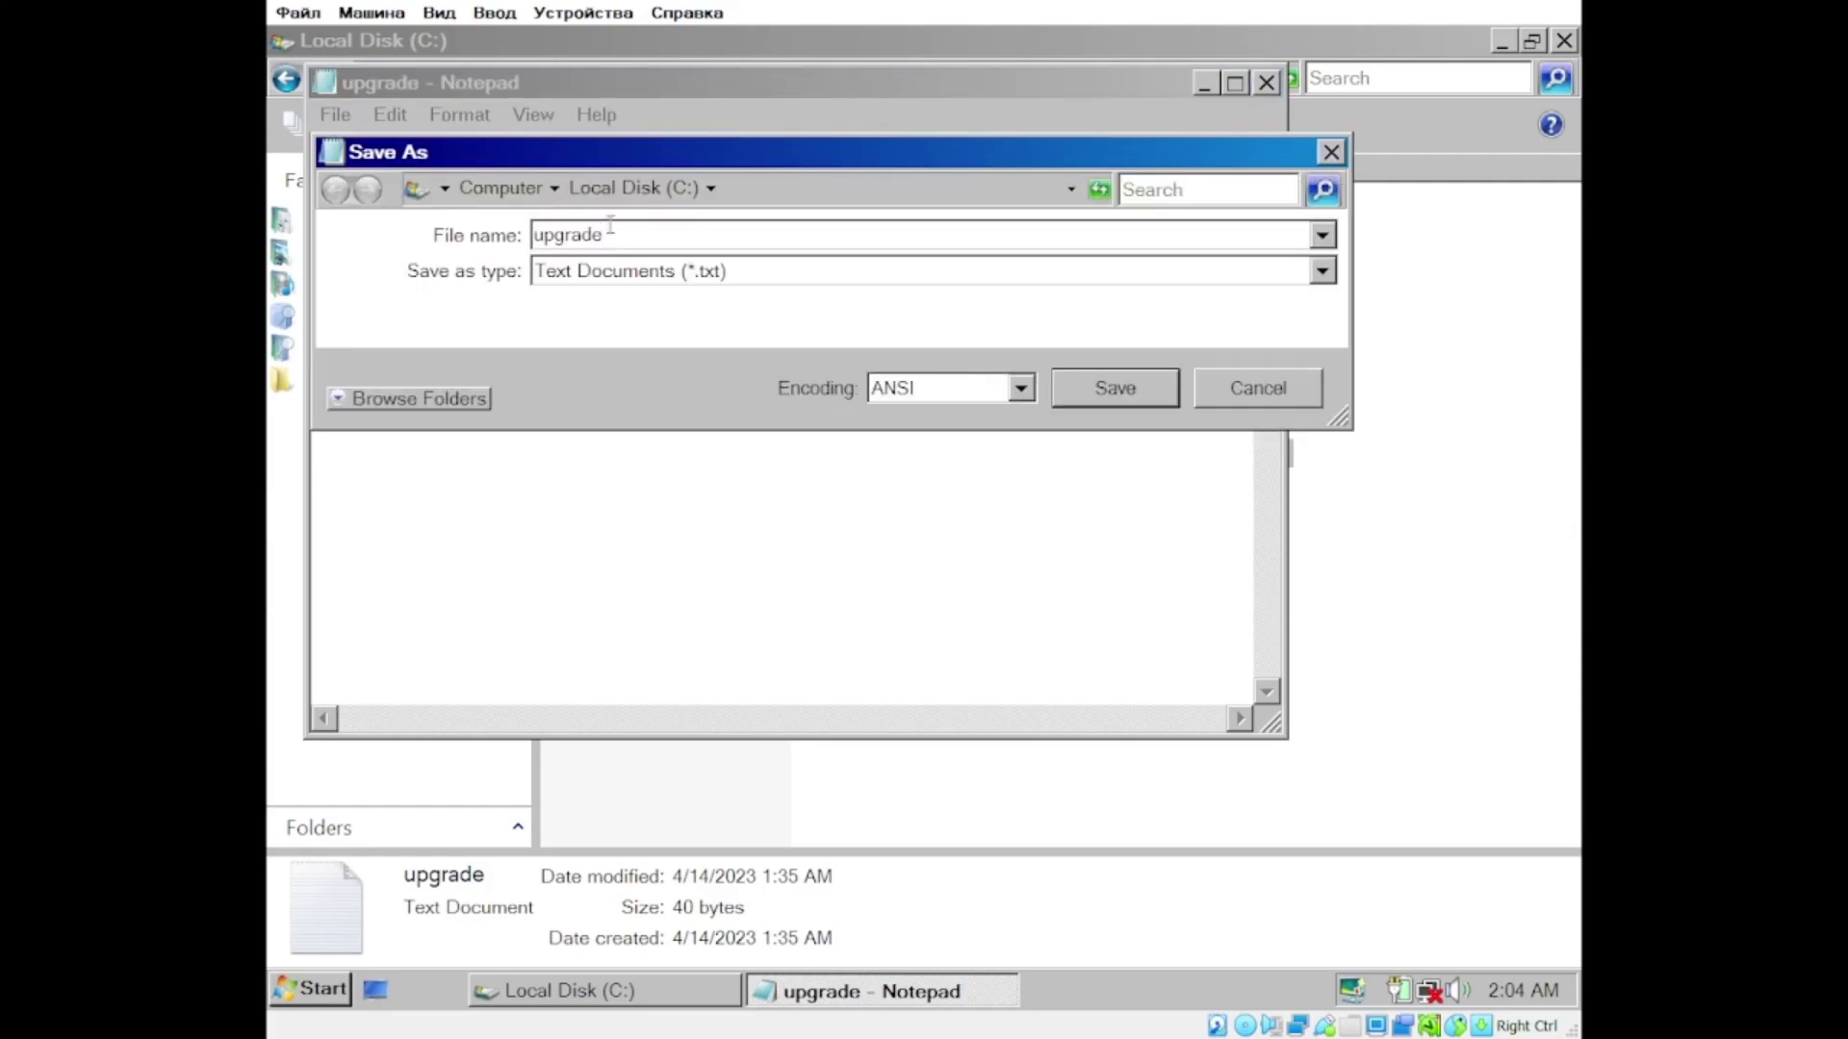
pyautogui.press('Return')
pyautogui.hotkey('alt', 'F4')
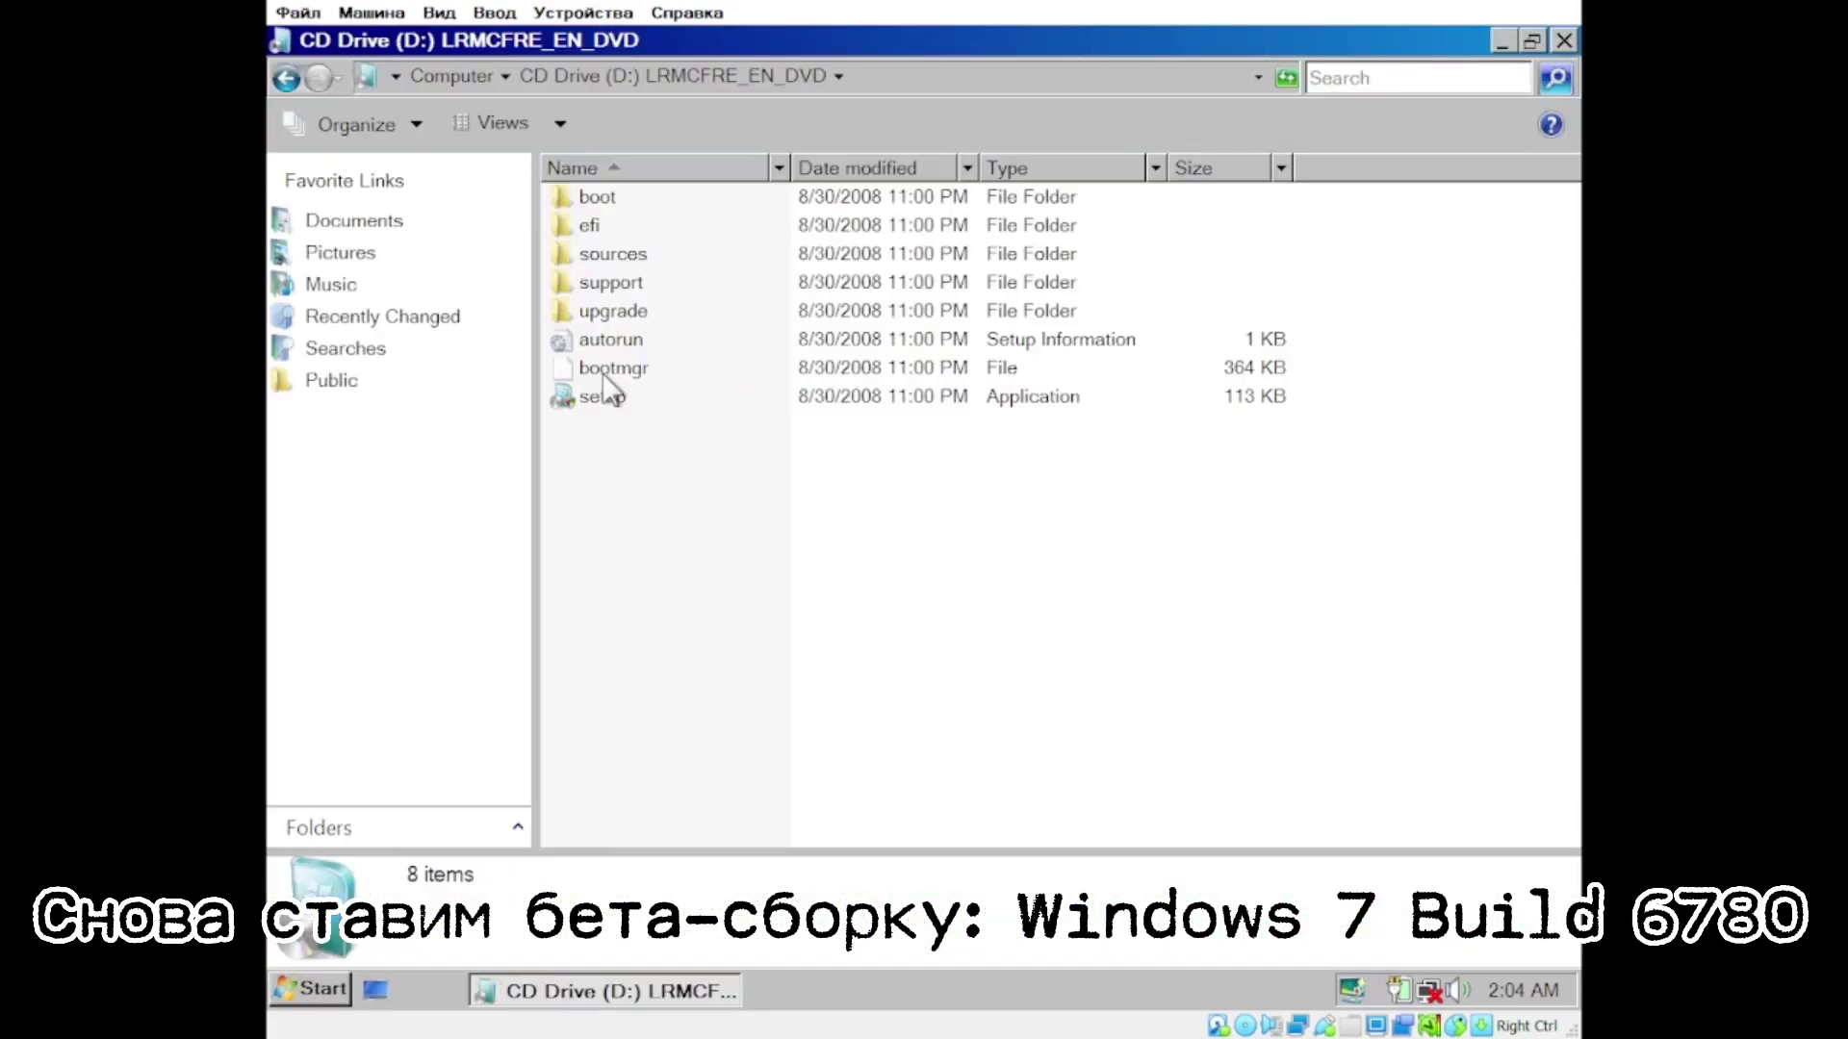
# Step: Run setup from the disc, dismiss the compatibility report, and boot the VM from the Windows 7 disc
pyautogui.doubleClick(603, 396)
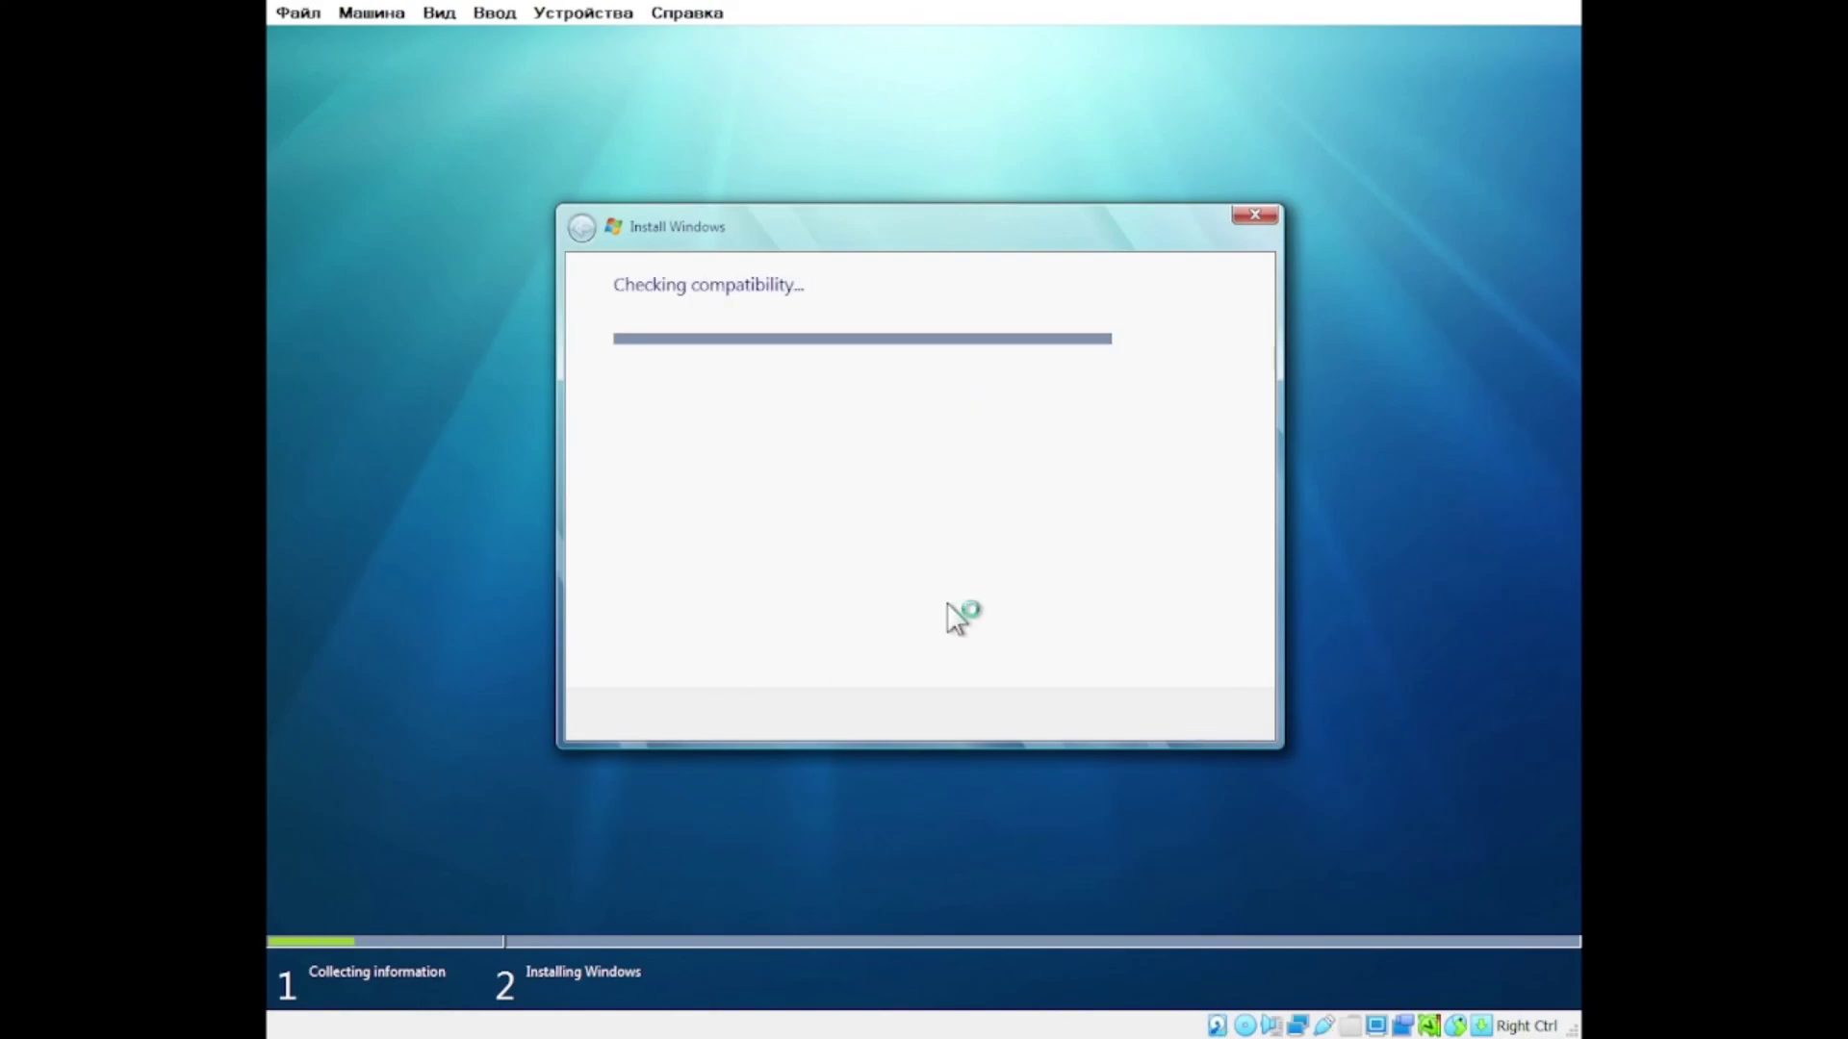
pyautogui.moveTo(1204, 413); pyautogui.dragTo(1204, 519)
pyautogui.click(1218, 715)
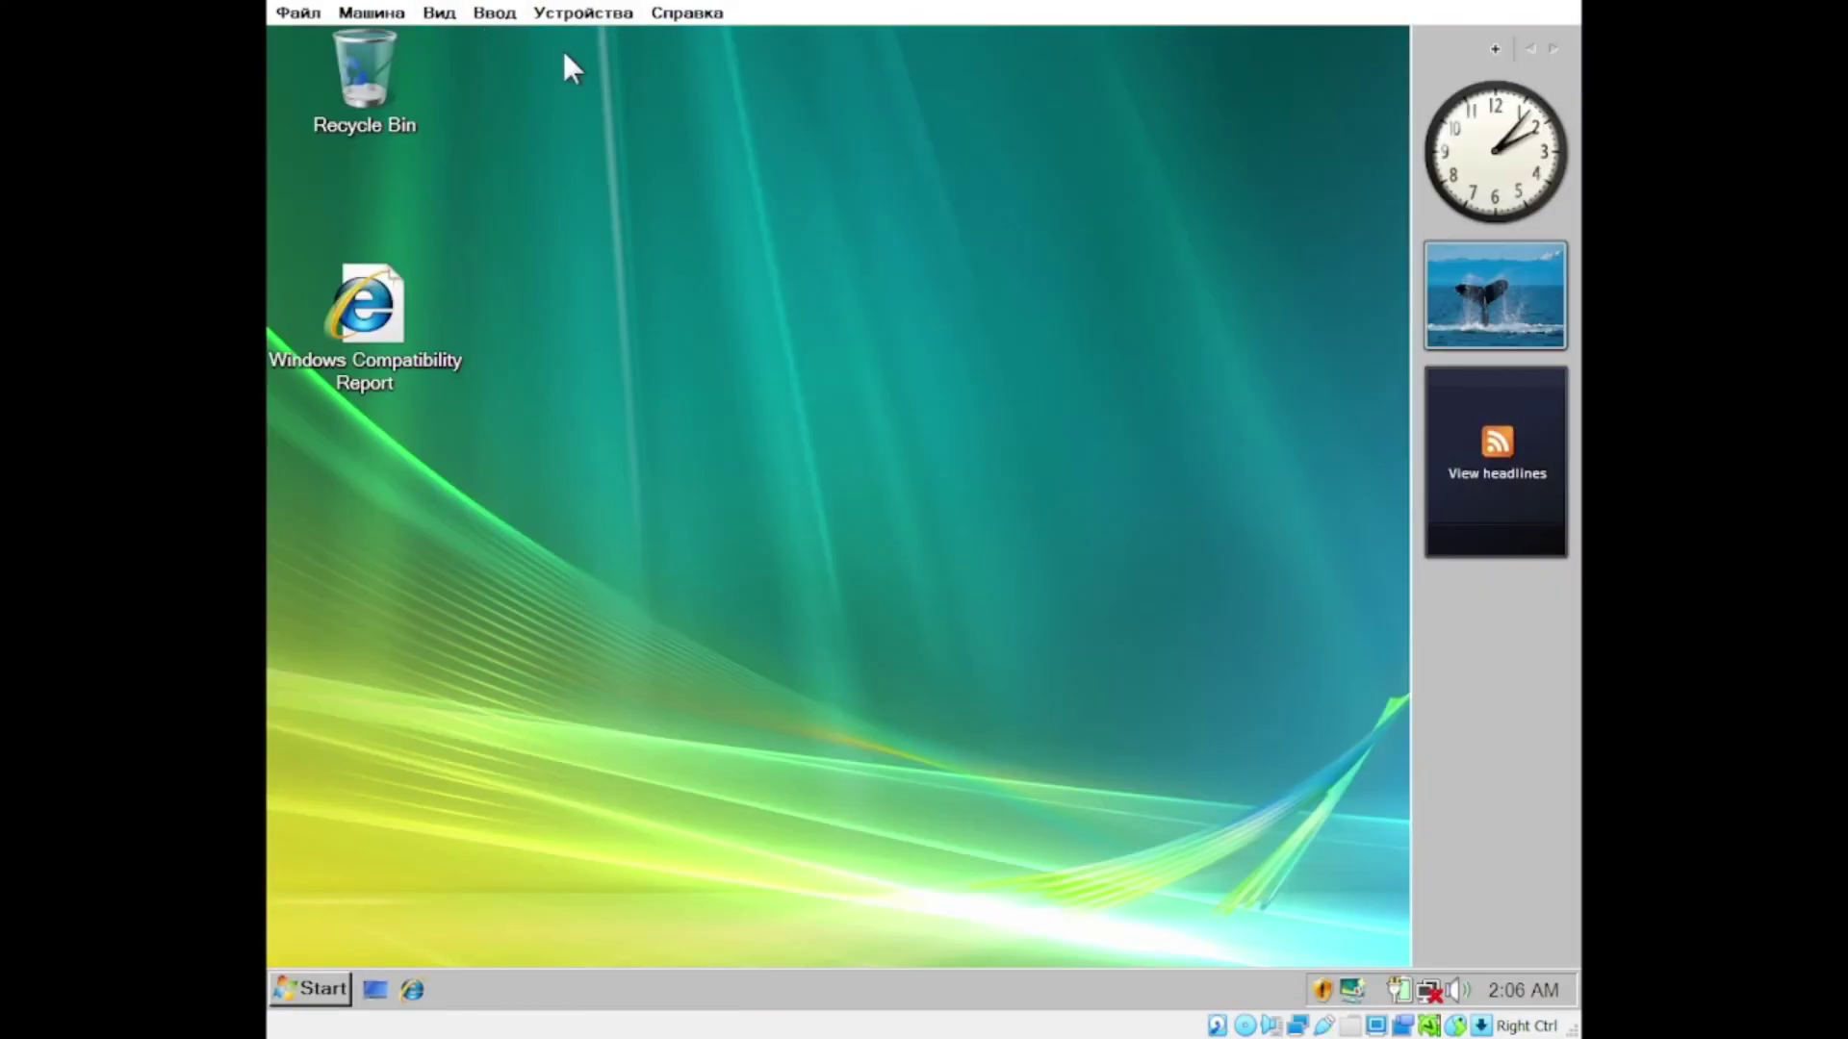
pyautogui.press('super')
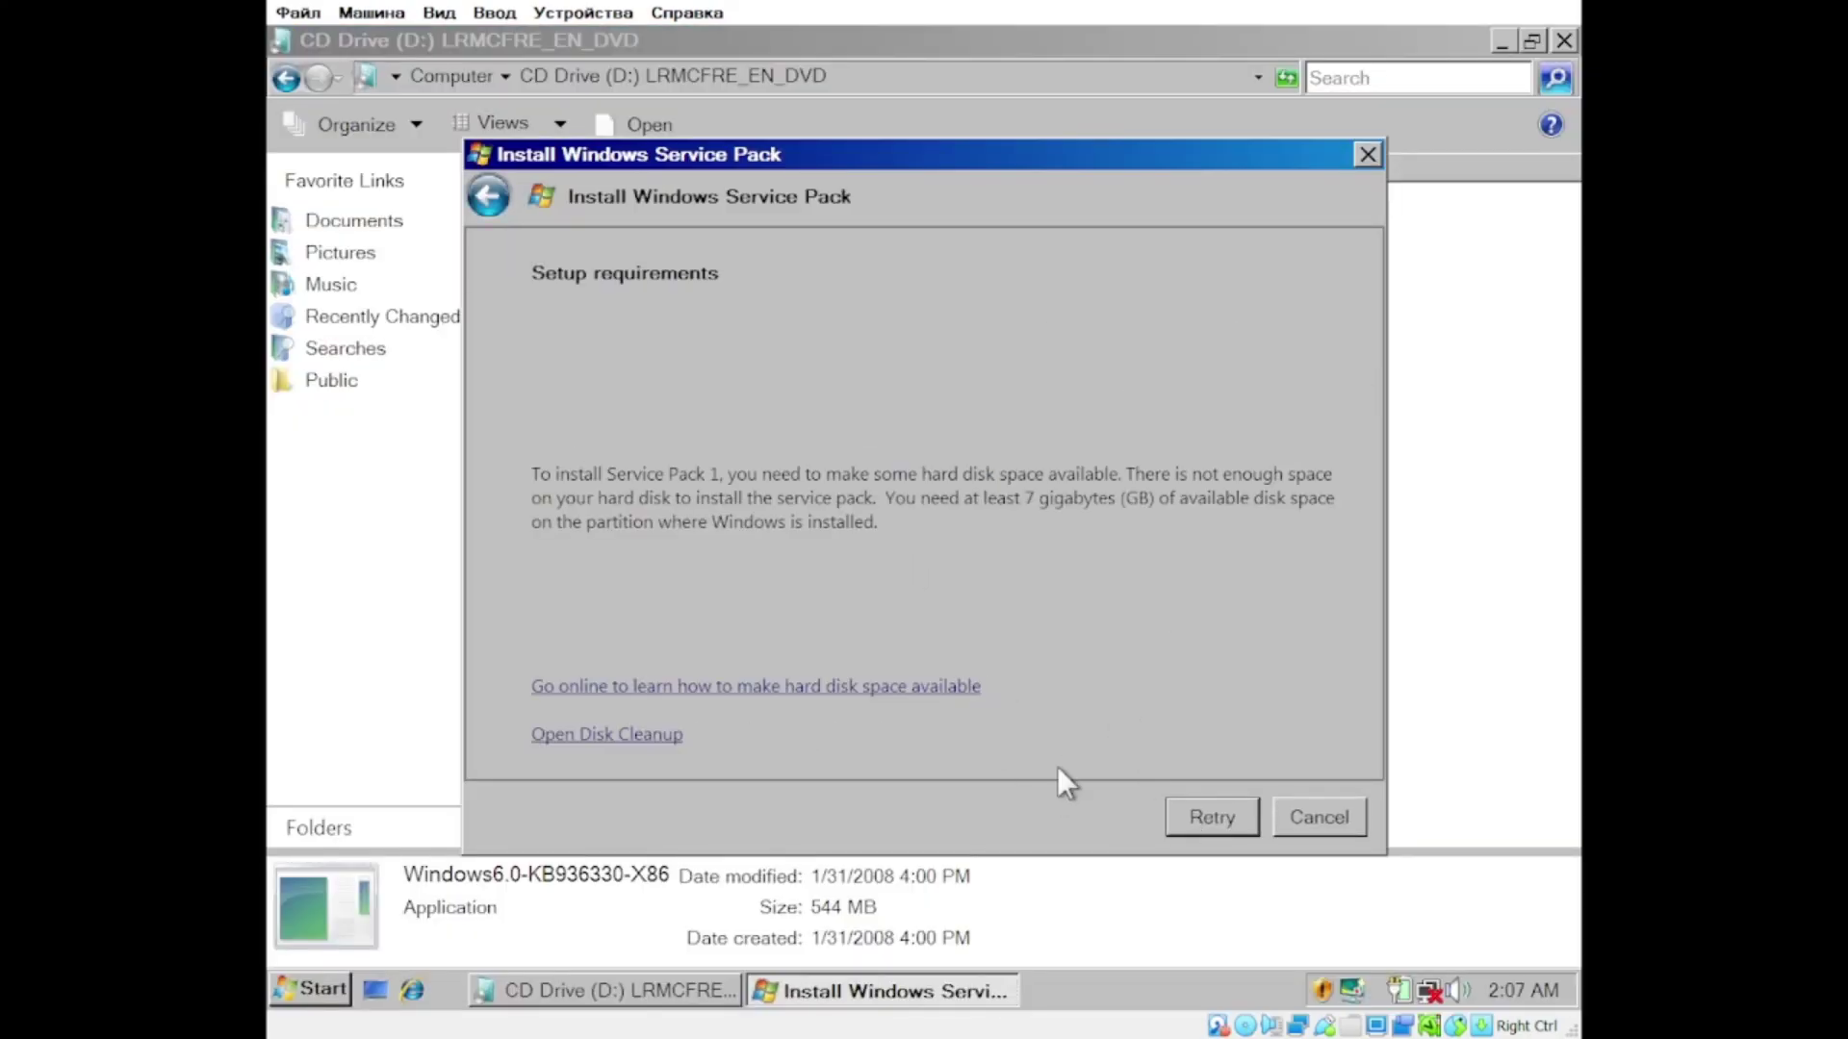
pyautogui.click(1318, 817)
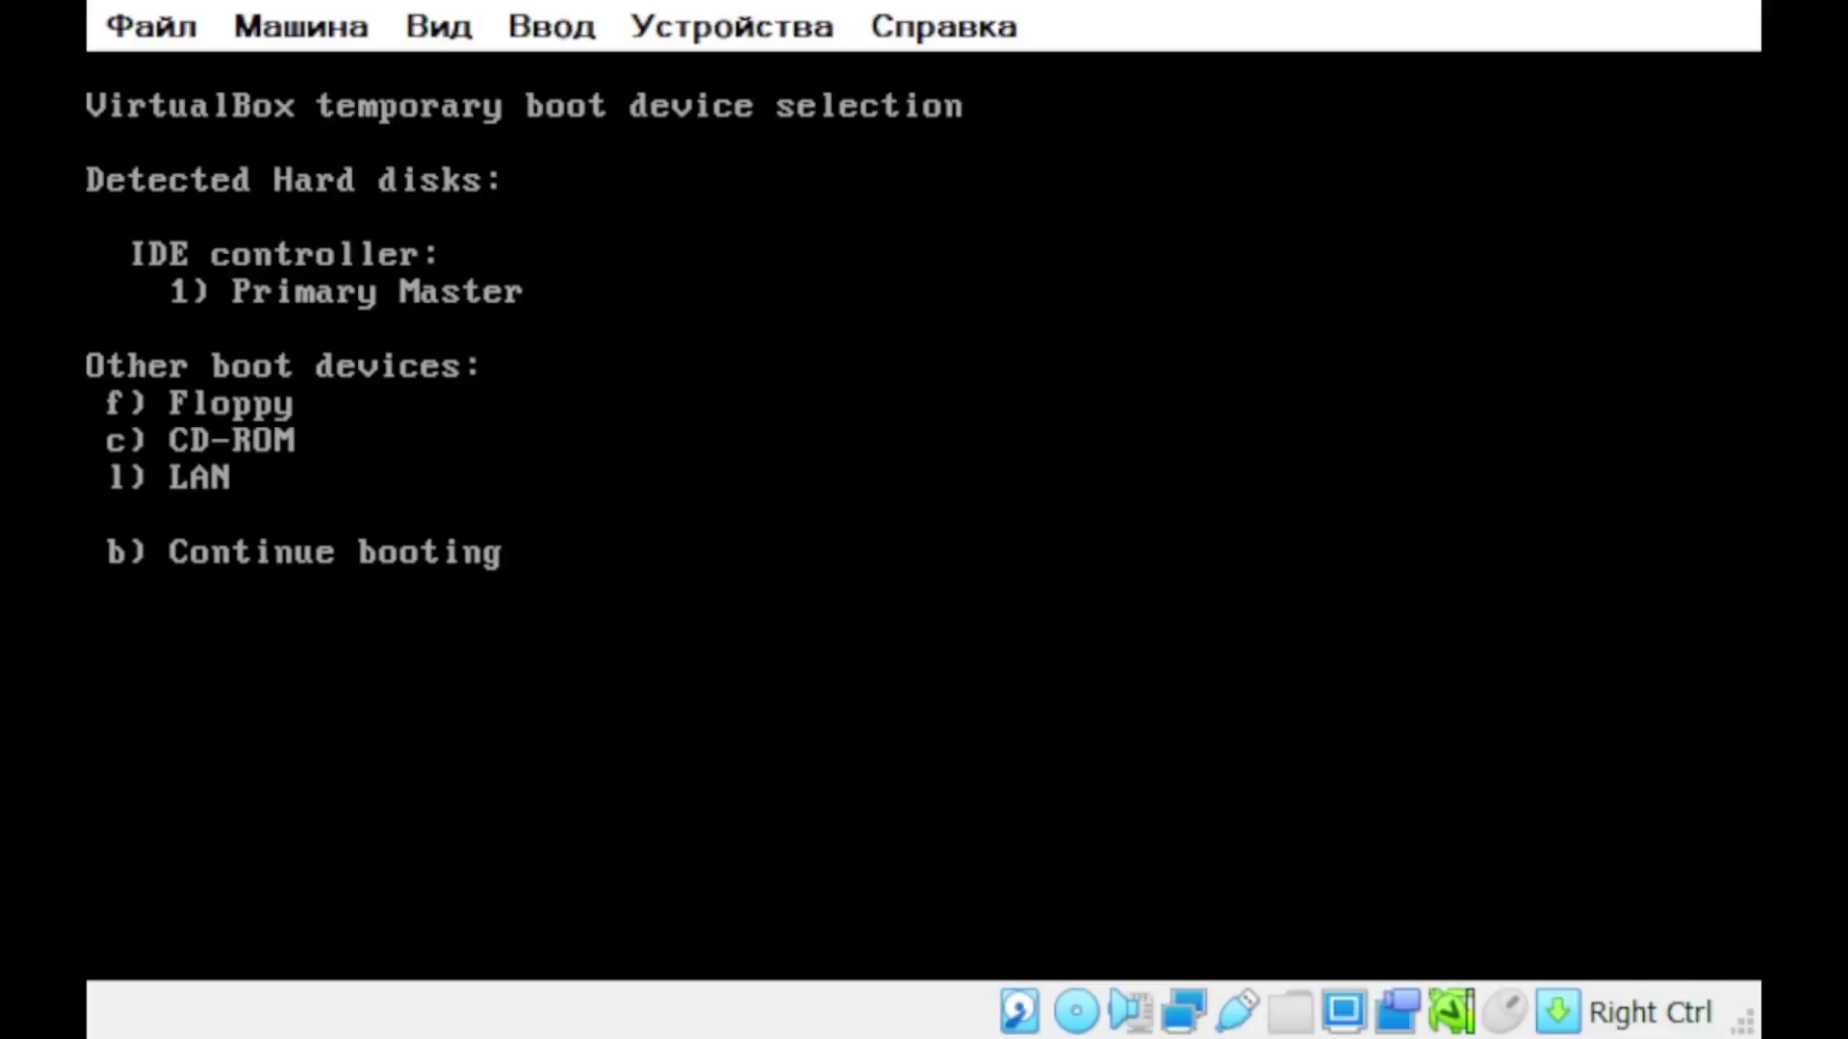
pyautogui.press('c')
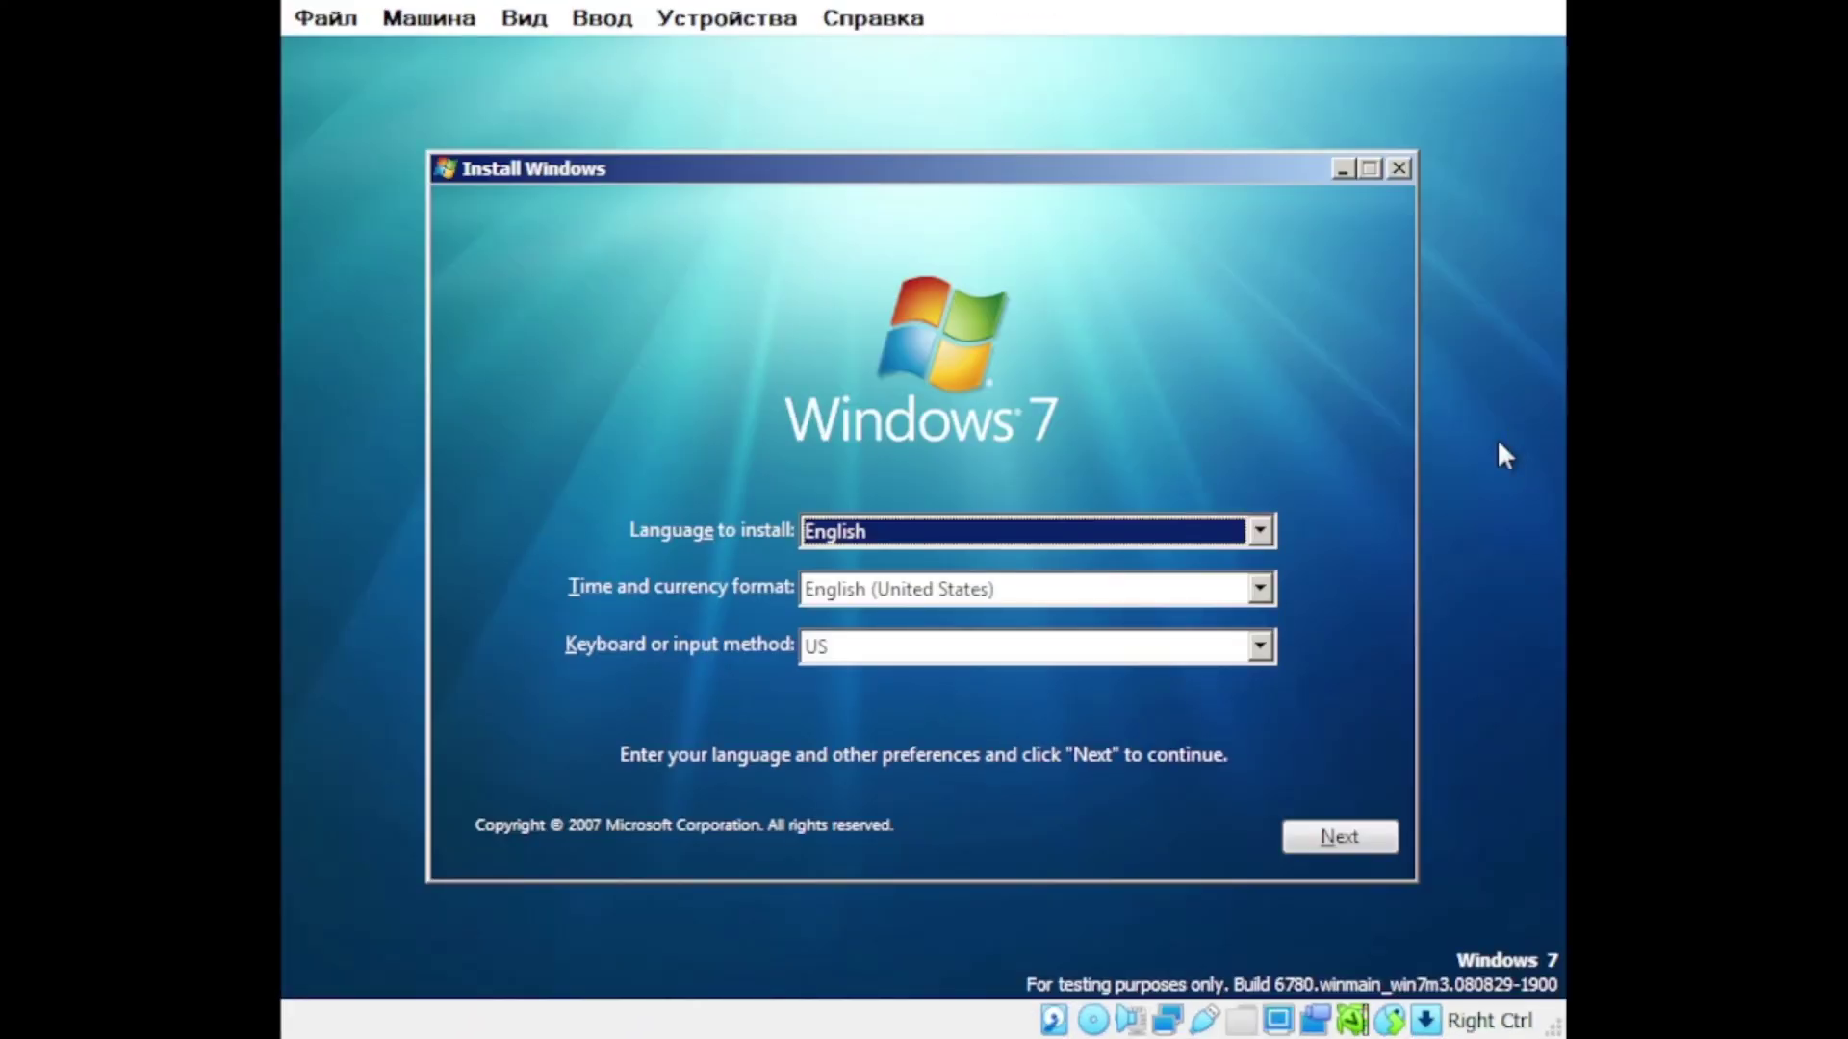
# Step: Accept the language settings and license, then install Windows 7 on the chosen partition
pyautogui.click(1337, 832)
pyautogui.click(928, 511)
pyautogui.click(1311, 802)
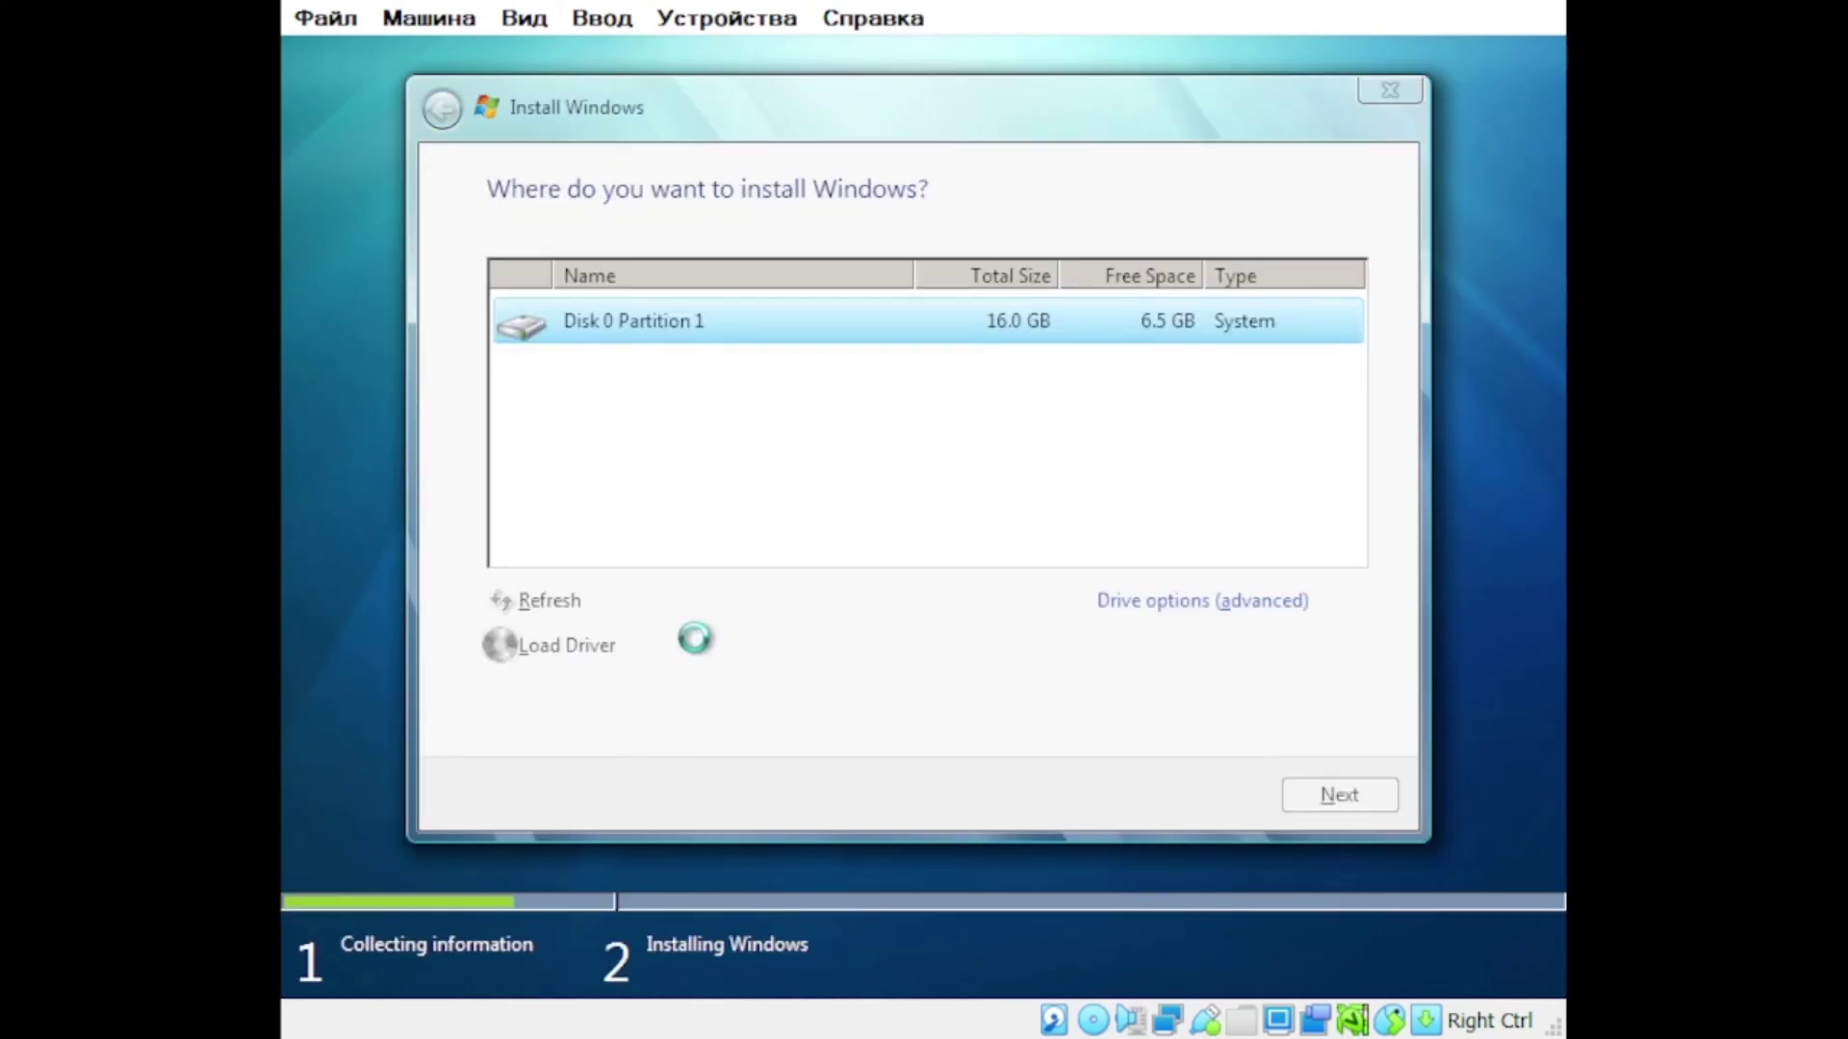
pyautogui.click(1203, 600)
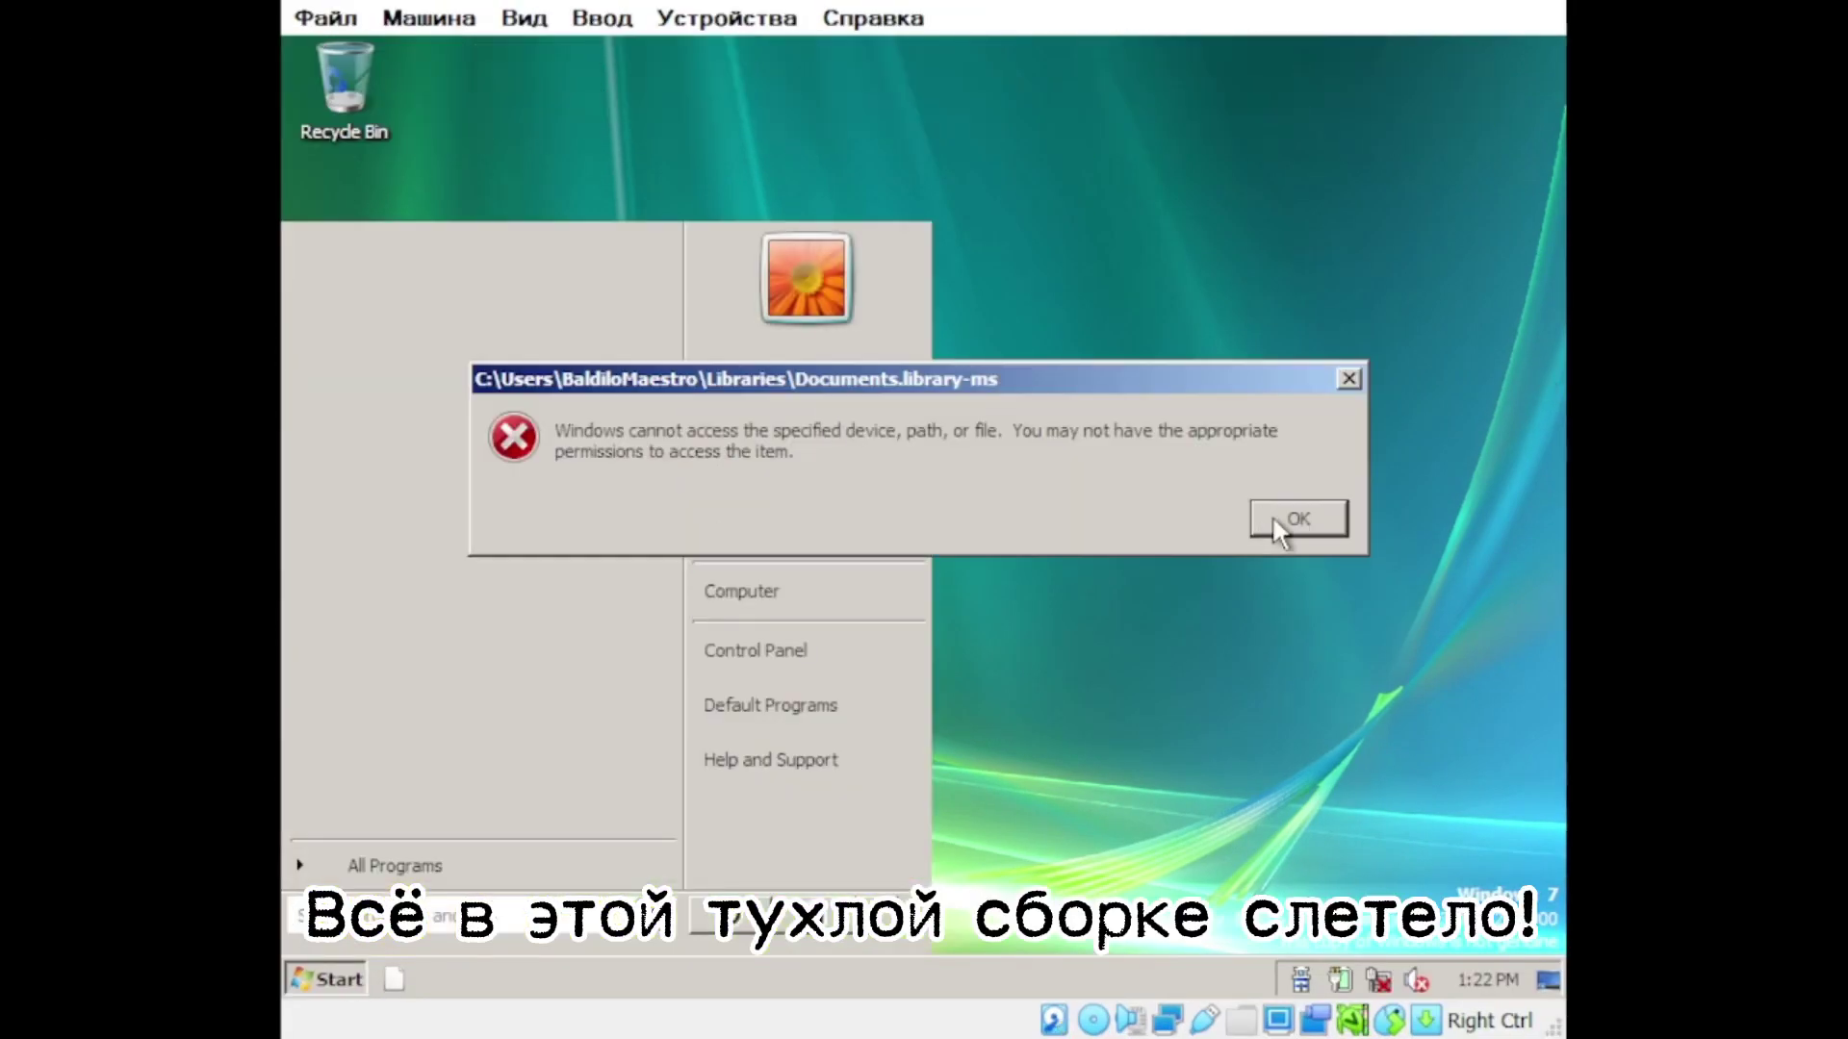
# Step: Dismiss the access and Explorer.EXE errors and shut down the broken Windows 7 guest from Start
pyautogui.click(1274, 519)
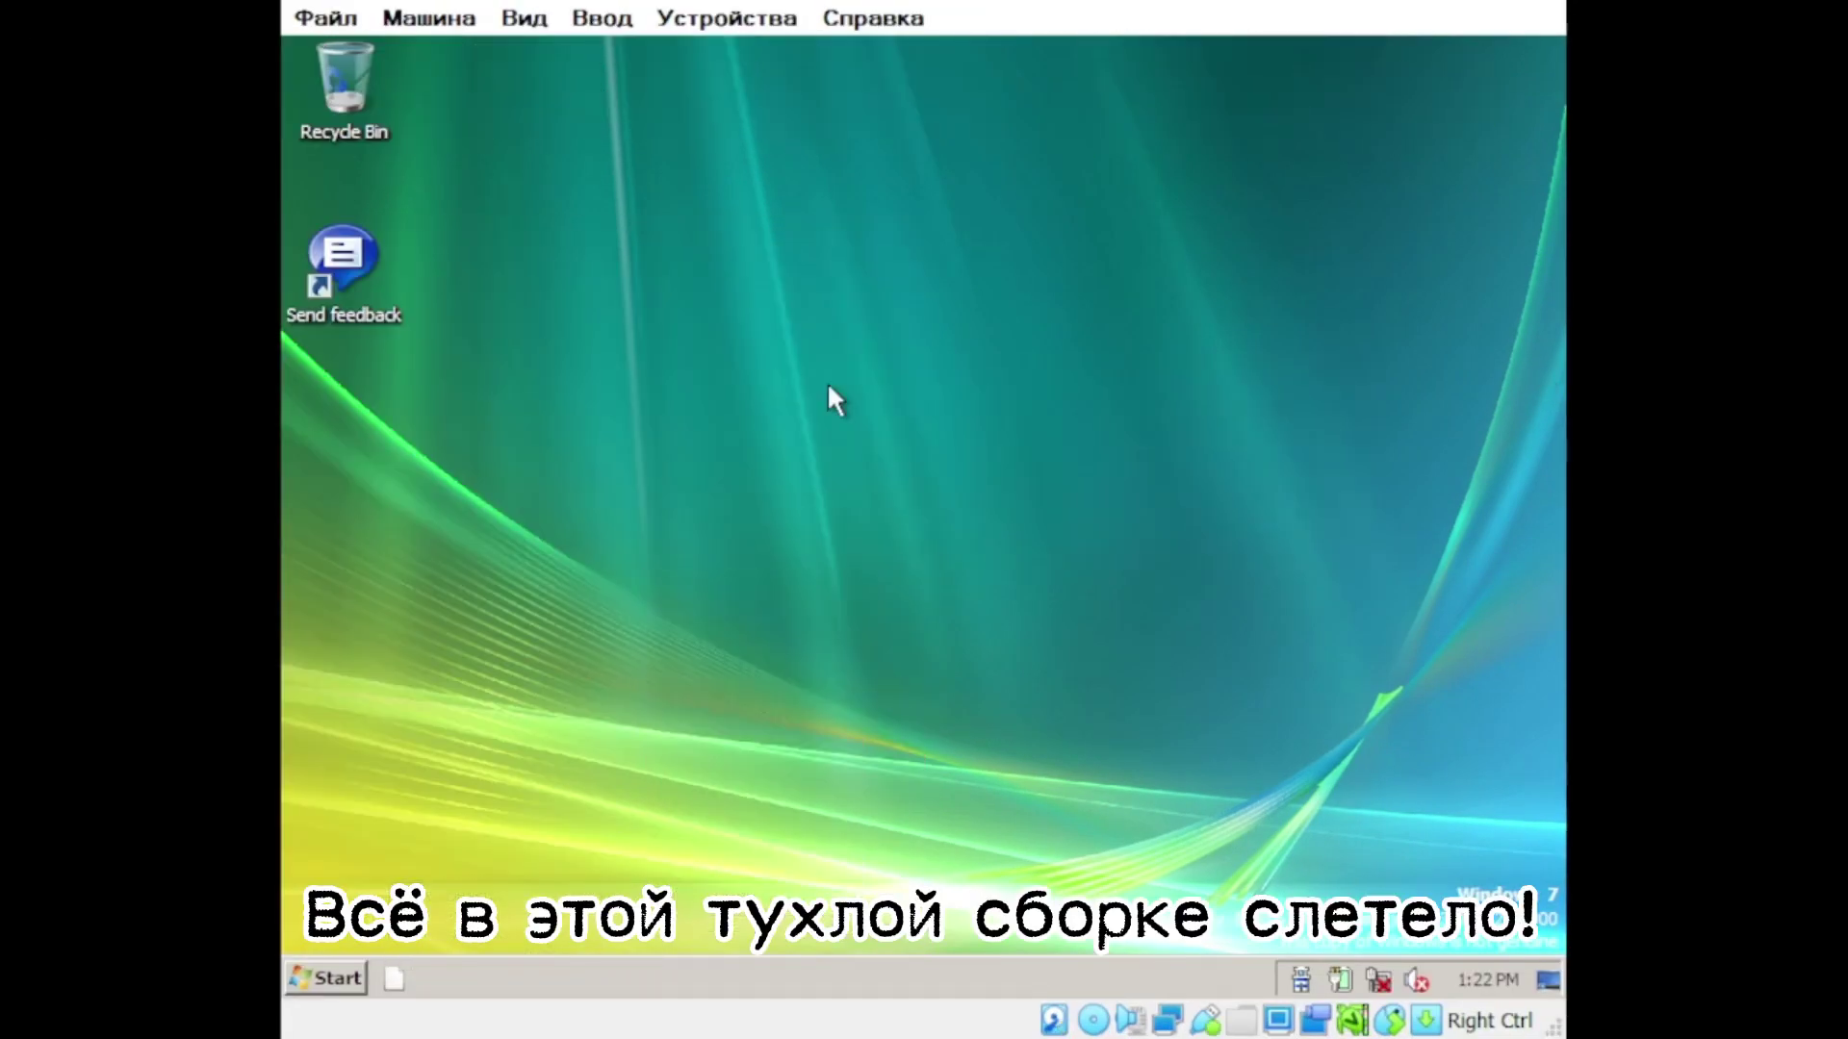
pyautogui.click(345, 989)
pyautogui.press('Return')
pyautogui.click(730, 911)
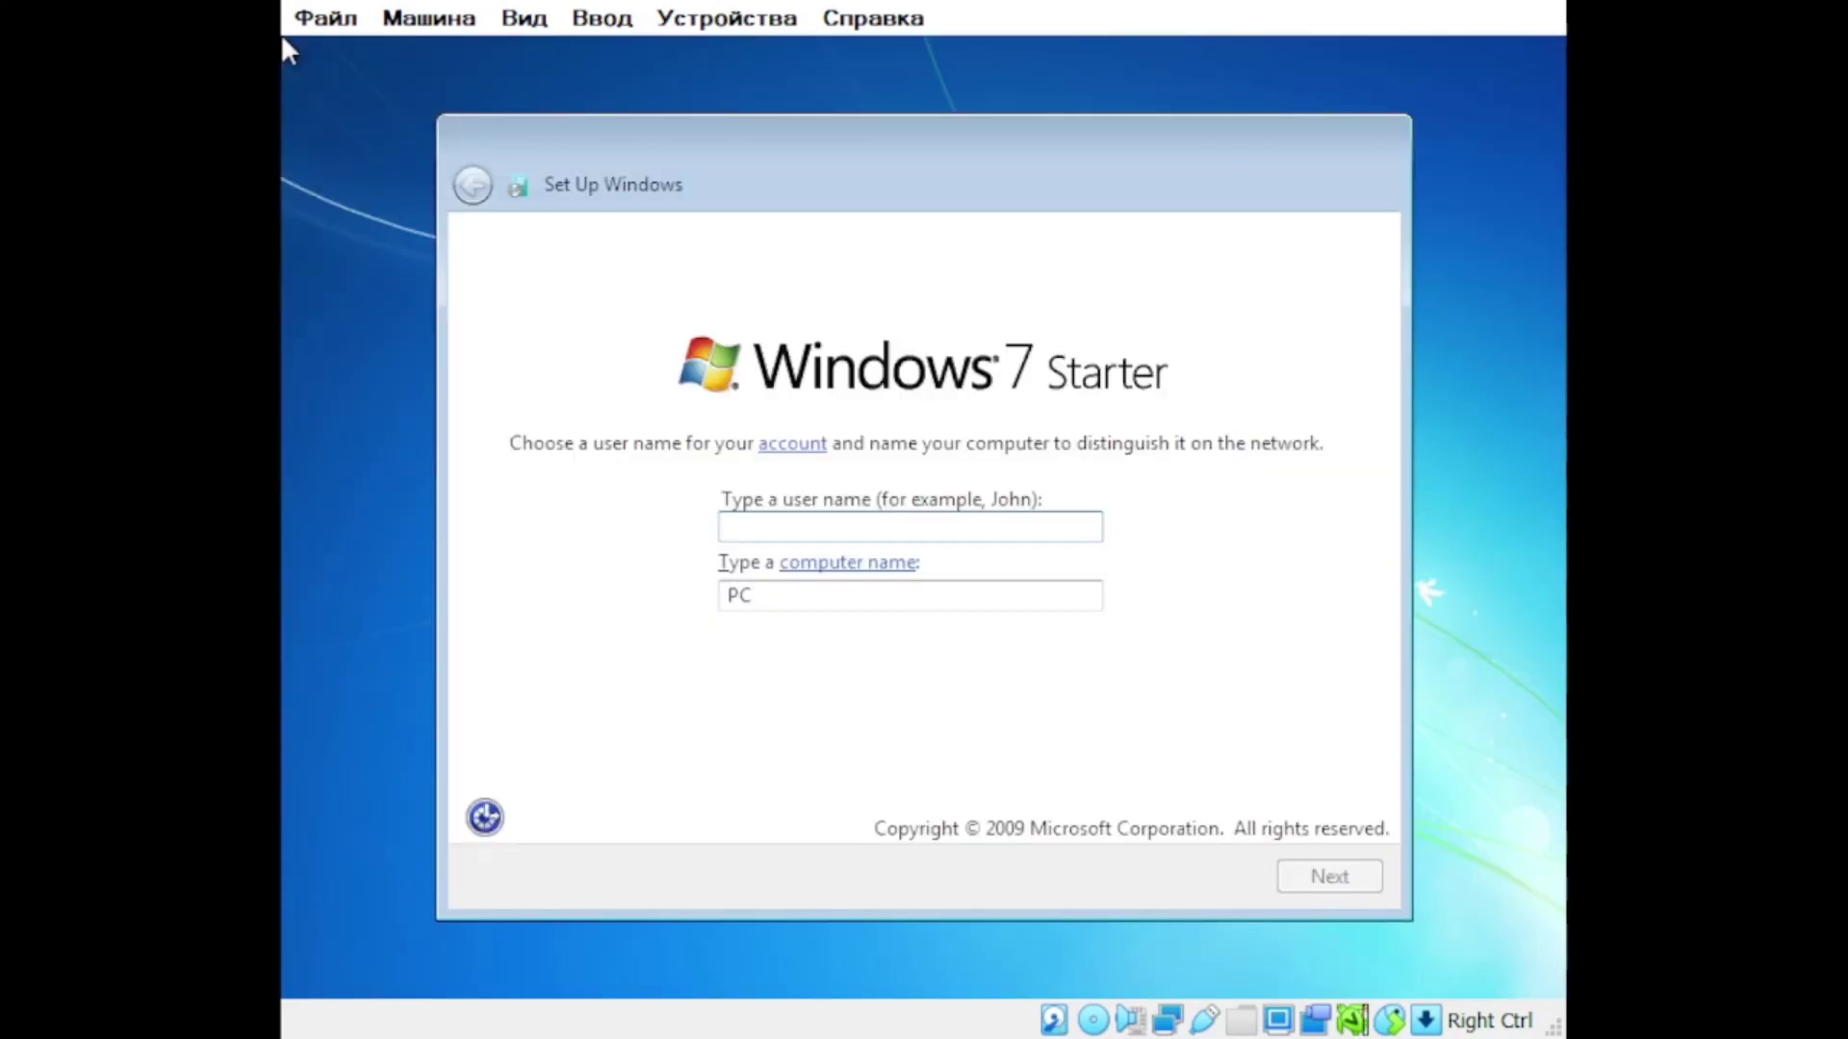
# Step: Enter the user name and computer name, and set the screen resolution to 1152 × 864
pyautogui.write('BaldiloMaestro')
pyautogui.tripleClick(866, 604)
pyautogui.press('BackSpace')
pyautogui.write('BaldiloM-PC')
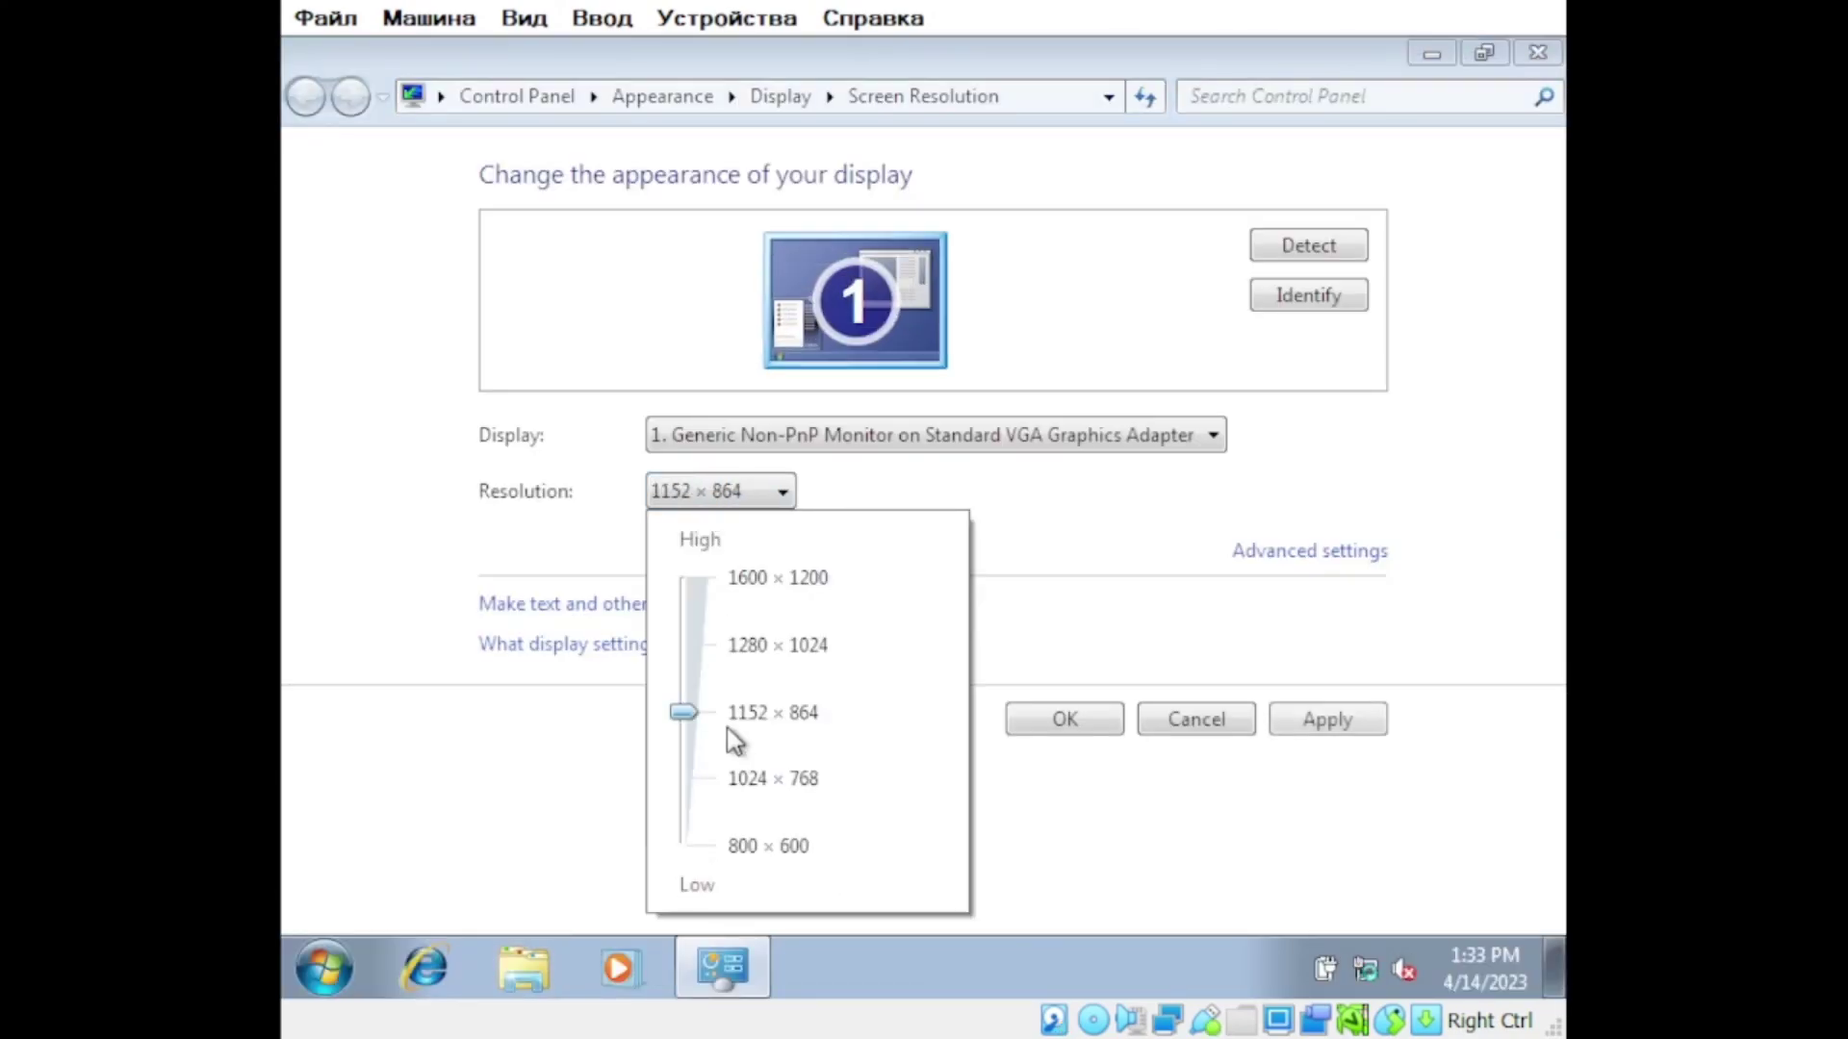
pyautogui.click(771, 709)
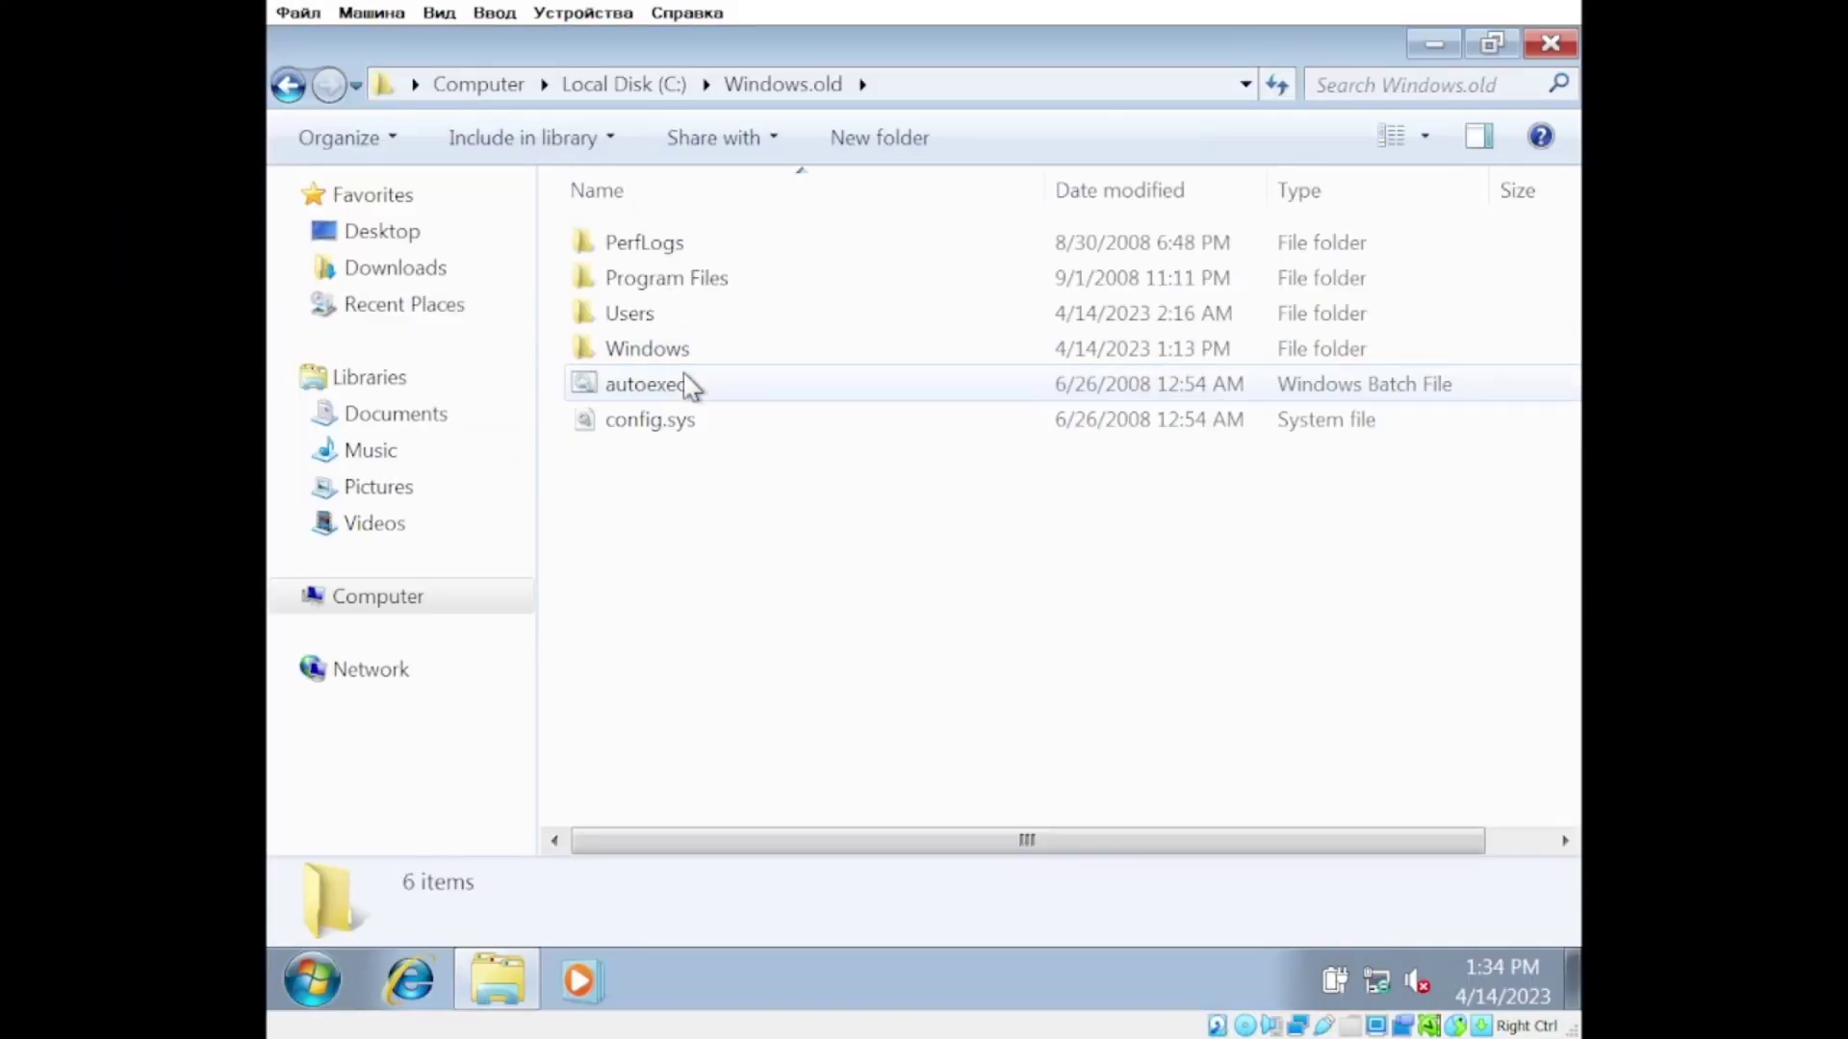
# Step: Browse the Users and Windows folders inside Windows.old, then return to Local Disk (C:)
pyautogui.click(647, 349)
pyautogui.doubleClick(629, 313)
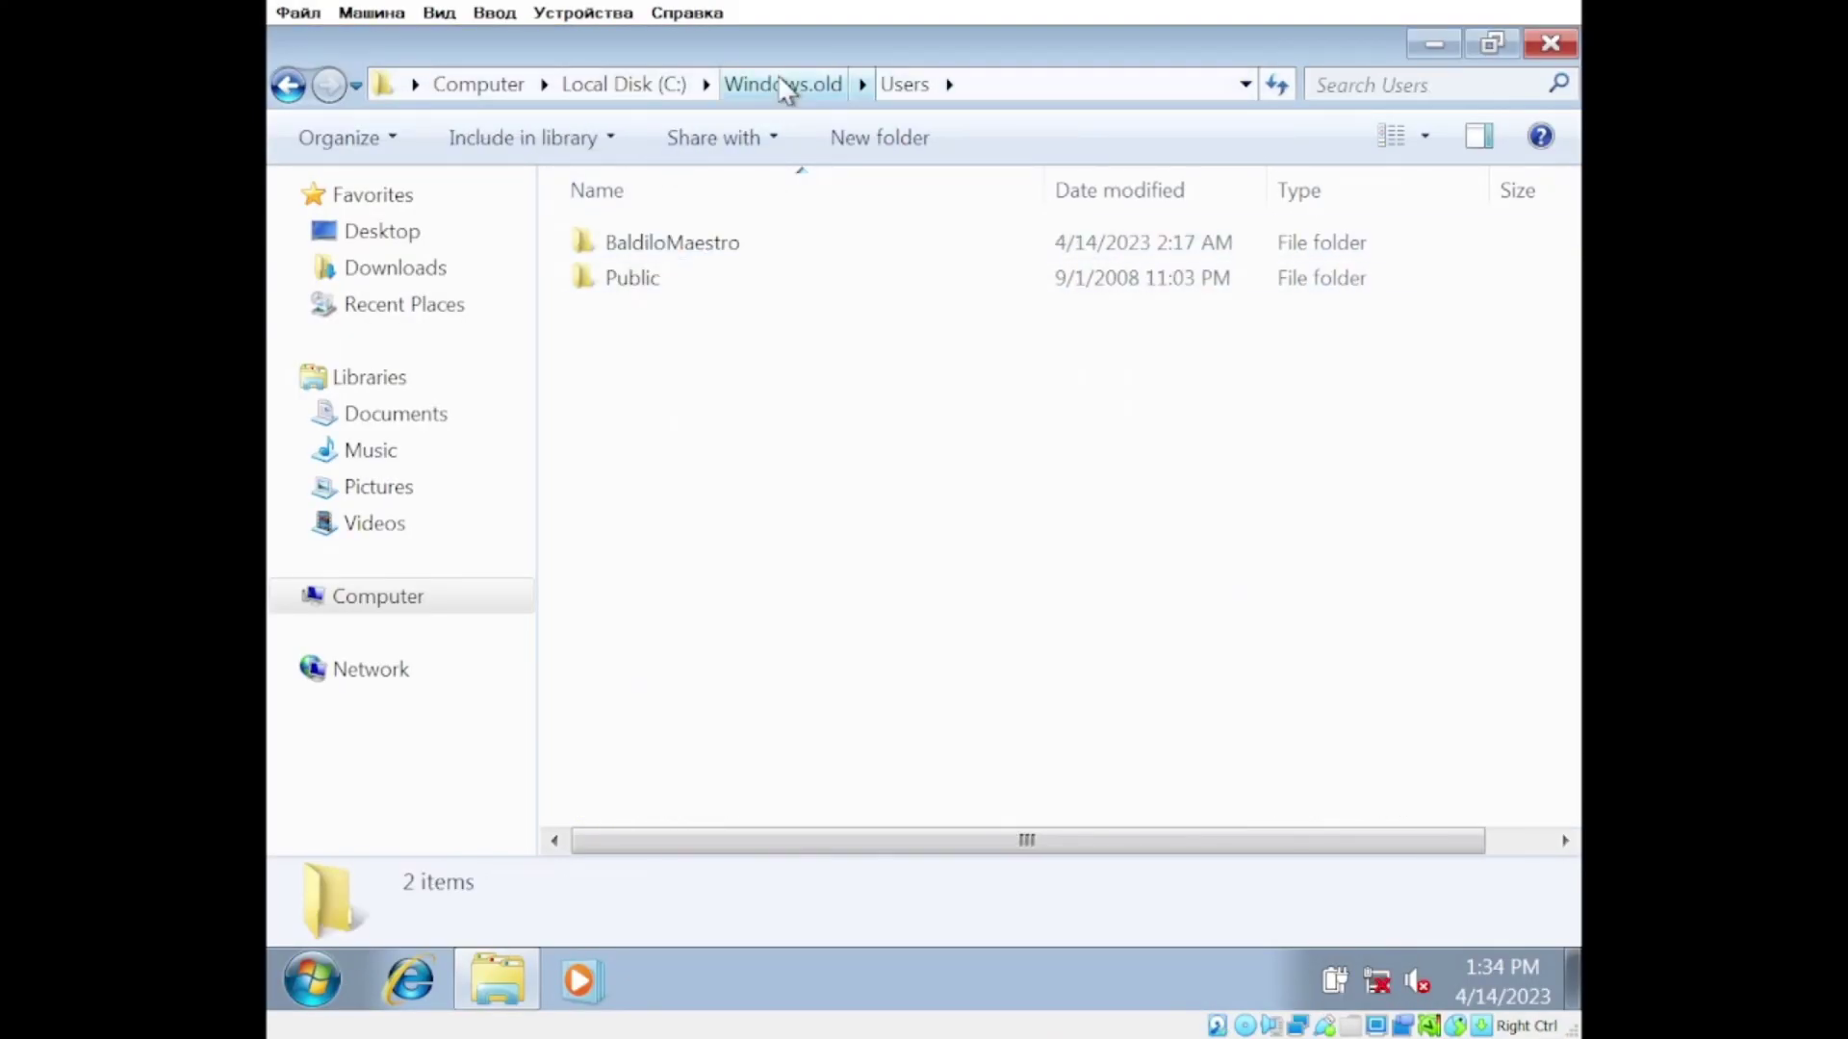
pyautogui.click(784, 83)
pyautogui.doubleClick(647, 349)
pyautogui.scroll(-15, 804, 529)
pyautogui.click(578, 84)
# Step: Create an UPGRADE note on C: listing WINDOWS XP, VISTA BETA, VISTA, 7 BETA and 7 as OK!
pyautogui.rightClick(710, 540)
pyautogui.moveTo(770, 804)
pyautogui.click(949, 812)
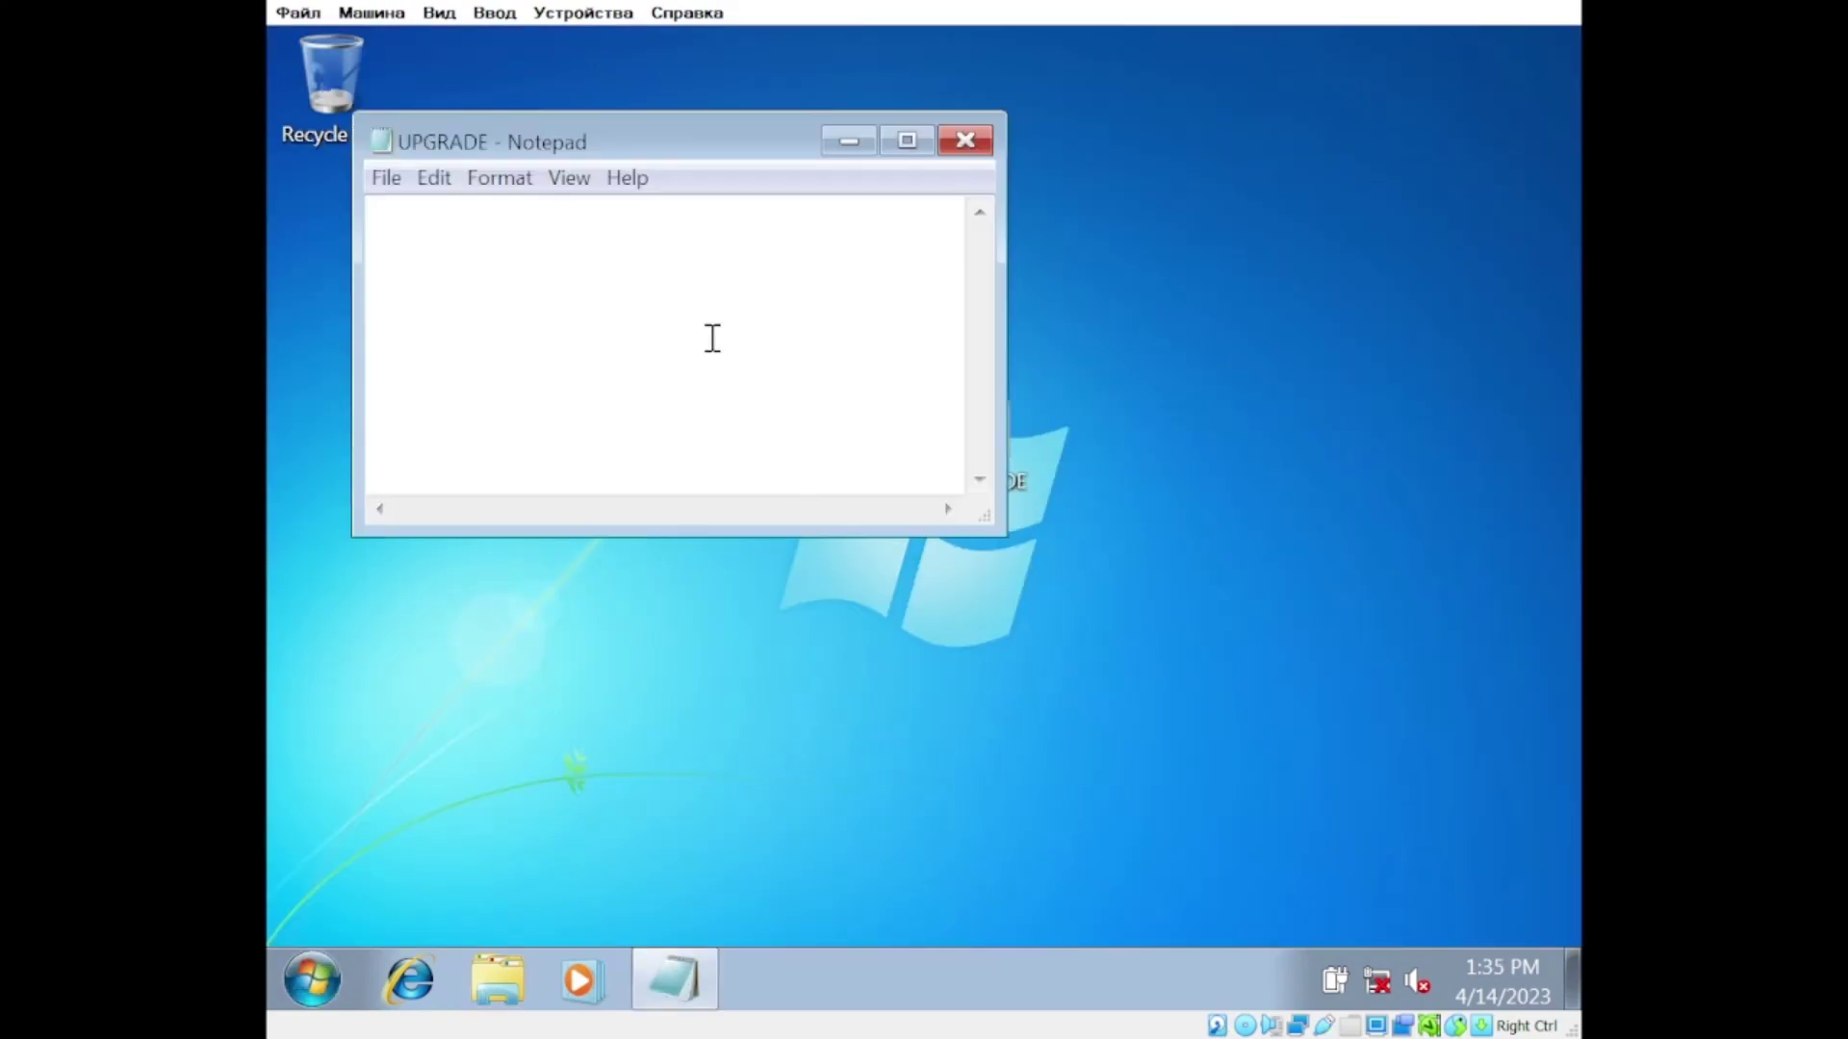
pyautogui.write('WINDOWS XP = OK!')
pyautogui.press('Return')
pyautogui.write('WINDOWS VISTA BETA = OK!')
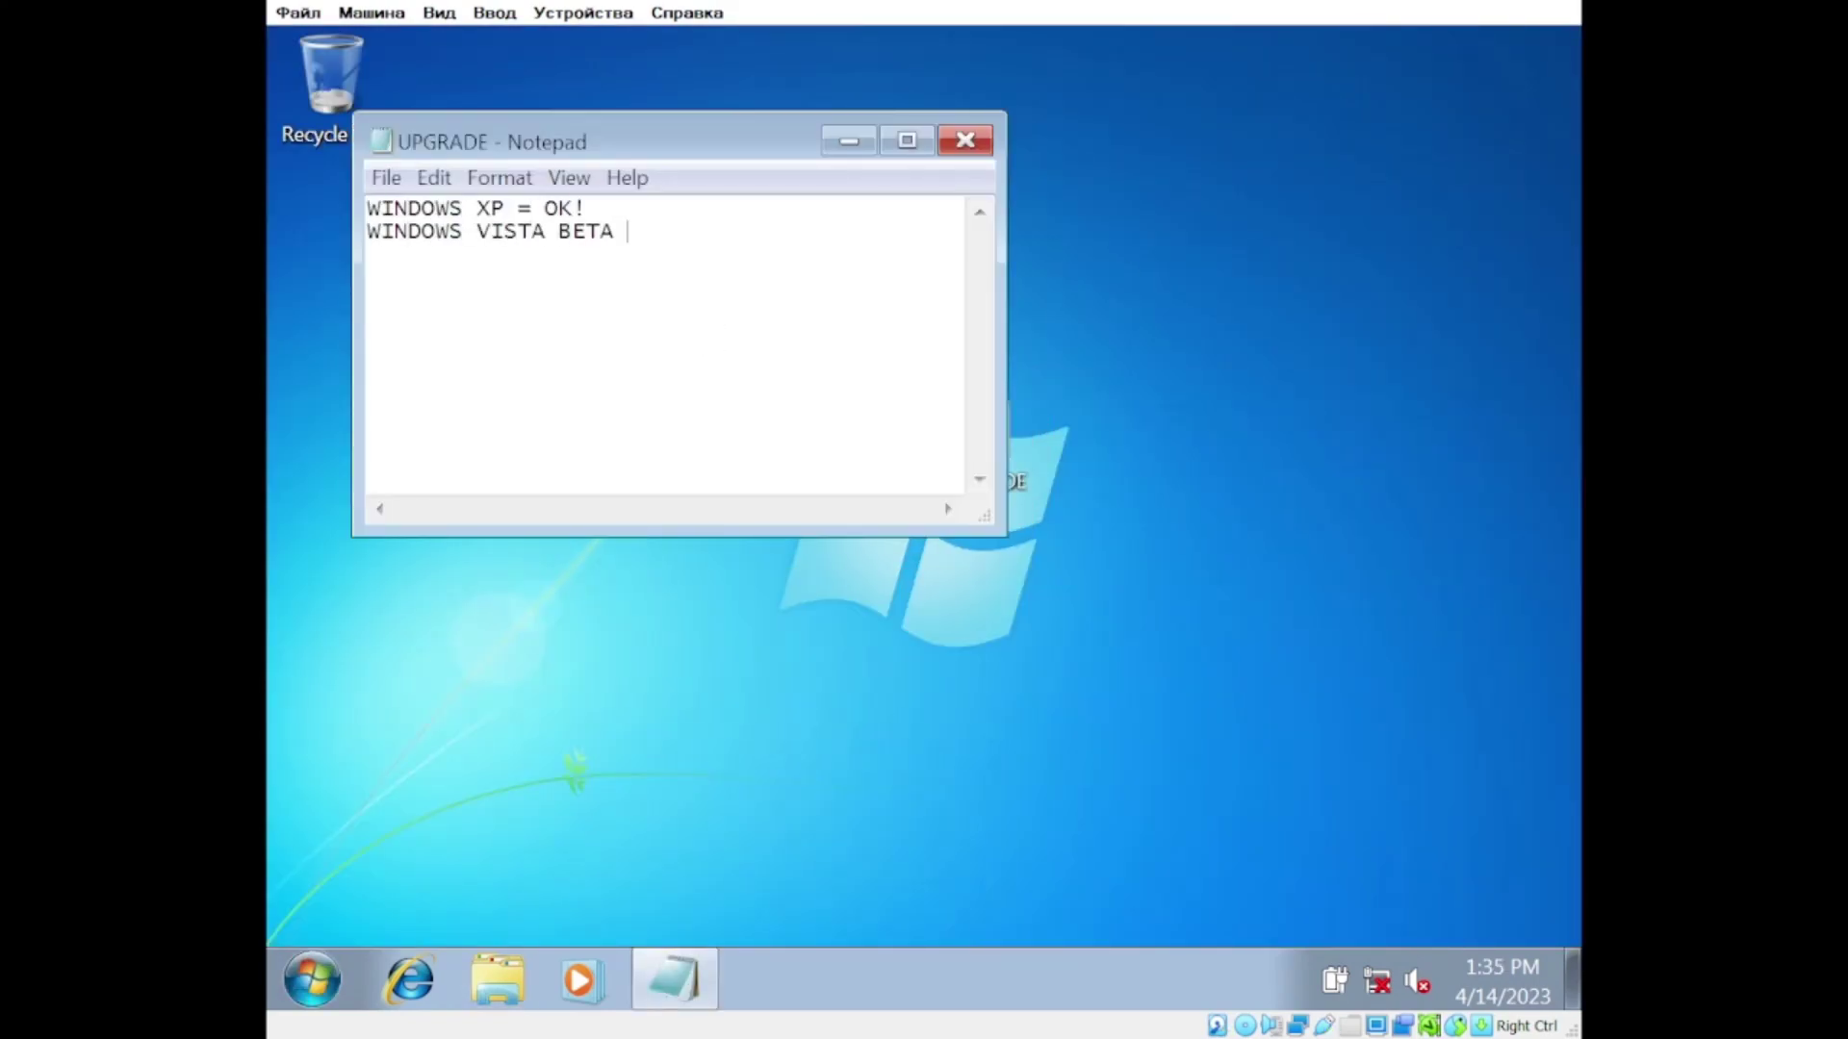
pyautogui.press('Return')
pyautogui.write('WINDOWS VISTA = OK!')
pyautogui.press('Return')
pyautogui.write('WINDOWS 7 BETA = OK!')
pyautogui.press('Return')
pyautogui.write('WINDOWS 7 = OK!')
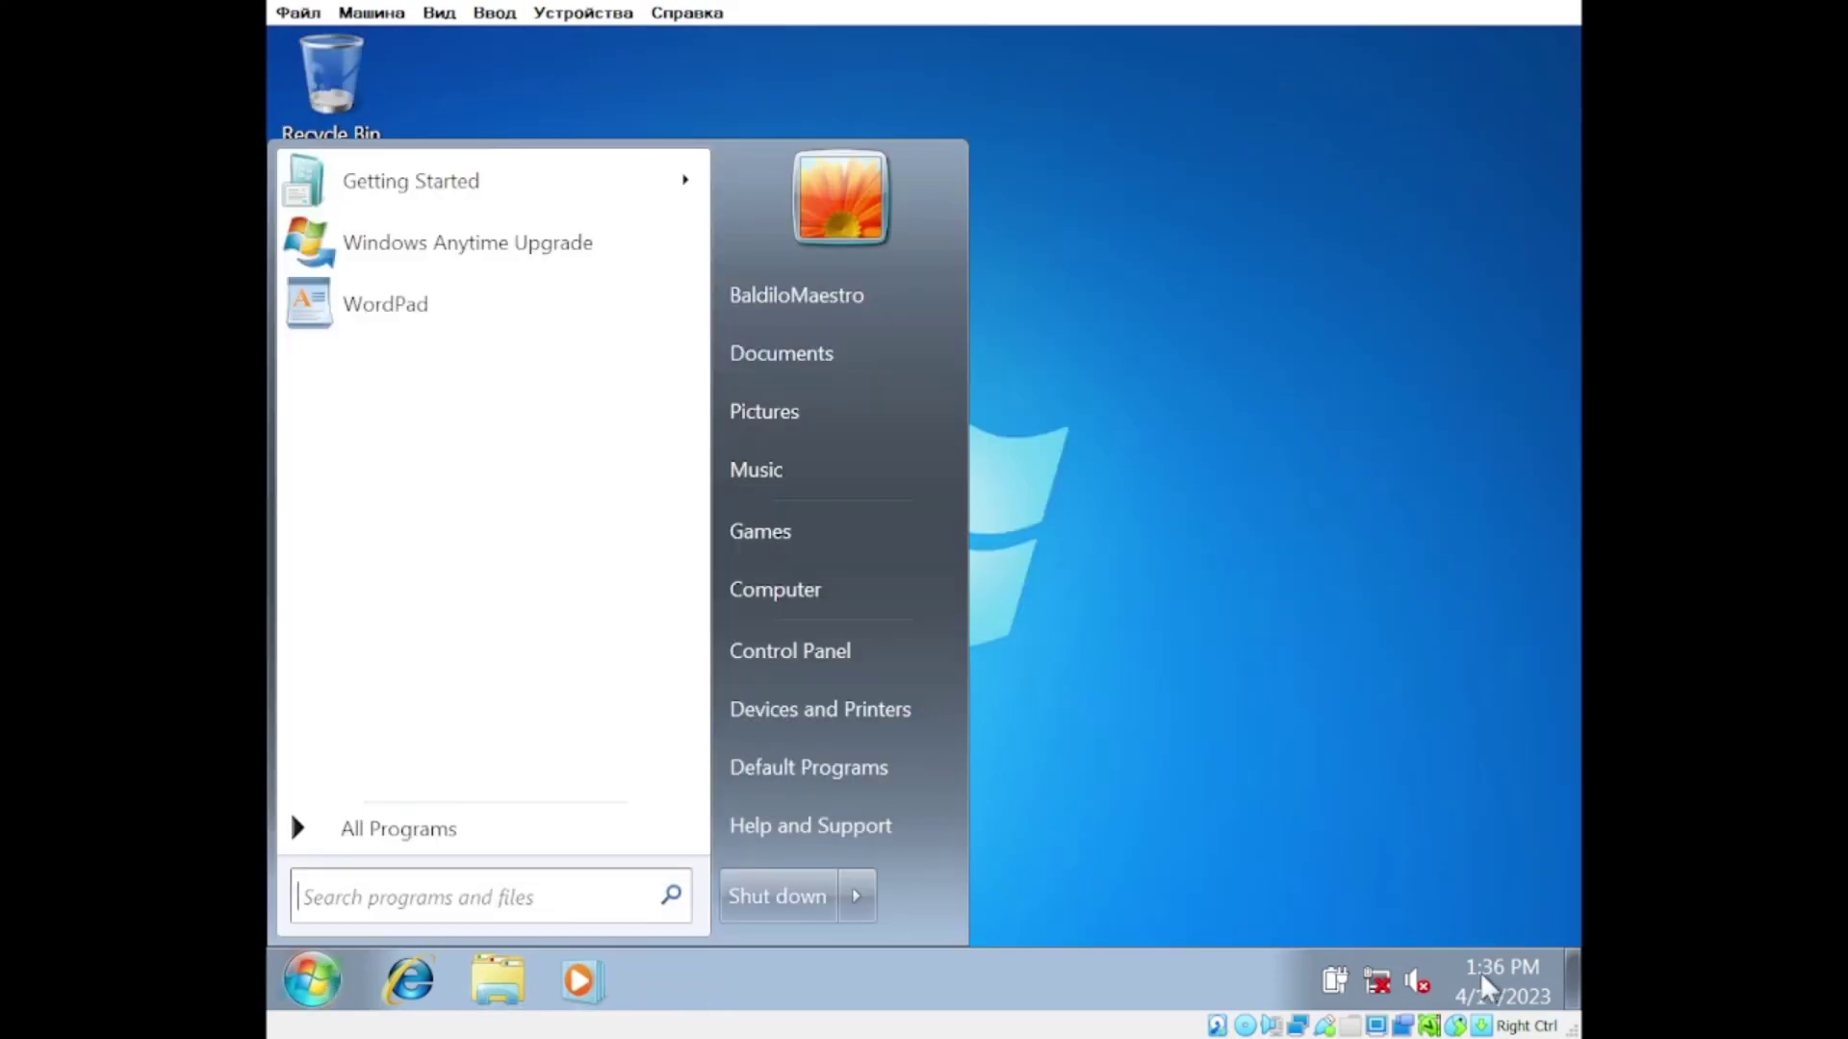
# Step: Close the C: window and play a quick, lost game of Minesweeper
pyautogui.click(398, 828)
pyautogui.click(343, 466)
pyautogui.click(404, 599)
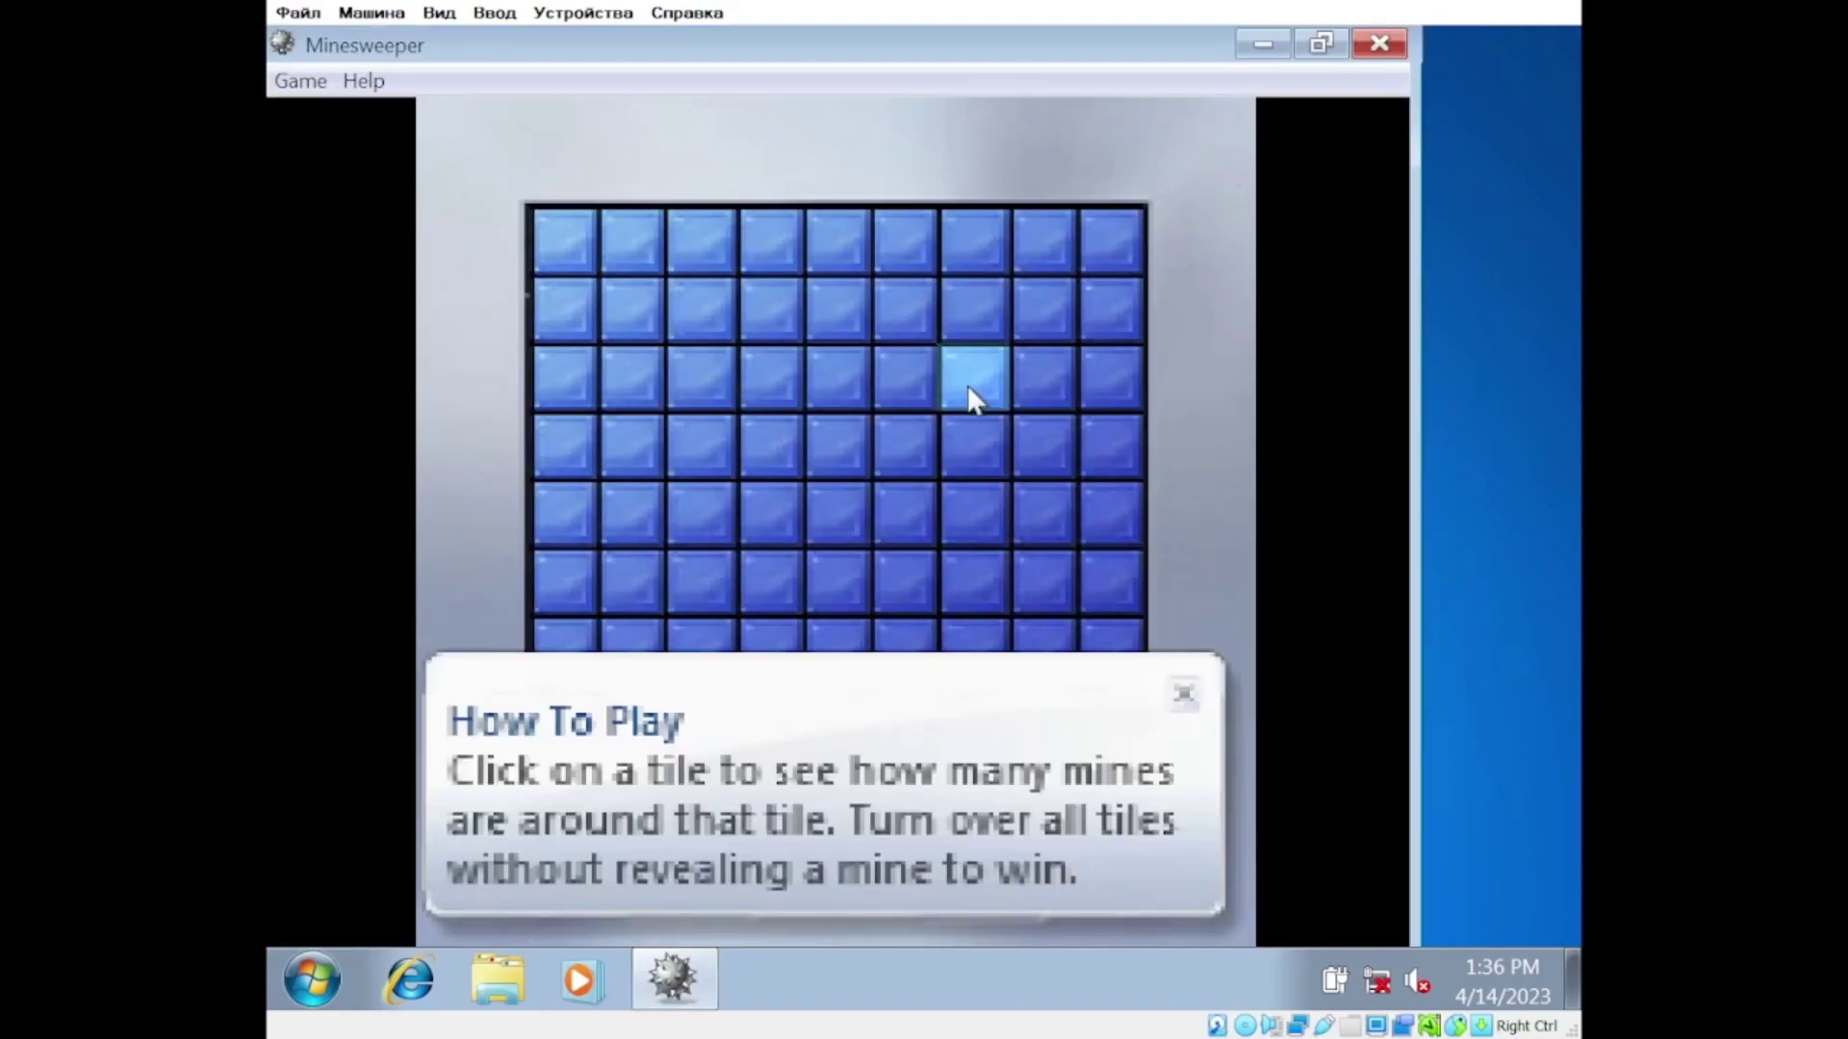
pyautogui.click(564, 241)
pyautogui.click(835, 445)
pyautogui.click(770, 241)
pyautogui.click(1149, 310)
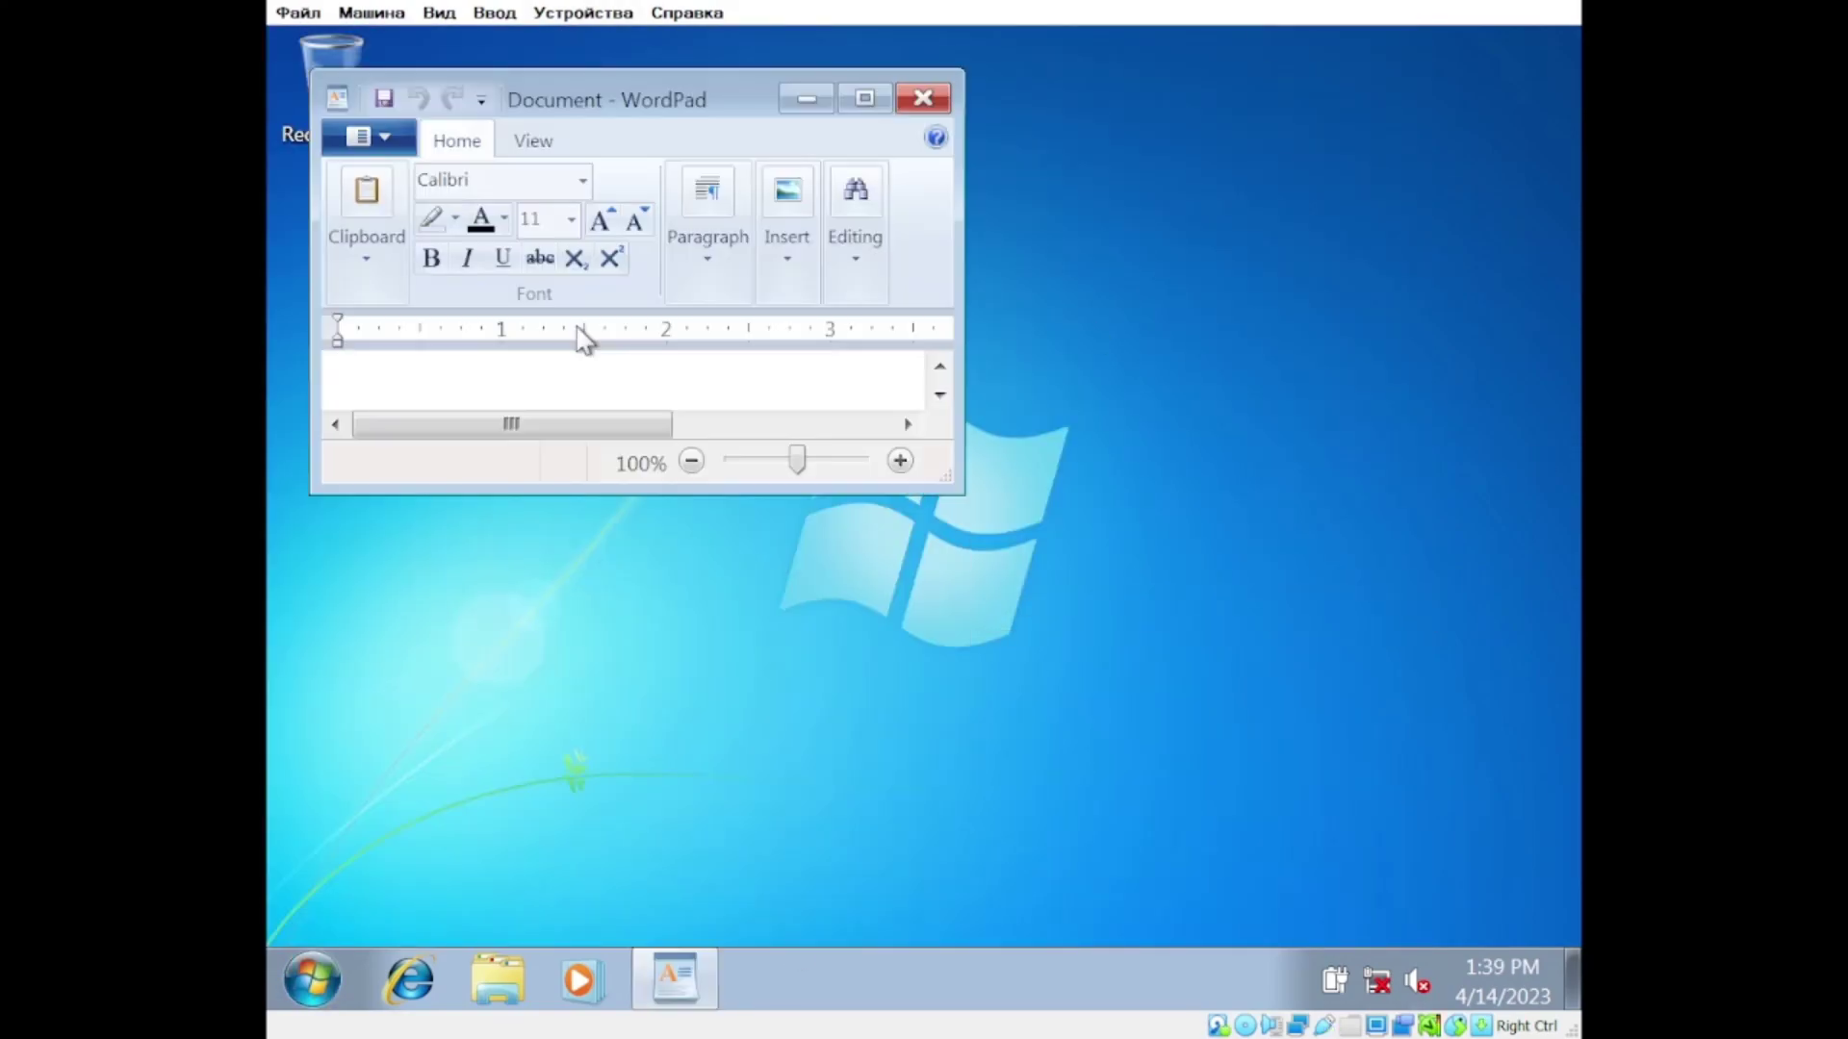
# Step: Type CTAB into WordPad and close it without saving
pyautogui.write('CTAB')
pyautogui.click(922, 98)
pyautogui.click(674, 313)
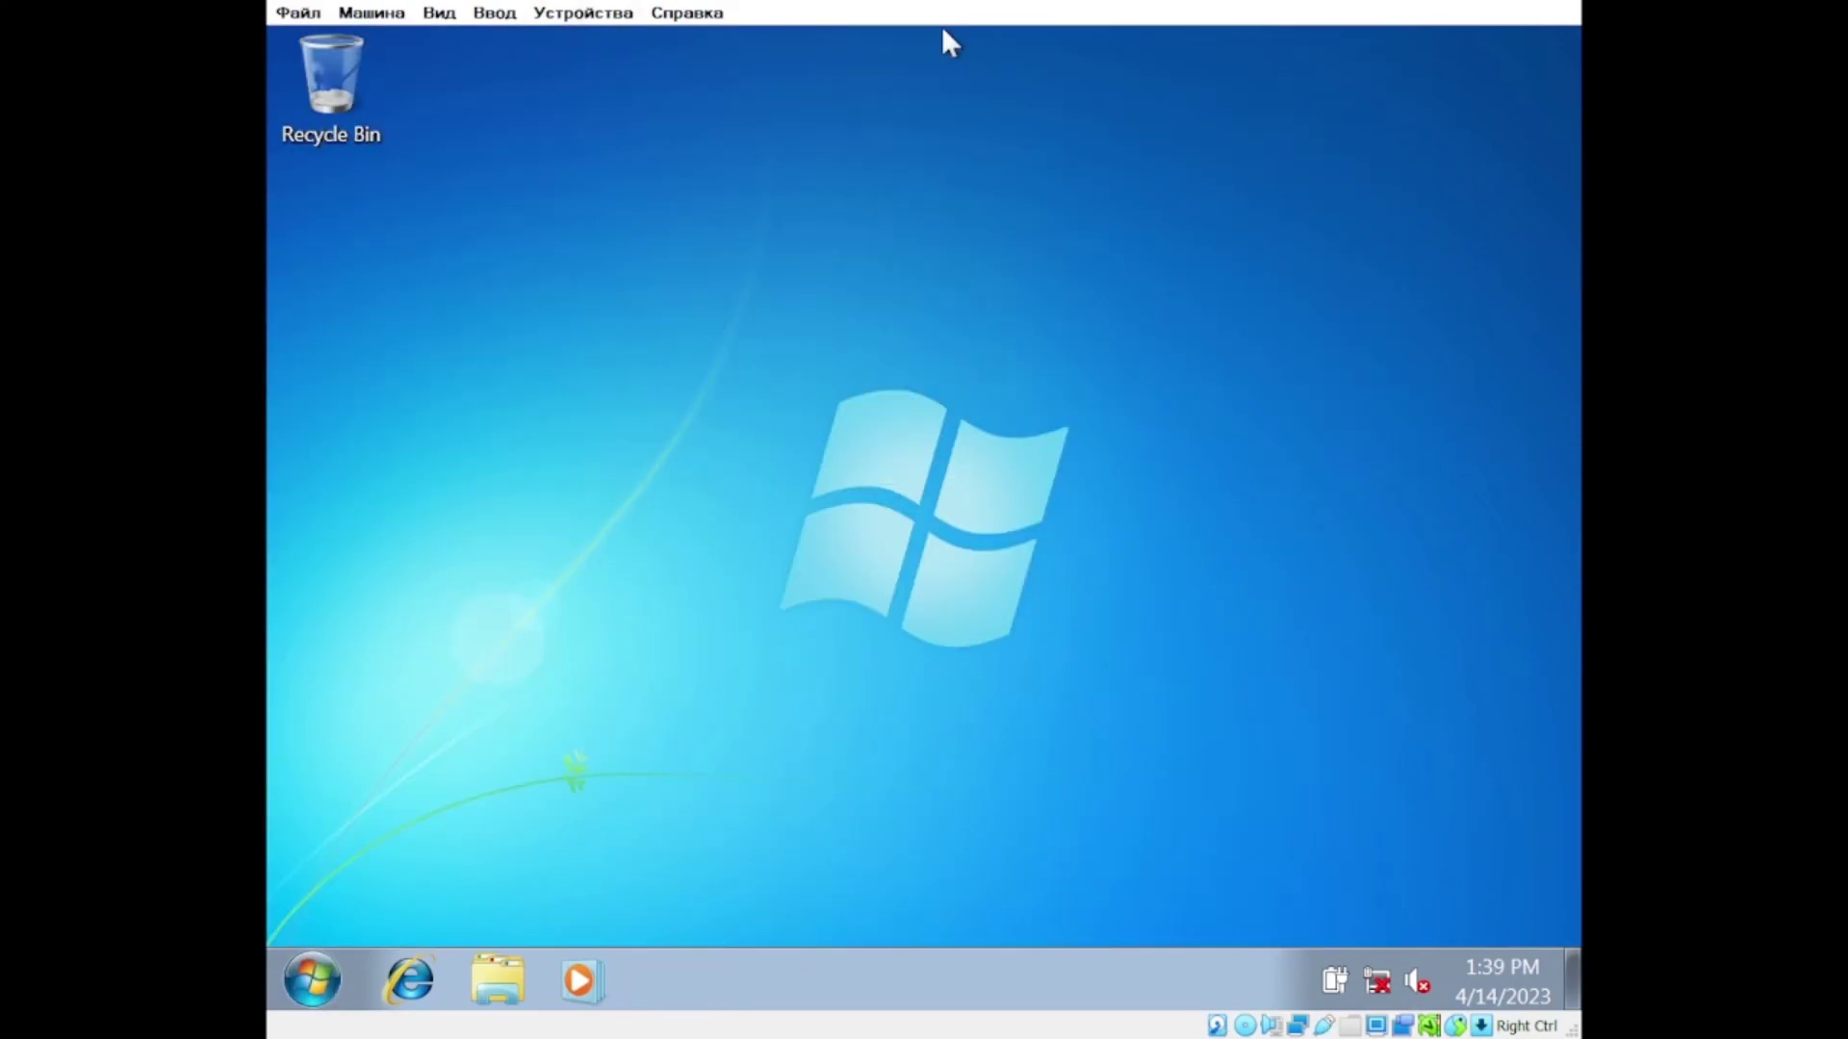
# Step: Run setup from the installation CD in Computer, granting administrator rights
pyautogui.click(311, 980)
pyautogui.click(775, 590)
pyautogui.doubleClick(756, 453)
pyautogui.click(1034, 614)
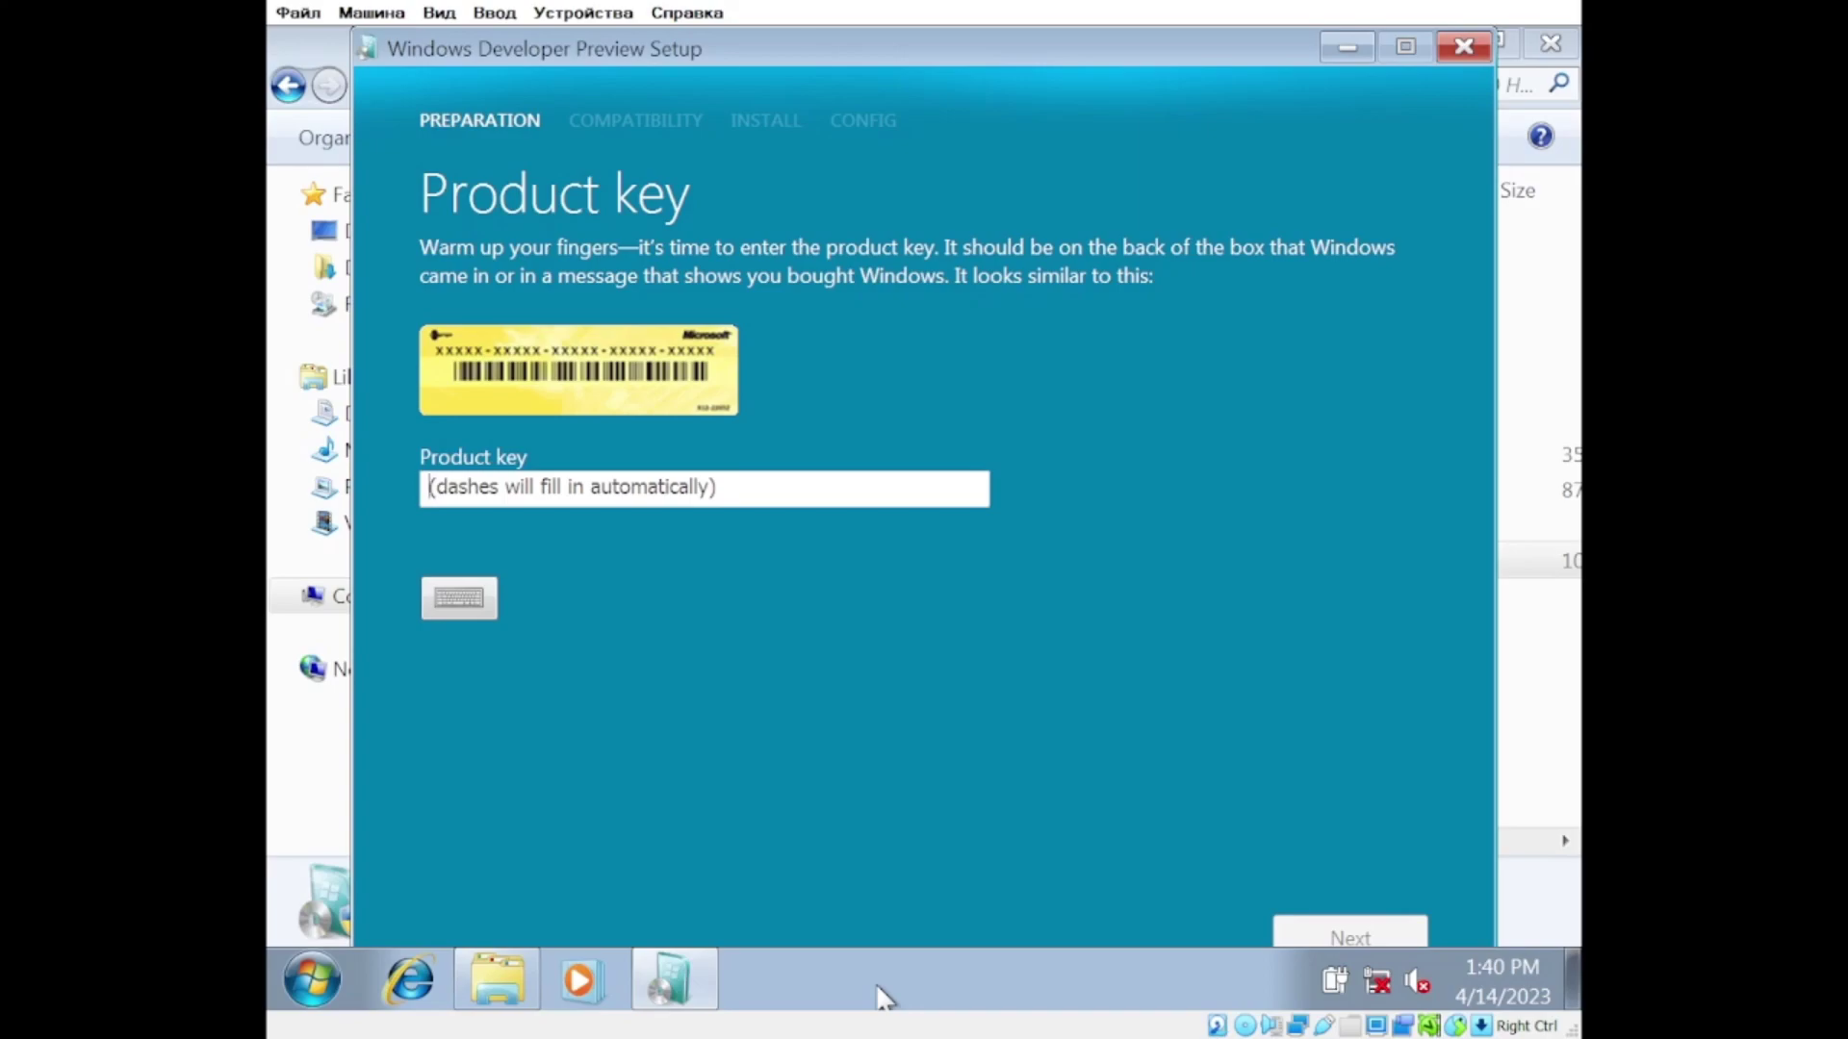
# Step: Enter the product key and choose to keep accounts, files and programs
pyautogui.click(452, 495)
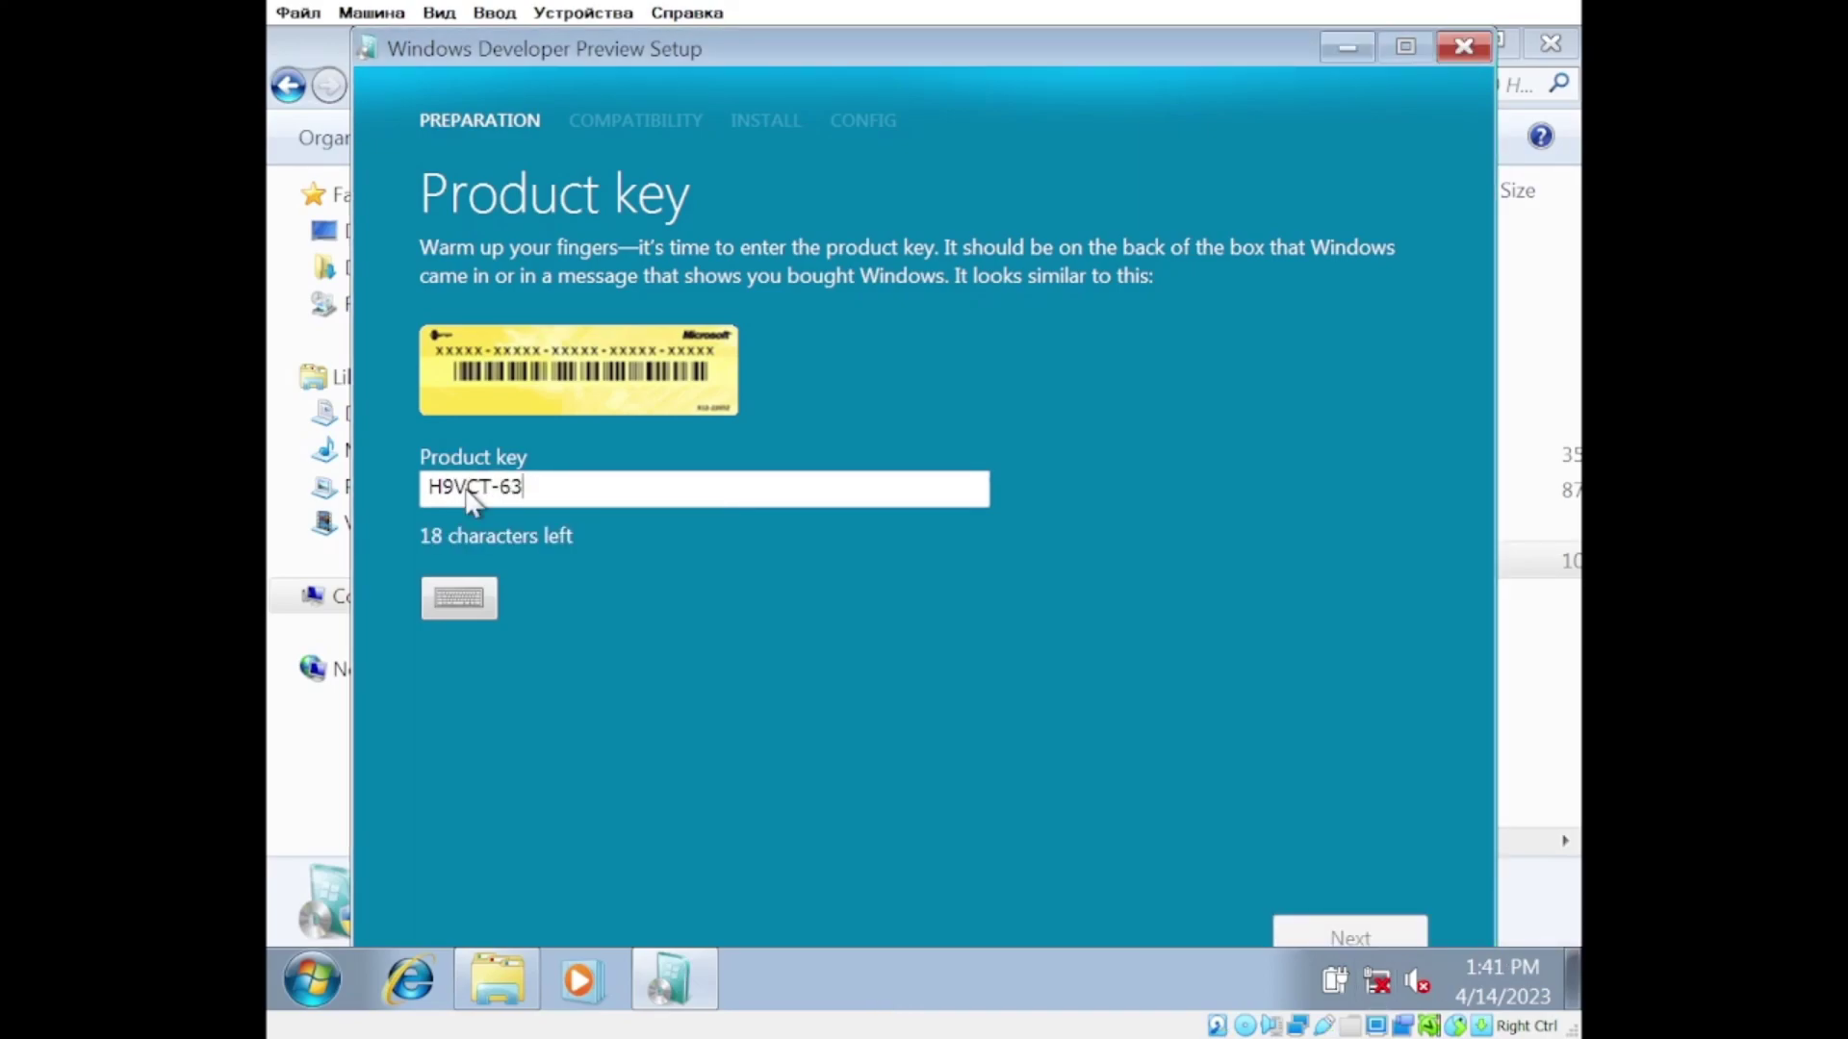
pyautogui.press('Return')
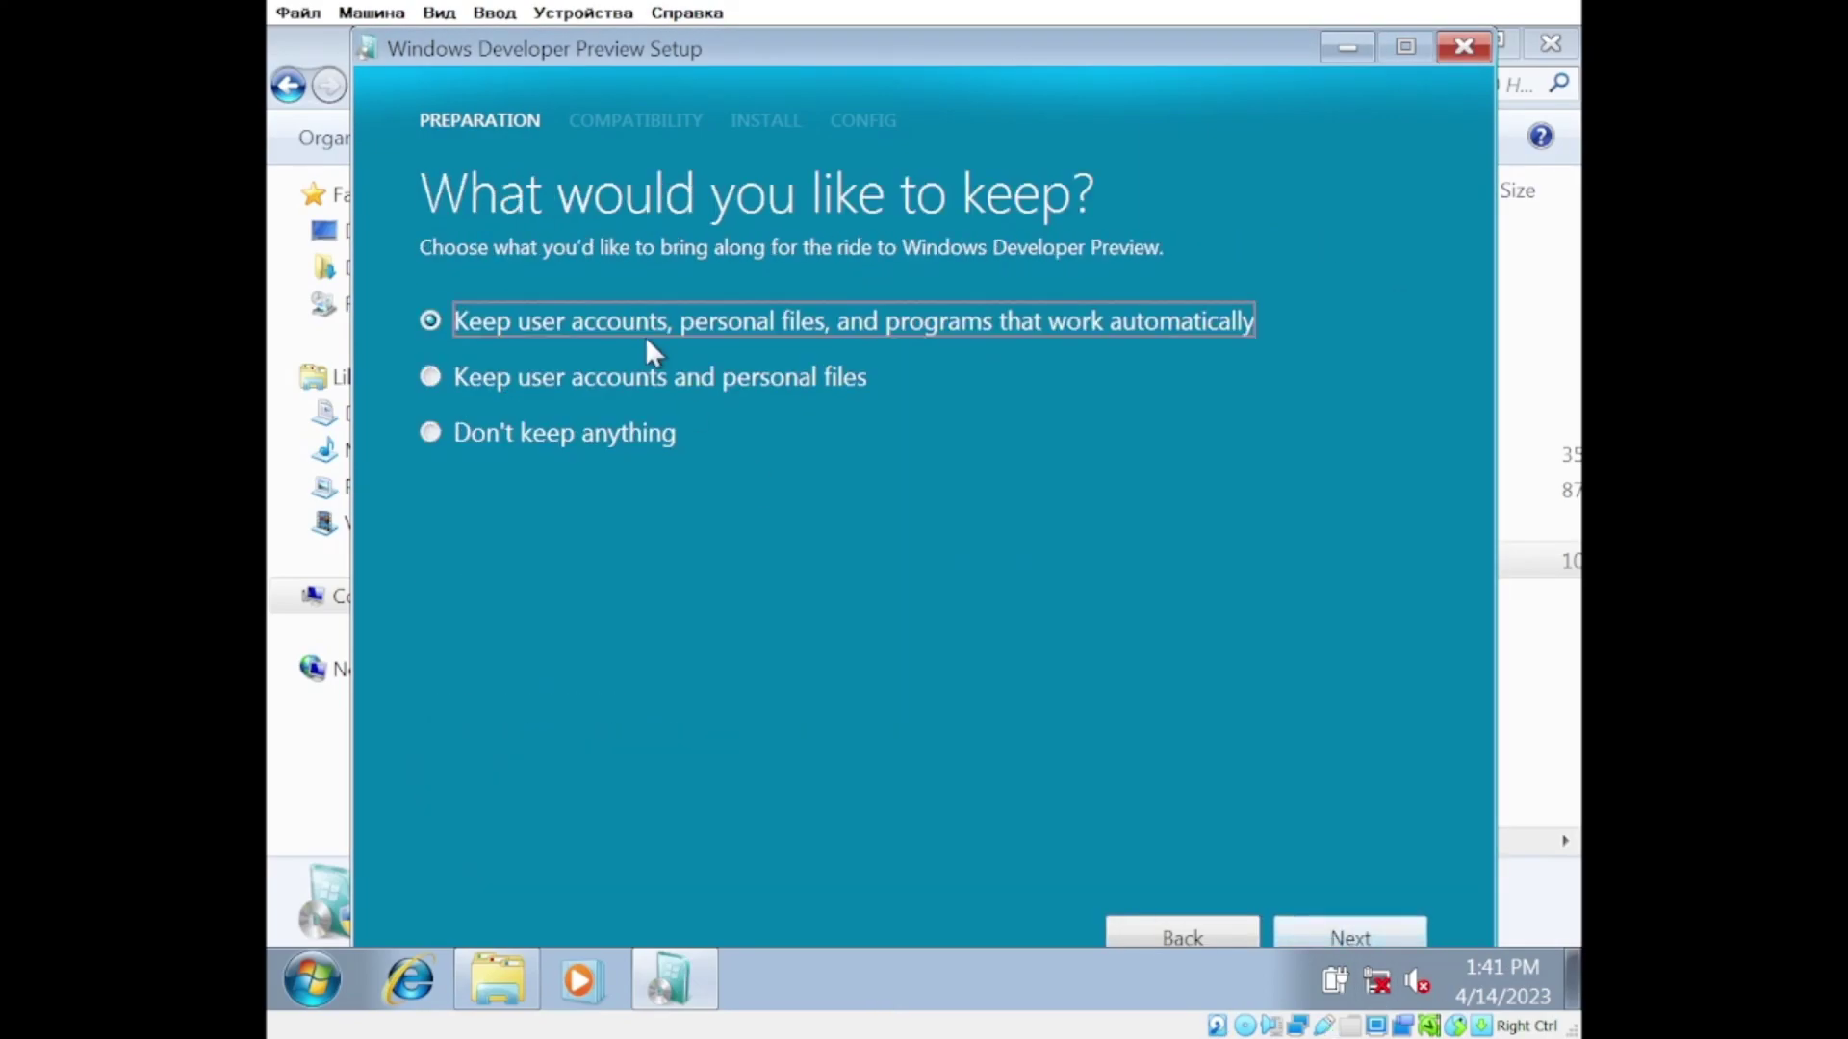
pyautogui.click(1397, 927)
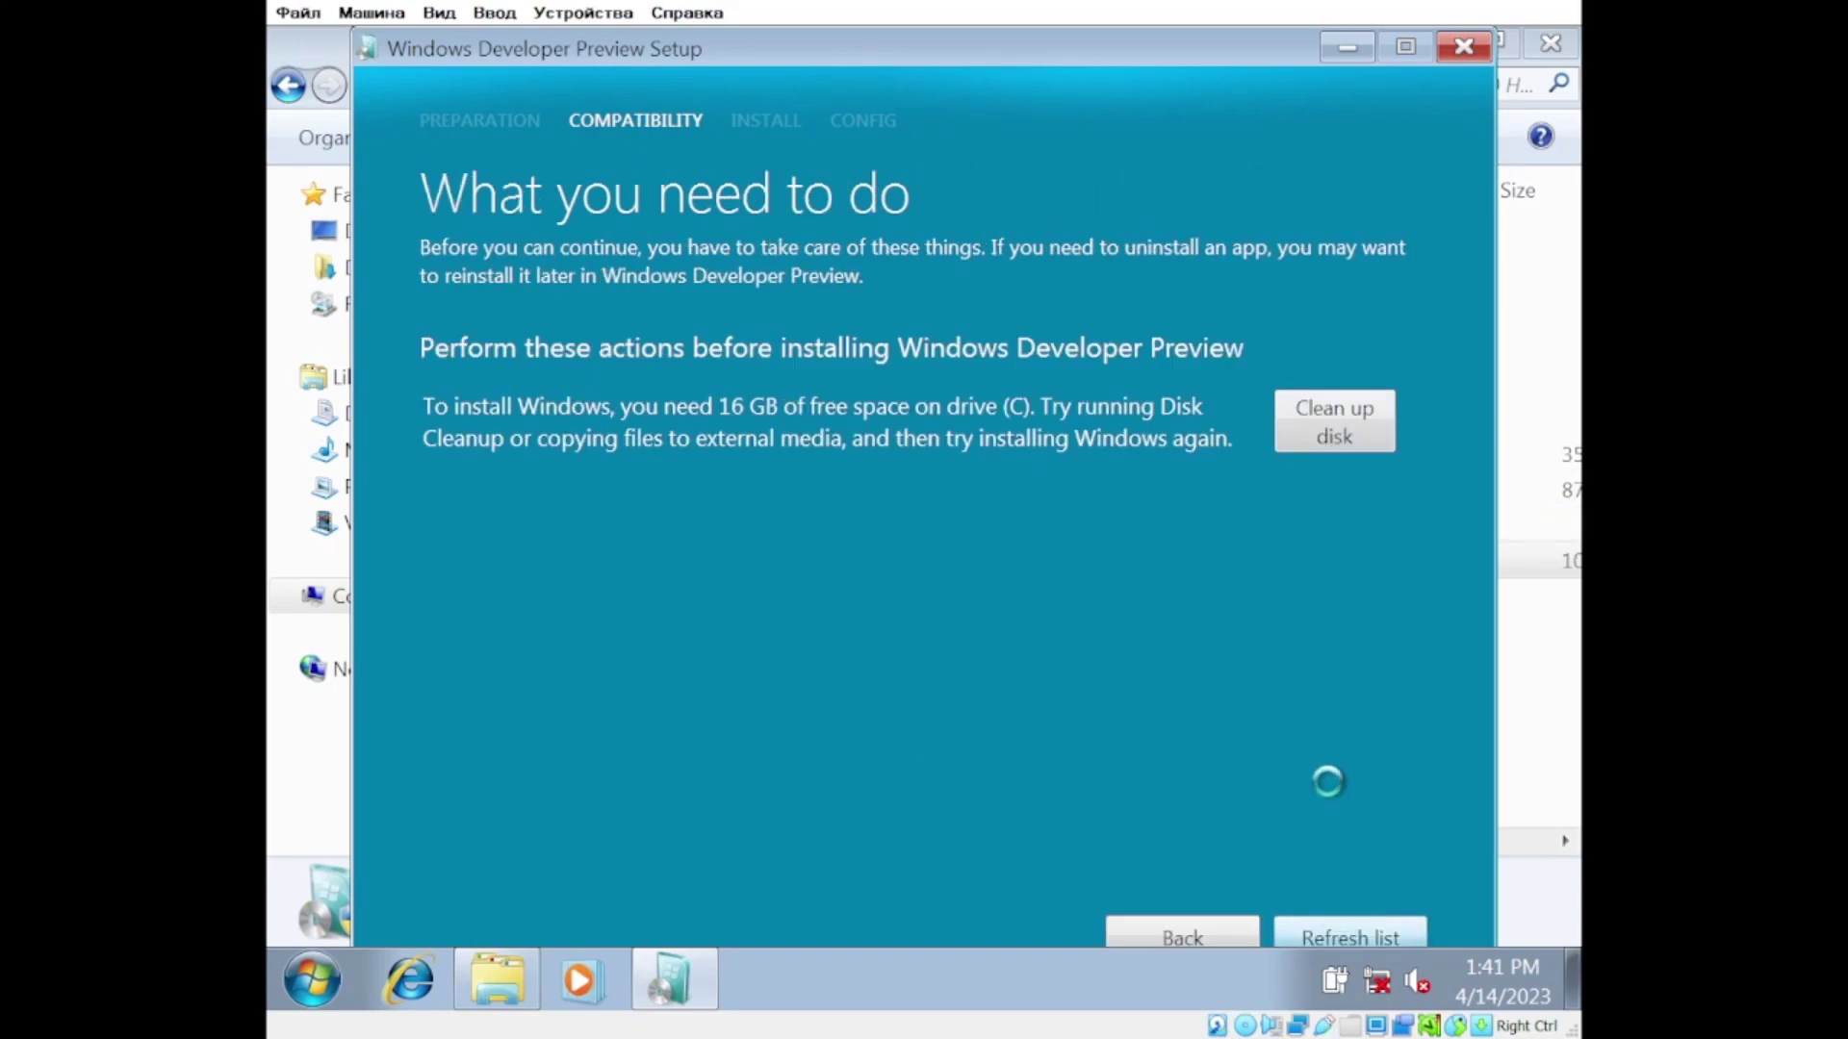
# Step: Delete the Windows.old folder from C:, confirming removal of all protected system files
pyautogui.click(1318, 442)
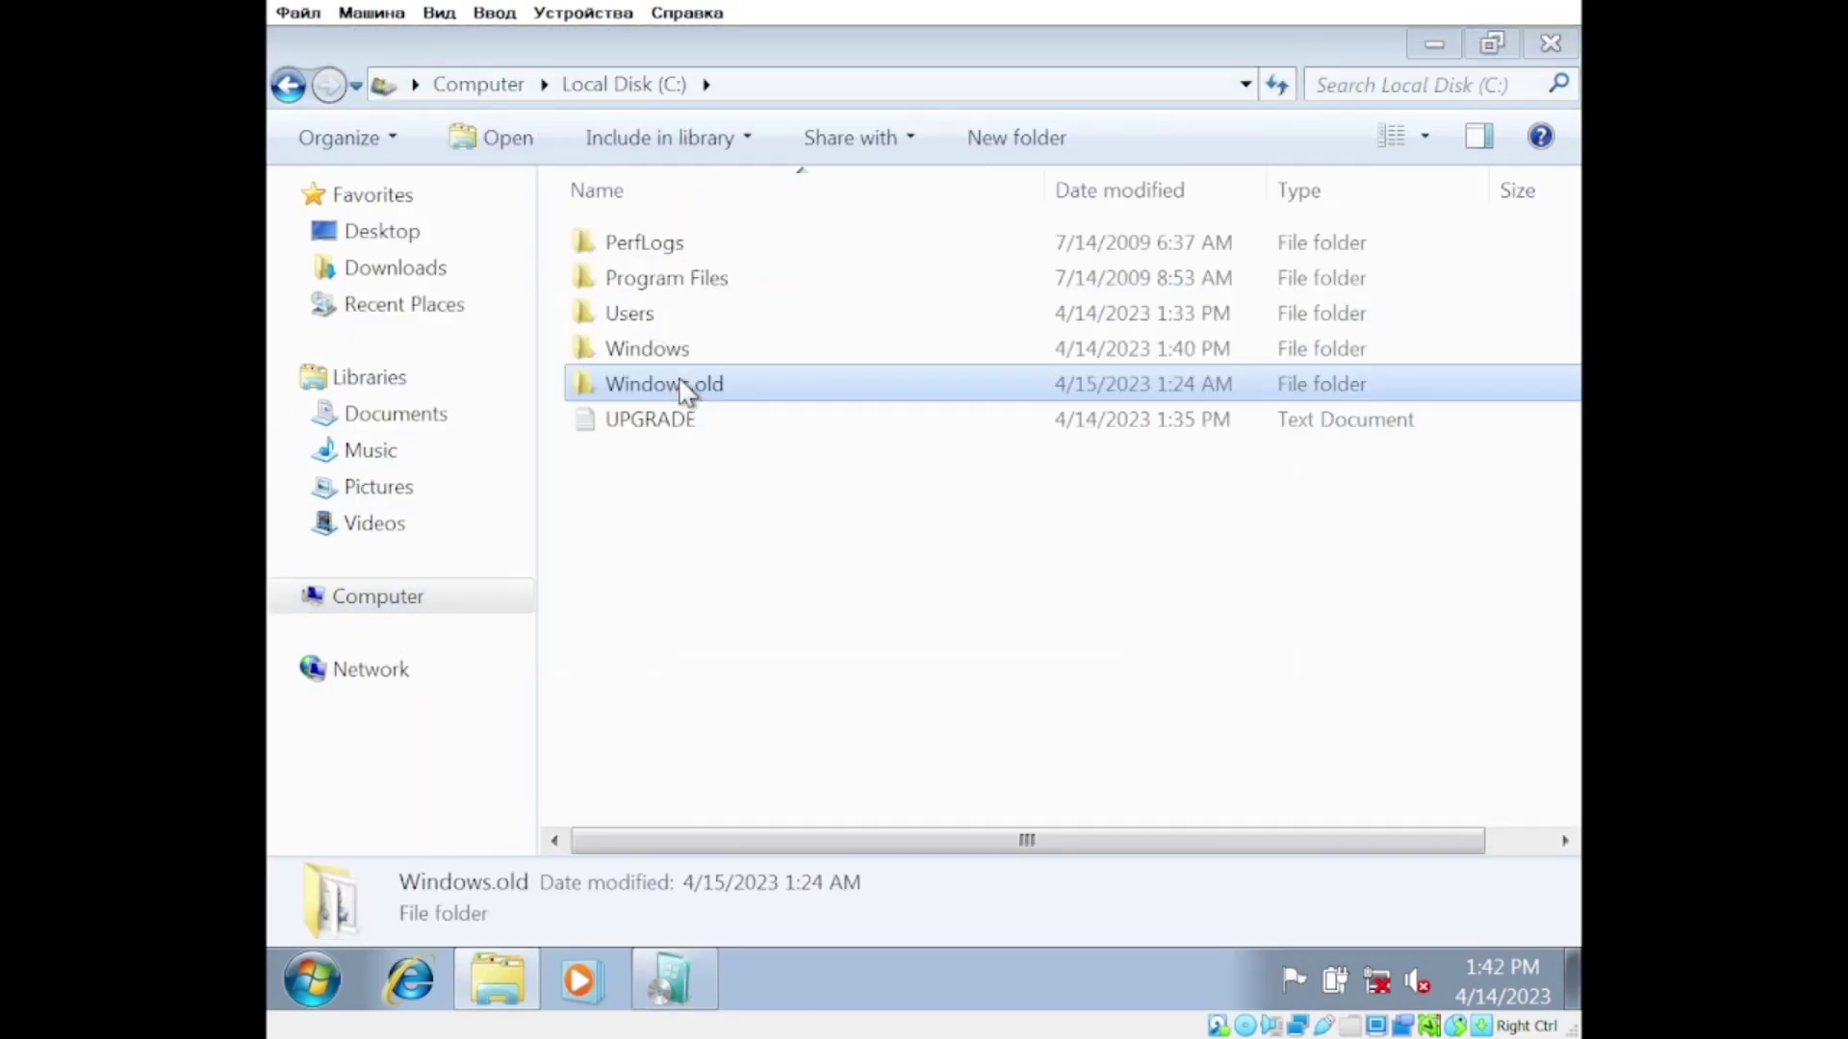
pyautogui.press('Delete')
pyautogui.click(685, 693)
pyautogui.click(892, 628)
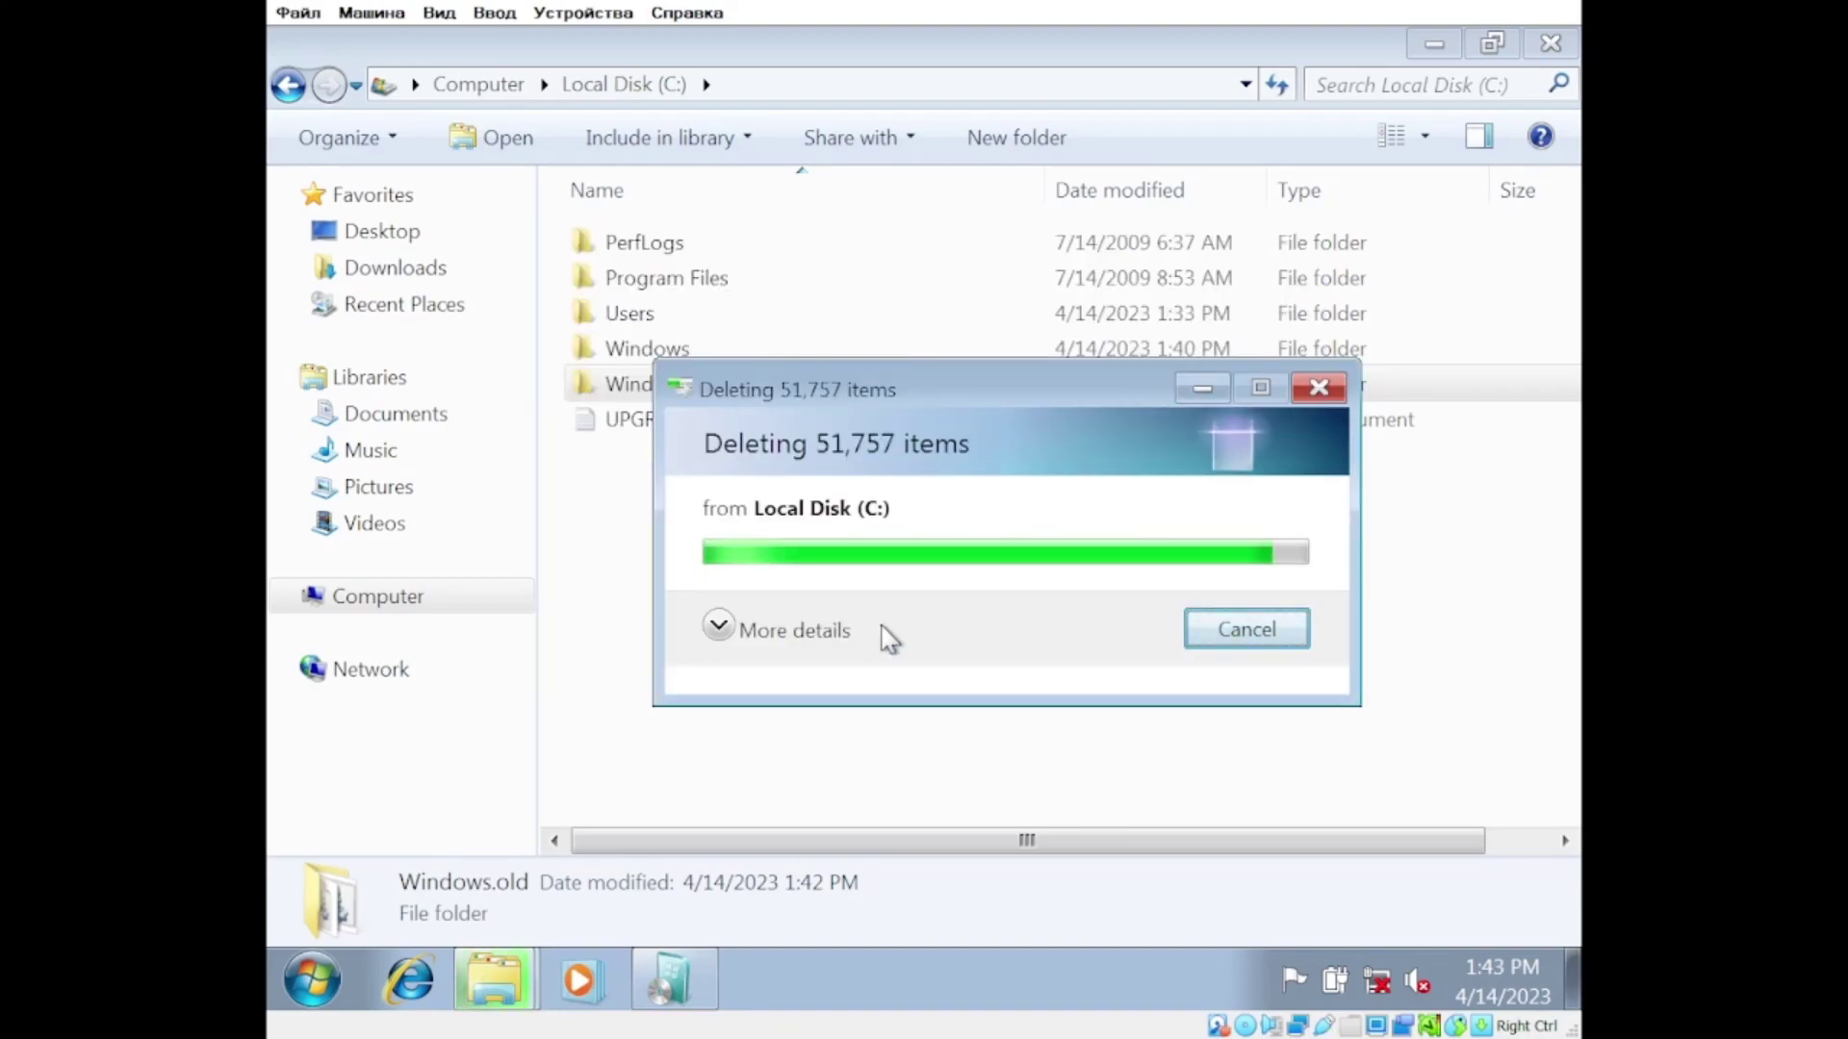
pyautogui.click(1550, 42)
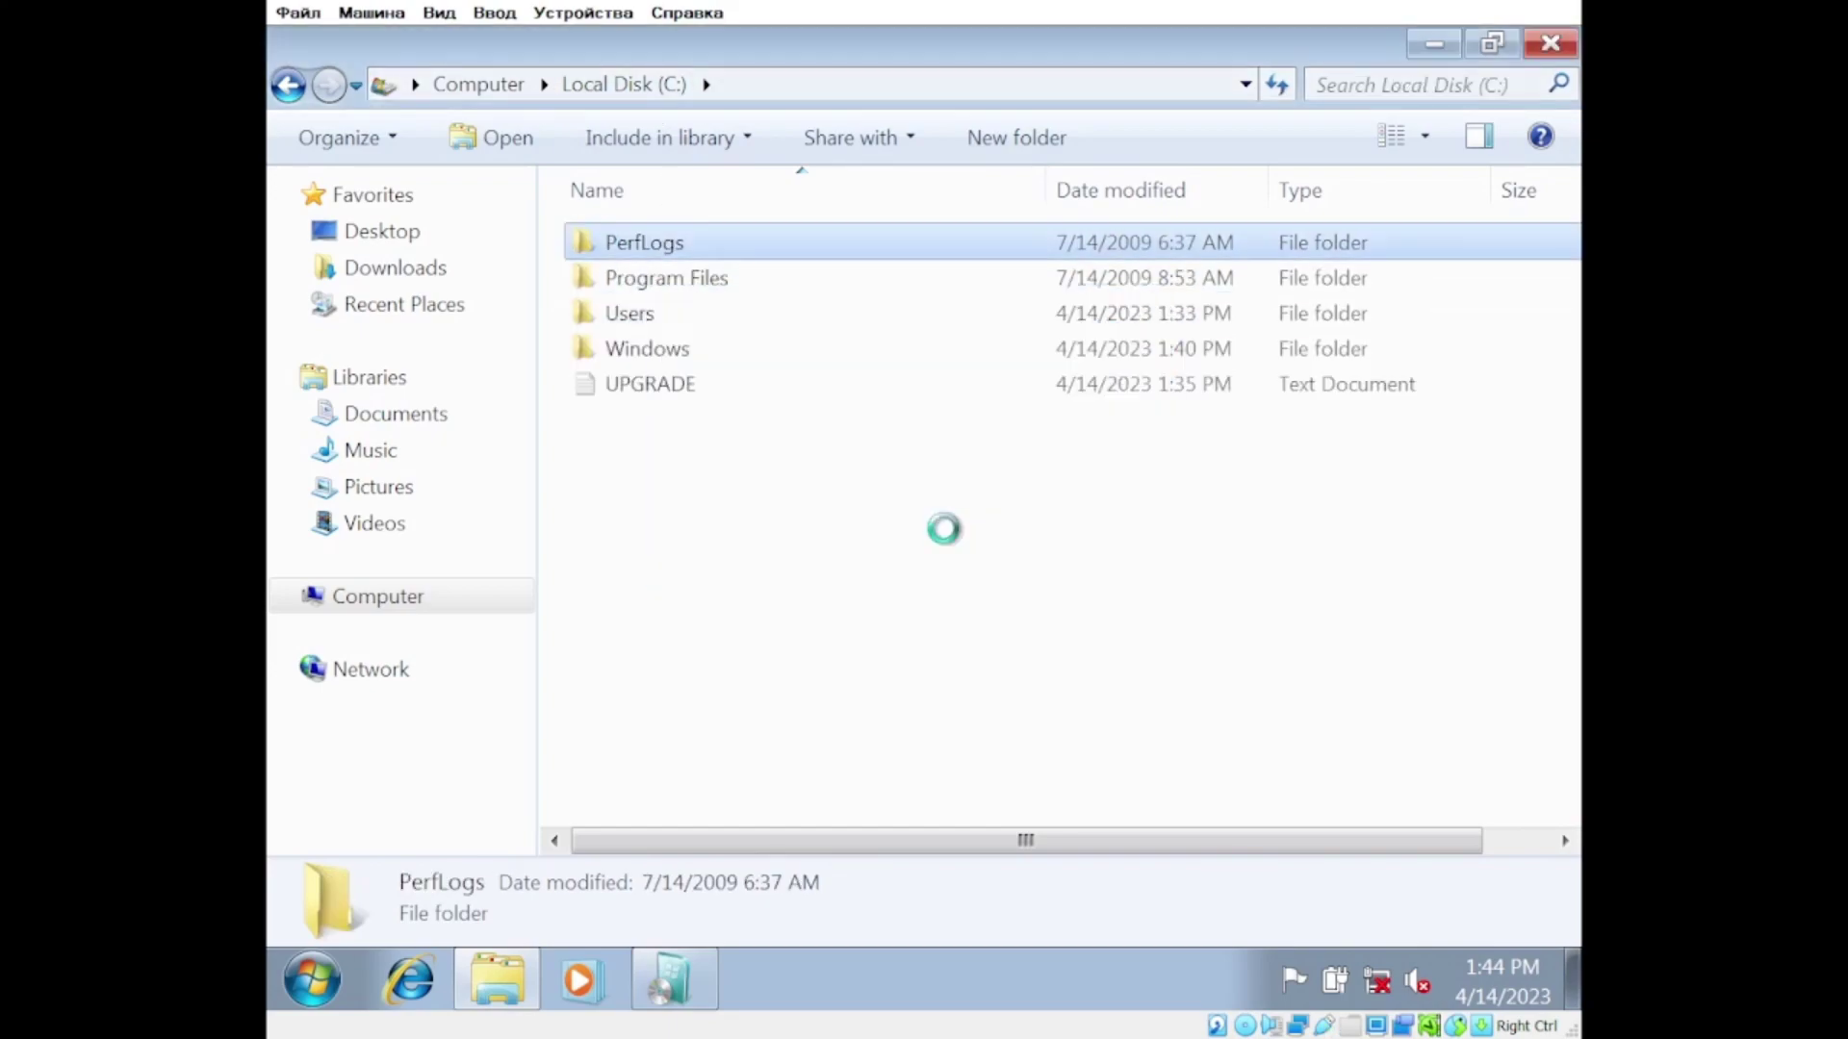
# Step: Run Disk Cleanup on C: and permanently delete the checked file types
pyautogui.click(510, 89)
pyautogui.click(413, 605)
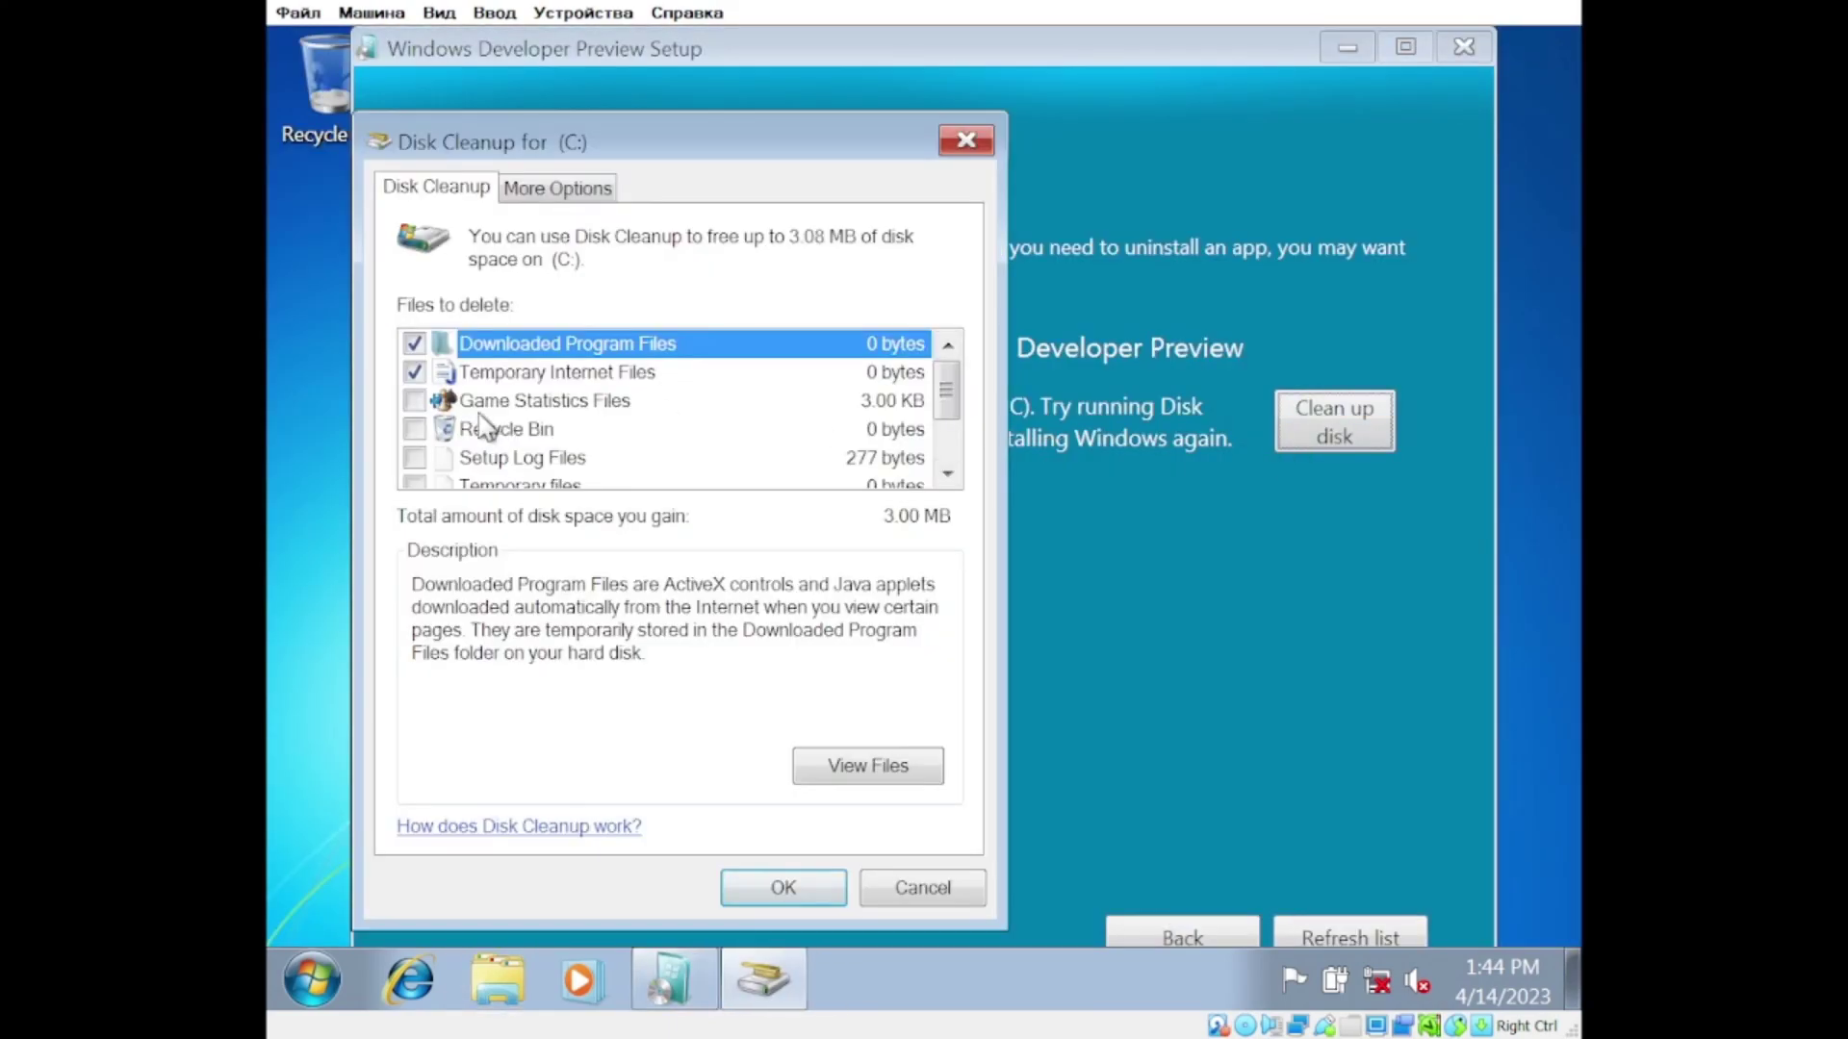
pyautogui.click(783, 887)
pyautogui.click(926, 517)
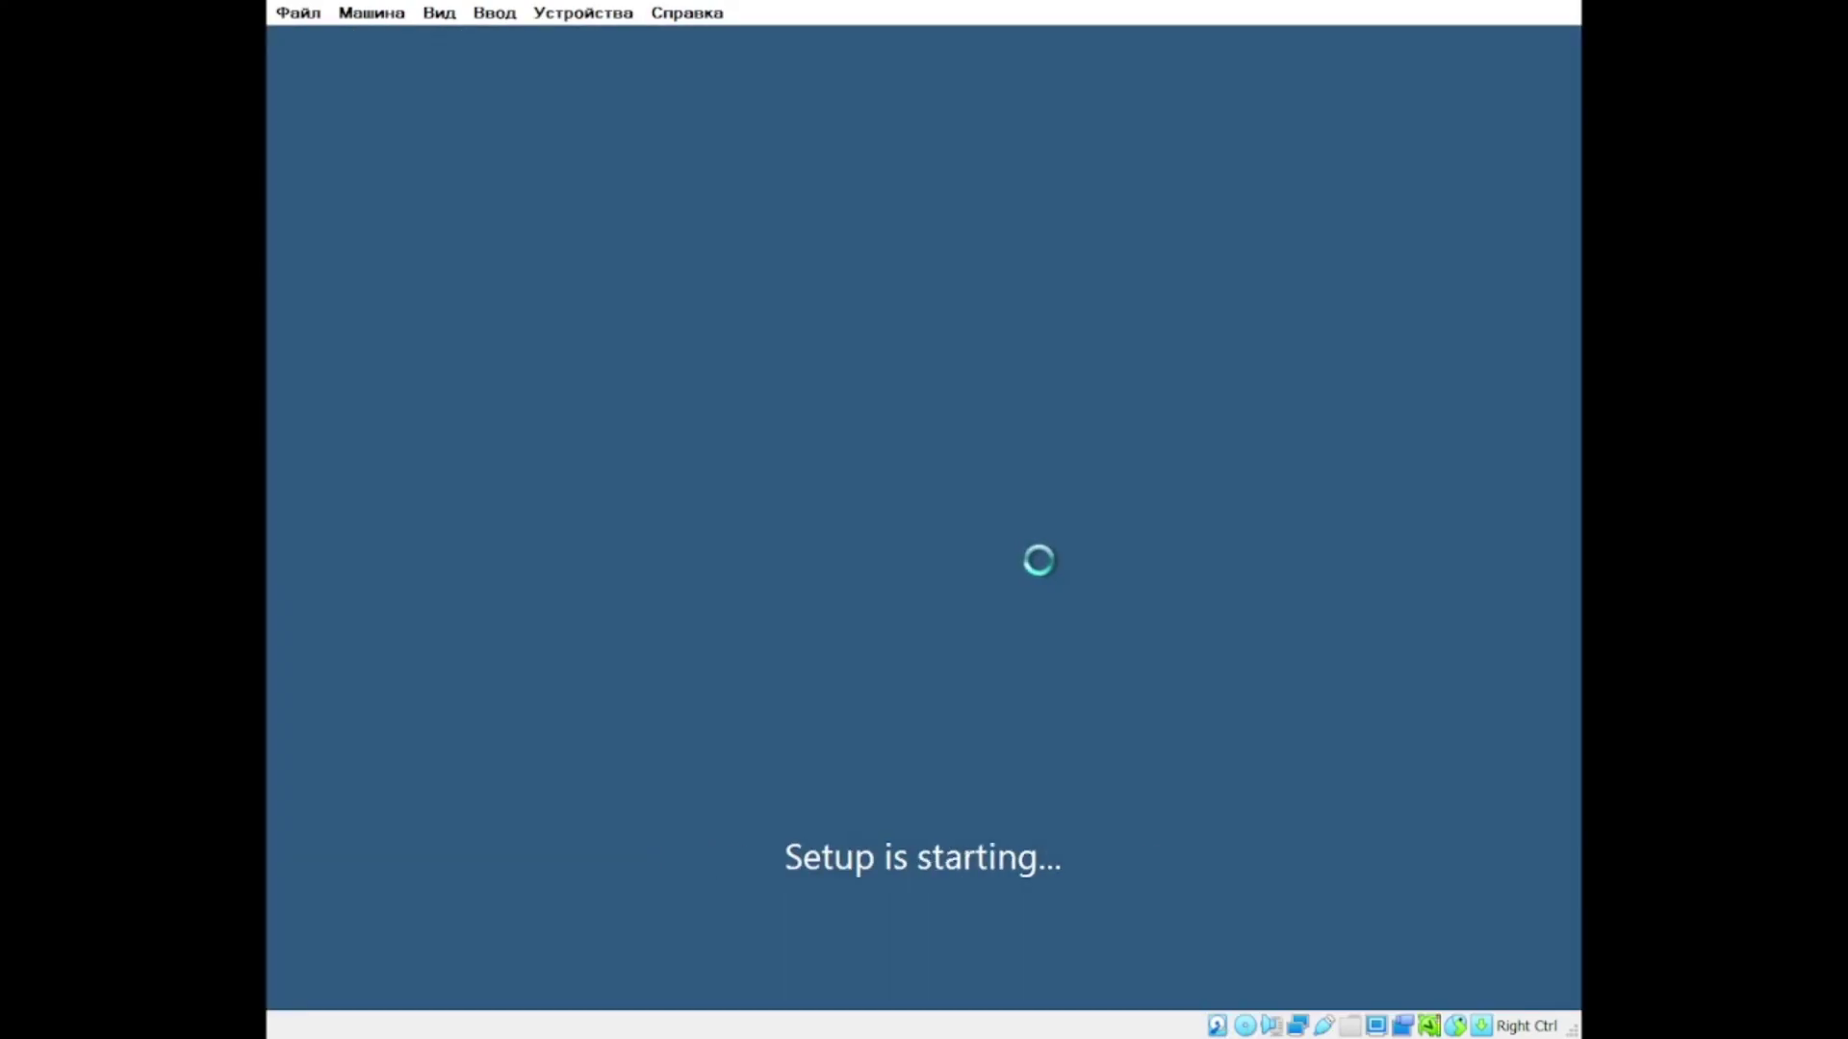
# Step: Retry setup without online updates, choose Upgrade, and close the compatibility report
pyautogui.click(967, 493)
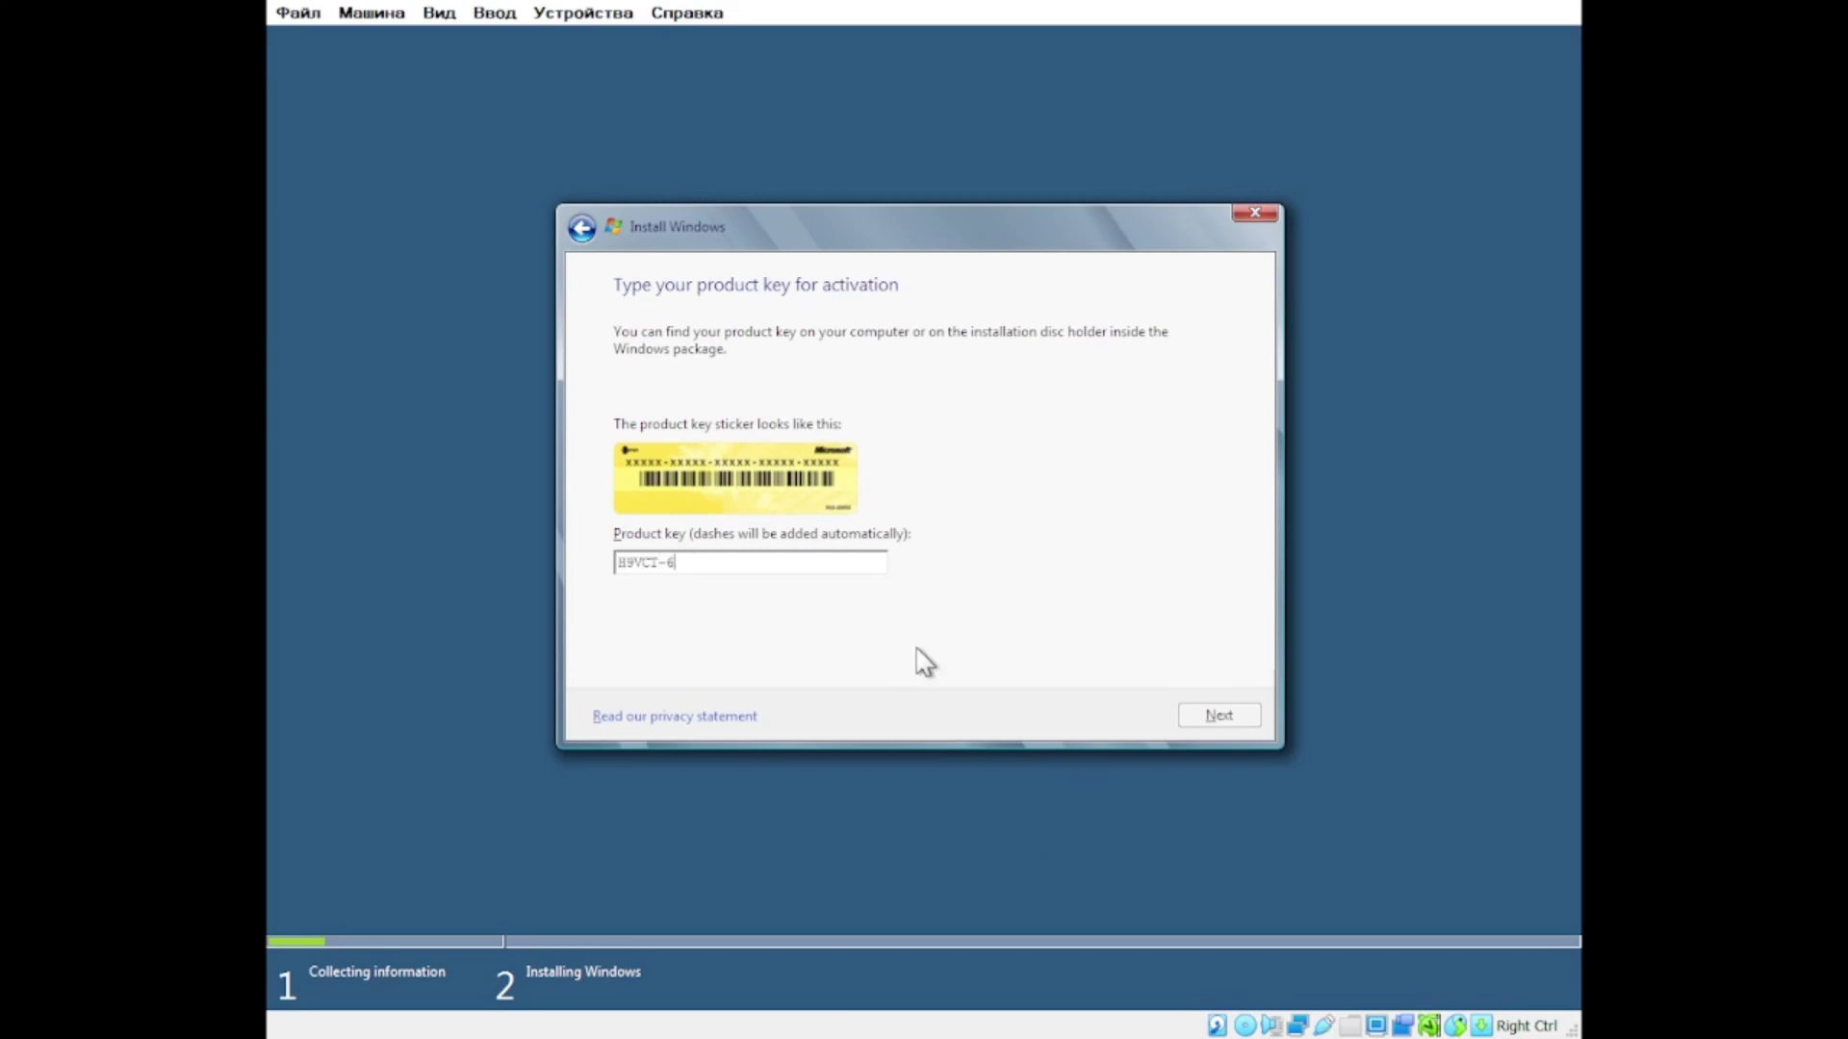
pyautogui.click(1198, 720)
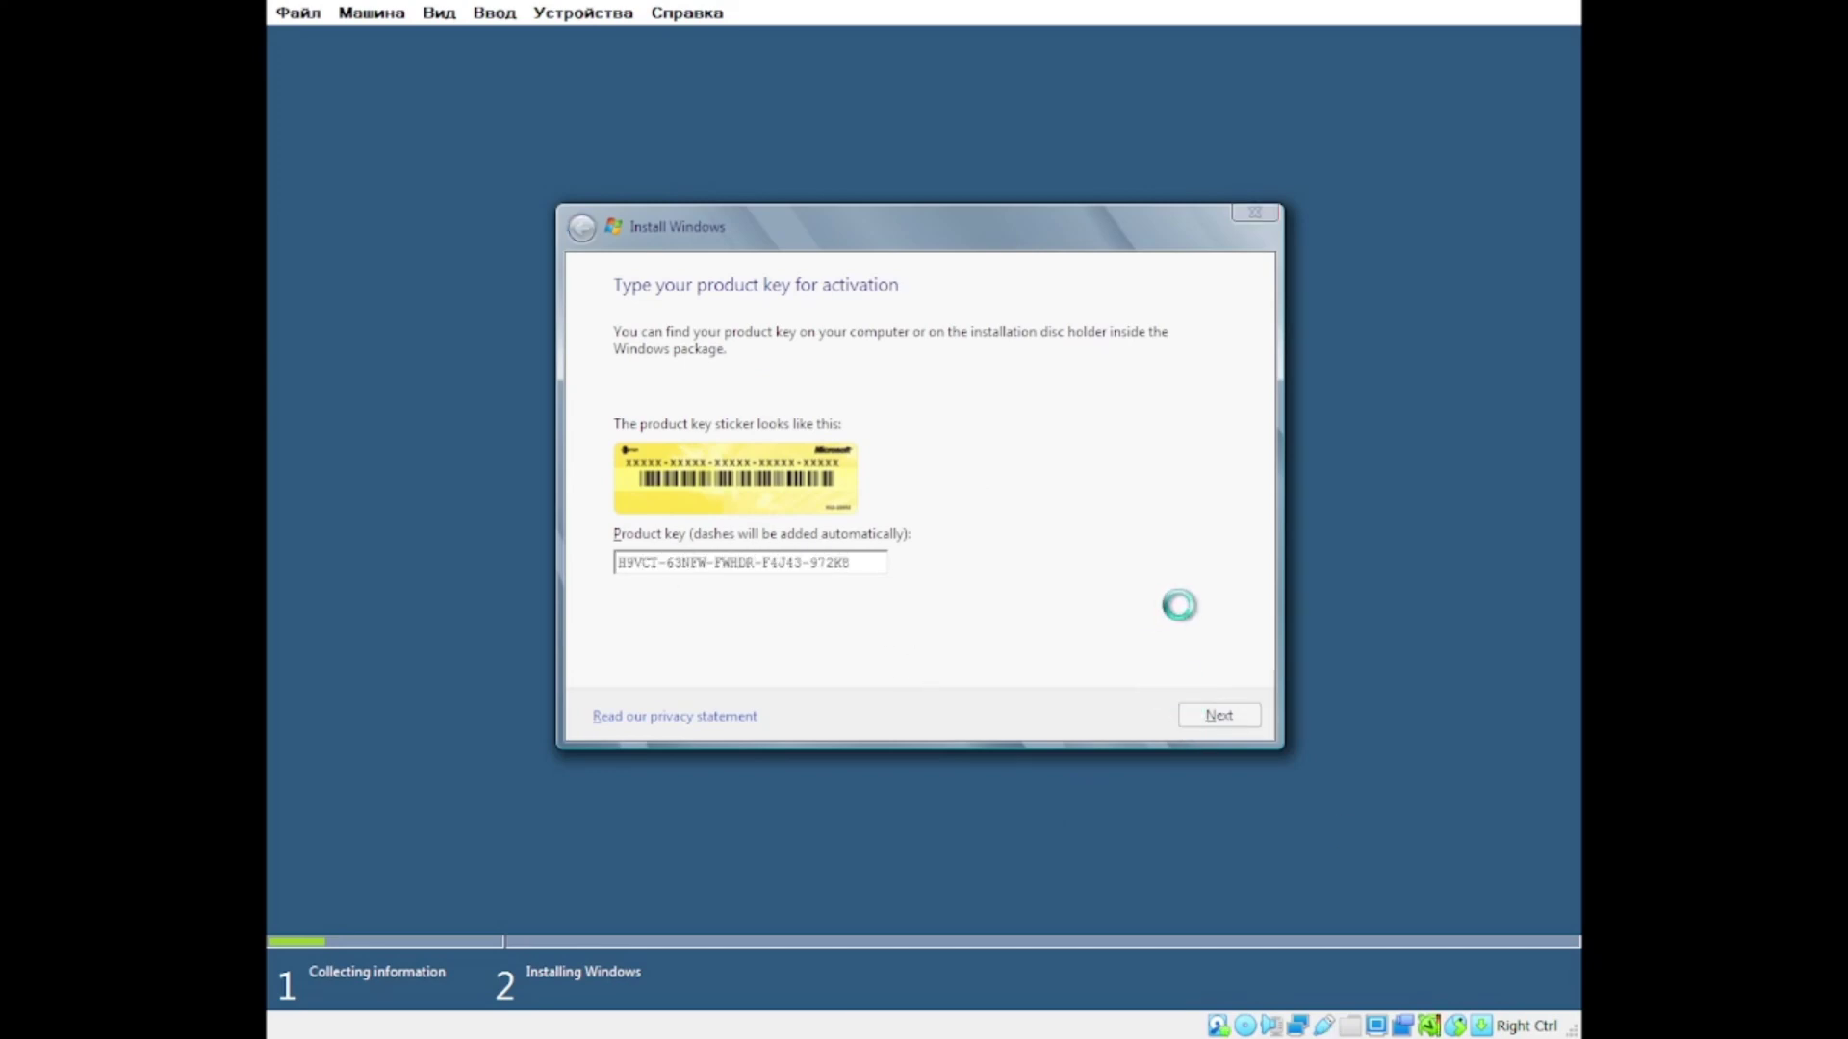
pyautogui.click(998, 417)
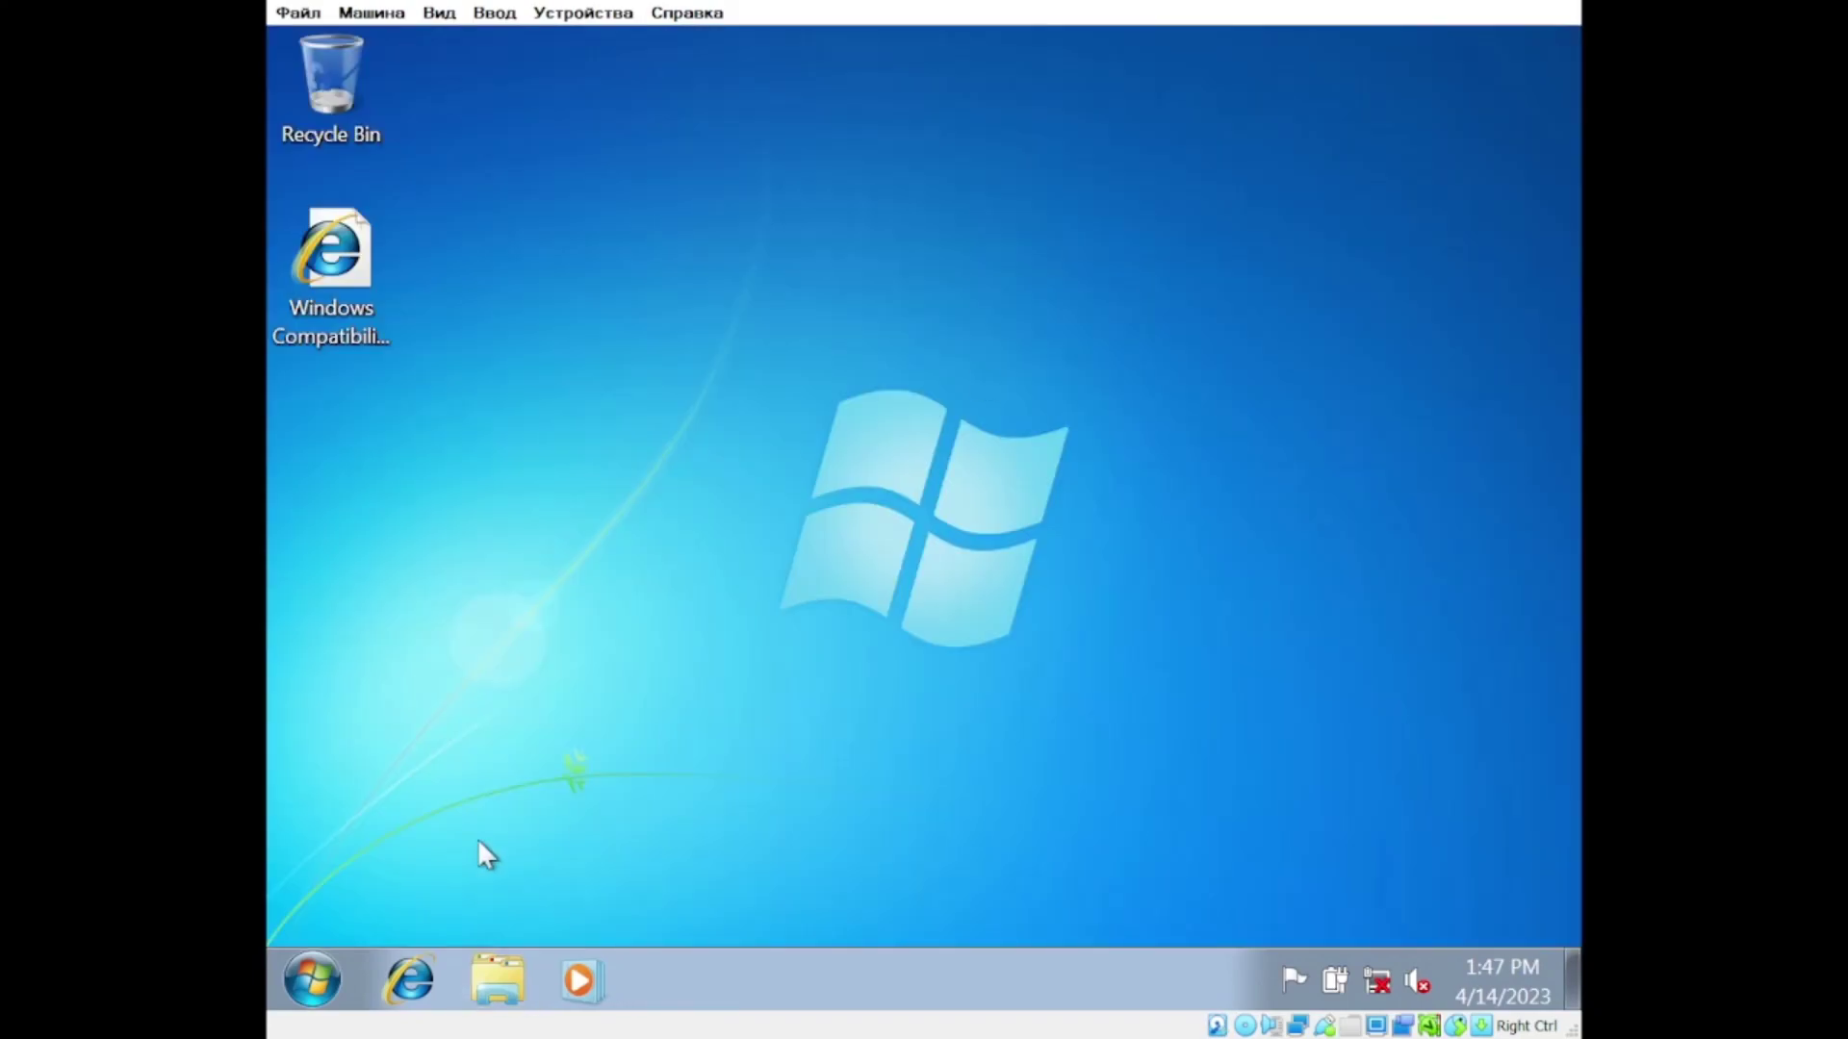
pyautogui.click(311, 979)
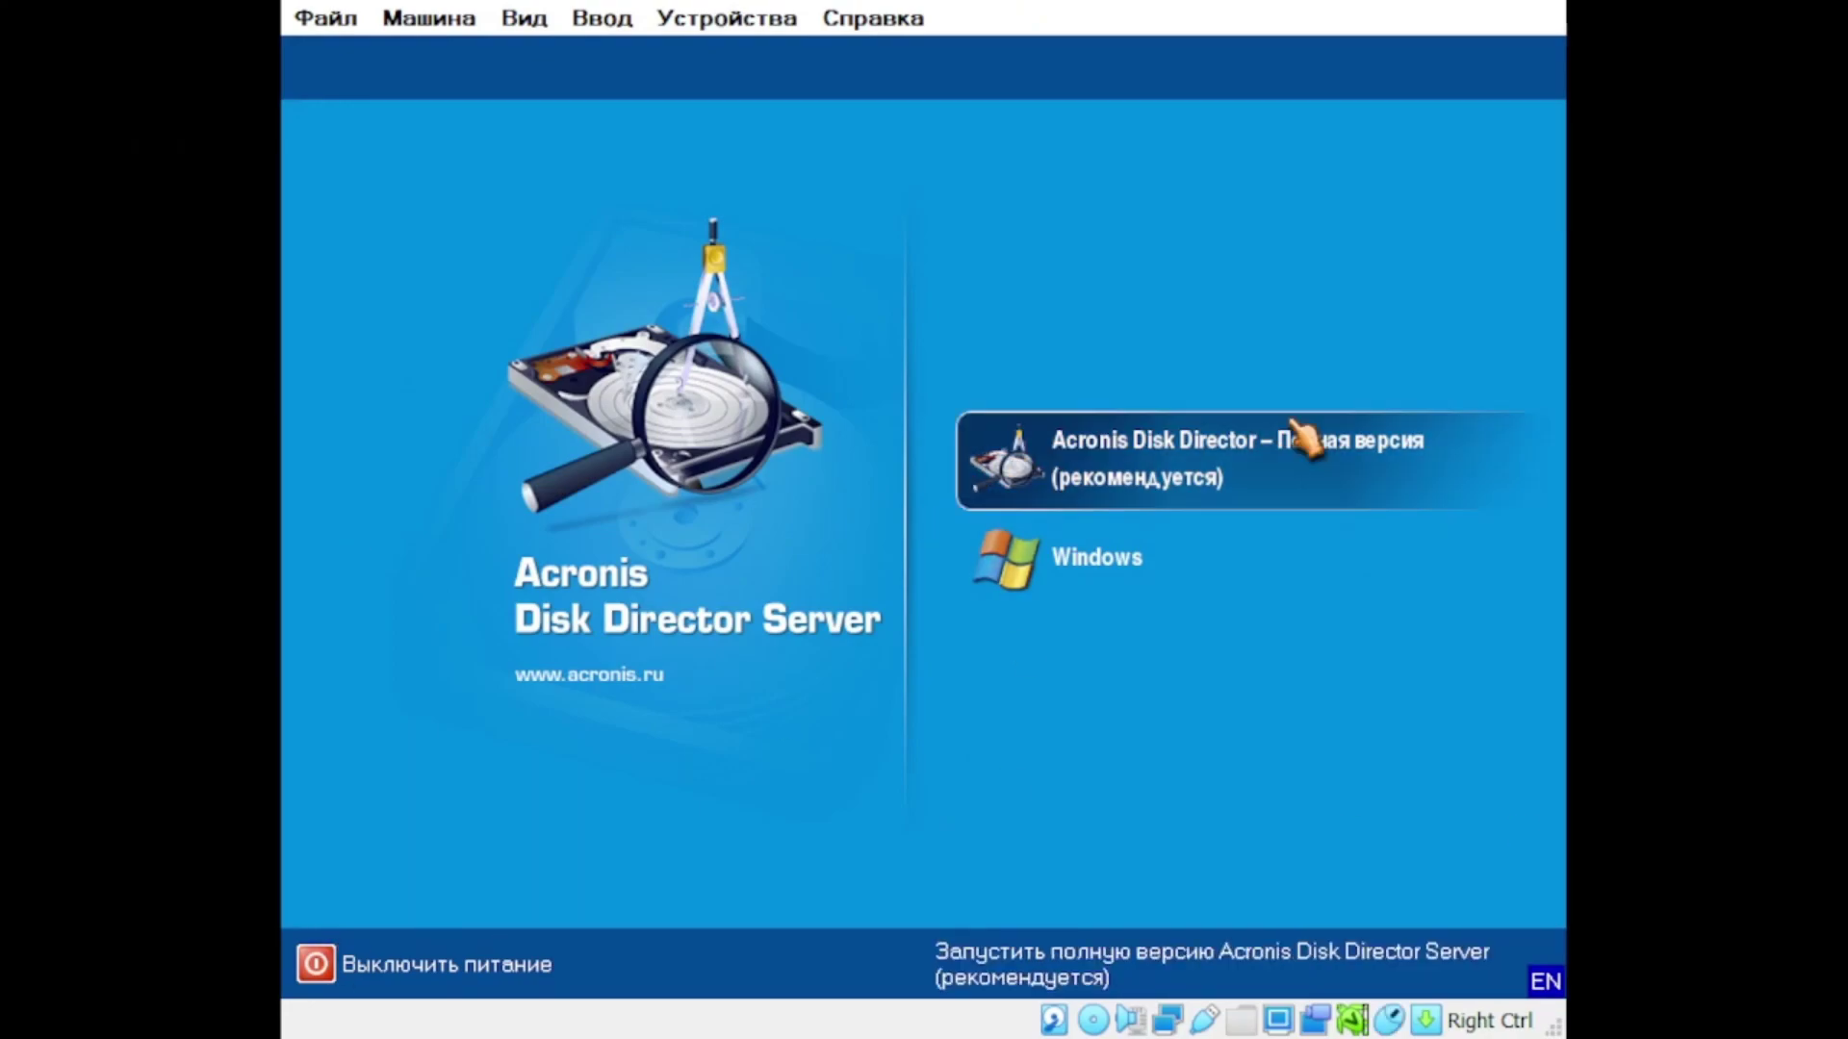
# Step: Run full Acronis Disk Director's free-space wizard to enlarge C:, then let the VM restart
pyautogui.click(1303, 440)
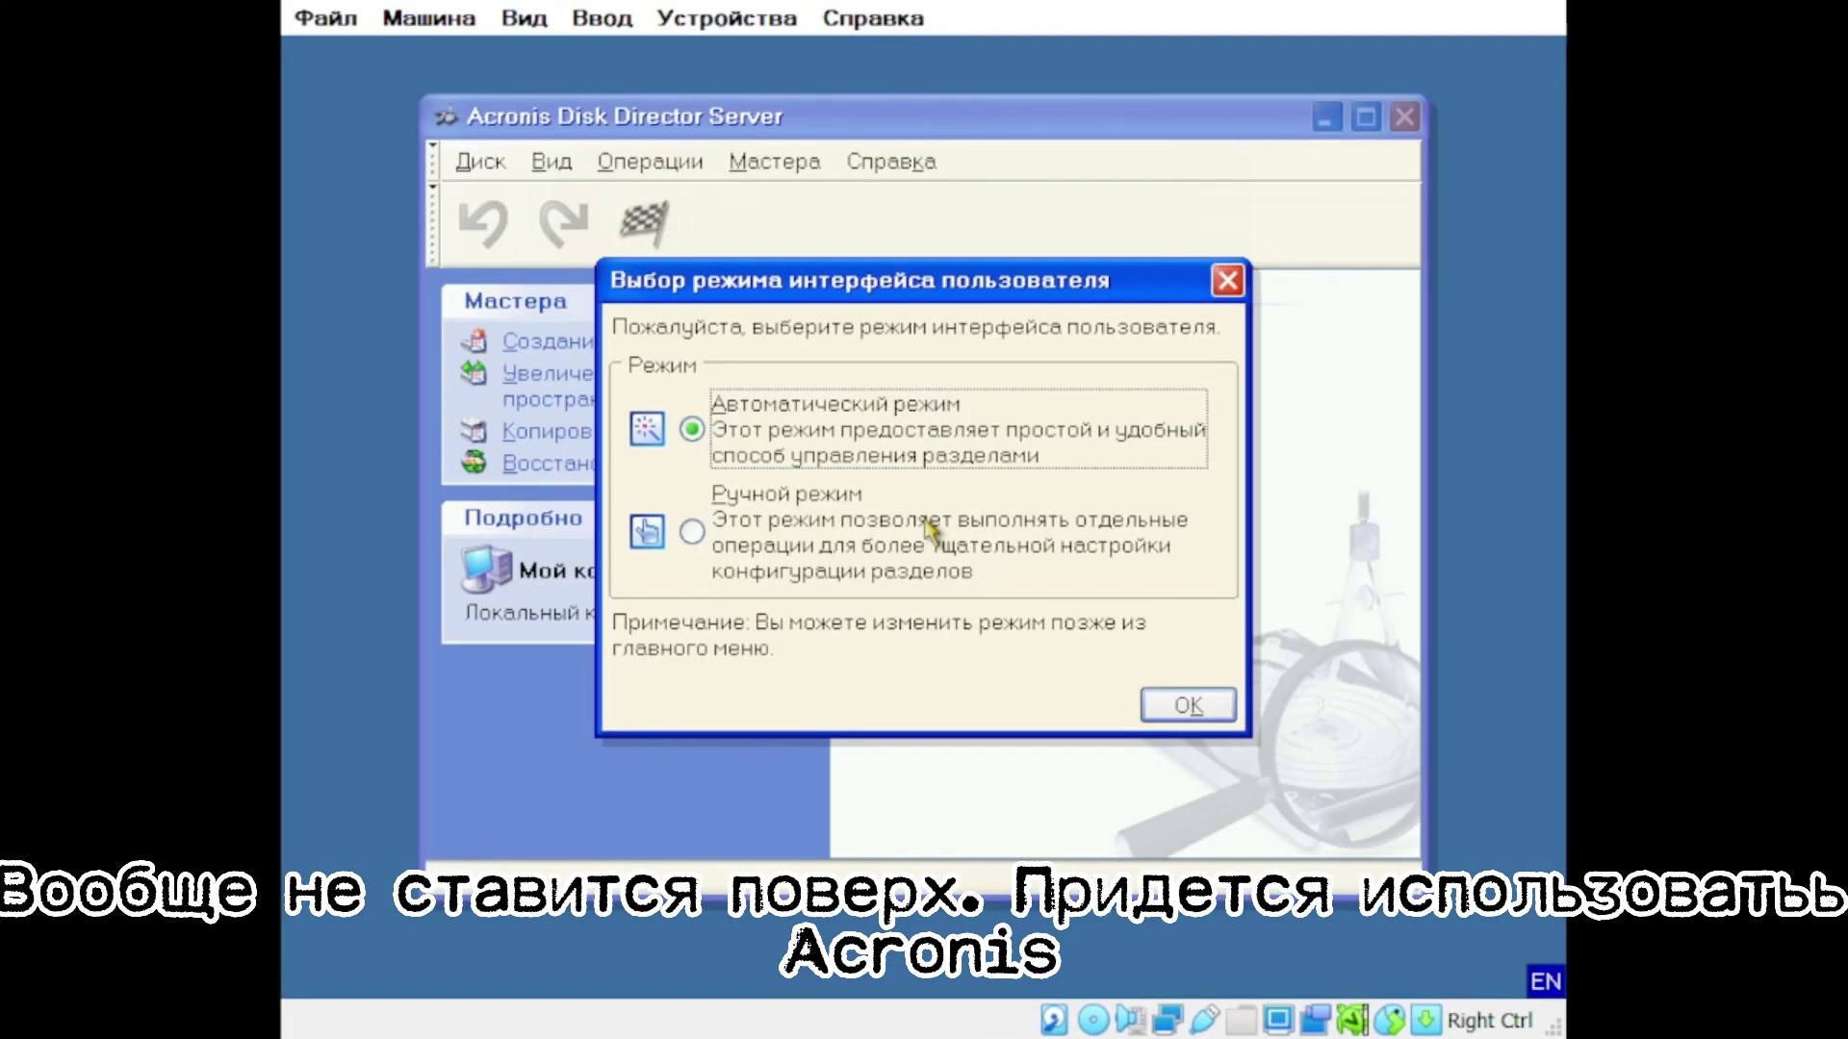
pyautogui.press('Return')
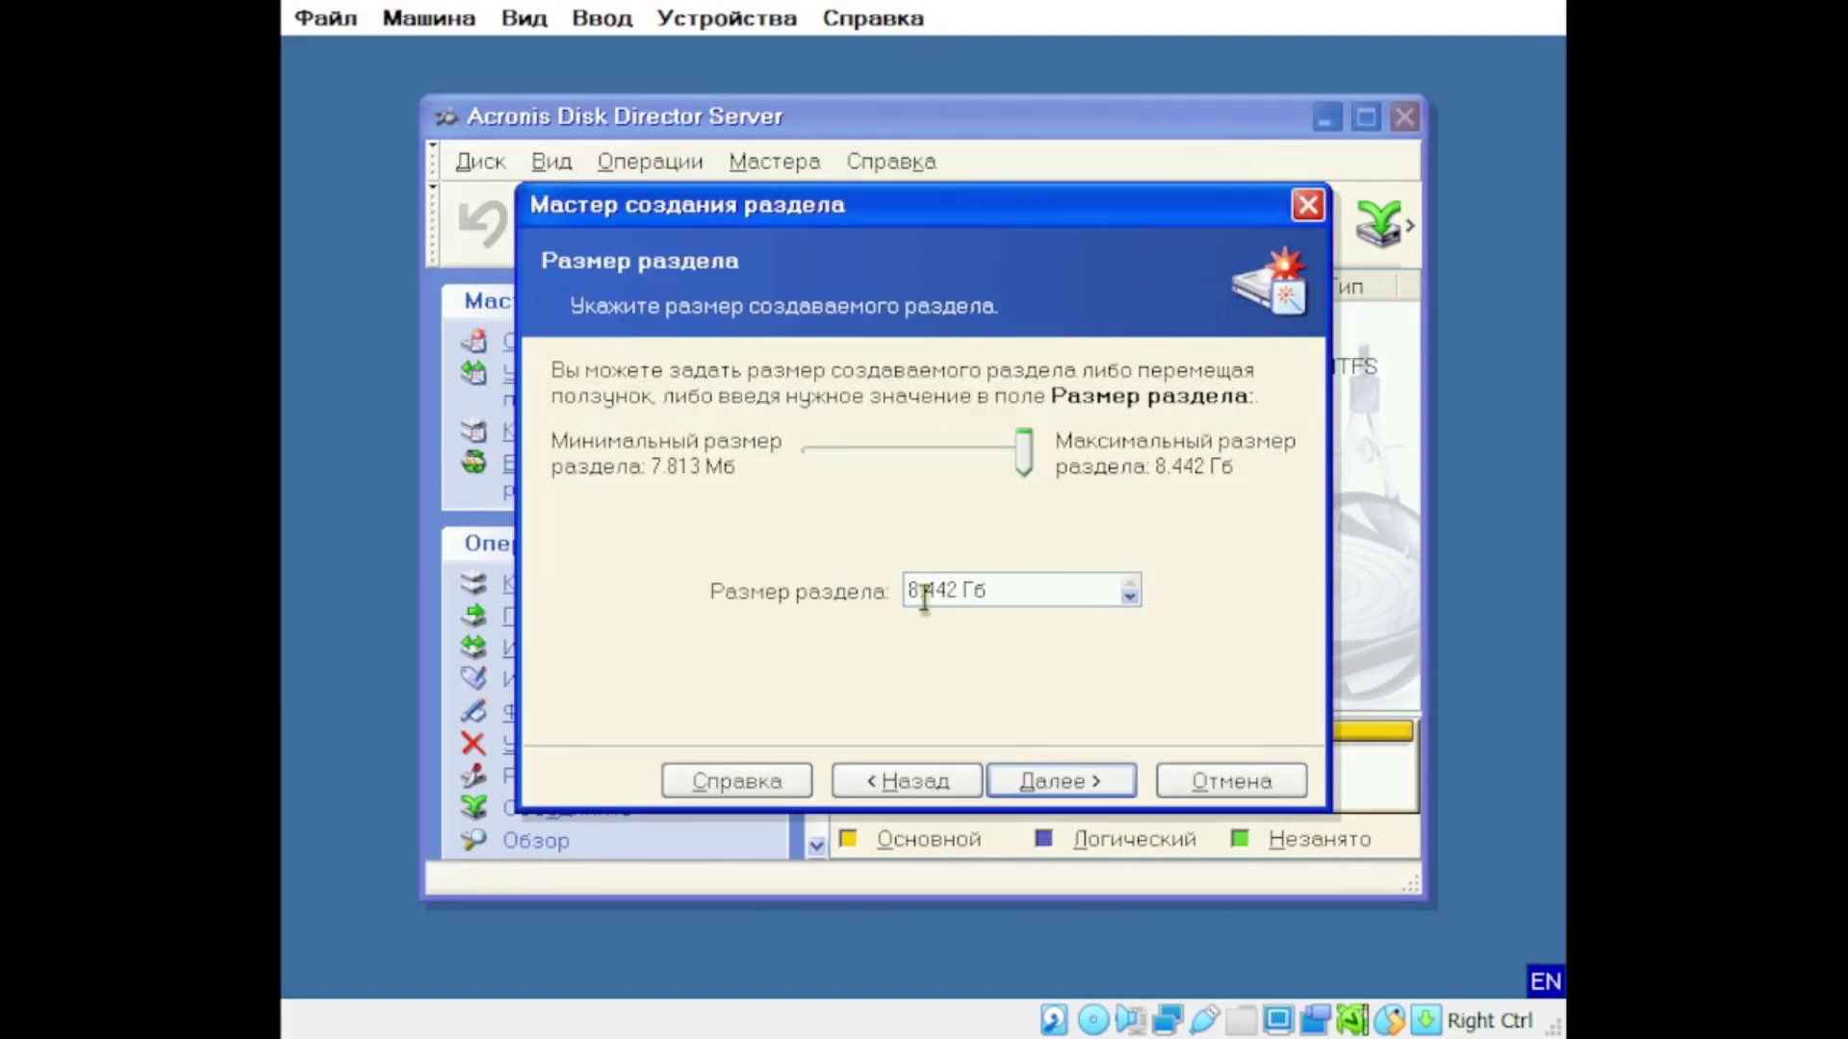
pyautogui.click(1052, 776)
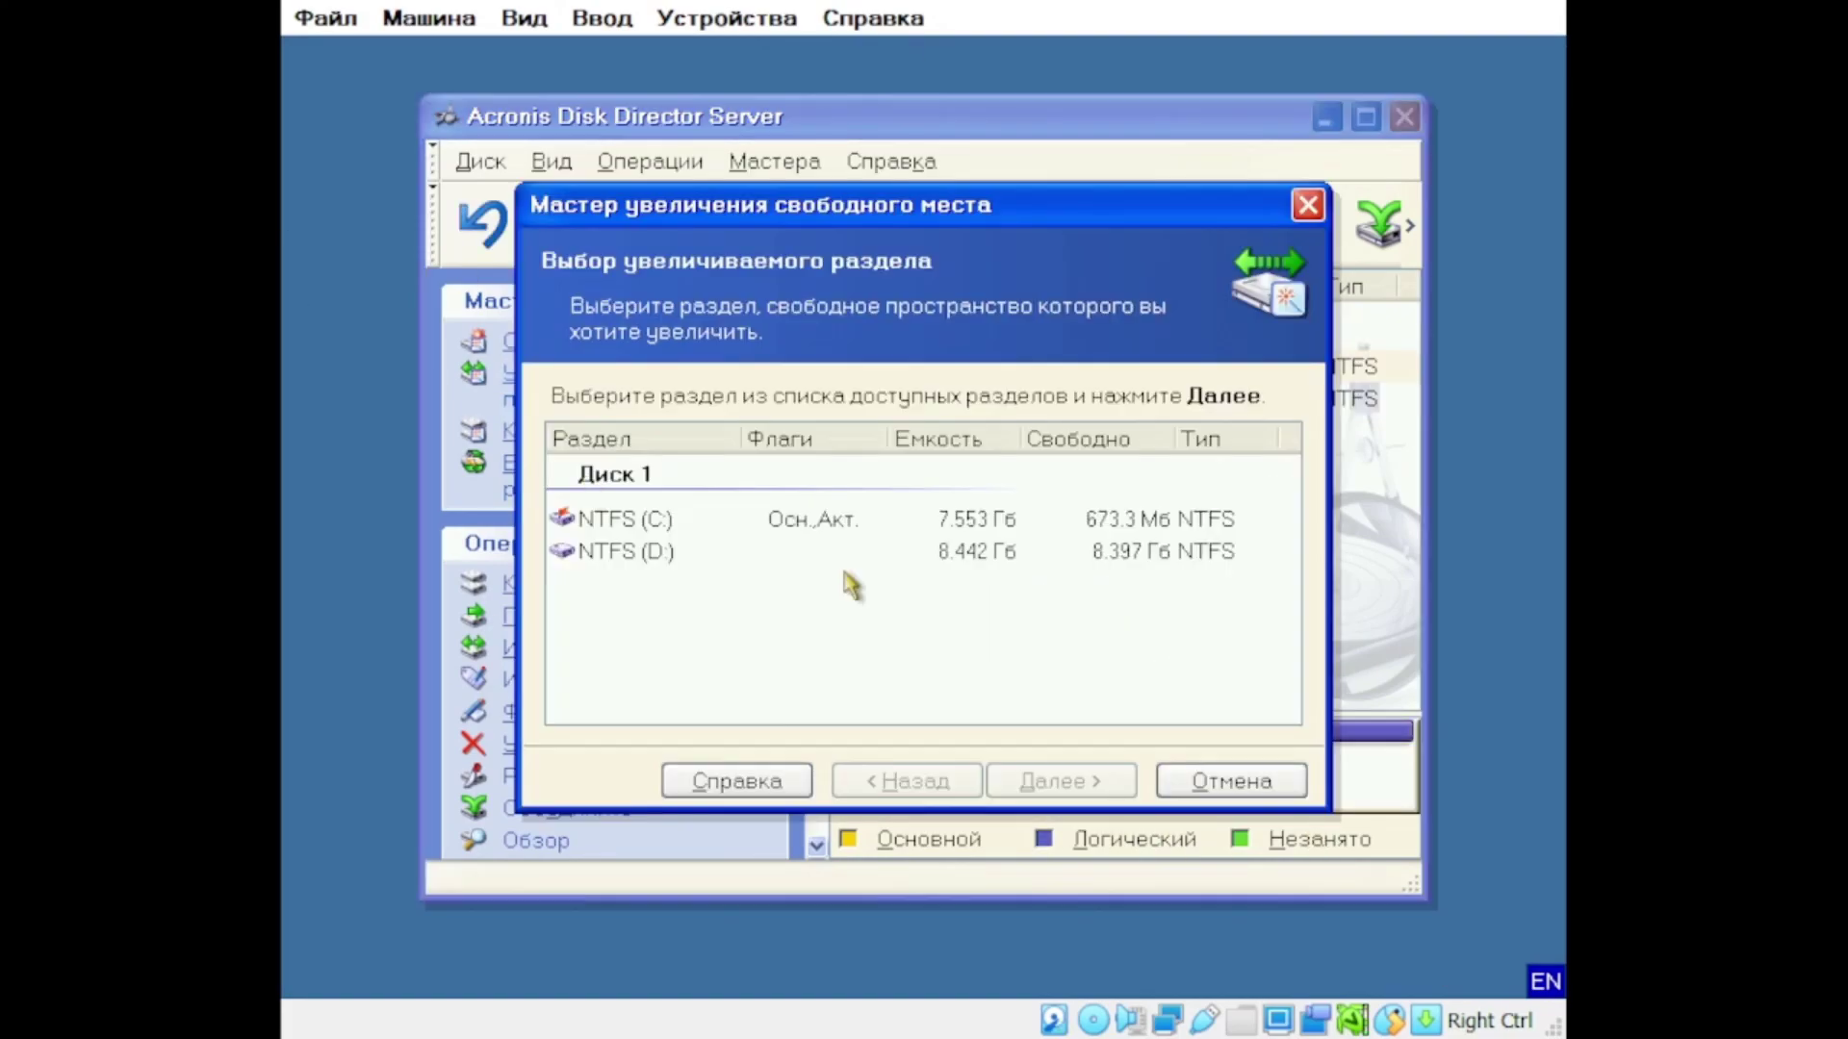
pyautogui.click(1052, 776)
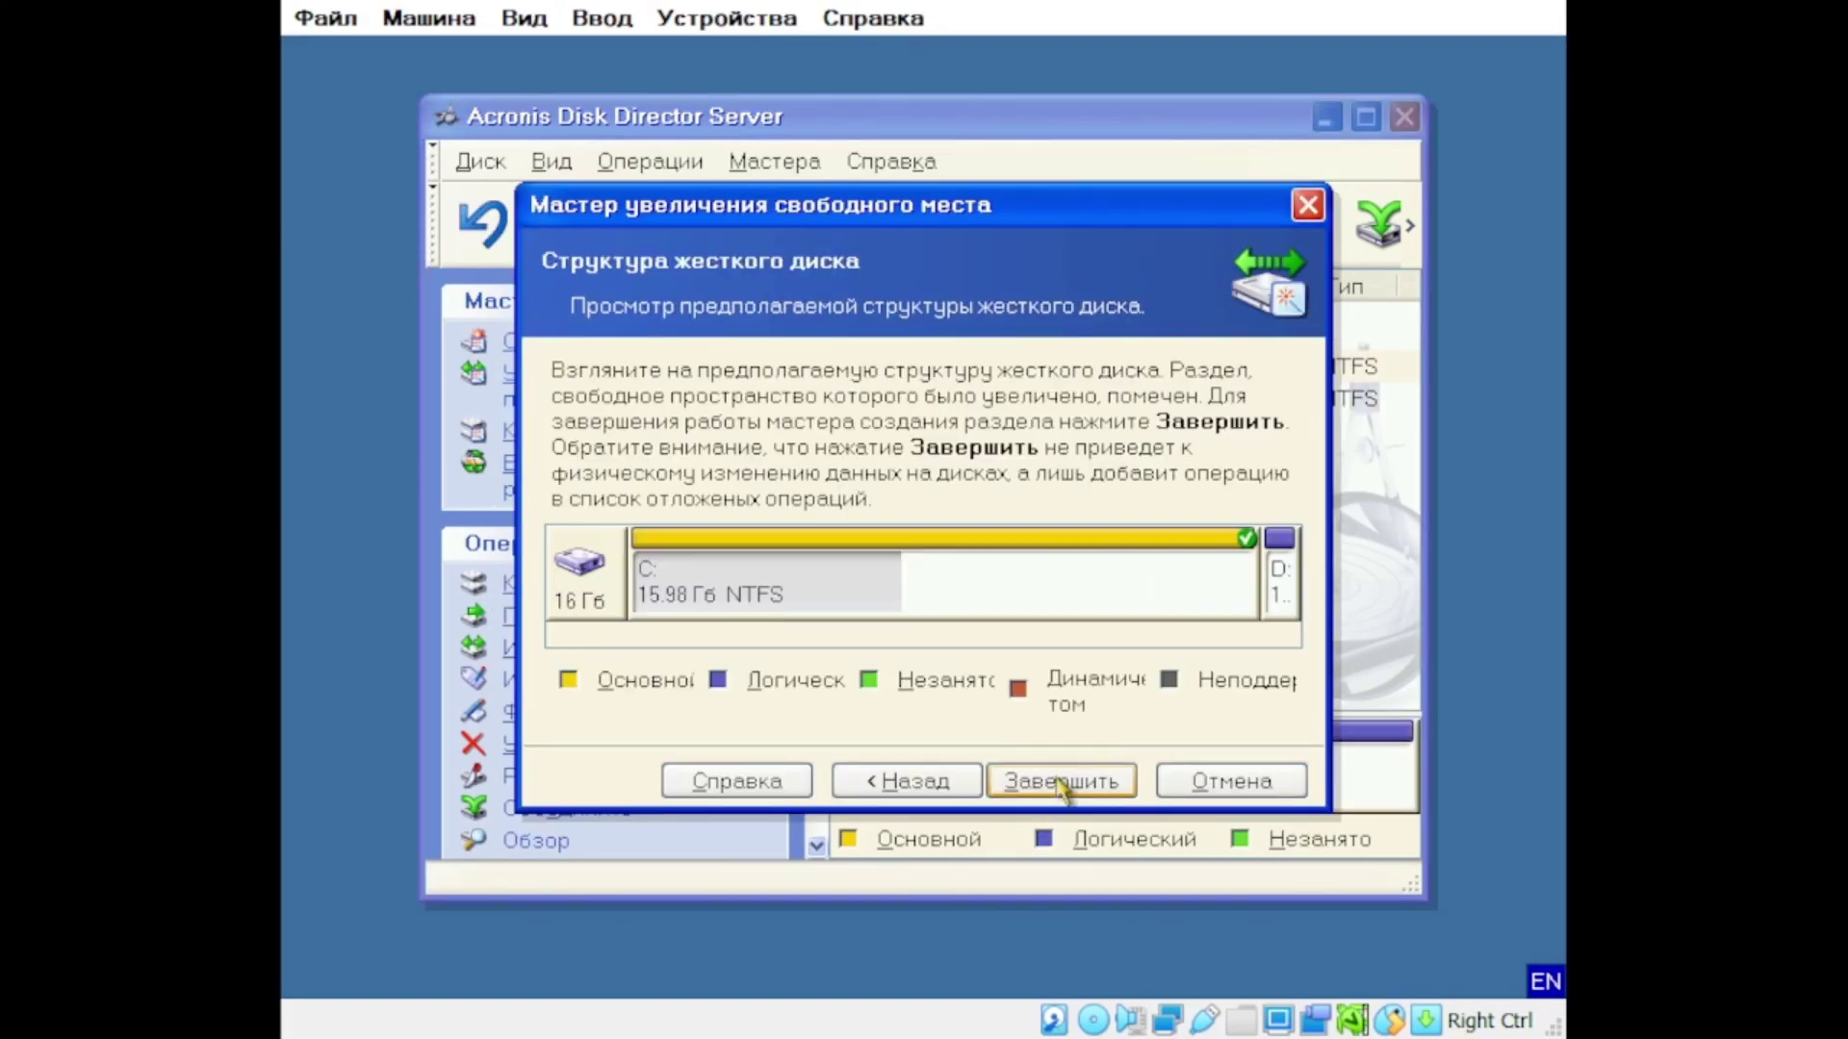
pyautogui.click(1064, 779)
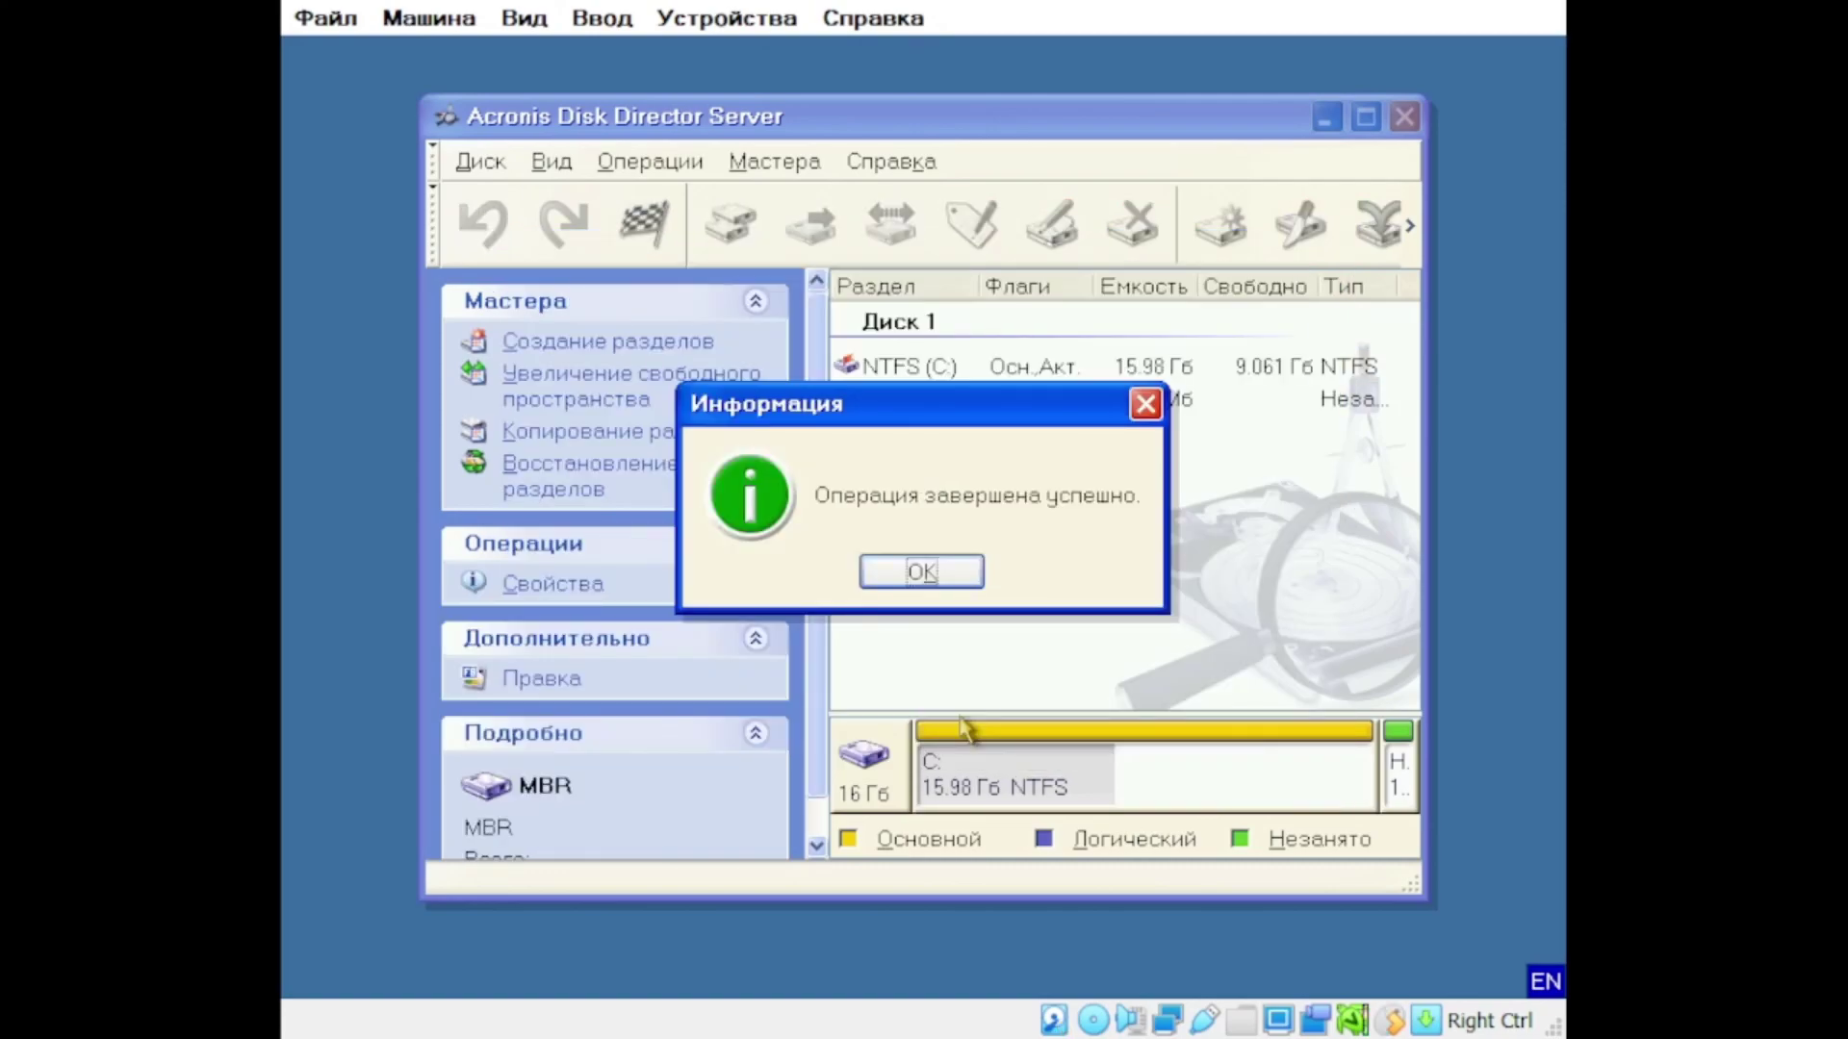
pyautogui.click(974, 570)
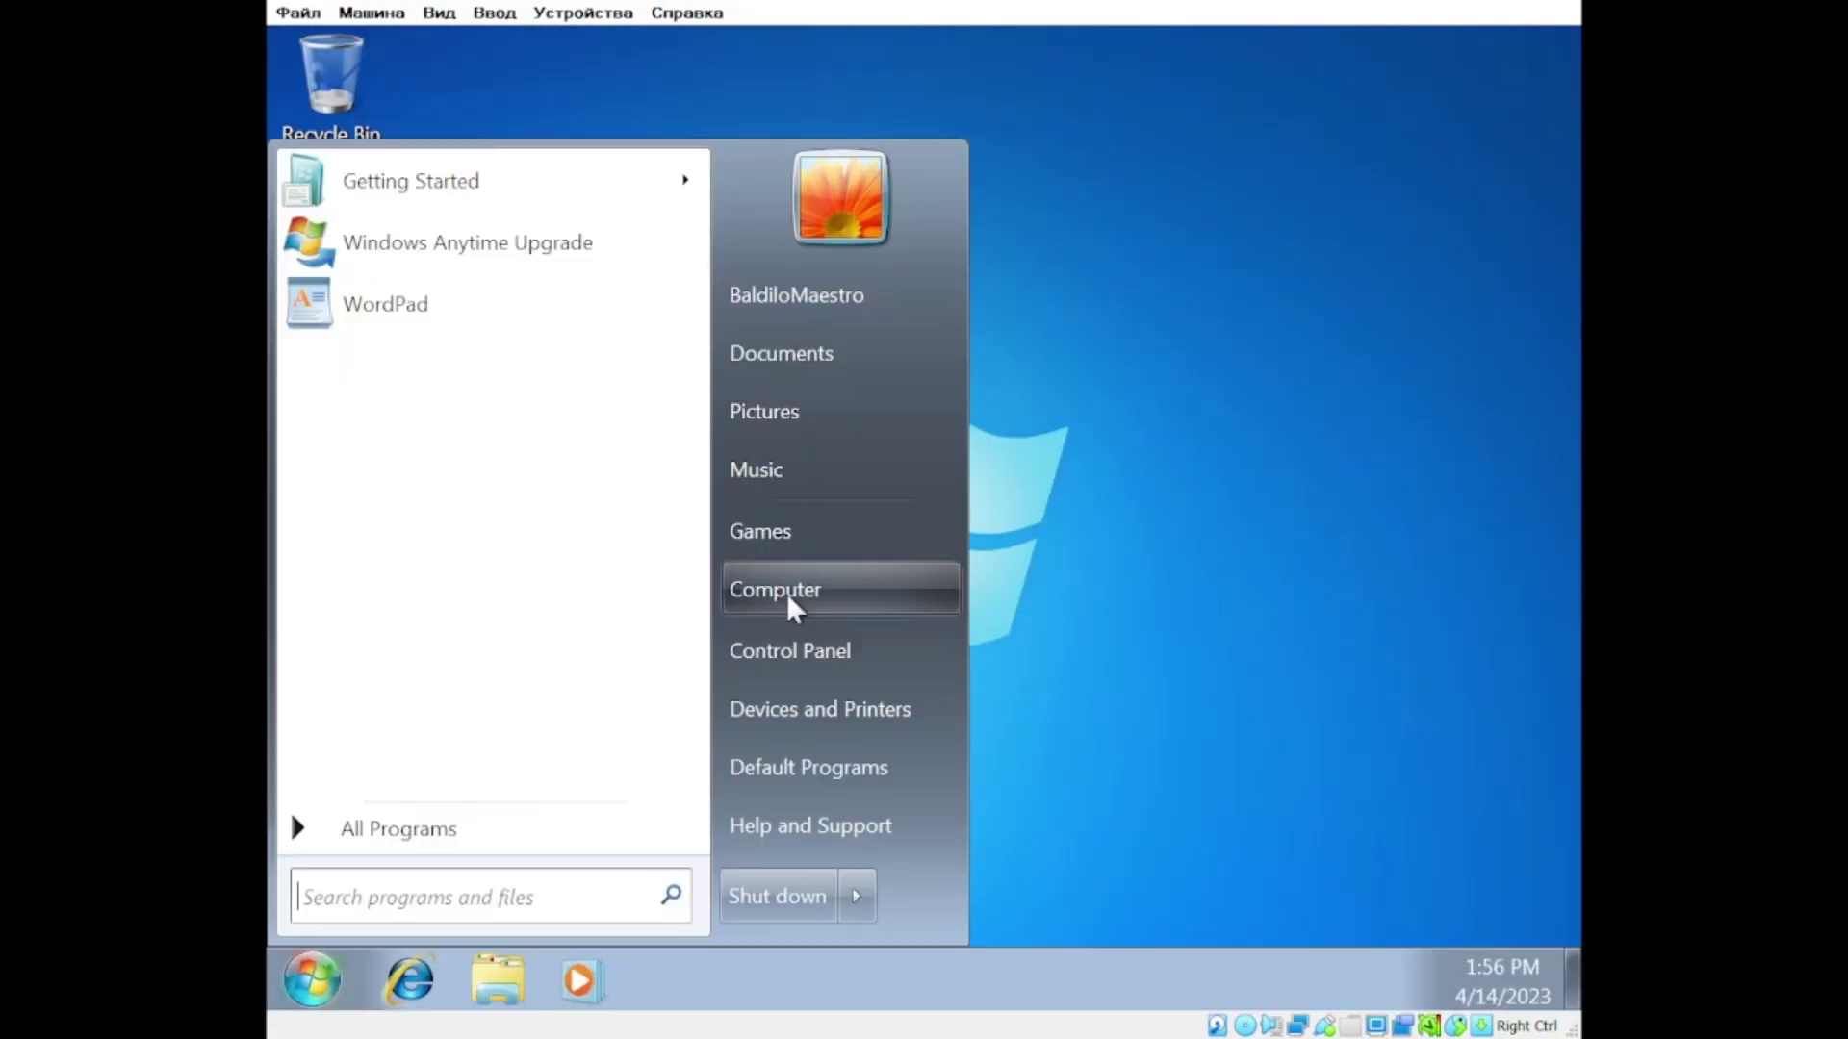
# Step: Open the installation CD from Start and run setup from its sources folder
pyautogui.click(788, 590)
pyautogui.doubleClick(837, 429)
pyautogui.doubleClick(635, 561)
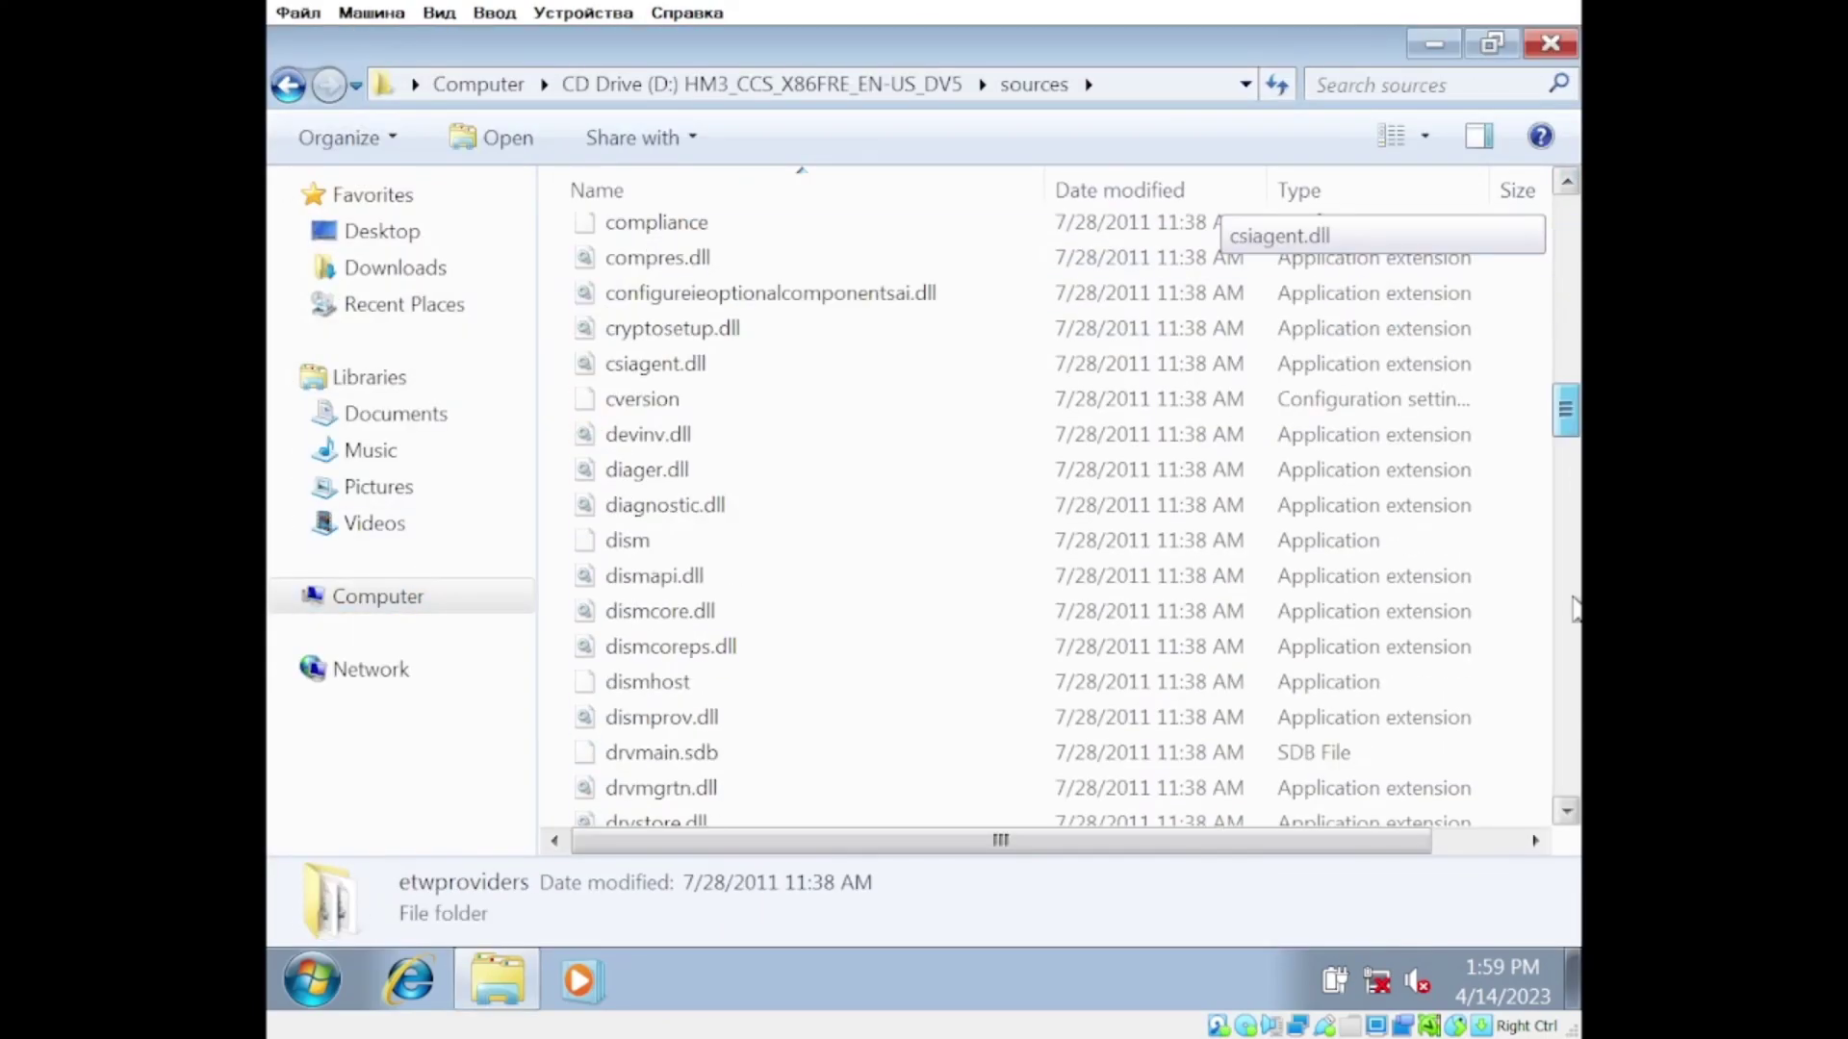
pyautogui.moveTo(1565, 404); pyautogui.dragTo(1566, 577)
pyautogui.doubleClick(627, 413)
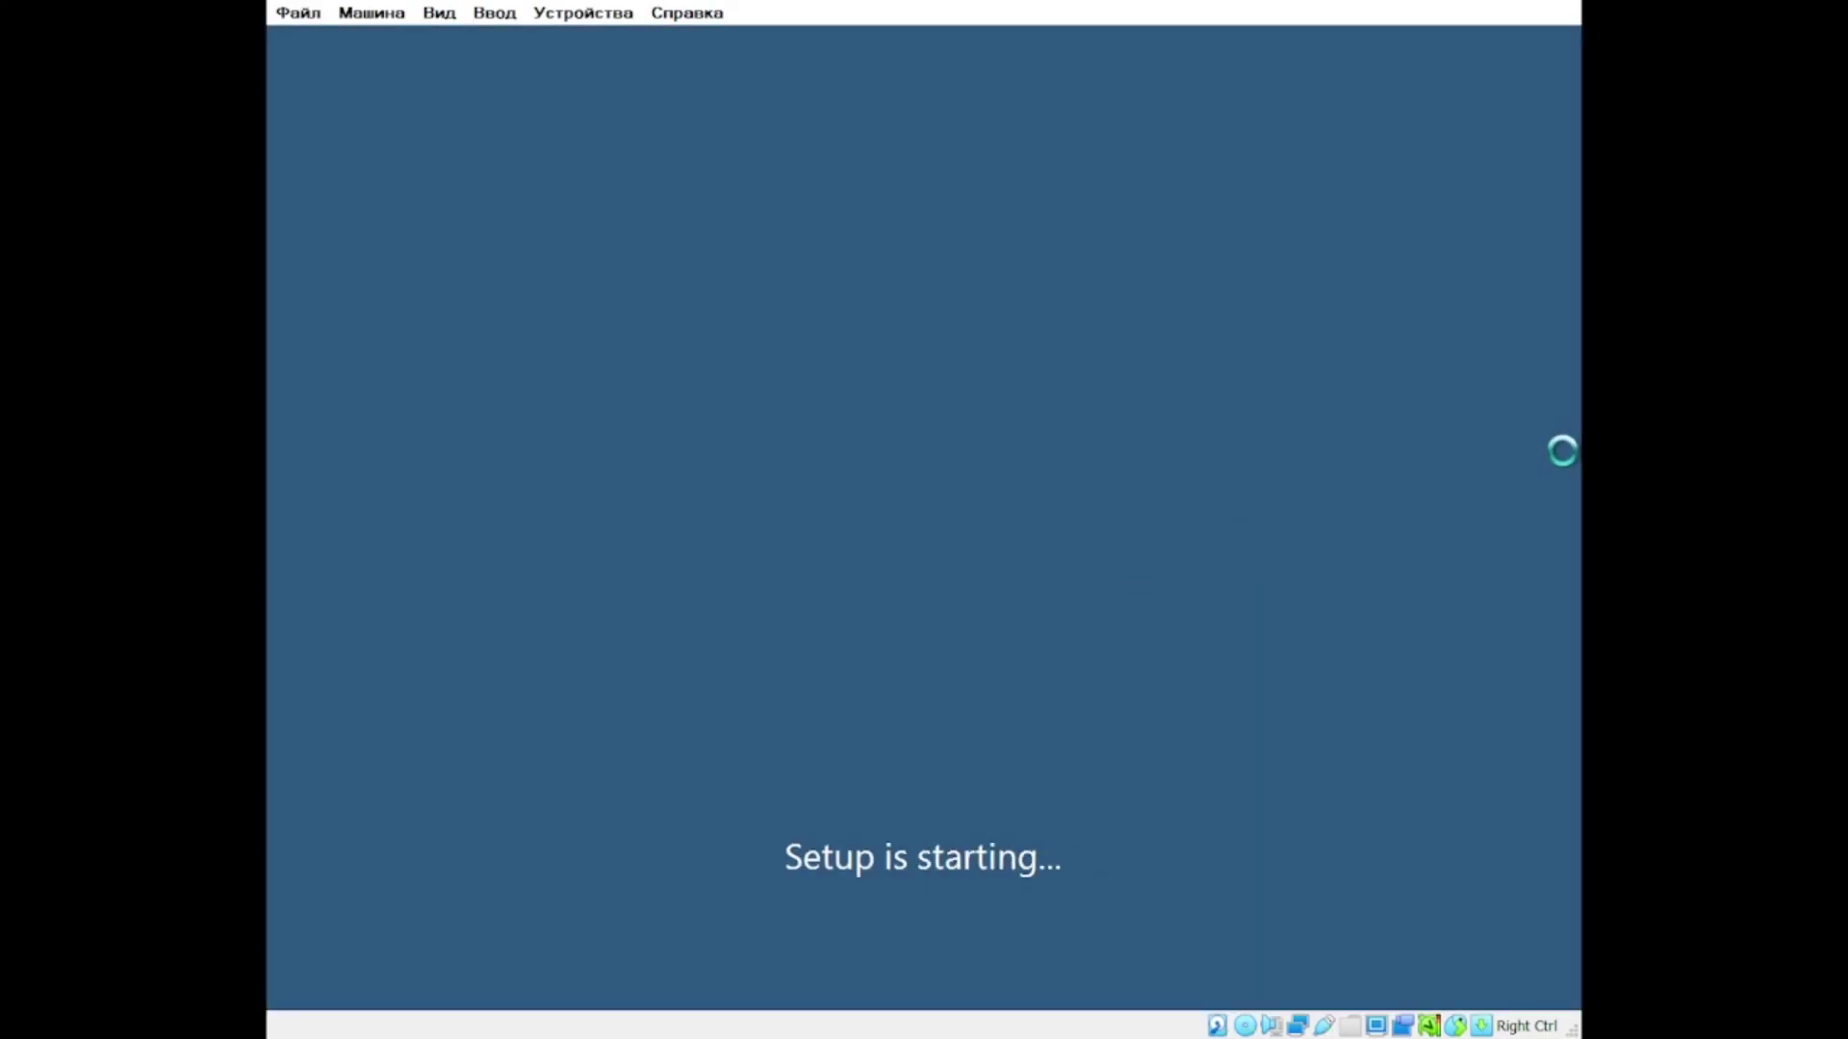
# Step: Enter the product key, choose Upgrade, and dismiss the compatibility report
pyautogui.write('XXXXXXXXXXX')
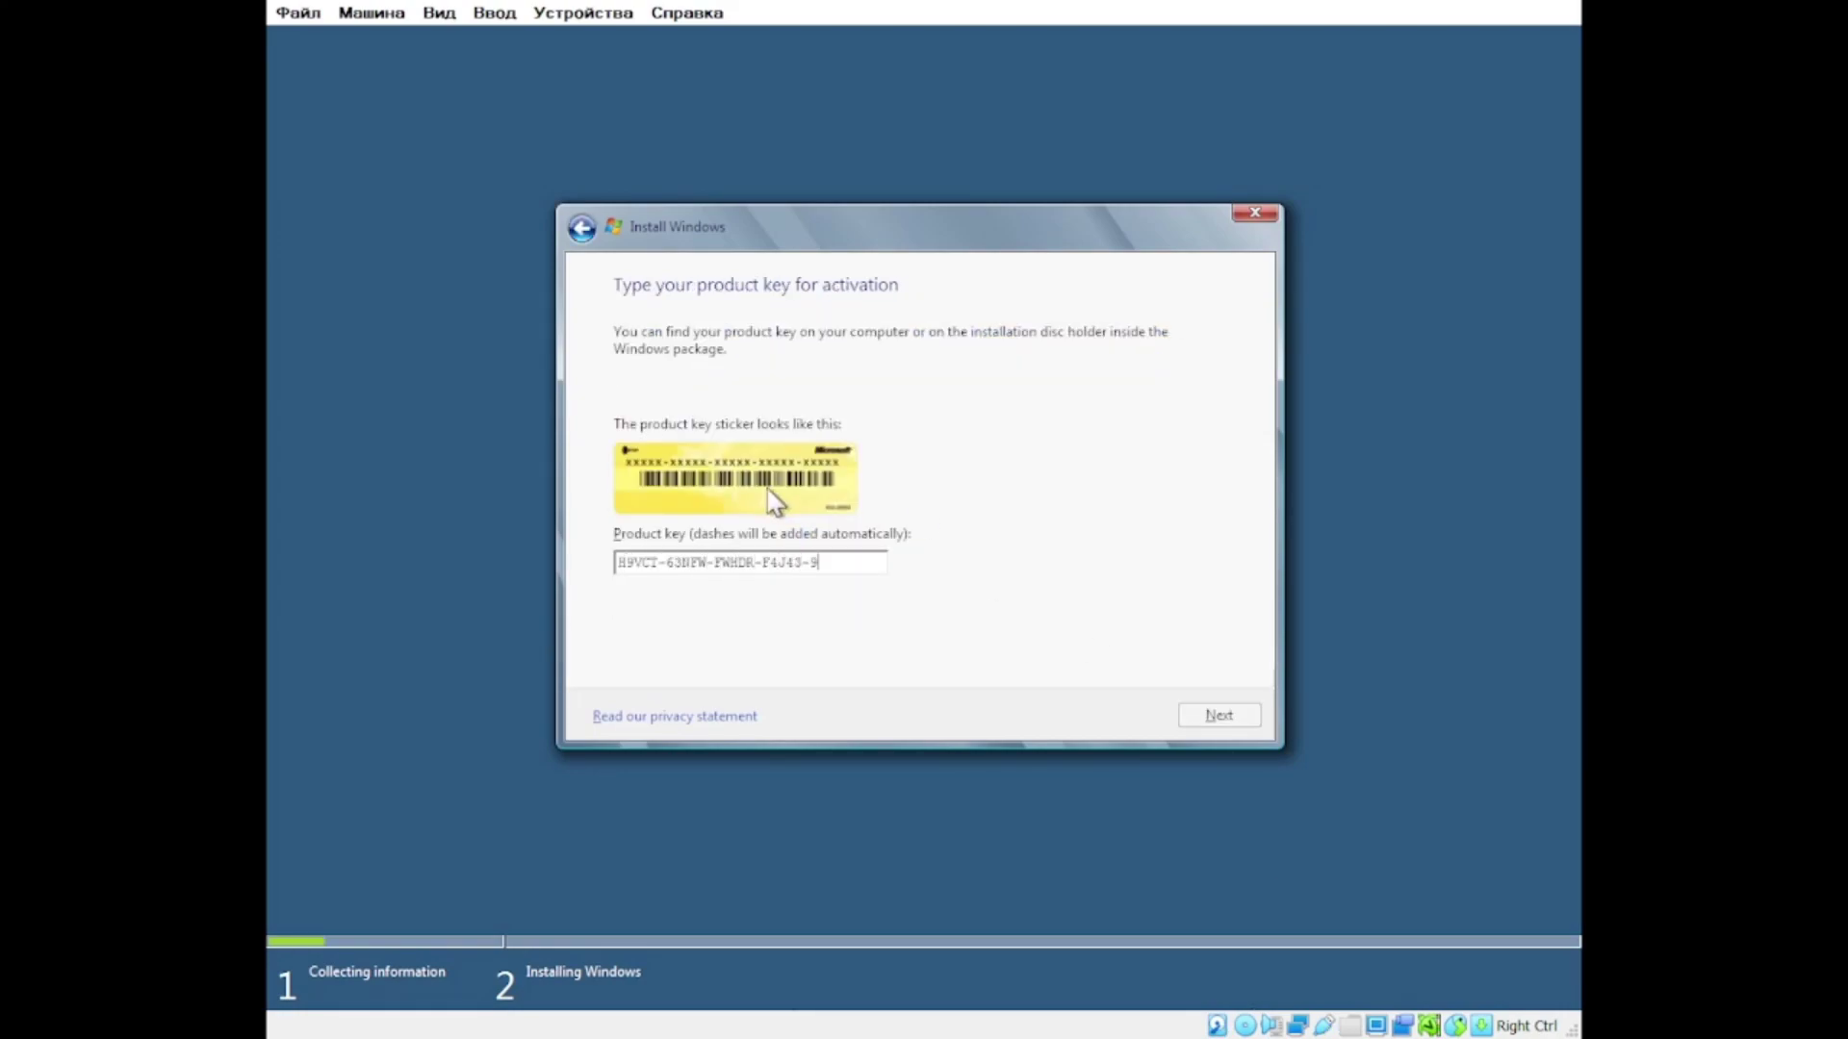
pyautogui.press('Return')
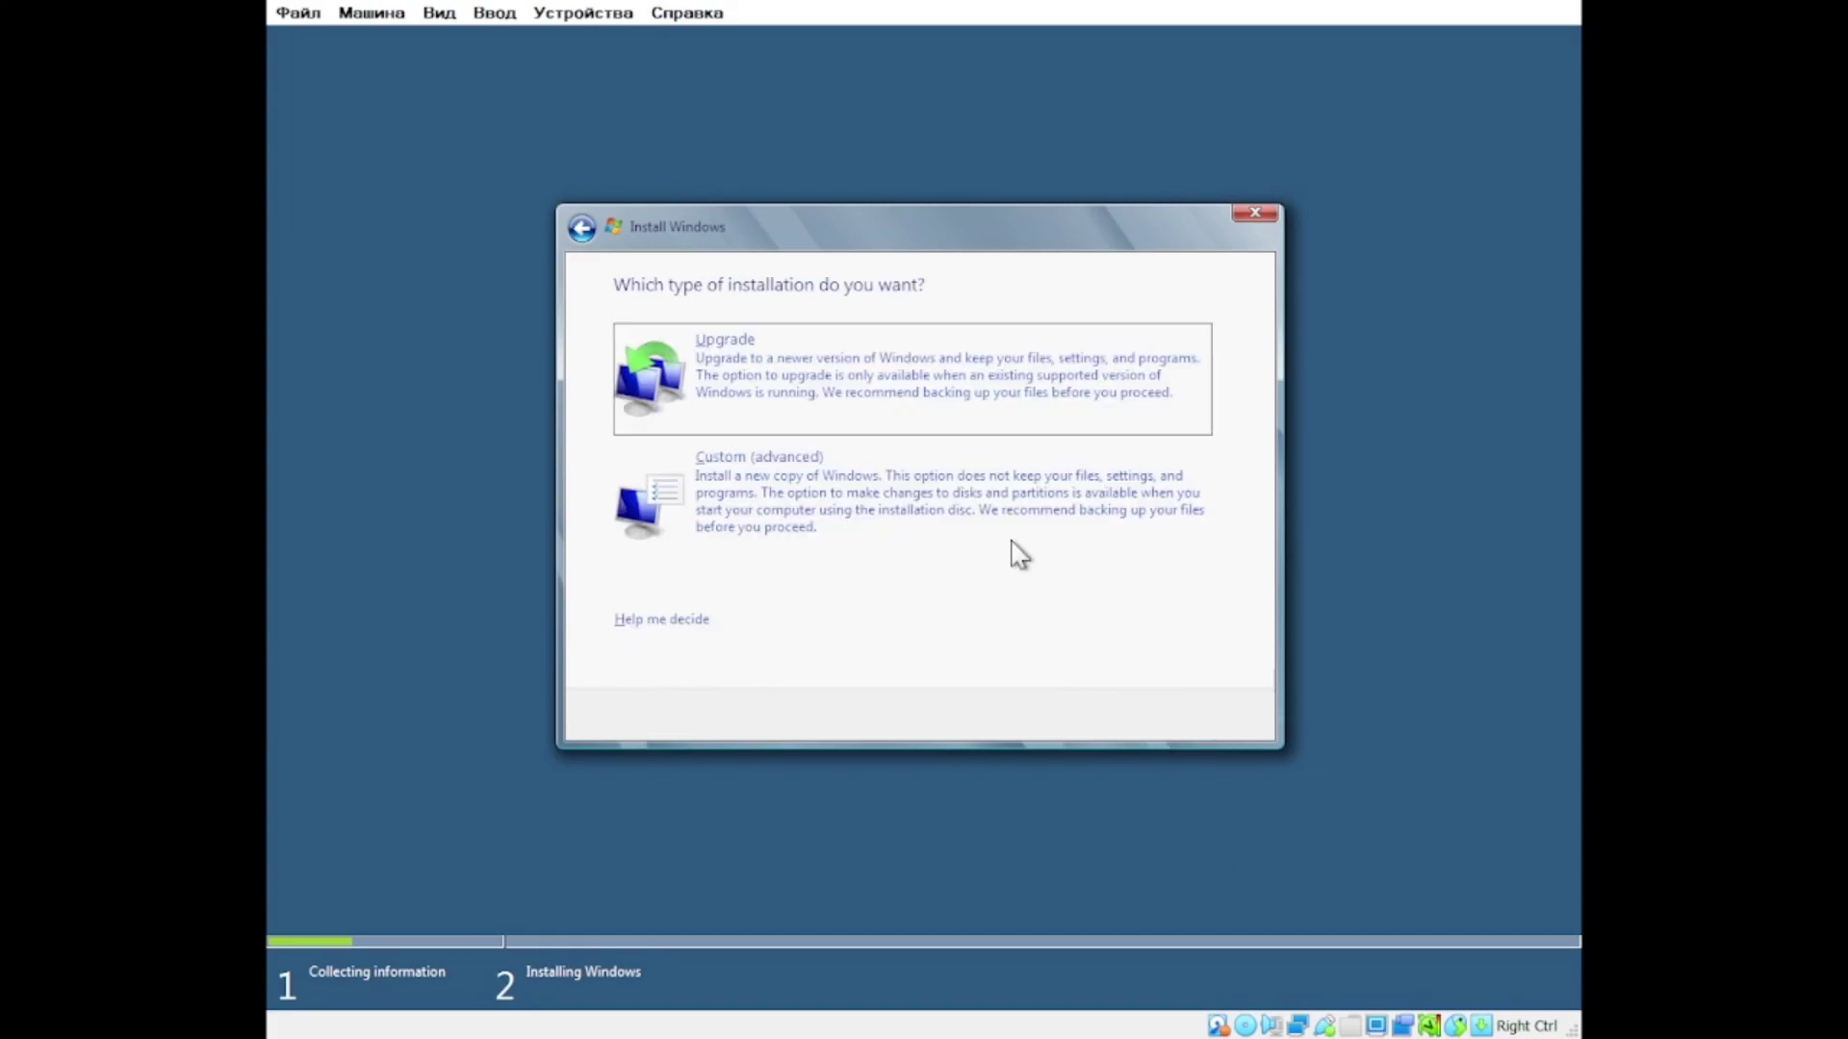
pyautogui.click(909, 428)
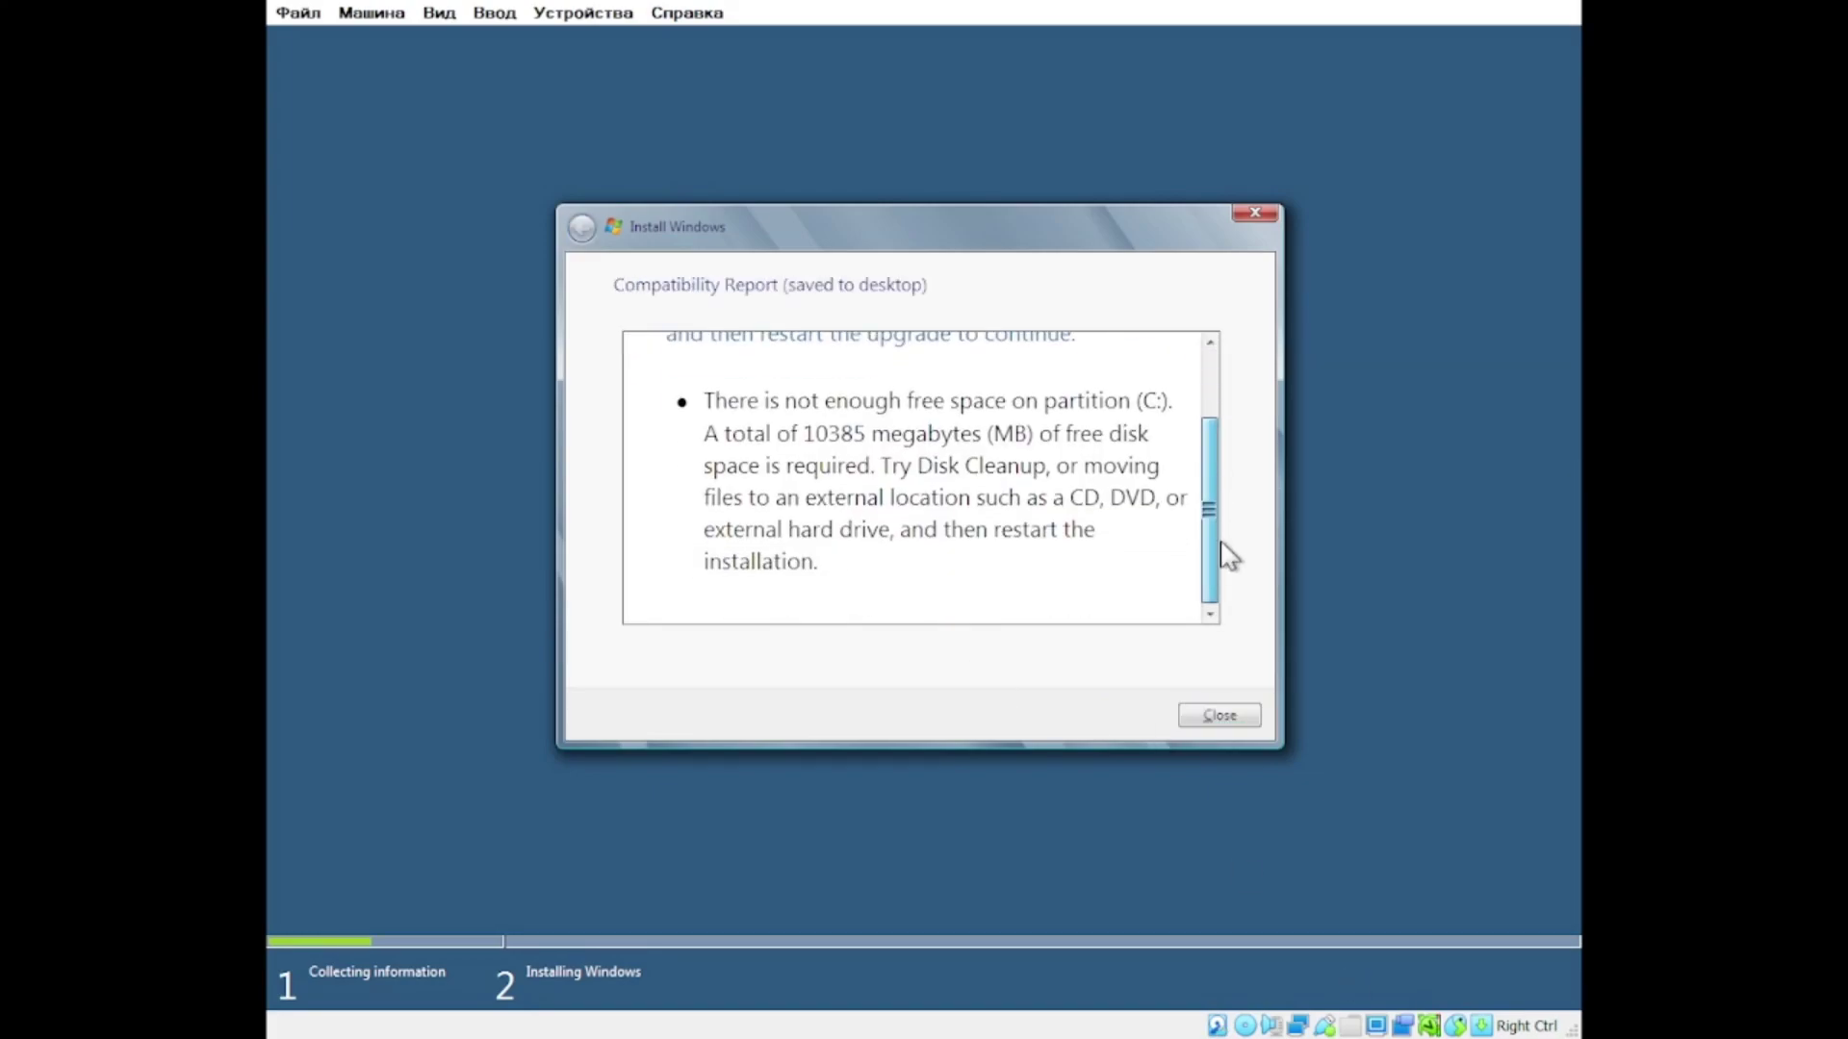
pyautogui.click(1219, 715)
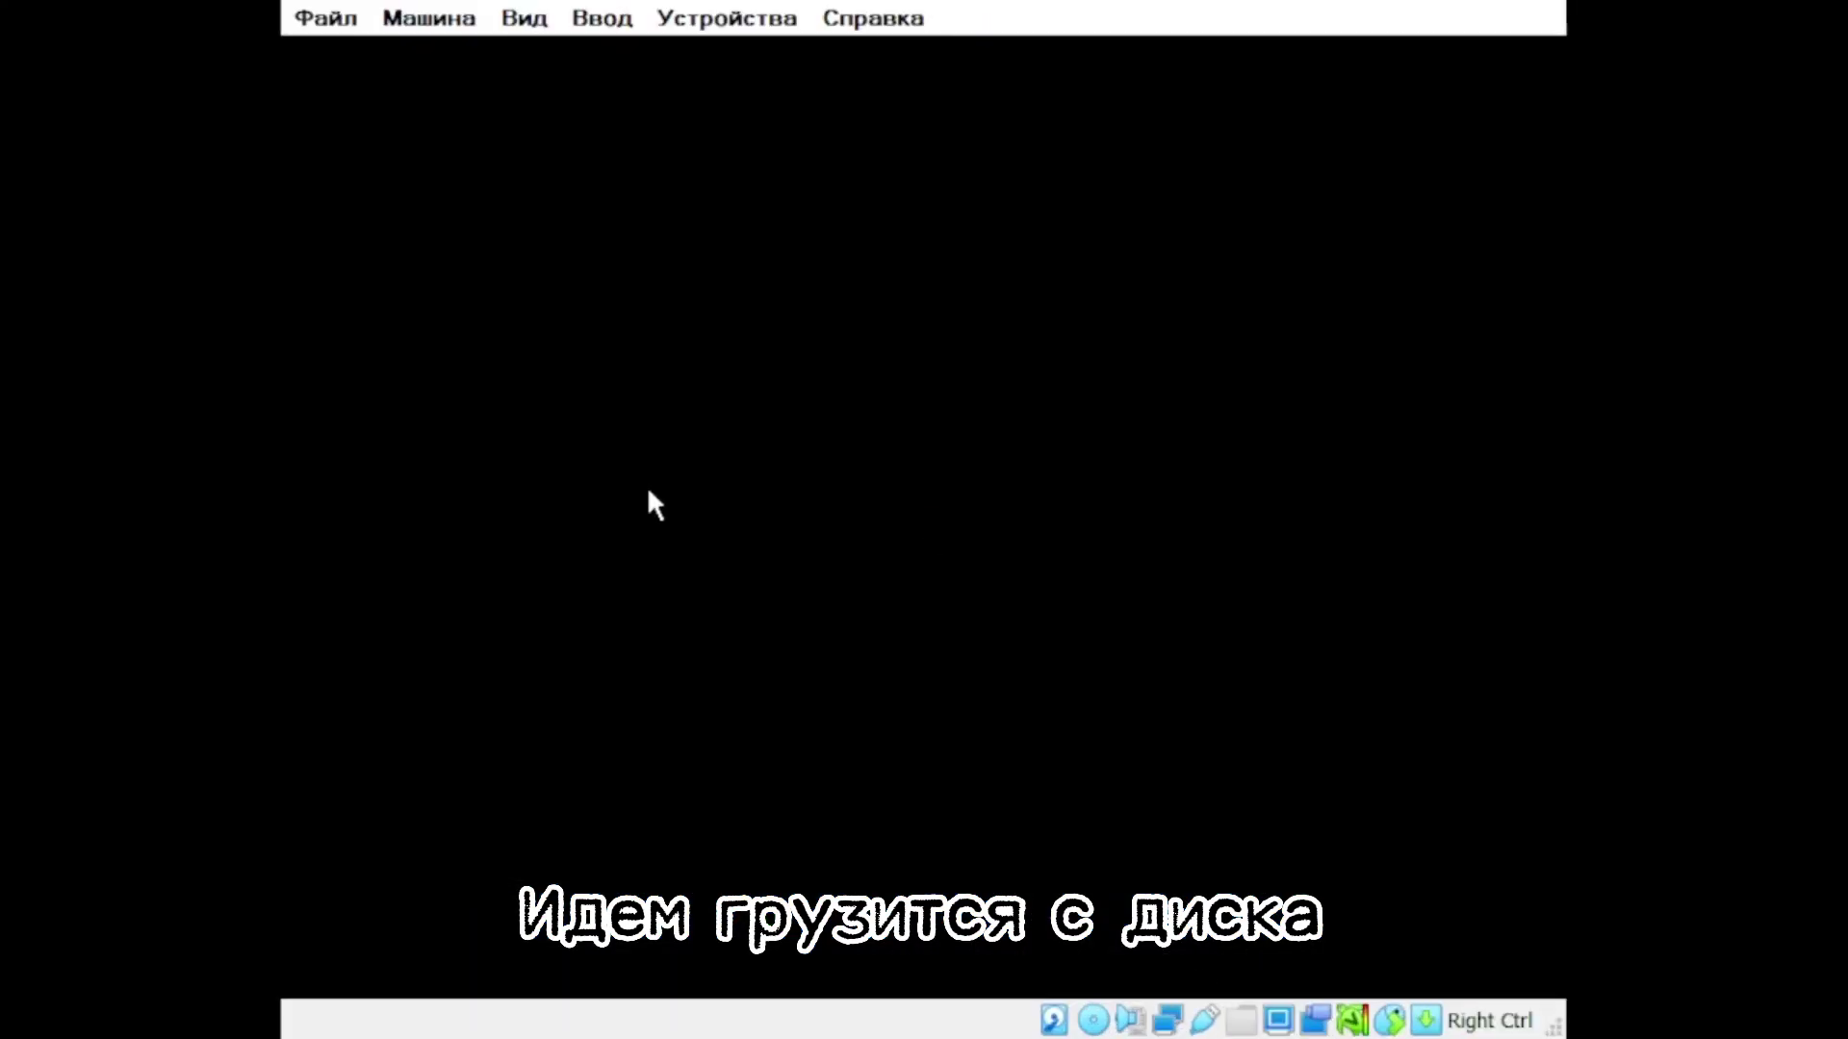
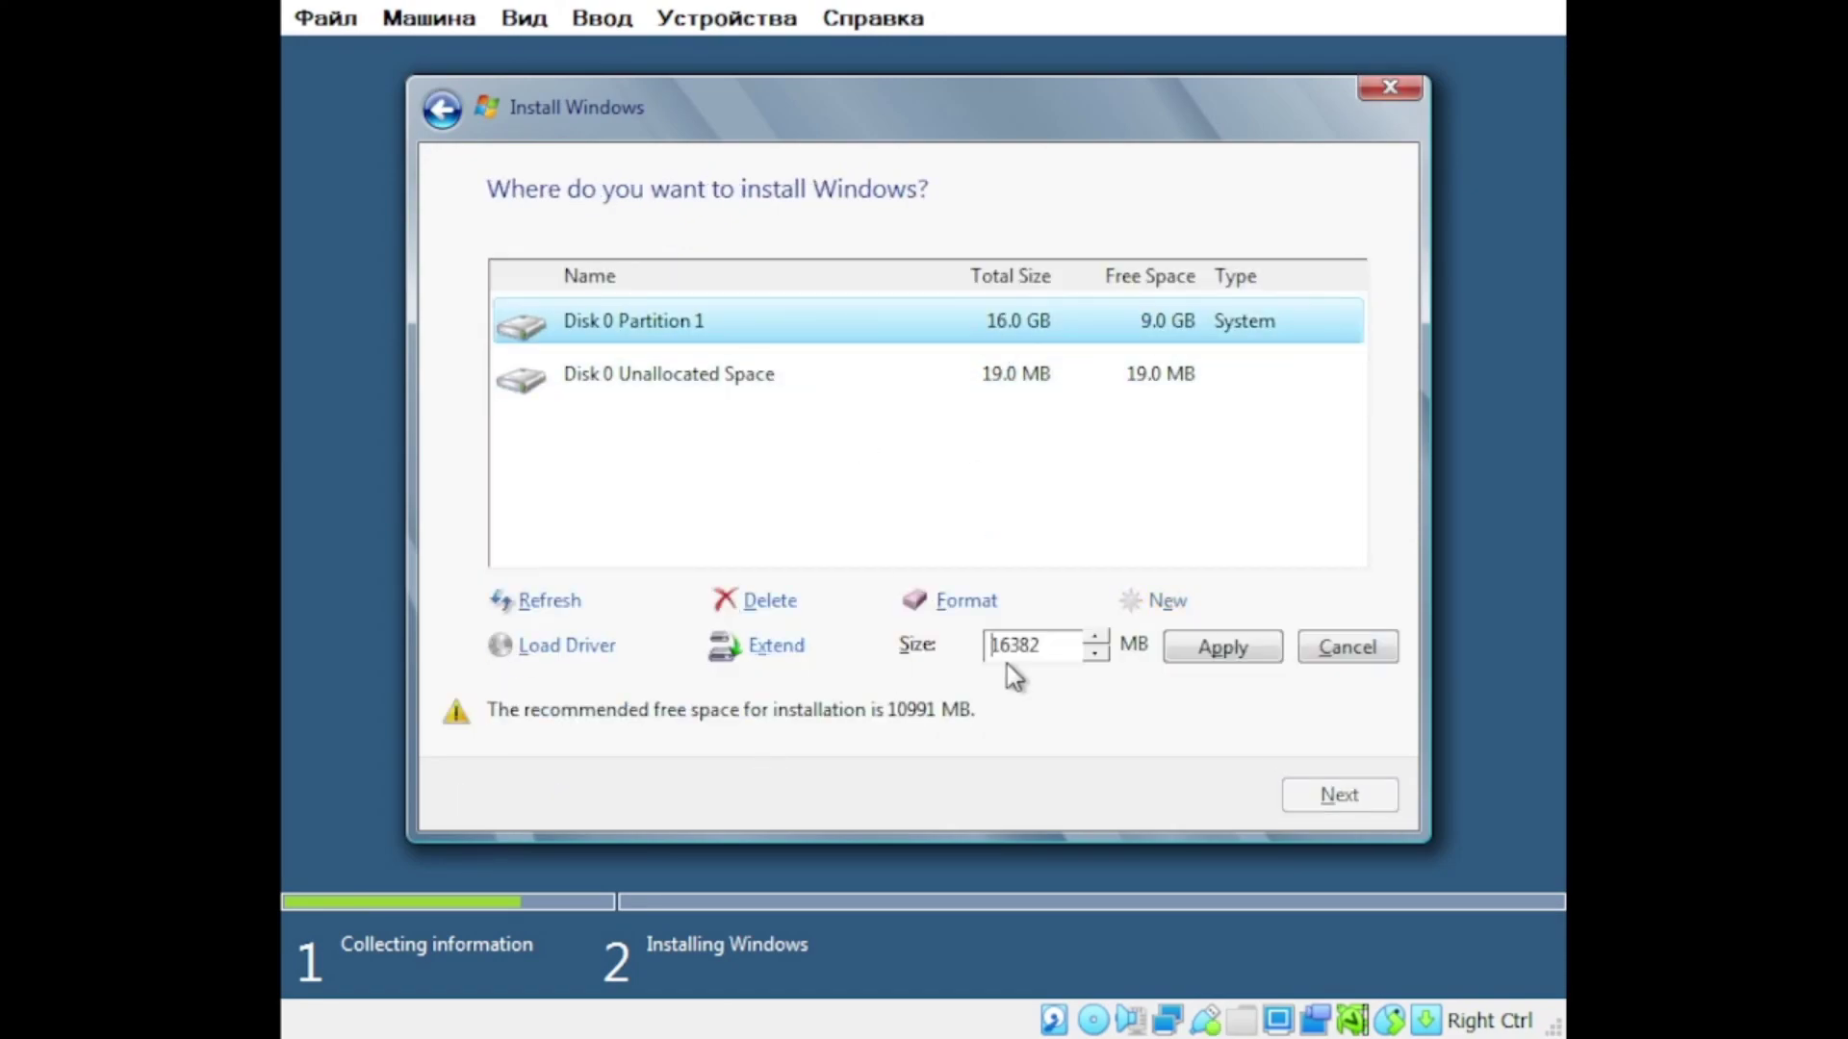
# Step: Enter the Windows 8 product key and start a custom install past the Windows.old warning
pyautogui.click(1340, 795)
pyautogui.click(1161, 659)
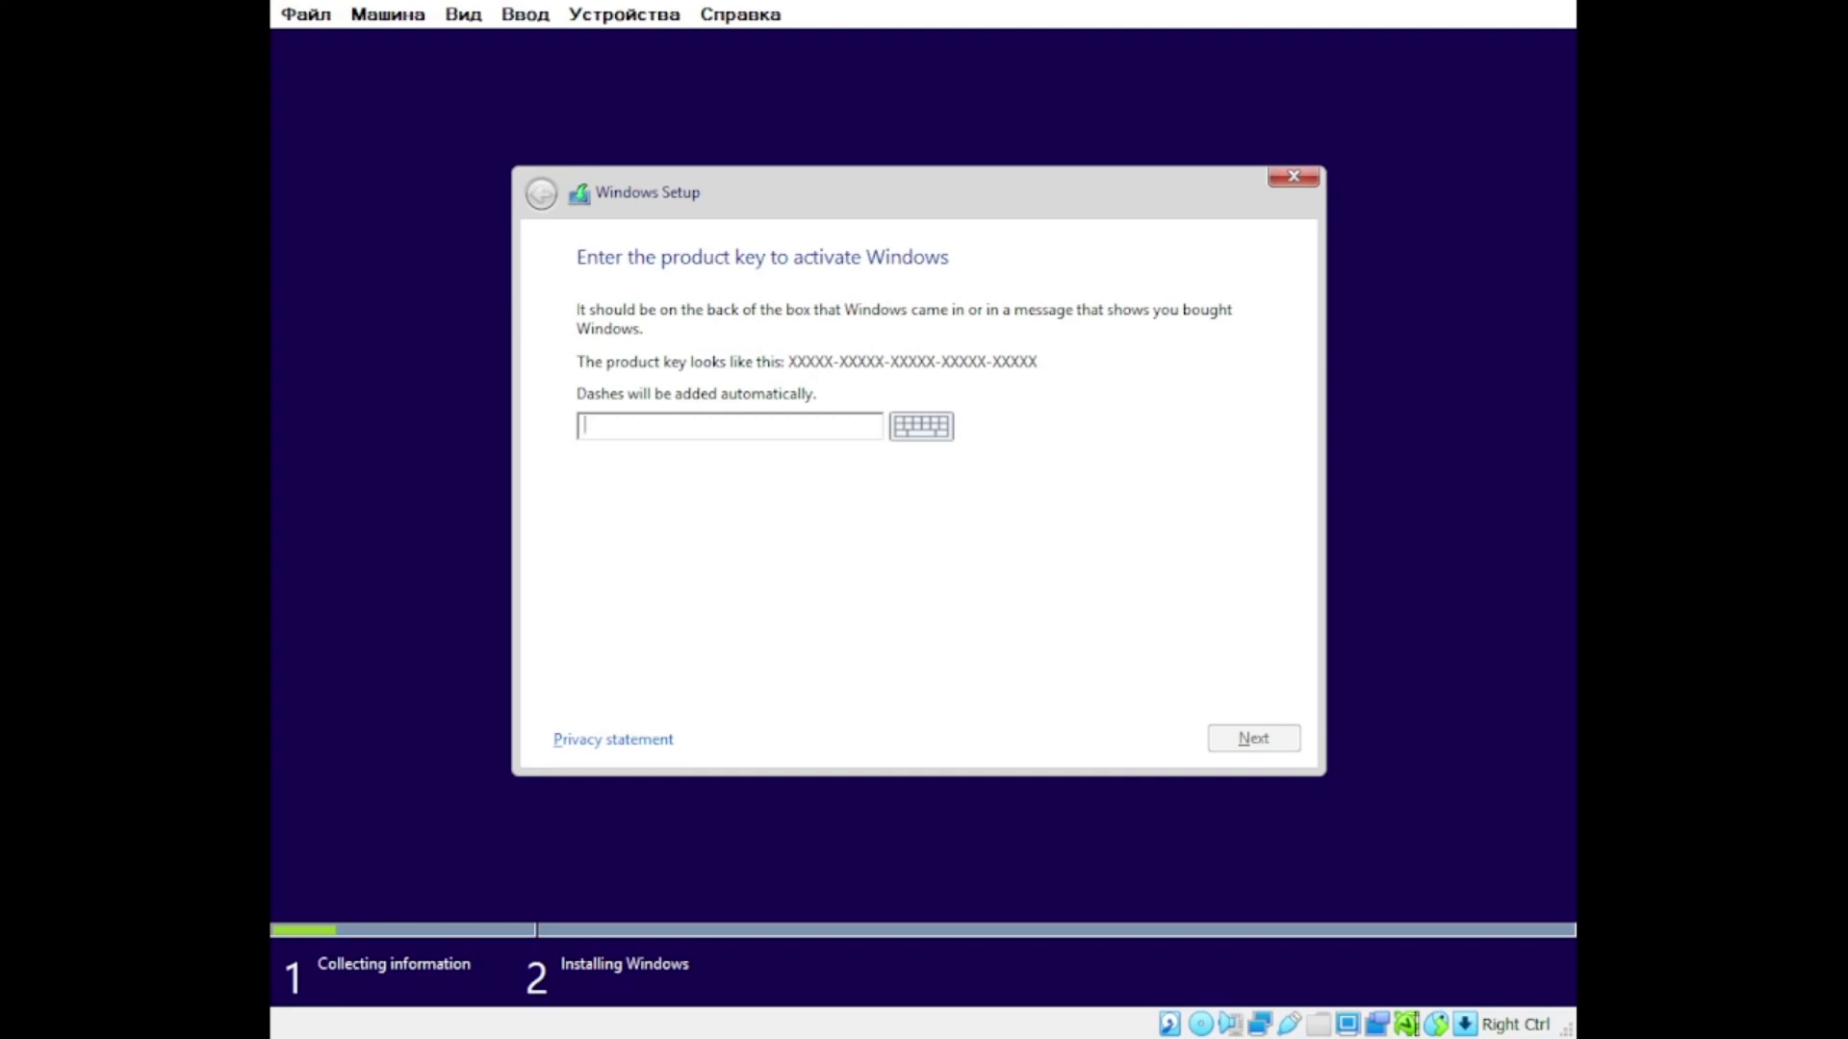
# Step: Try several Windows 8.1 product keys until one is accepted, then install on the chosen partition
pyautogui.write('NTQ99-TJD7V-DVMBR-M9KP9-YDVQQ')
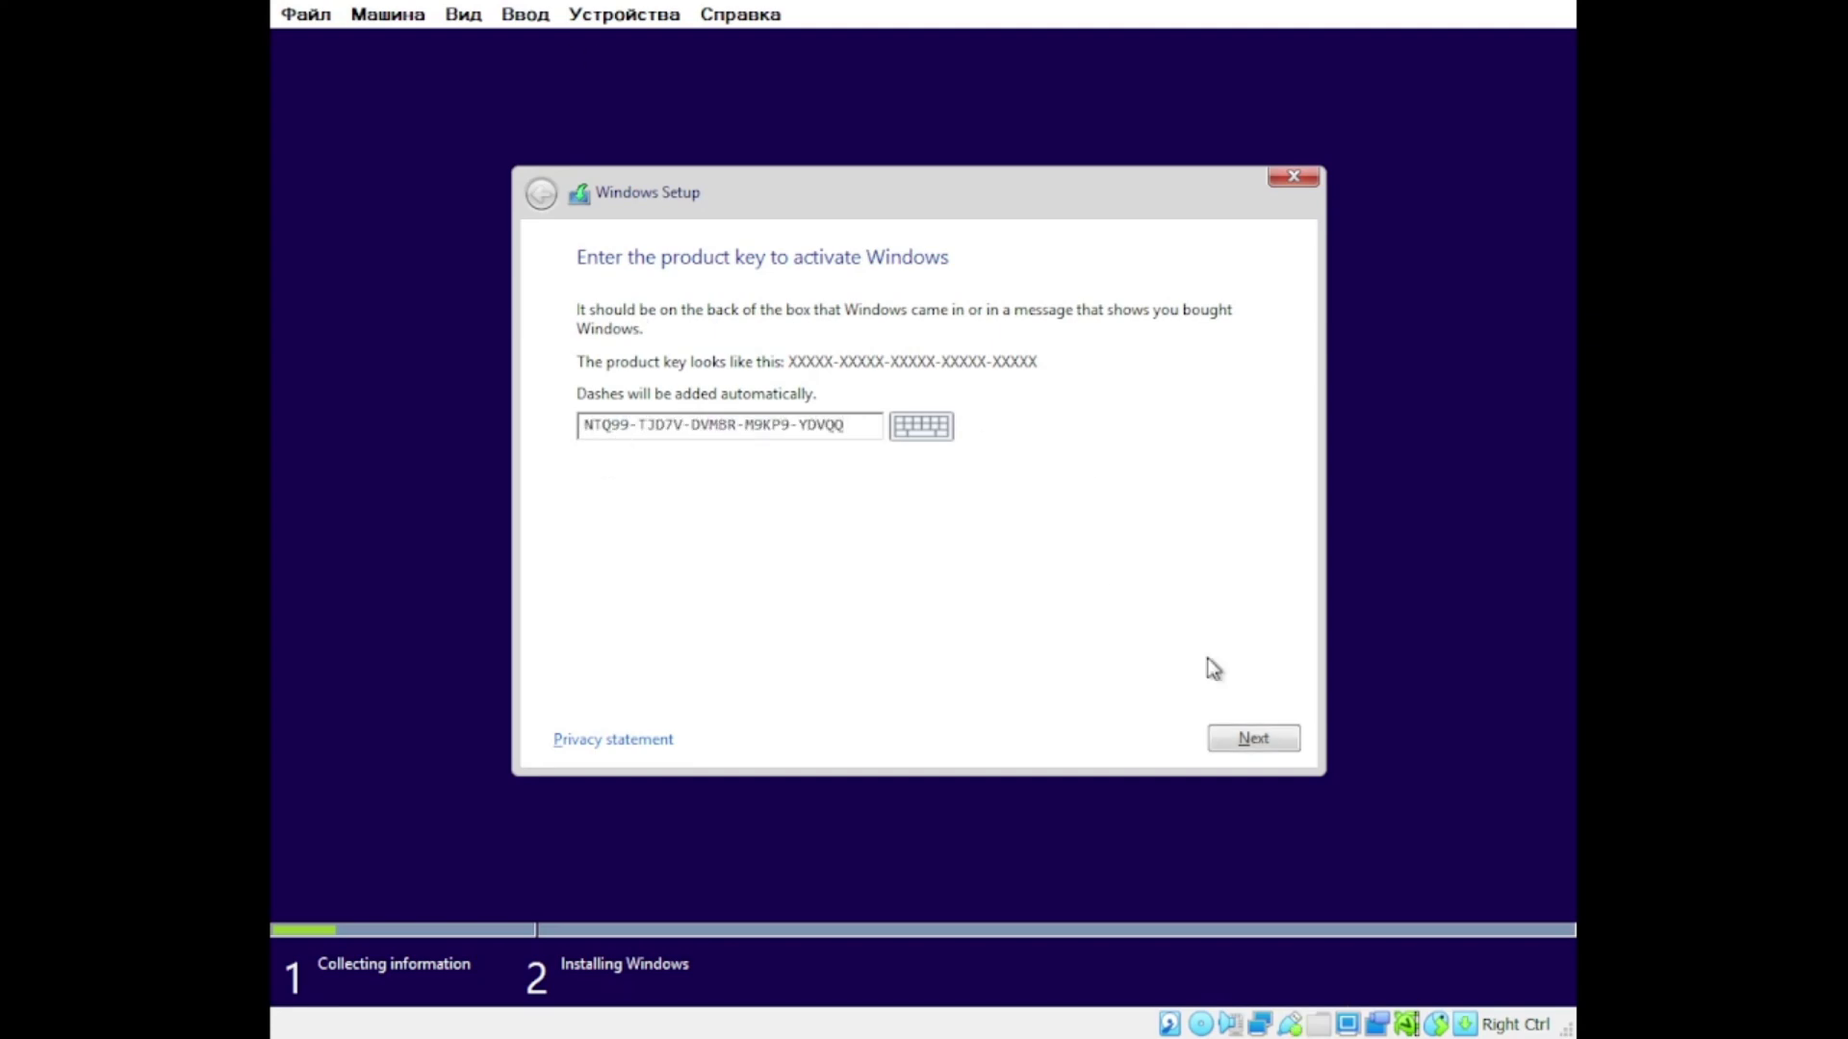
pyautogui.press('BackSpace')
pyautogui.press('BackSpace')
pyautogui.press('BackSpace')
pyautogui.press('BackSpace')
pyautogui.press('BackSpace')
pyautogui.press('BackSpace')
pyautogui.press('BackSpace')
pyautogui.press('BackSpace')
pyautogui.press('BackSpace')
pyautogui.press('BackSpace')
pyautogui.press('BackSpace')
pyautogui.press('BackSpace')
pyautogui.press('BackSpace')
pyautogui.press('BackSpace')
pyautogui.press('BackSpace')
pyautogui.press('BackSpace')
pyautogui.press('BackSpace')
pyautogui.press('BackSpace')
pyautogui.press('BackSpace')
pyautogui.press('BackSpace')
pyautogui.write('J46XG-8RN8X-3K4HK-9GRWQVRWT6')
pyautogui.press('BackSpace')
pyautogui.press('BackSpace')
pyautogui.press('BackSpace')
pyautogui.press('BackSpace')
pyautogui.press('BackSpace')
pyautogui.press('BackSpace')
pyautogui.press('BackSpace')
pyautogui.press('BackSpace')
pyautogui.press('BackSpace')
pyautogui.press('BackSpace')
pyautogui.press('BackSpace')
pyautogui.press('BackSpace')
pyautogui.press('BackSpace')
pyautogui.press('BackSpace')
pyautogui.press('BackSpace')
pyautogui.press('BackSpace')
pyautogui.press('BackSpace')
pyautogui.press('BackSpace')
pyautogui.press('BackSpace')
pyautogui.press('BackSpace')
pyautogui.write('334NH-RXG76-64THKC7CKG-D3VPT')
pyautogui.click(1253, 738)
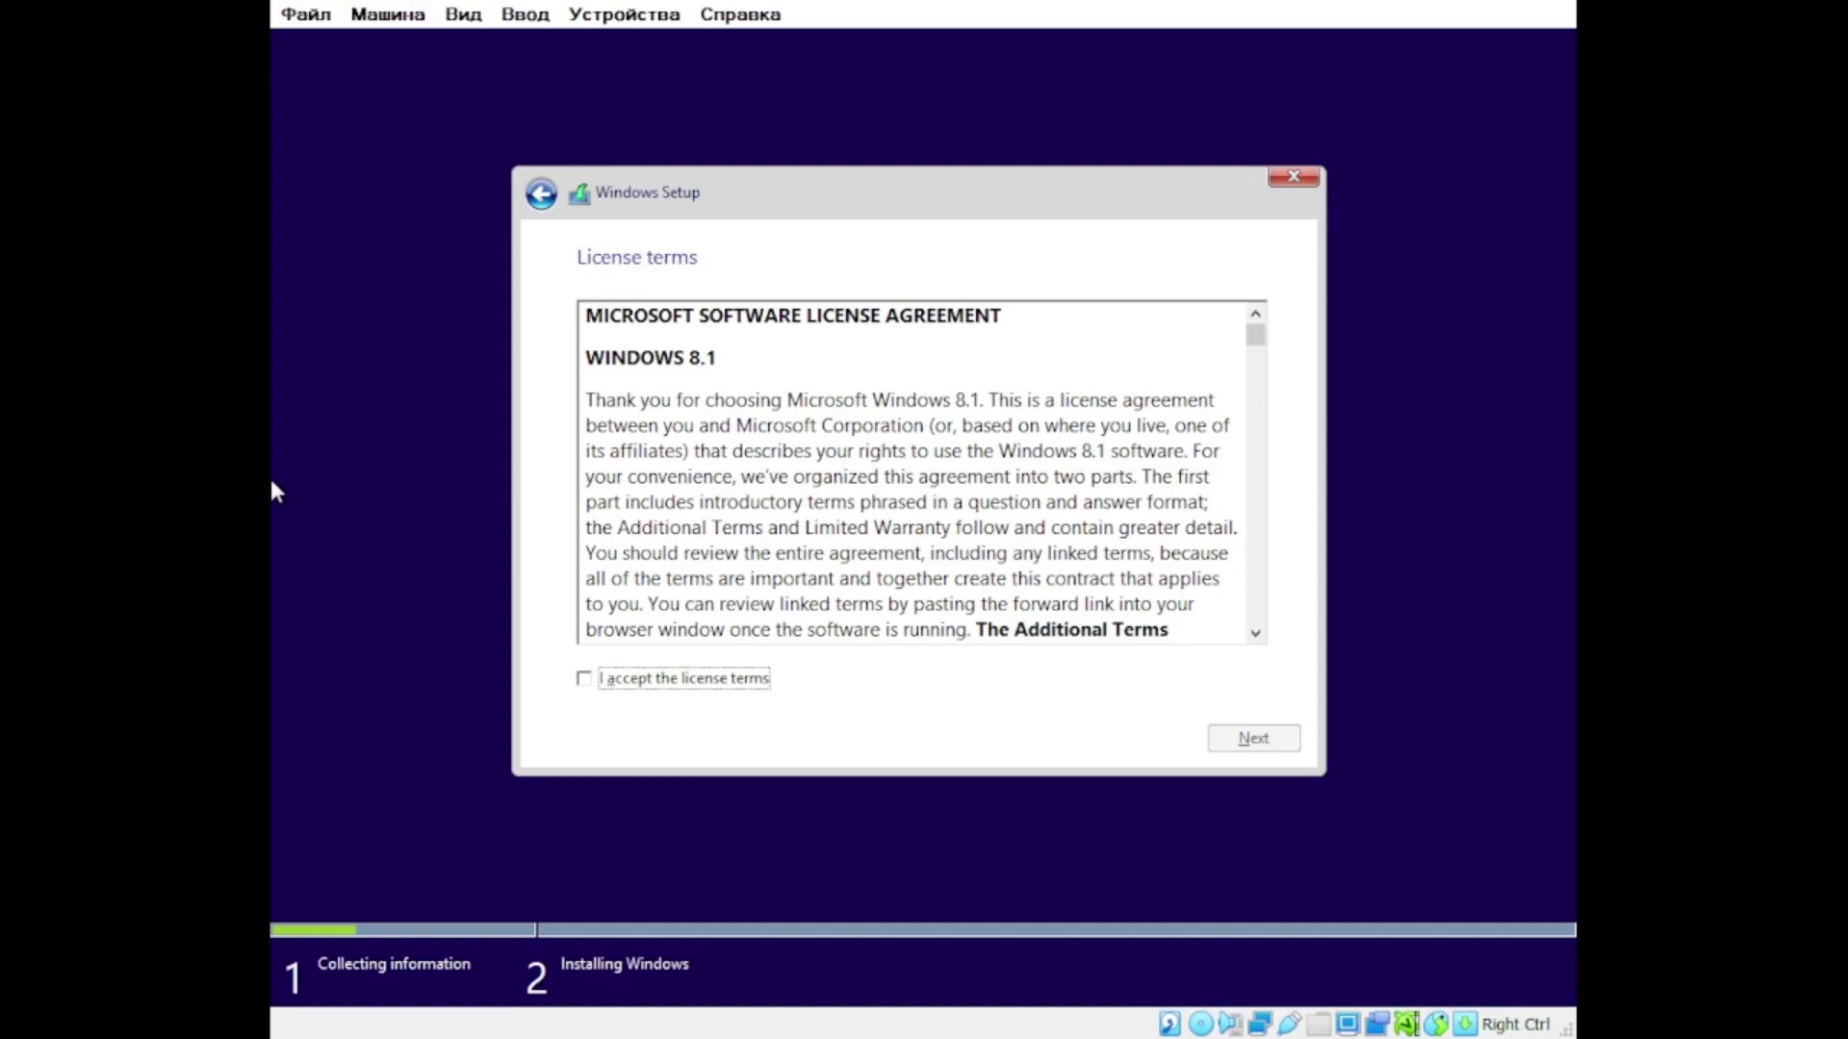
pyautogui.click(1230, 735)
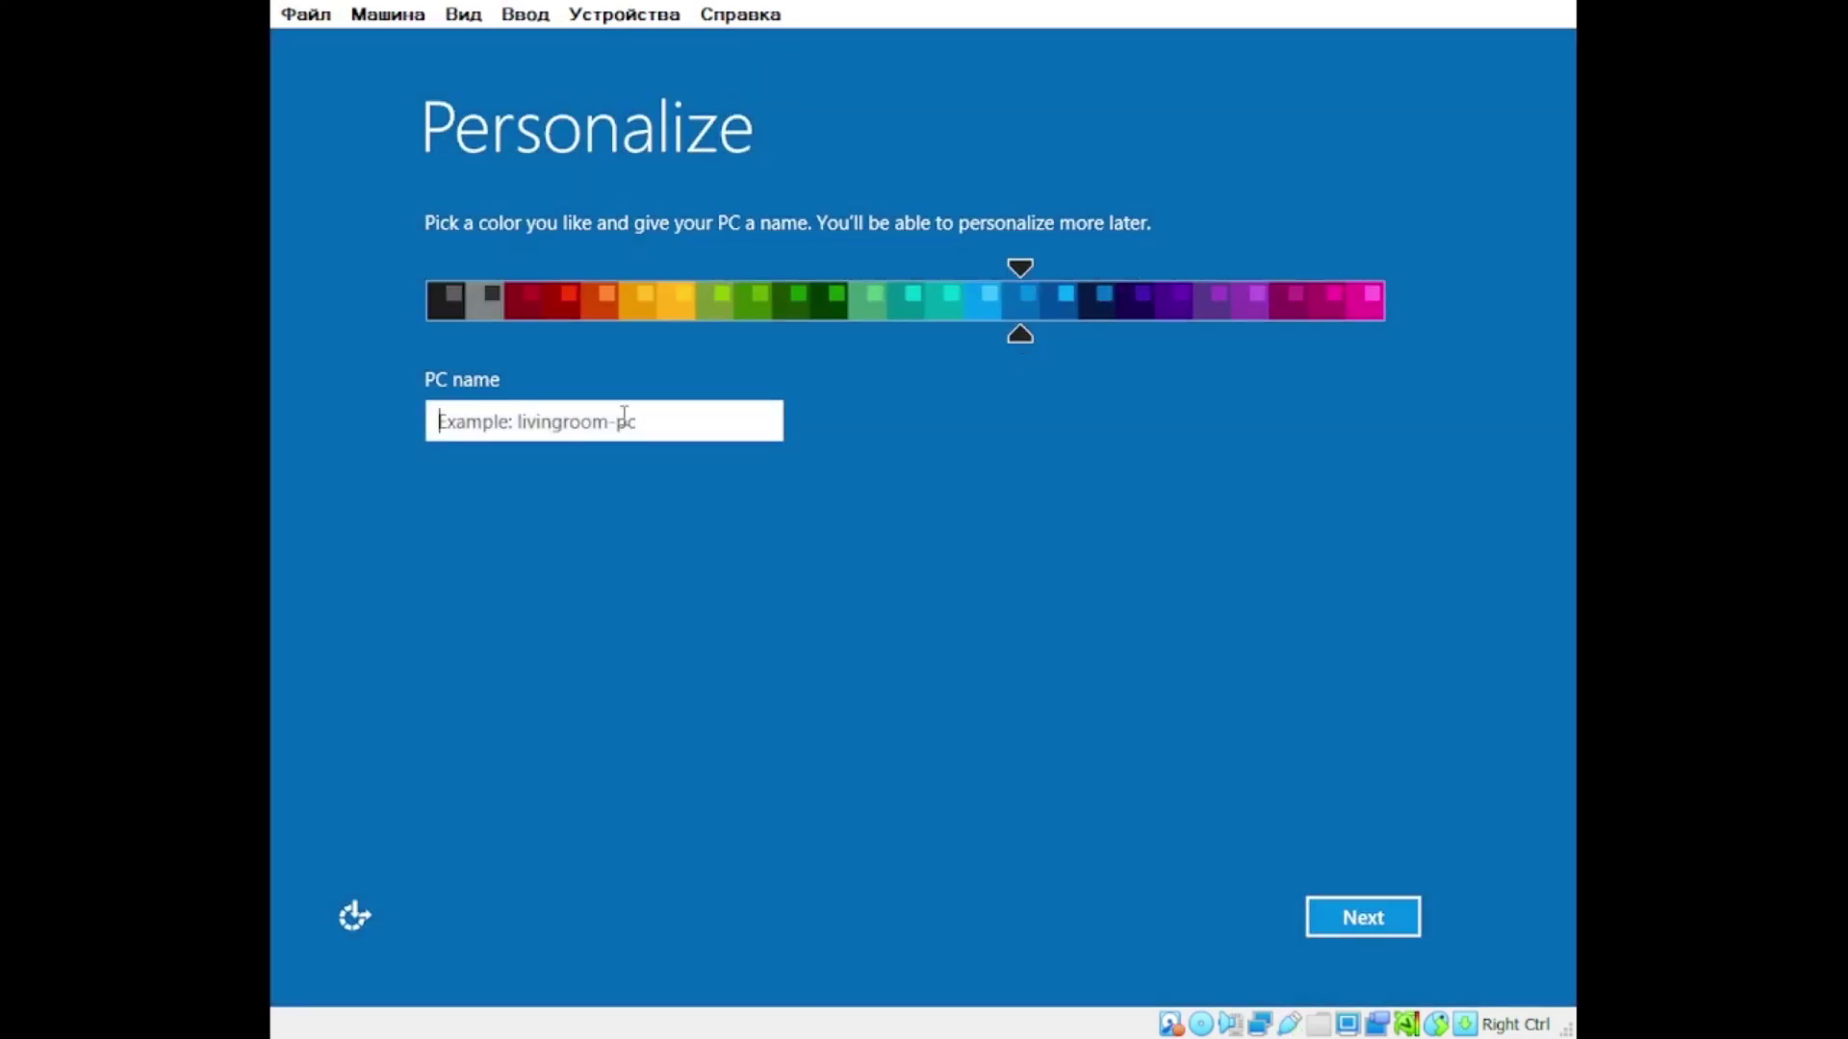
# Step: Enter the PC name and the local account user name
pyautogui.write('Baldilo-PC')
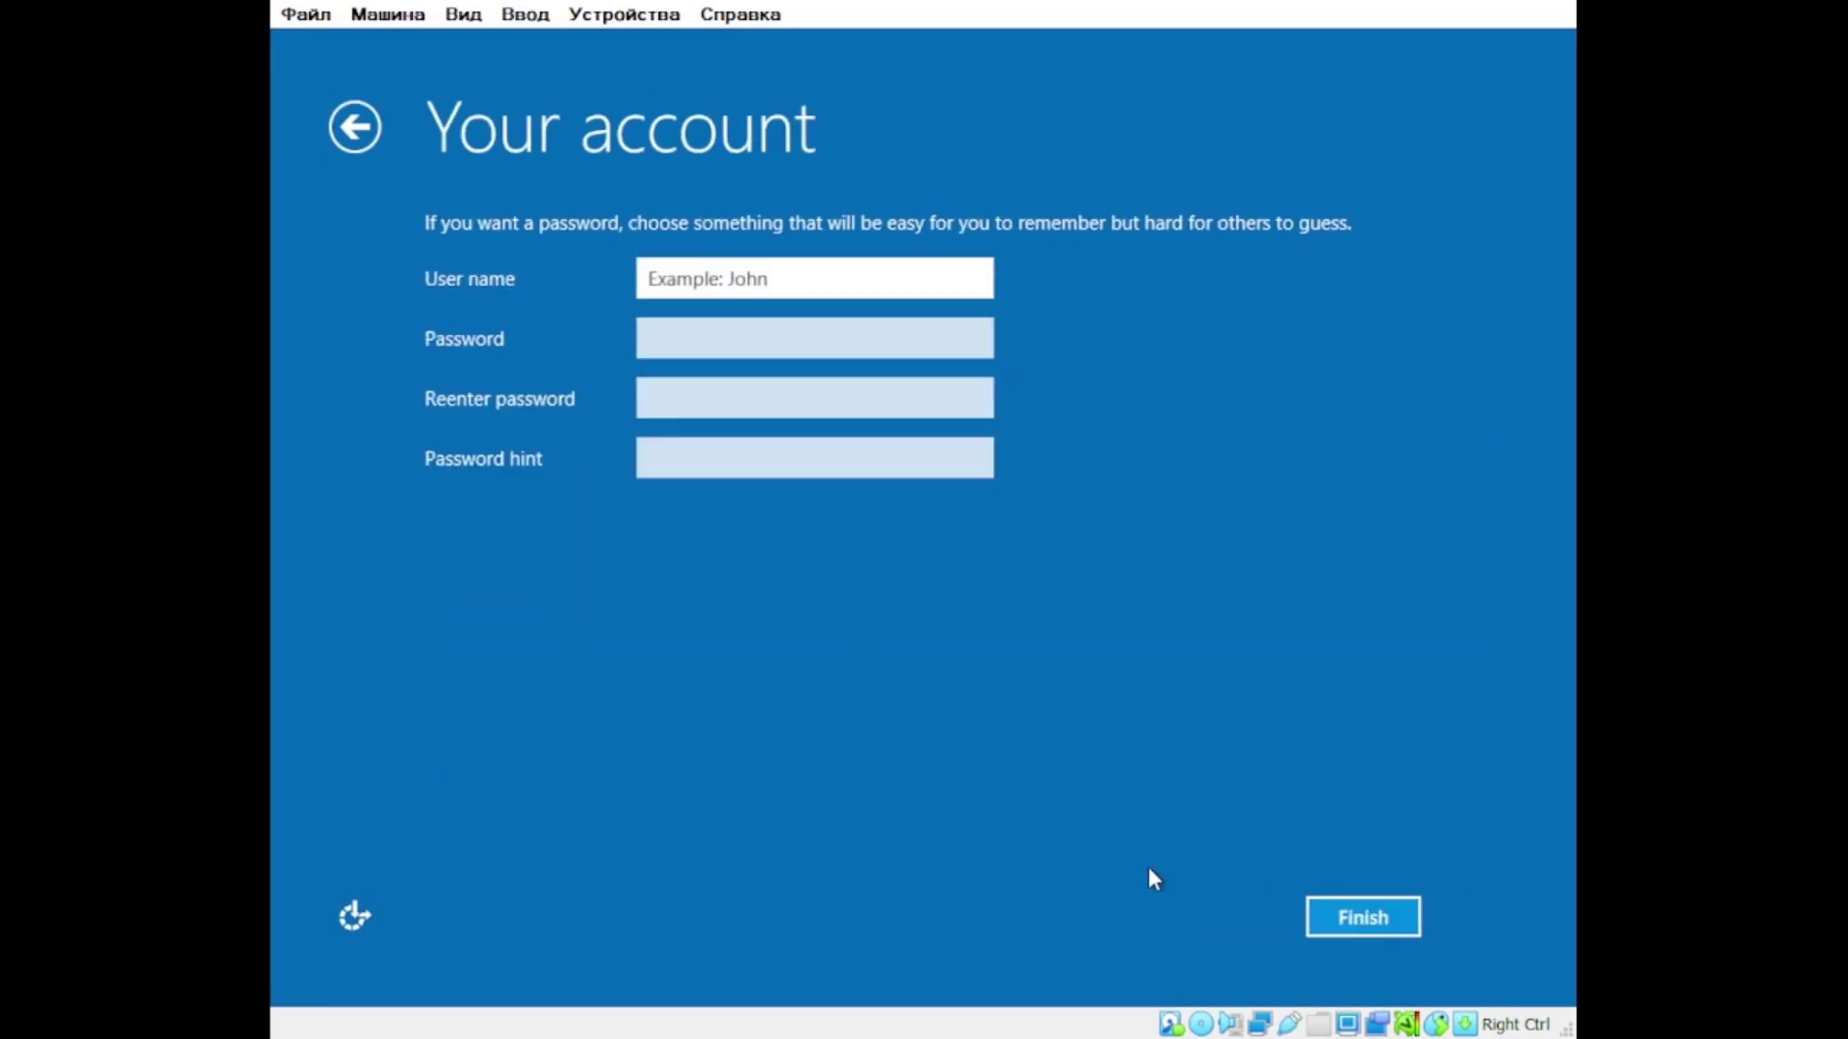
pyautogui.write('Baldilo\\March')
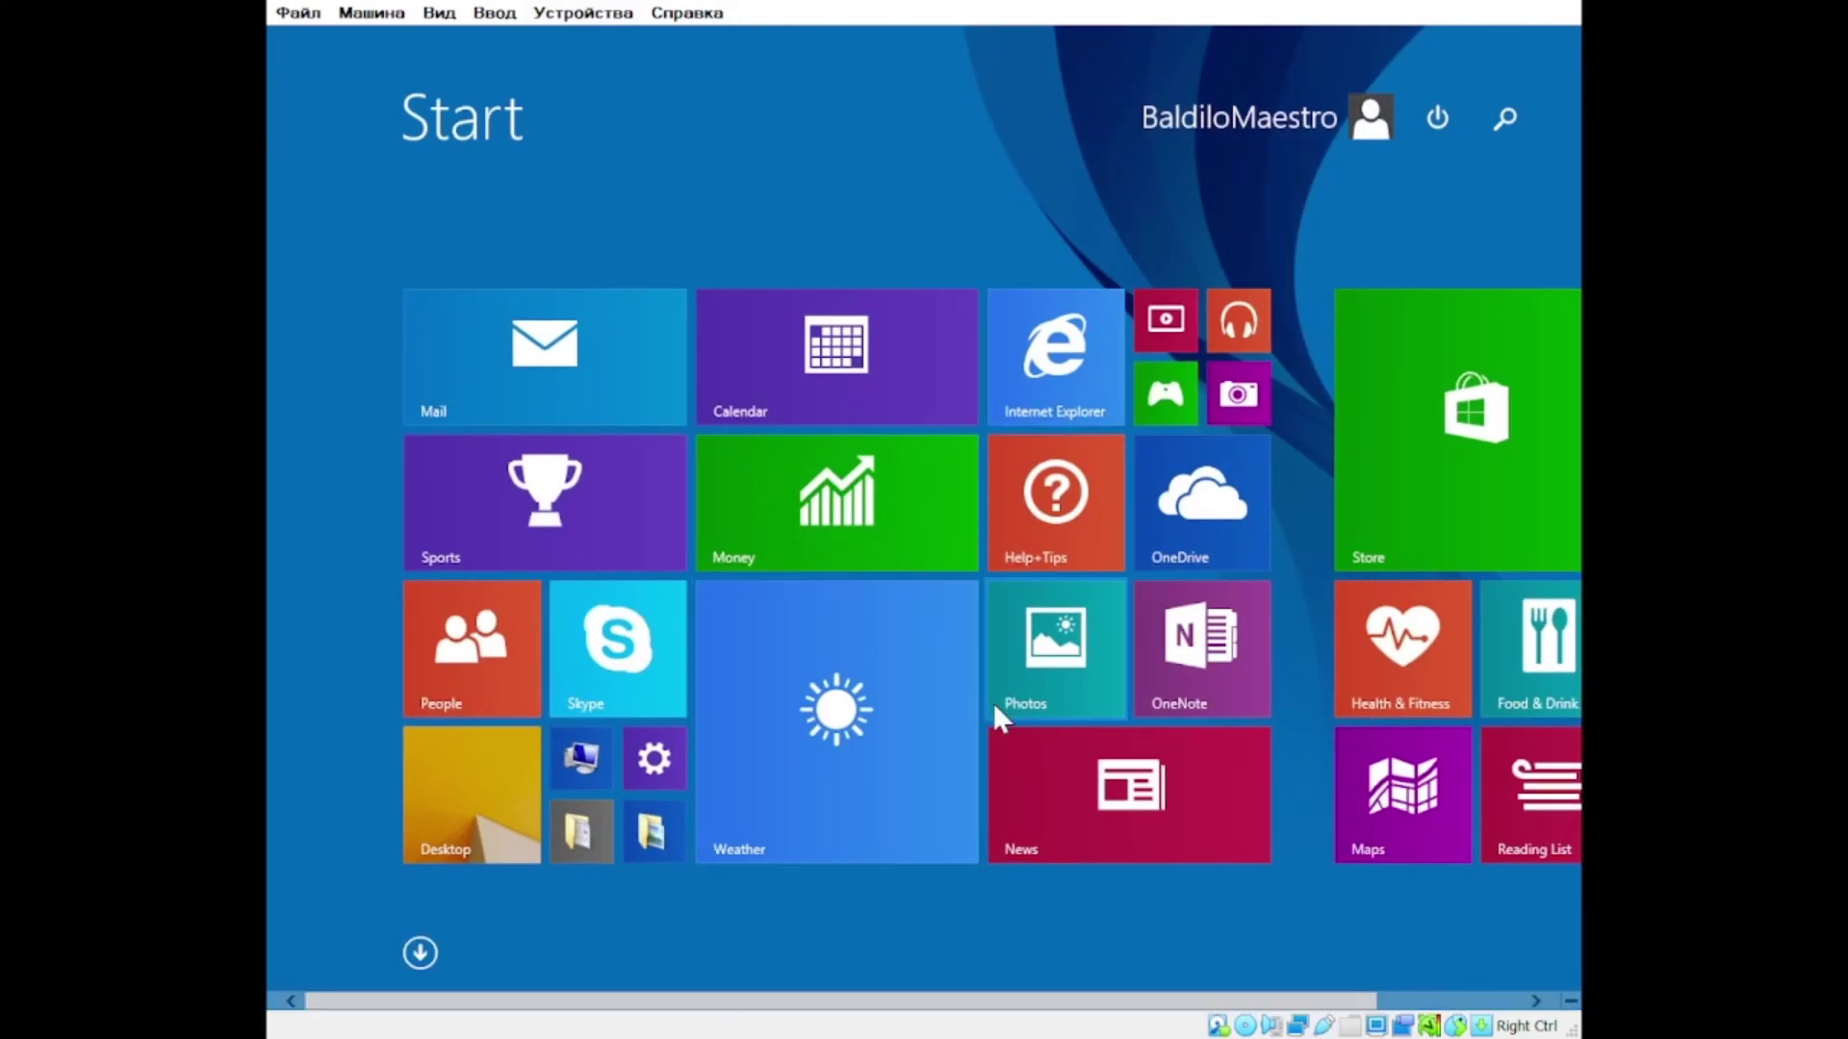
# Step: Go to the desktop, open the installation disc and launch Windows 10 setup
pyautogui.click(807, 847)
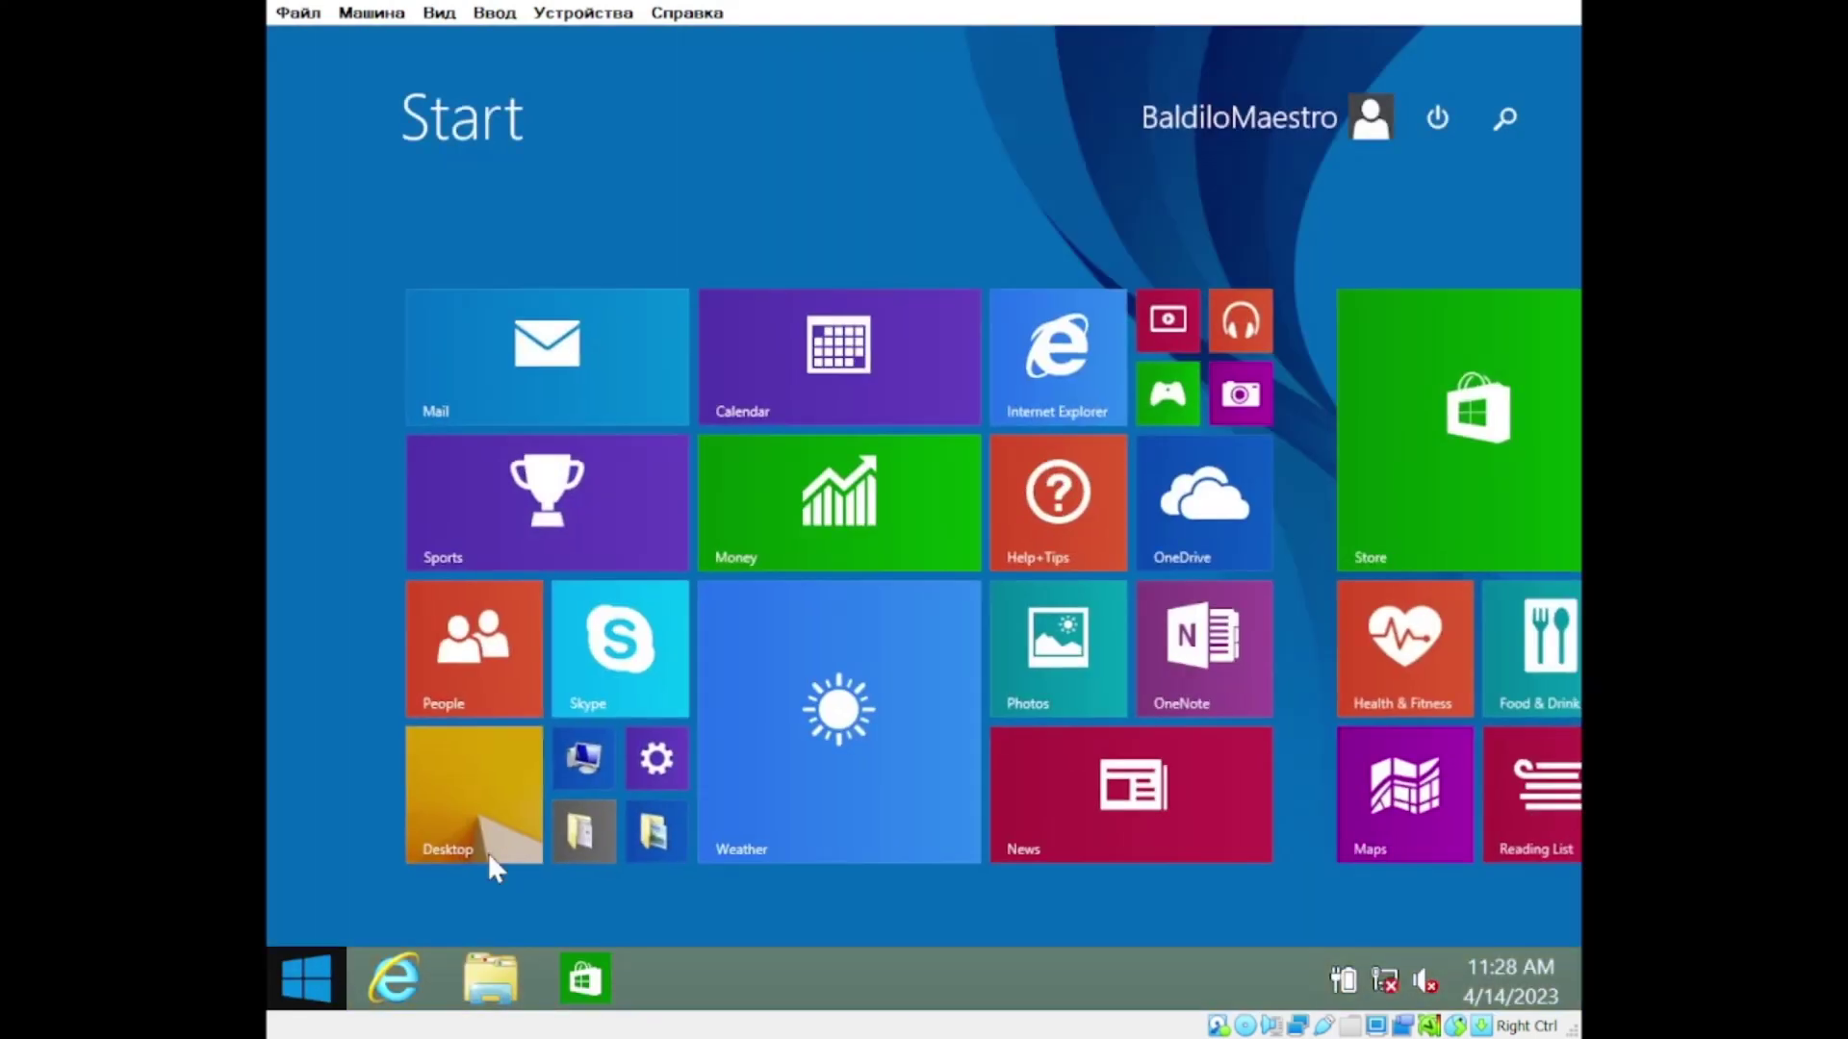
pyautogui.click(472, 828)
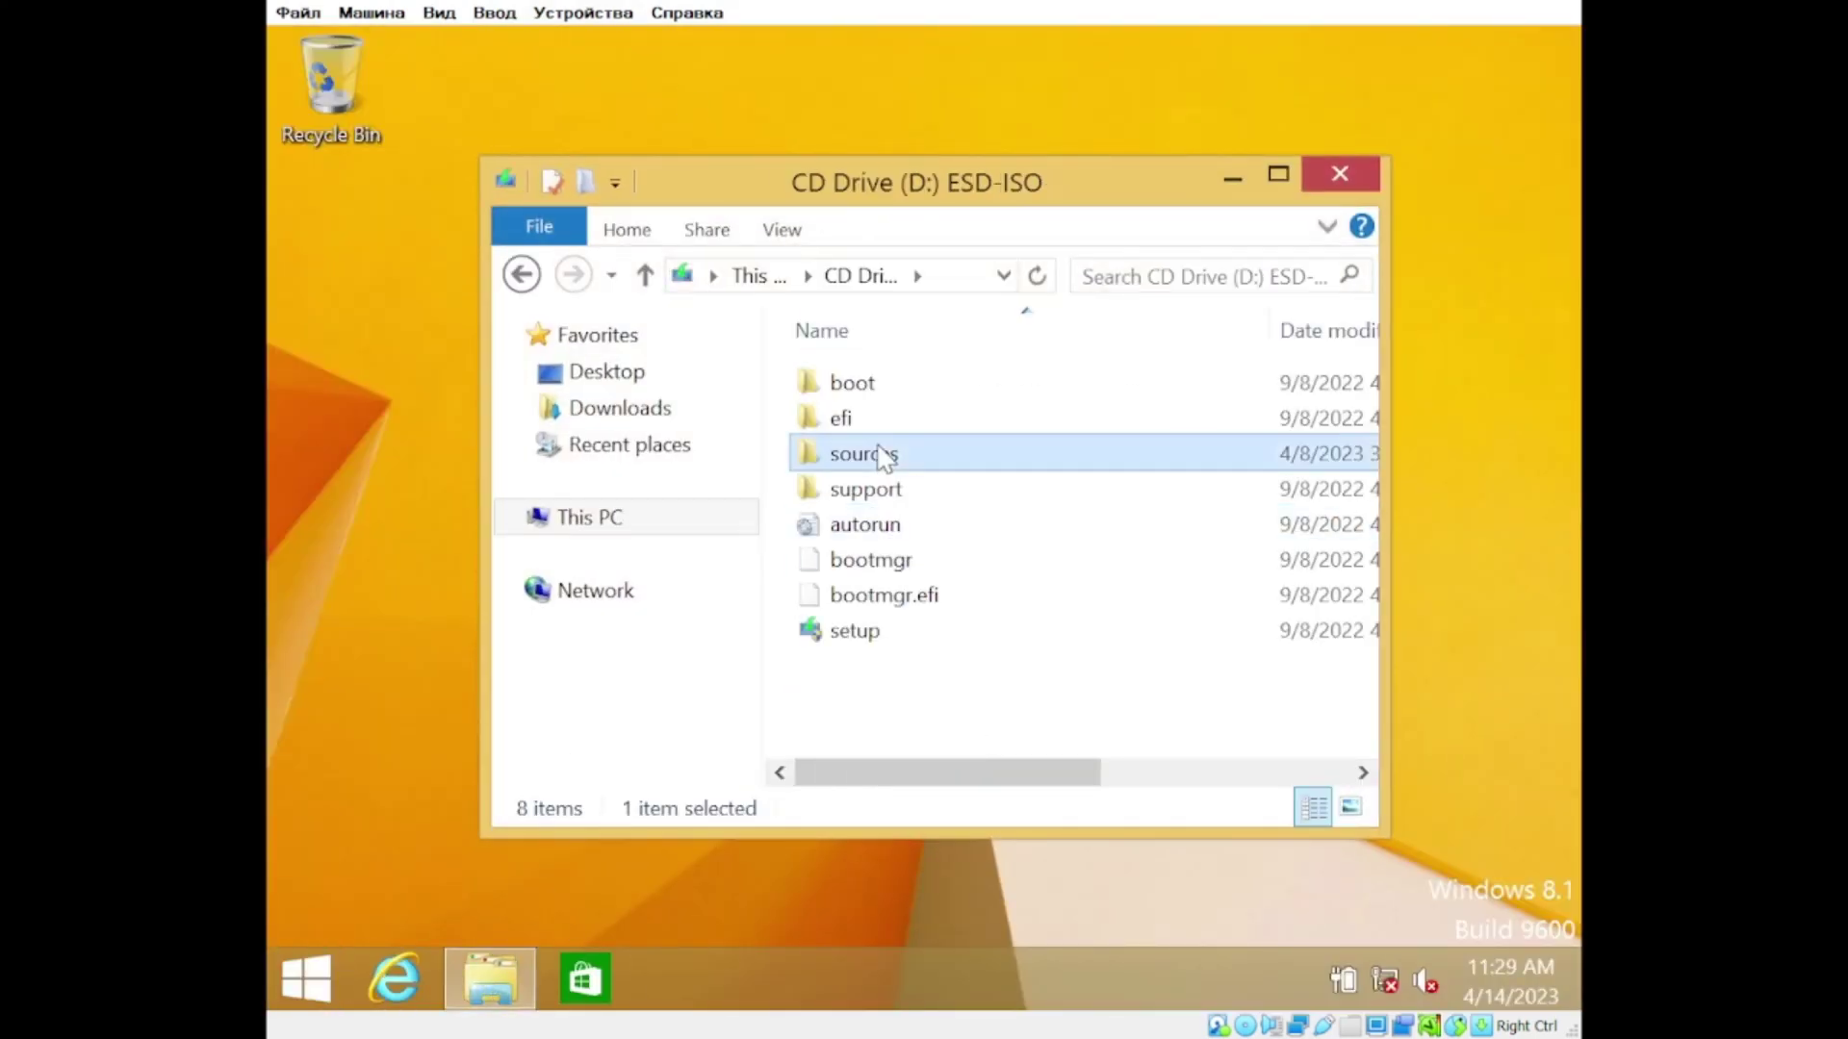
pyautogui.doubleClick(876, 455)
pyautogui.click(1073, 589)
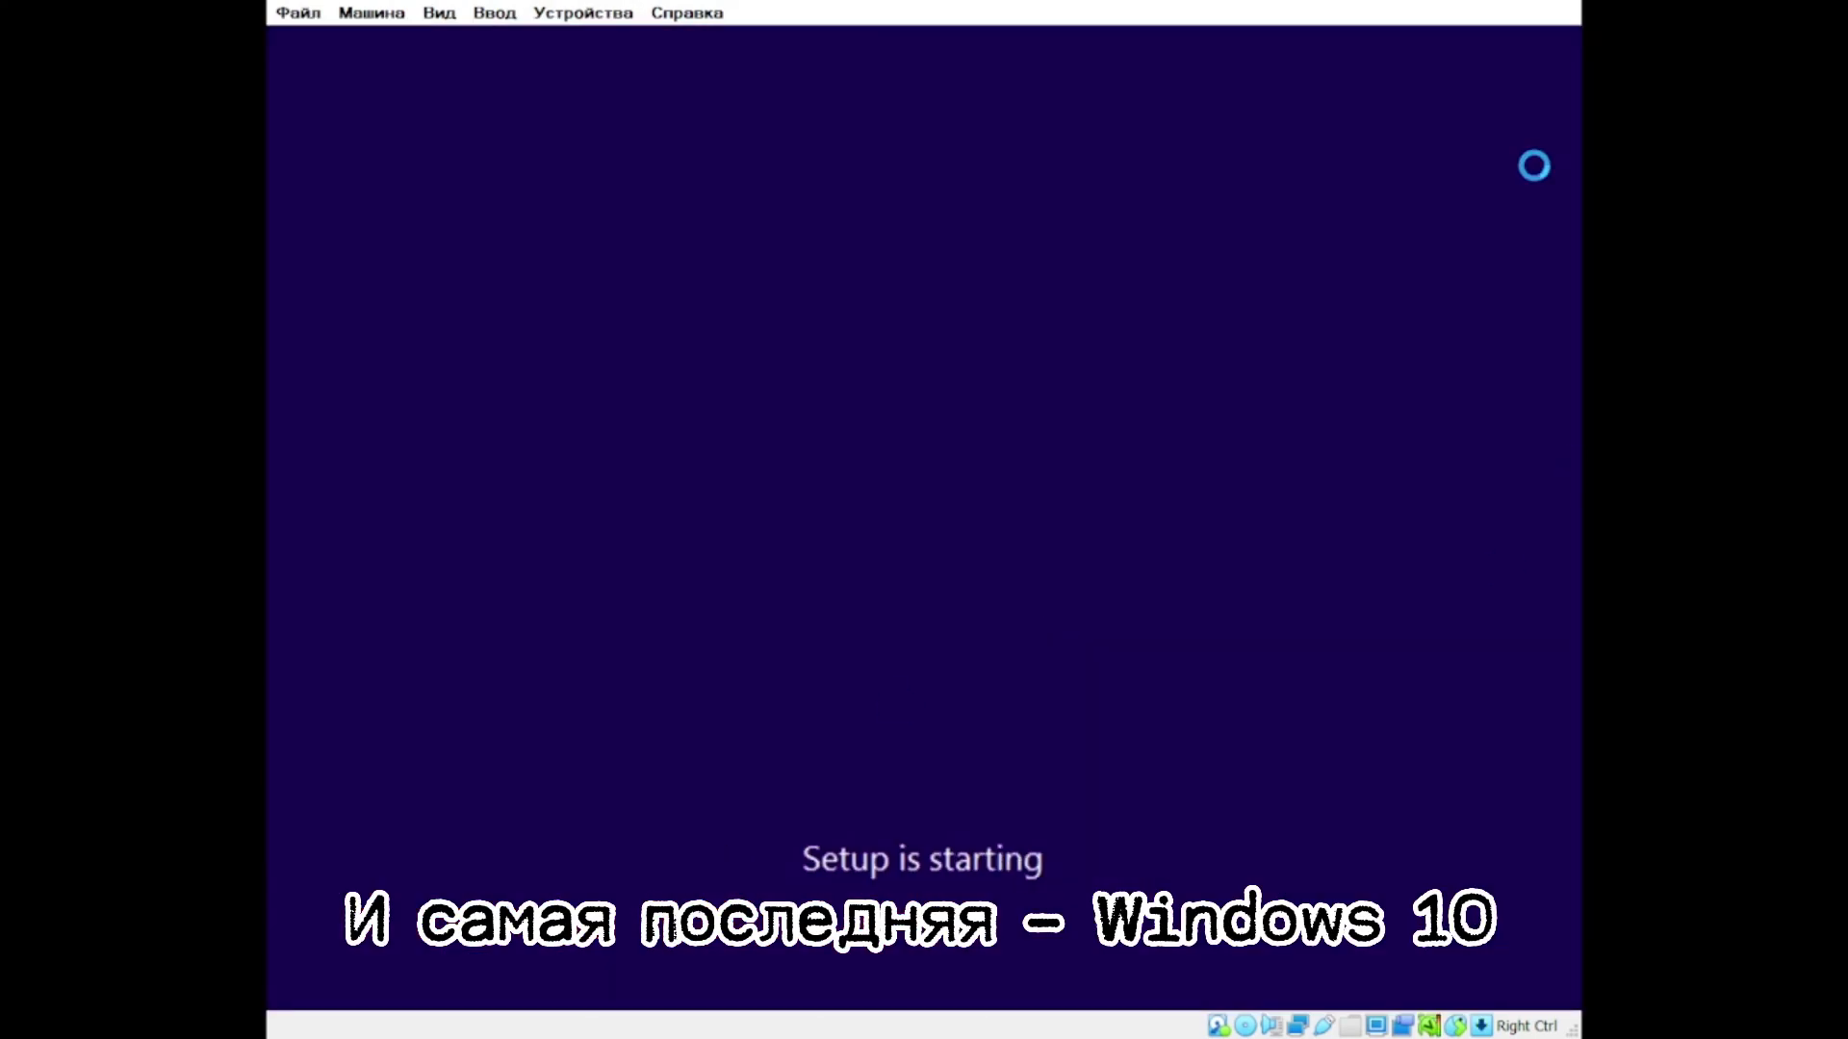
# Step: Step through the Windows 10 installer choosing a custom install, then restart Windows 8.1
pyautogui.click(907, 569)
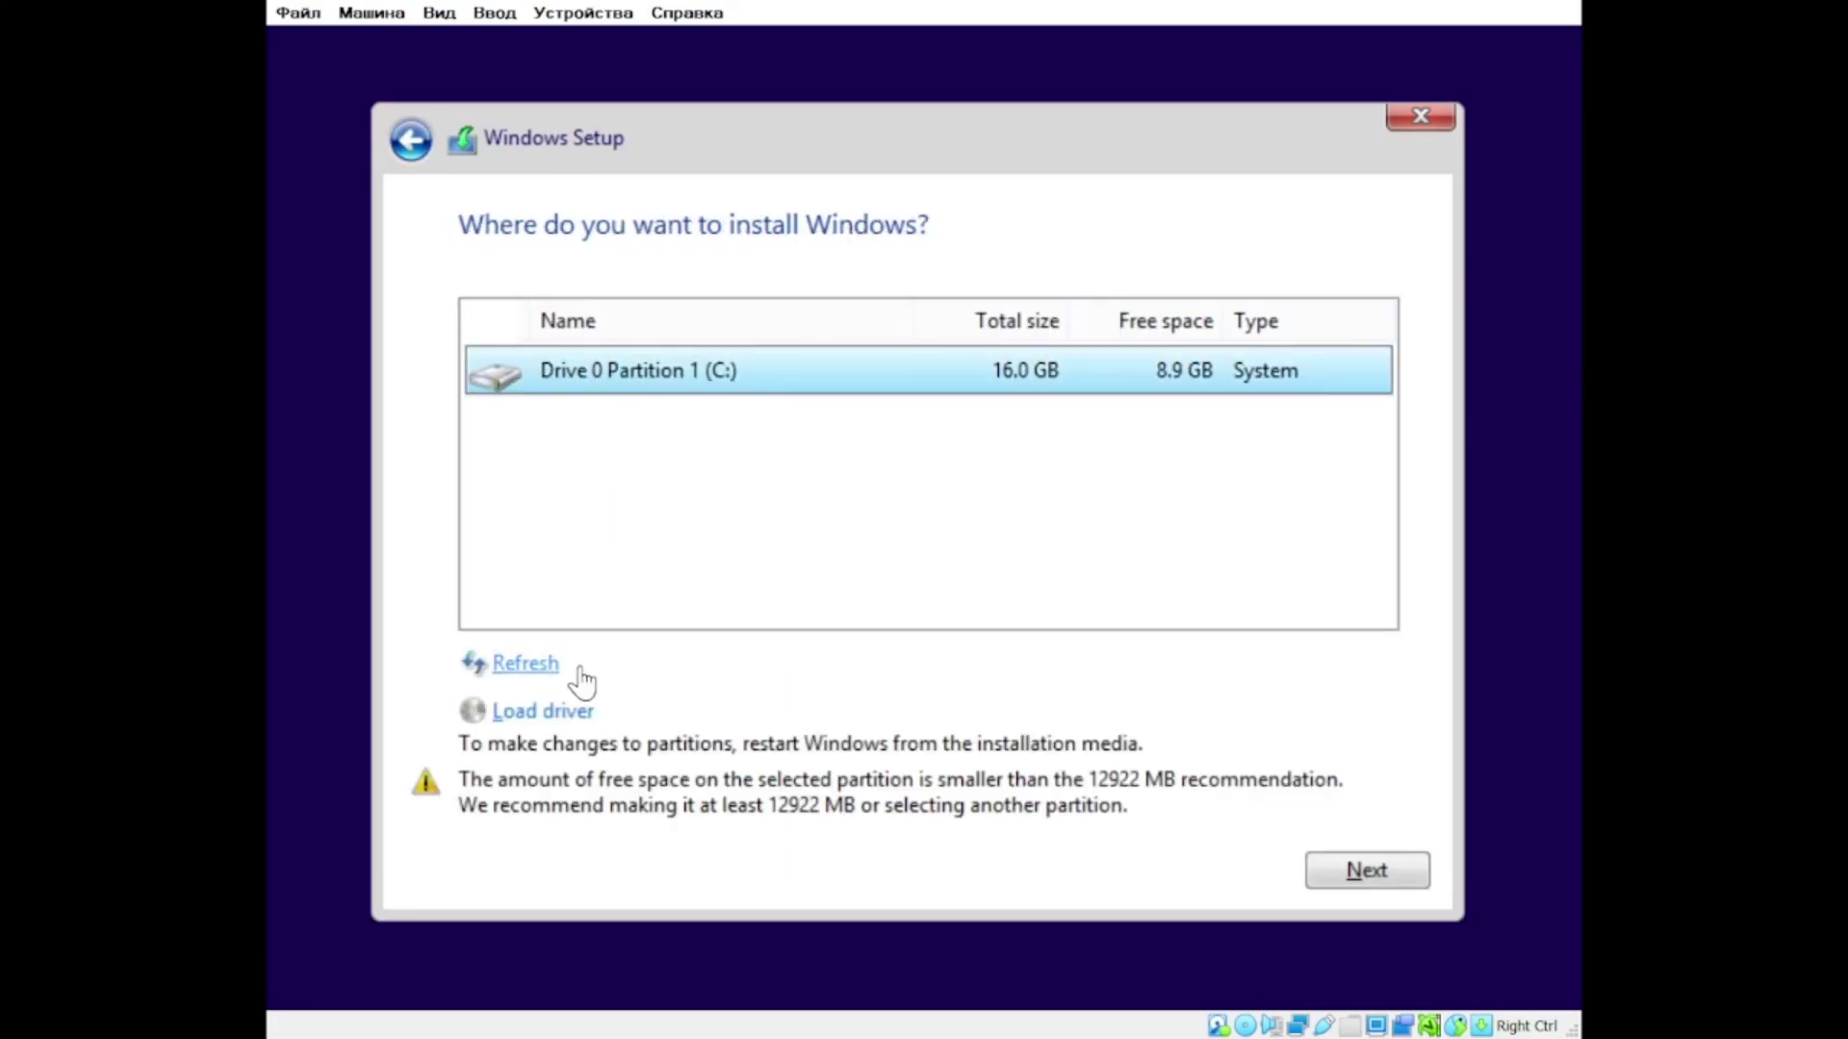
pyautogui.click(574, 666)
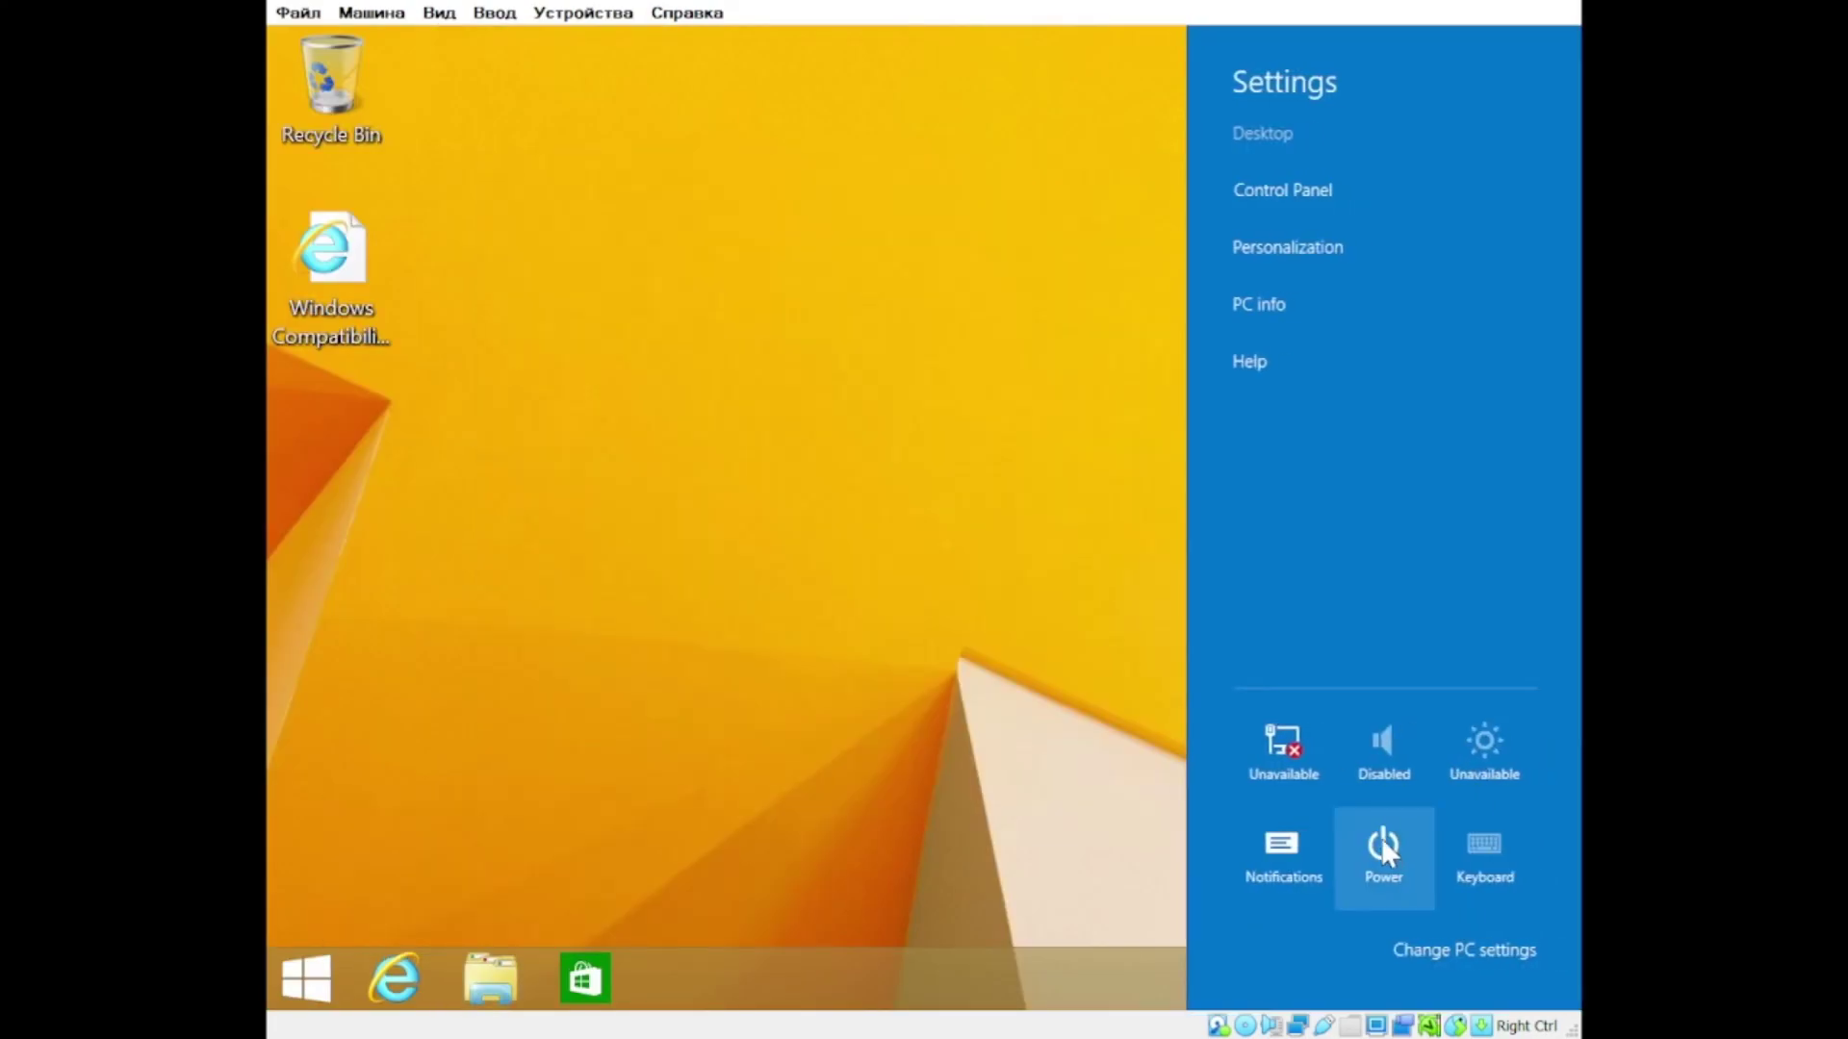
pyautogui.click(1386, 847)
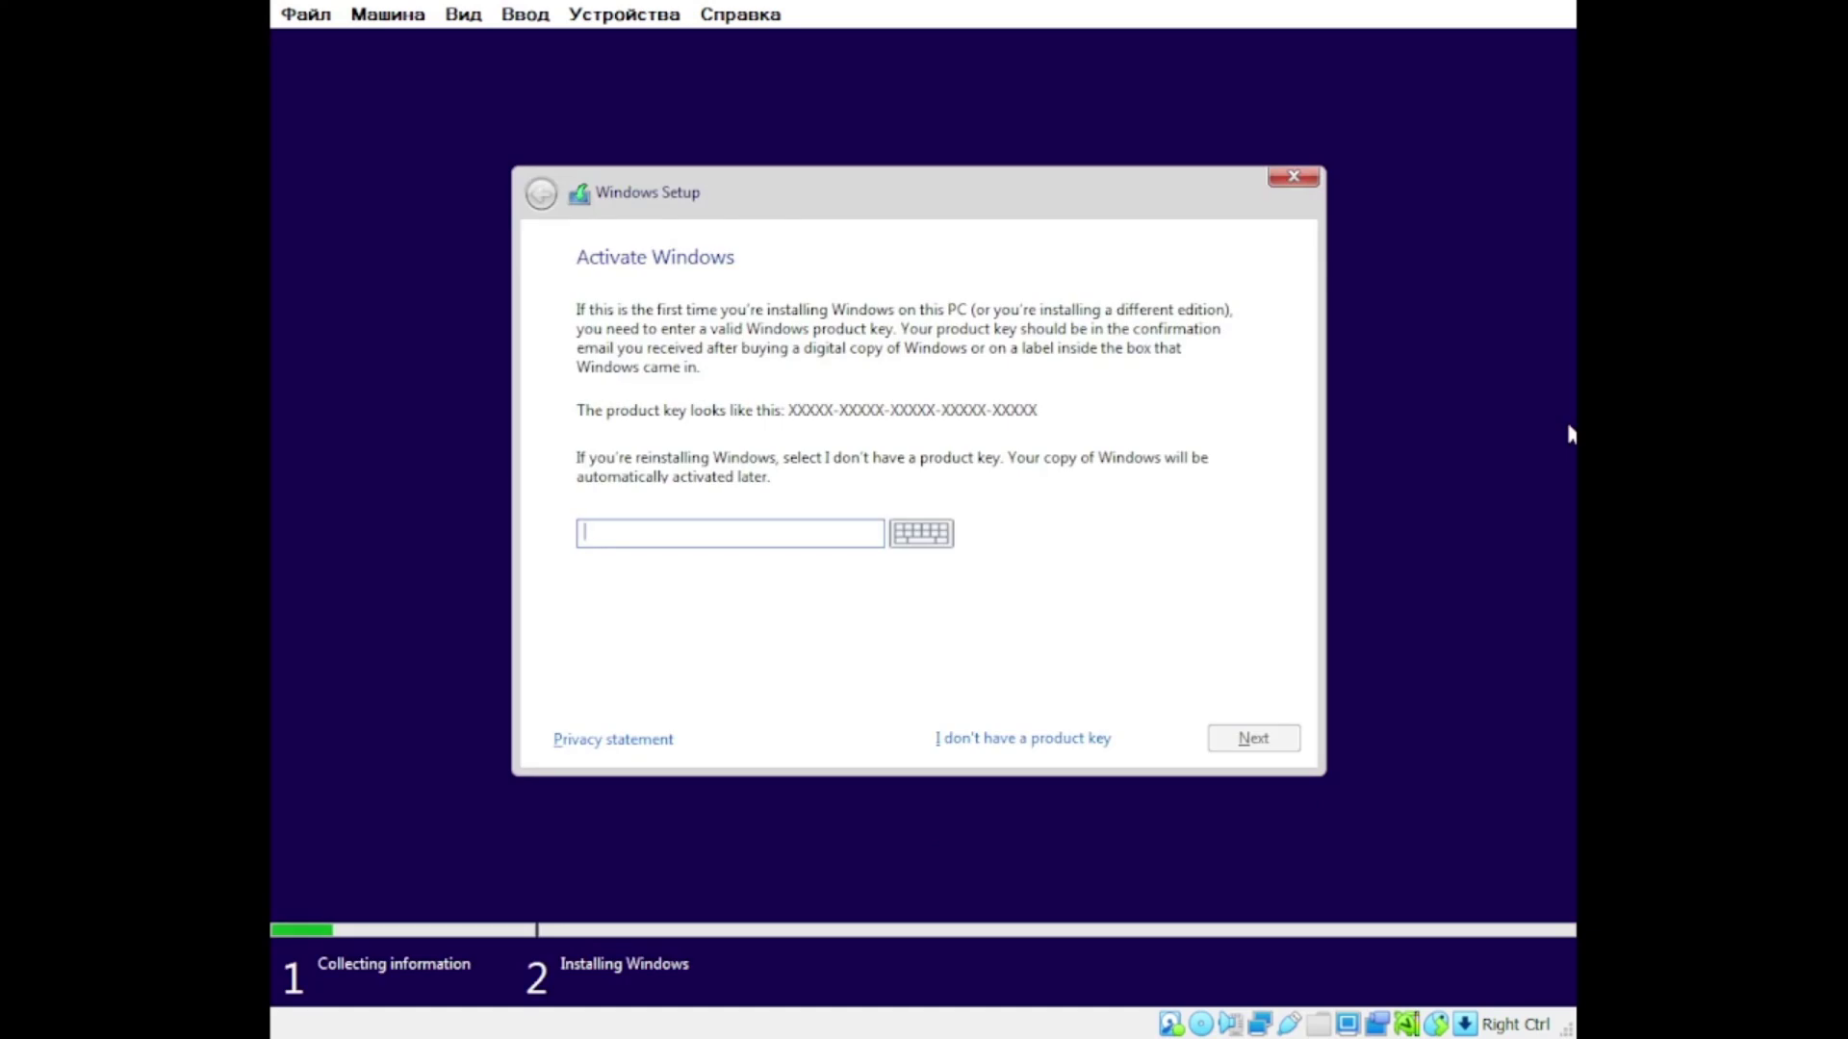
# Step: Skip the product key, pick the Windows 10 edition, and open an administrator command prompt with Shift+F10
pyautogui.click(962, 739)
pyautogui.click(1250, 739)
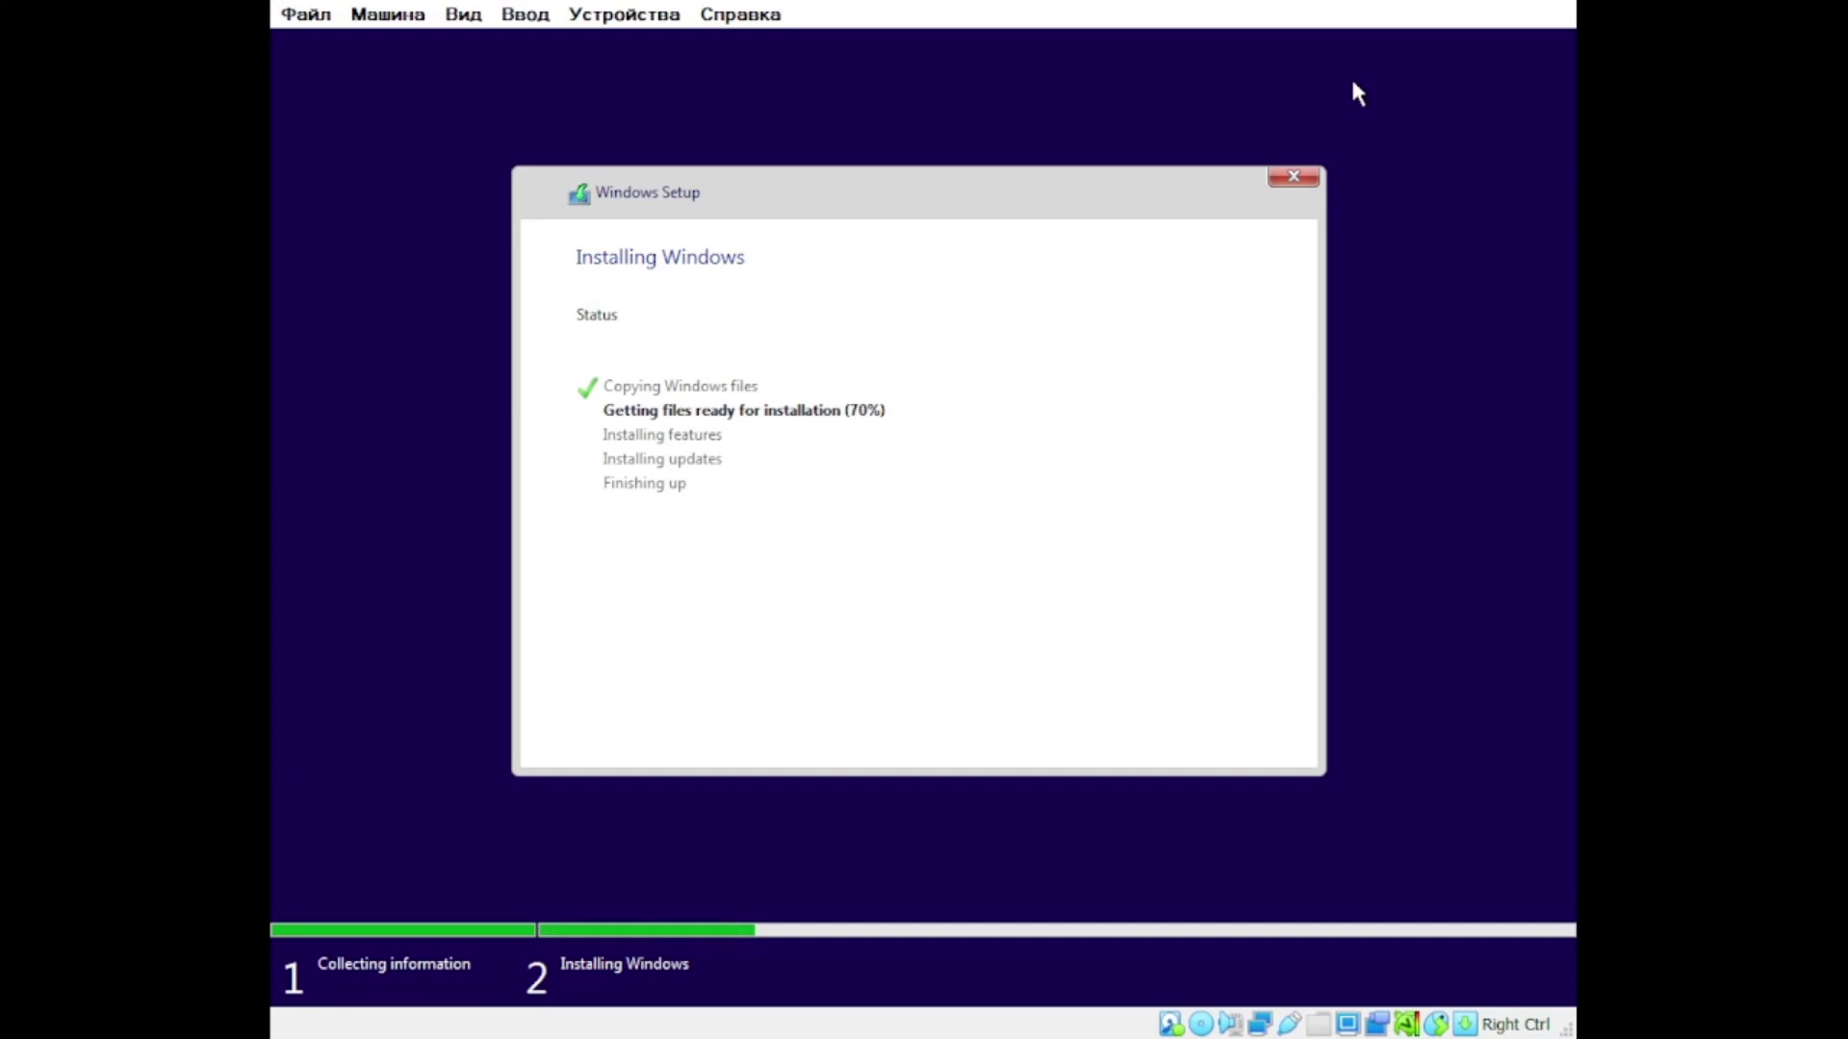
pyautogui.hotkey('shift', 'F10')
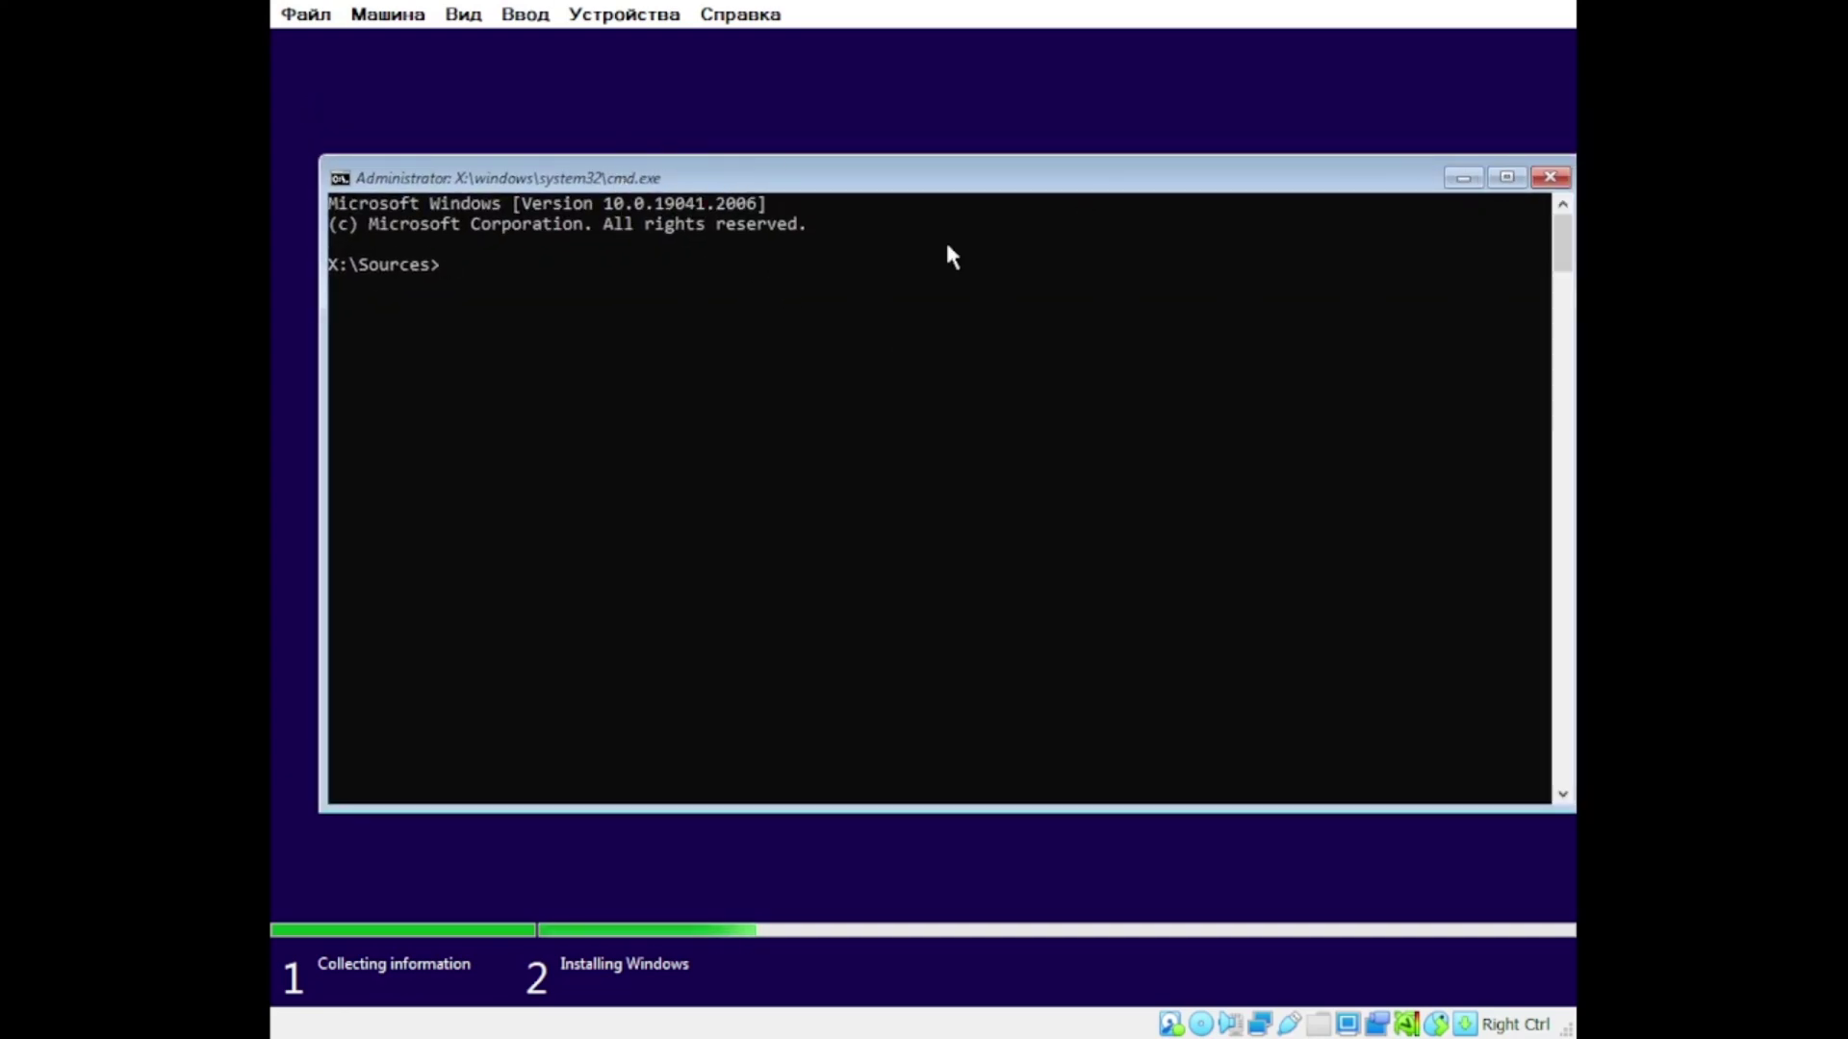
# Step: Move the command prompt window back into view and close it
pyautogui.moveTo(1404, 273); pyautogui.dragTo(1302, 132)
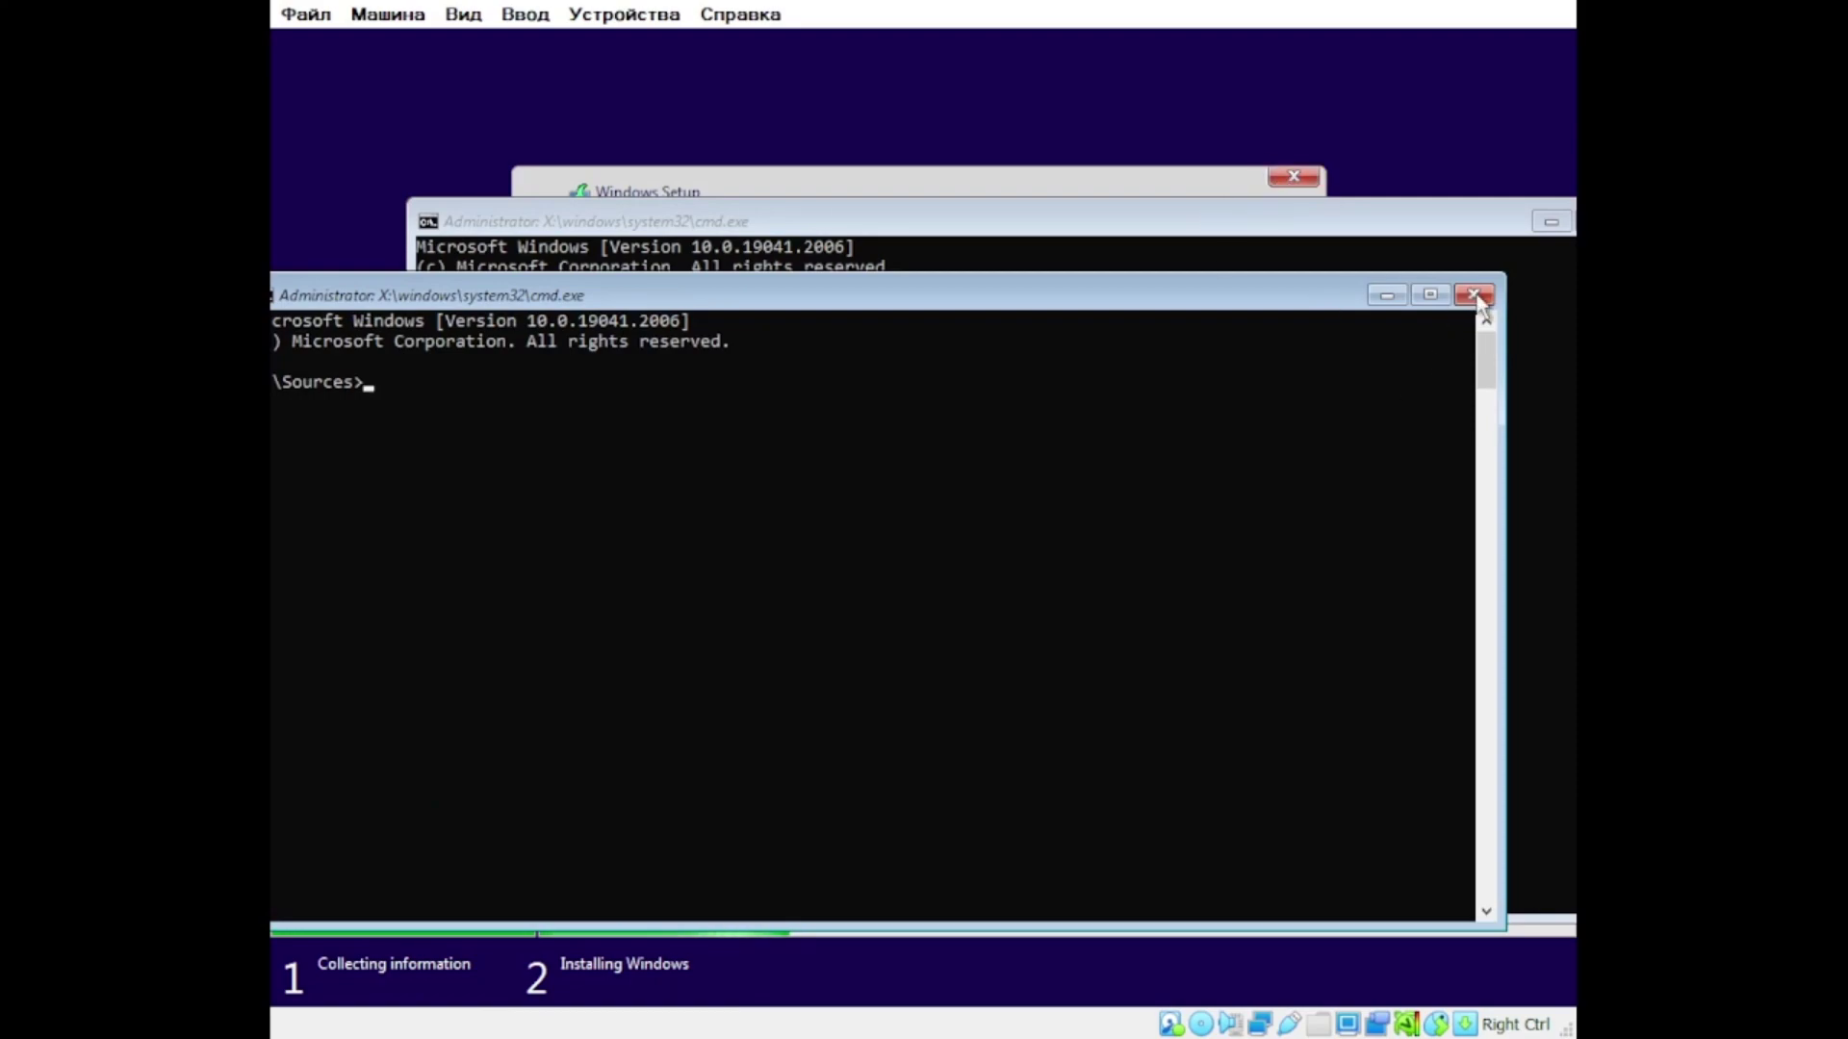
pyautogui.click(1478, 293)
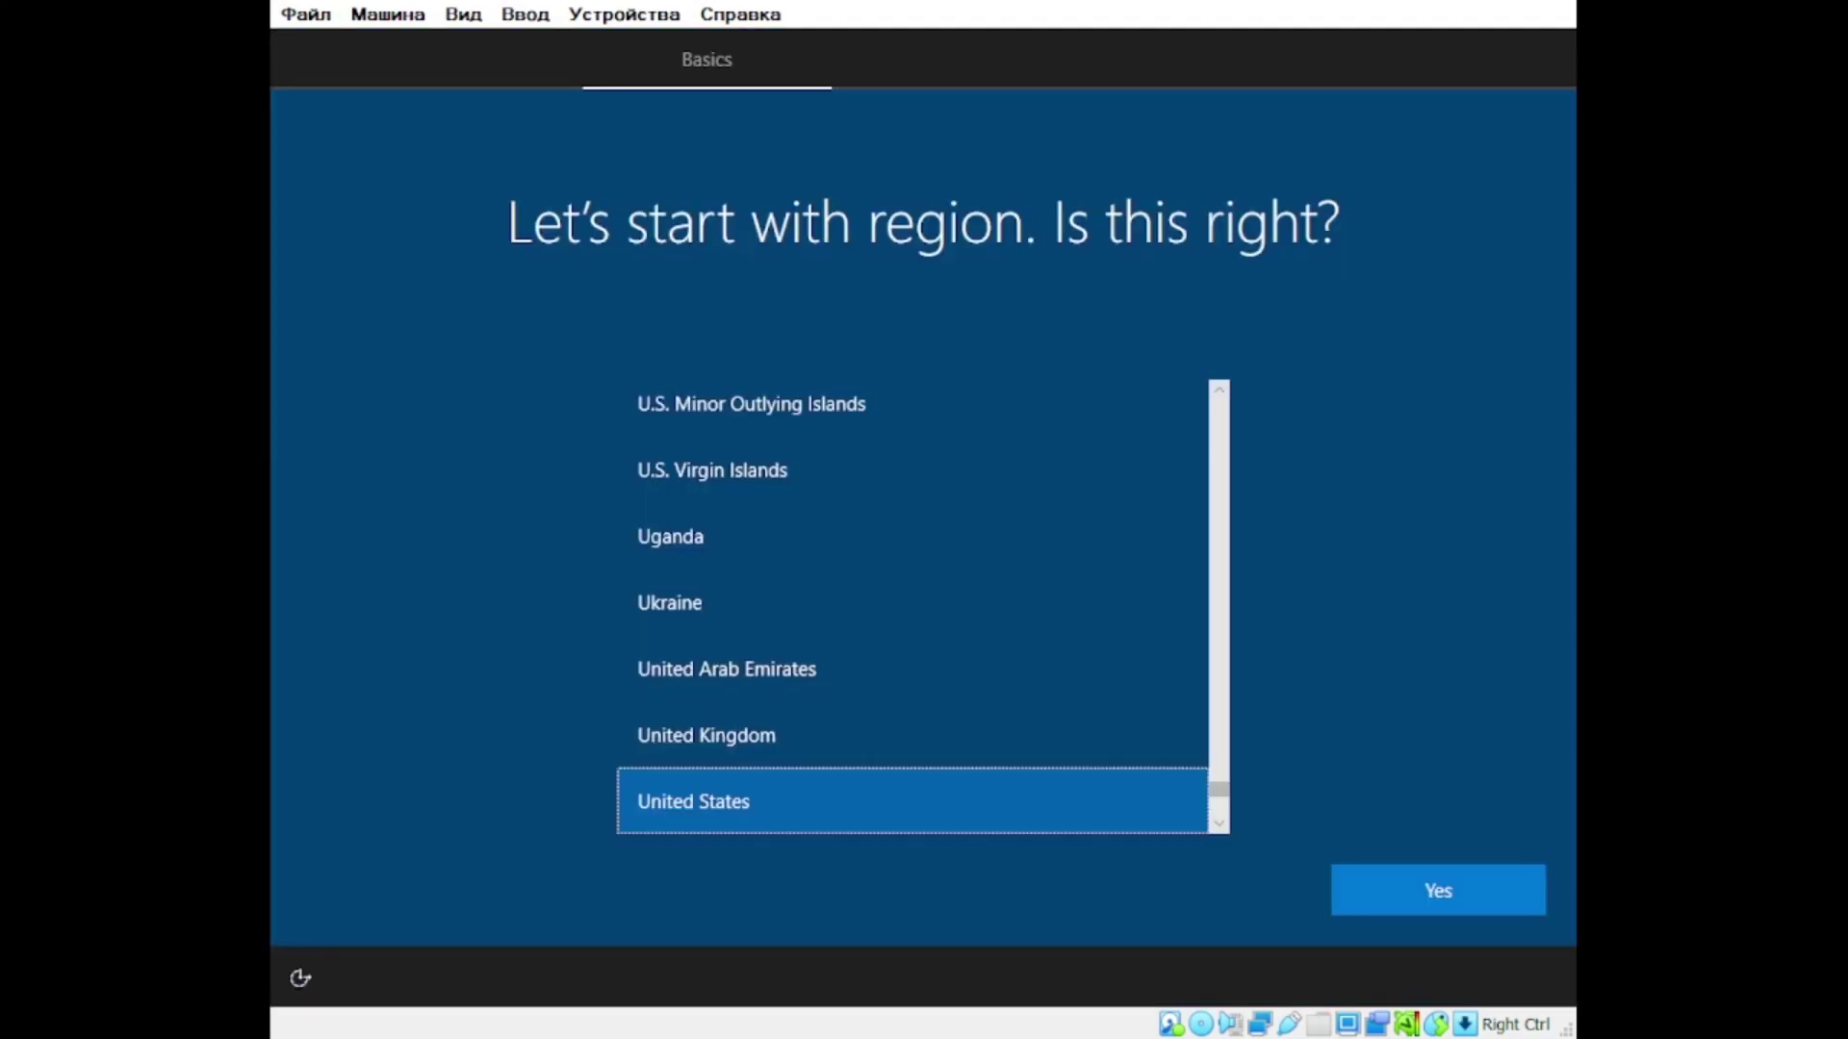
# Step: Keep United States as the region and confirm it with Yes
pyautogui.click(1538, 878)
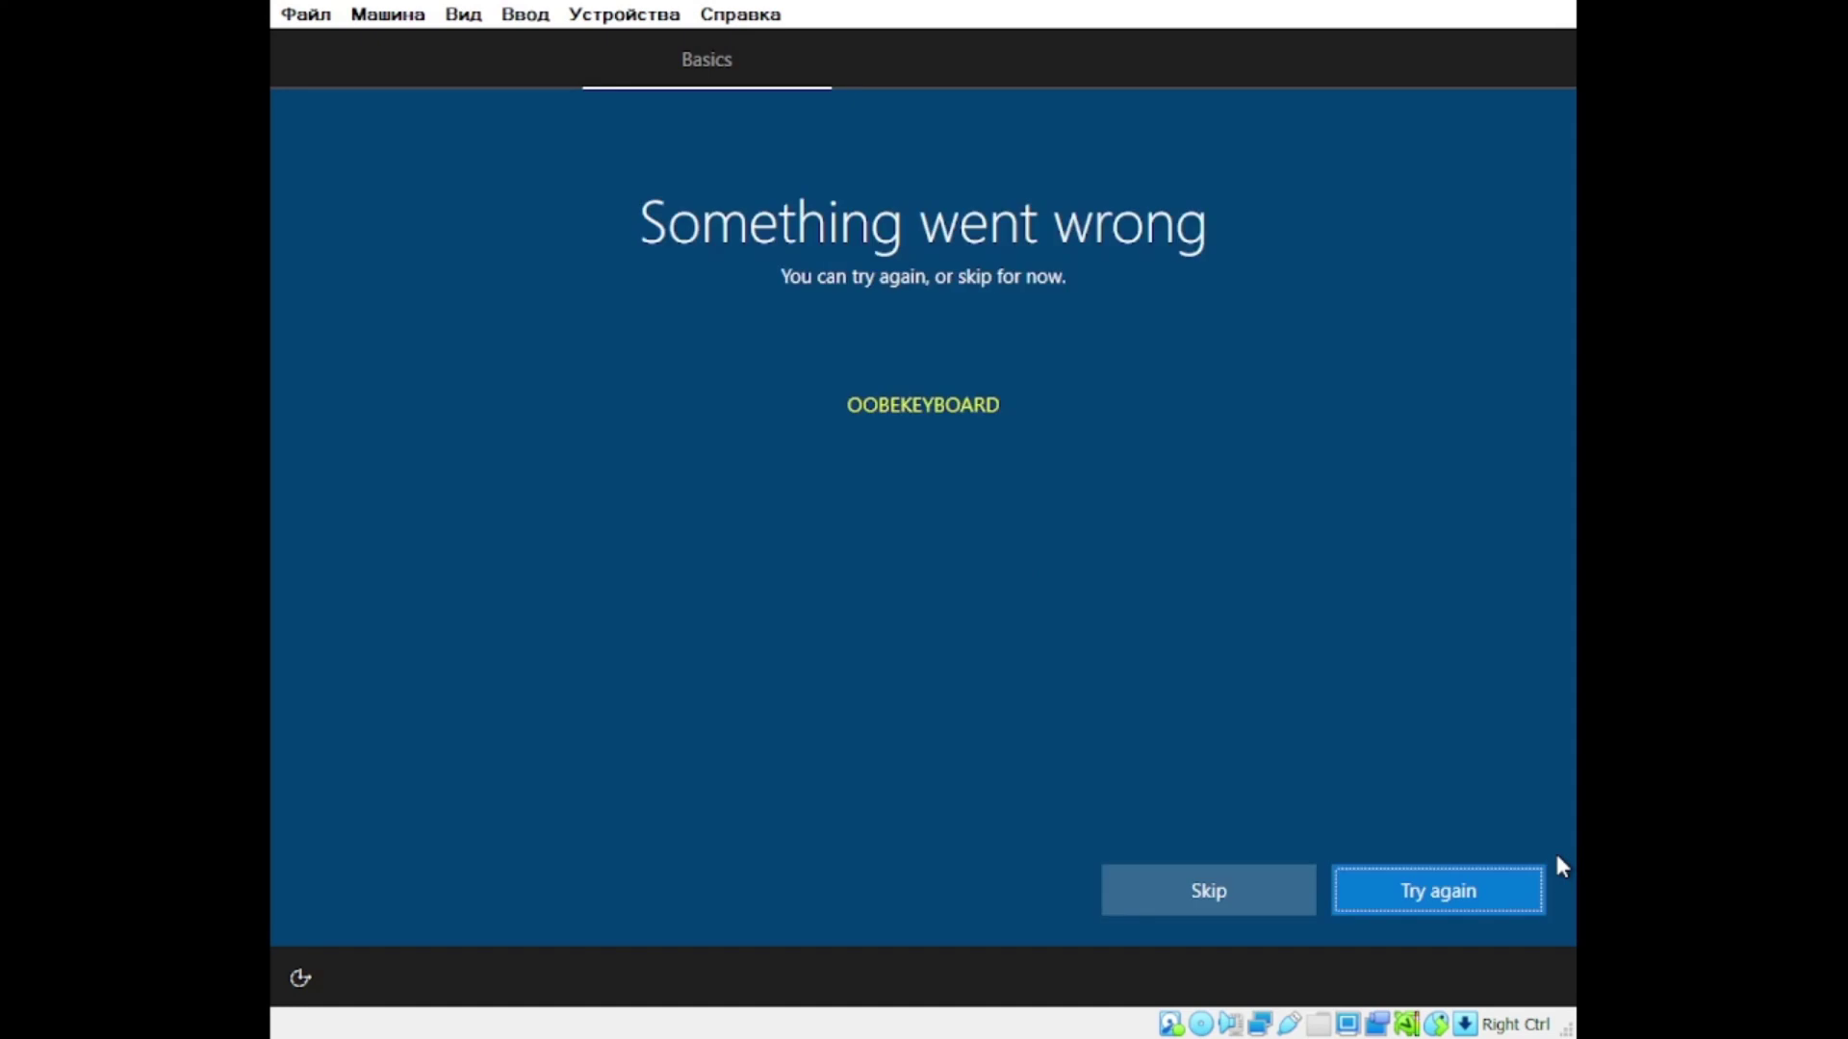
# Step: Skip the failed OOBEKEYBOARD keyboard setup page
pyautogui.click(1208, 893)
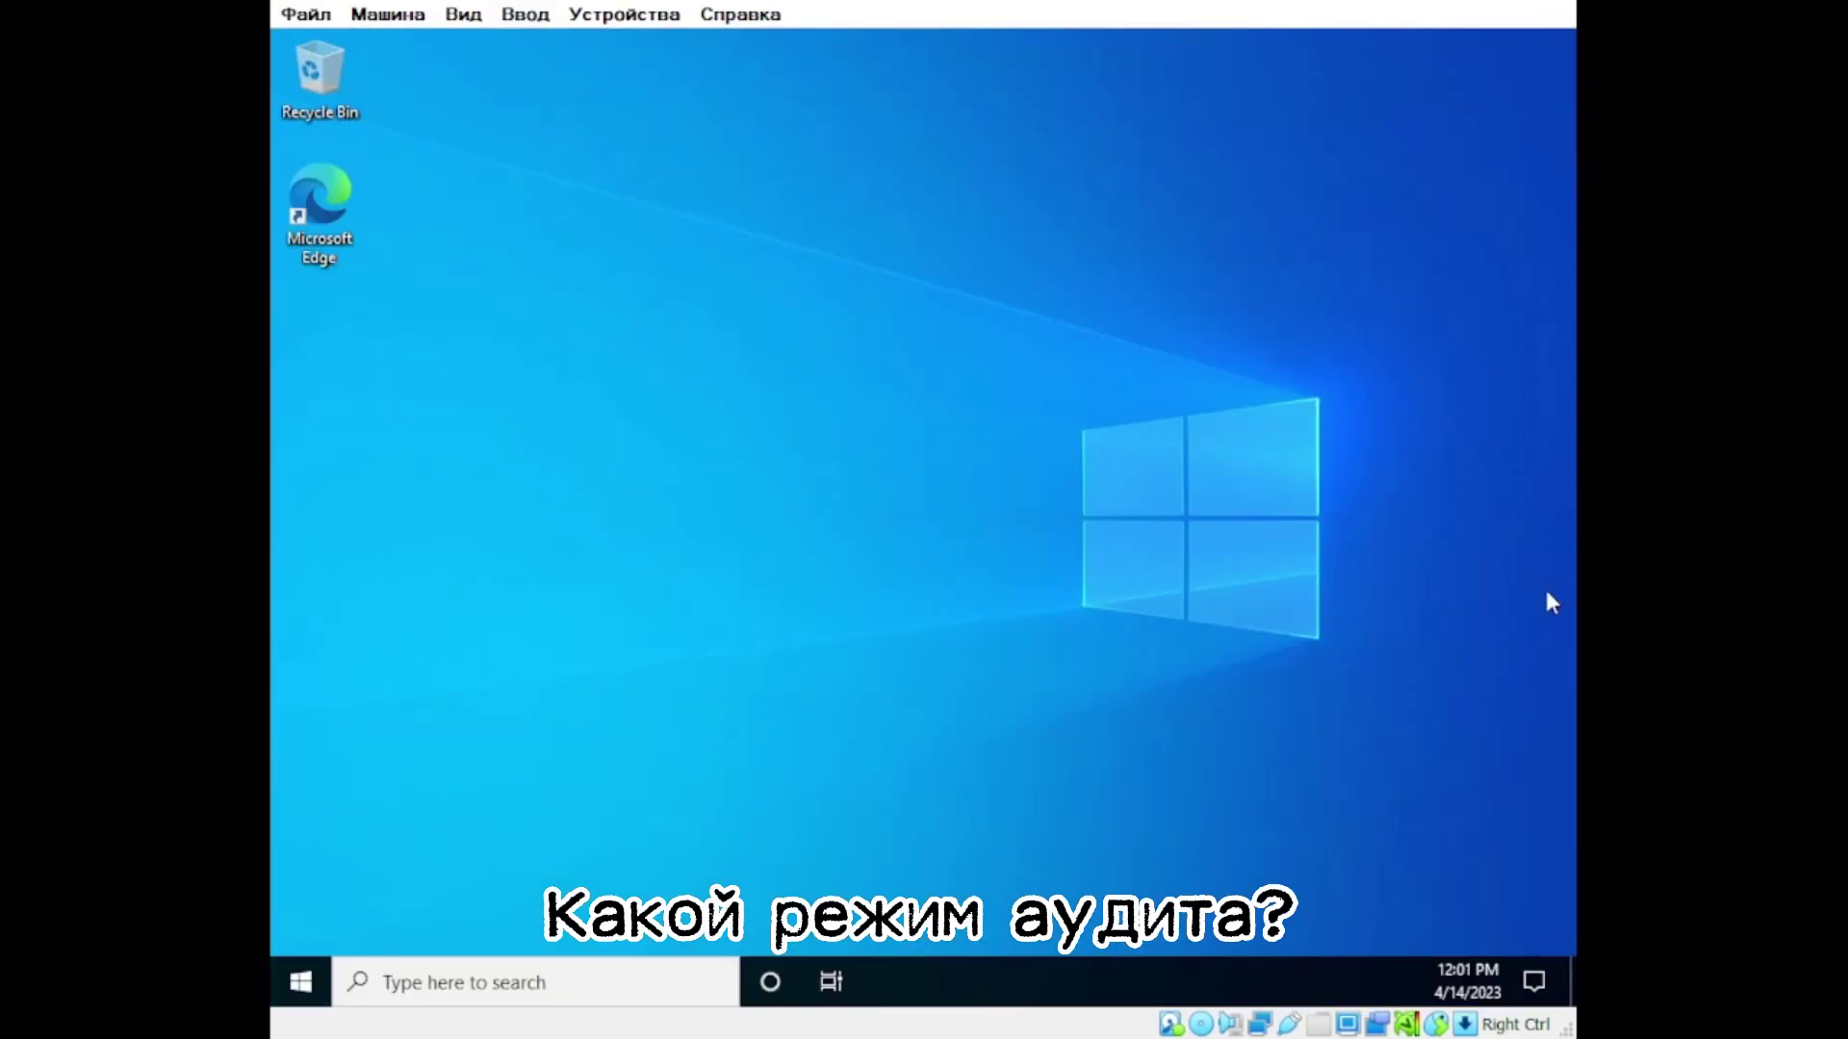
pyautogui.hotkey('ctrl', 'shift', 'Escape')
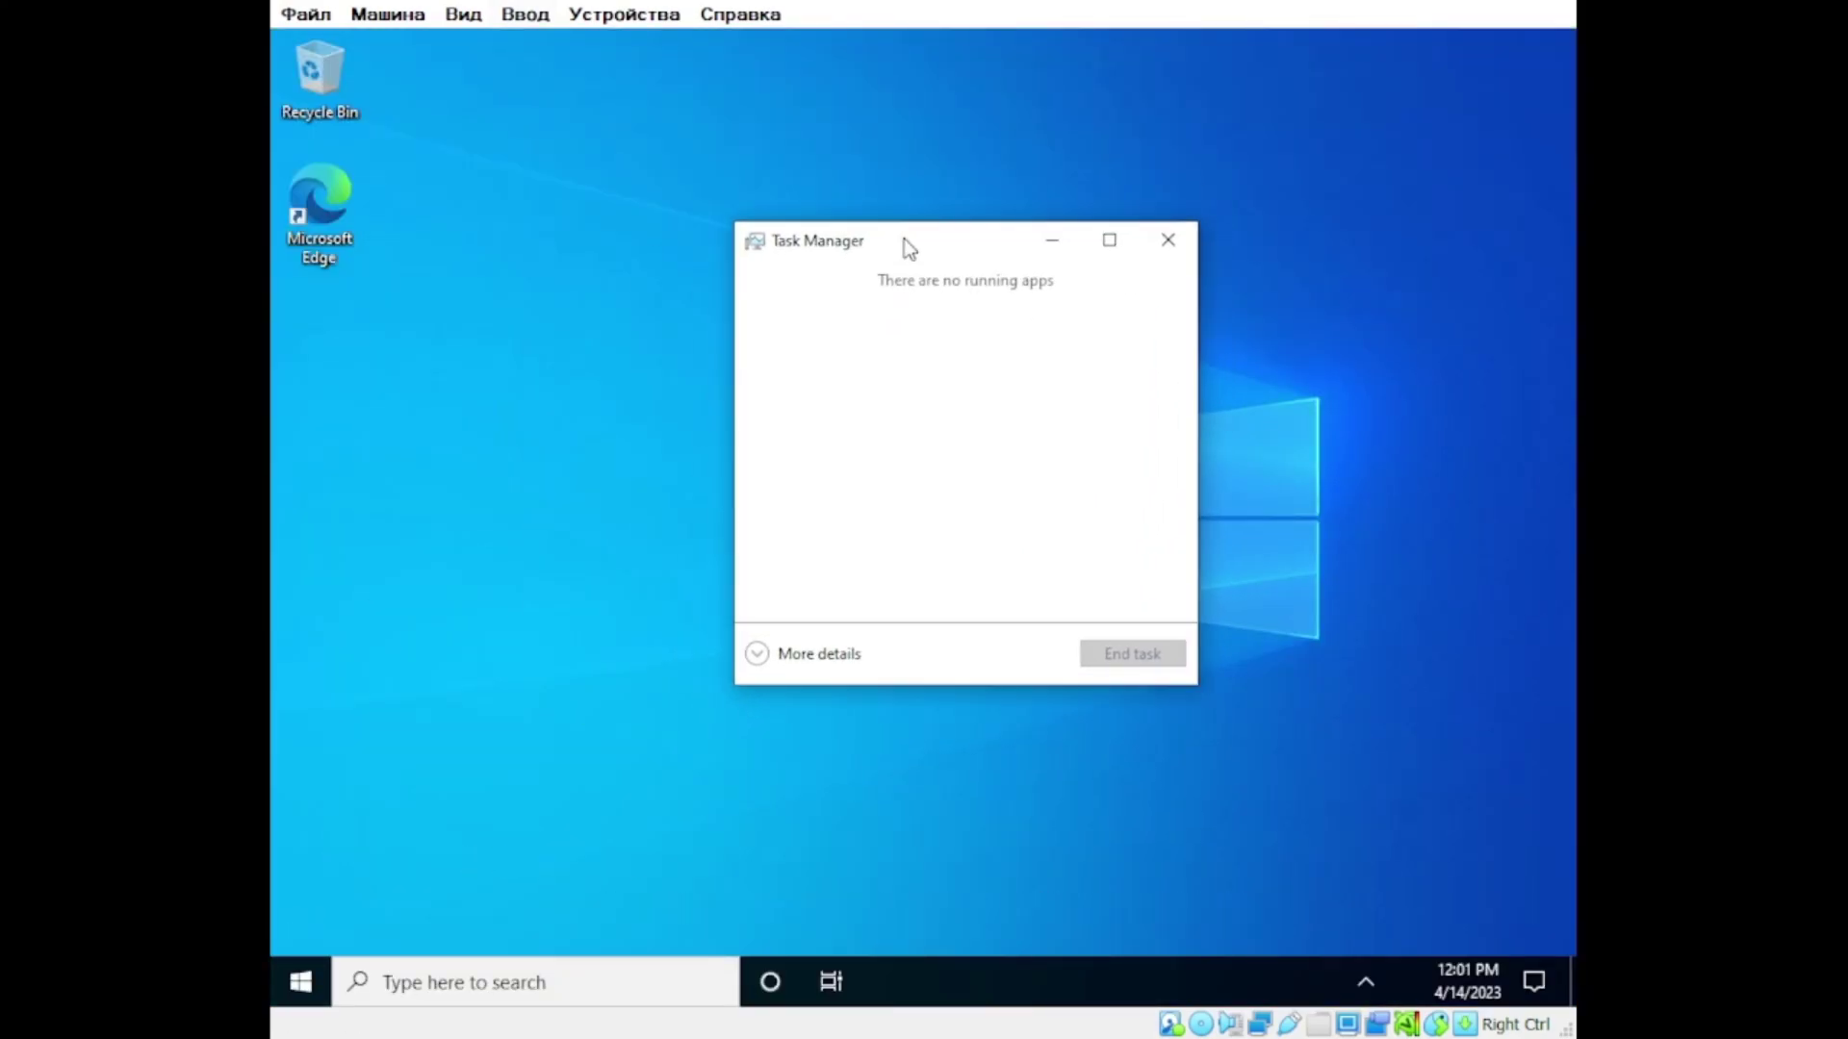
pyautogui.click(760, 652)
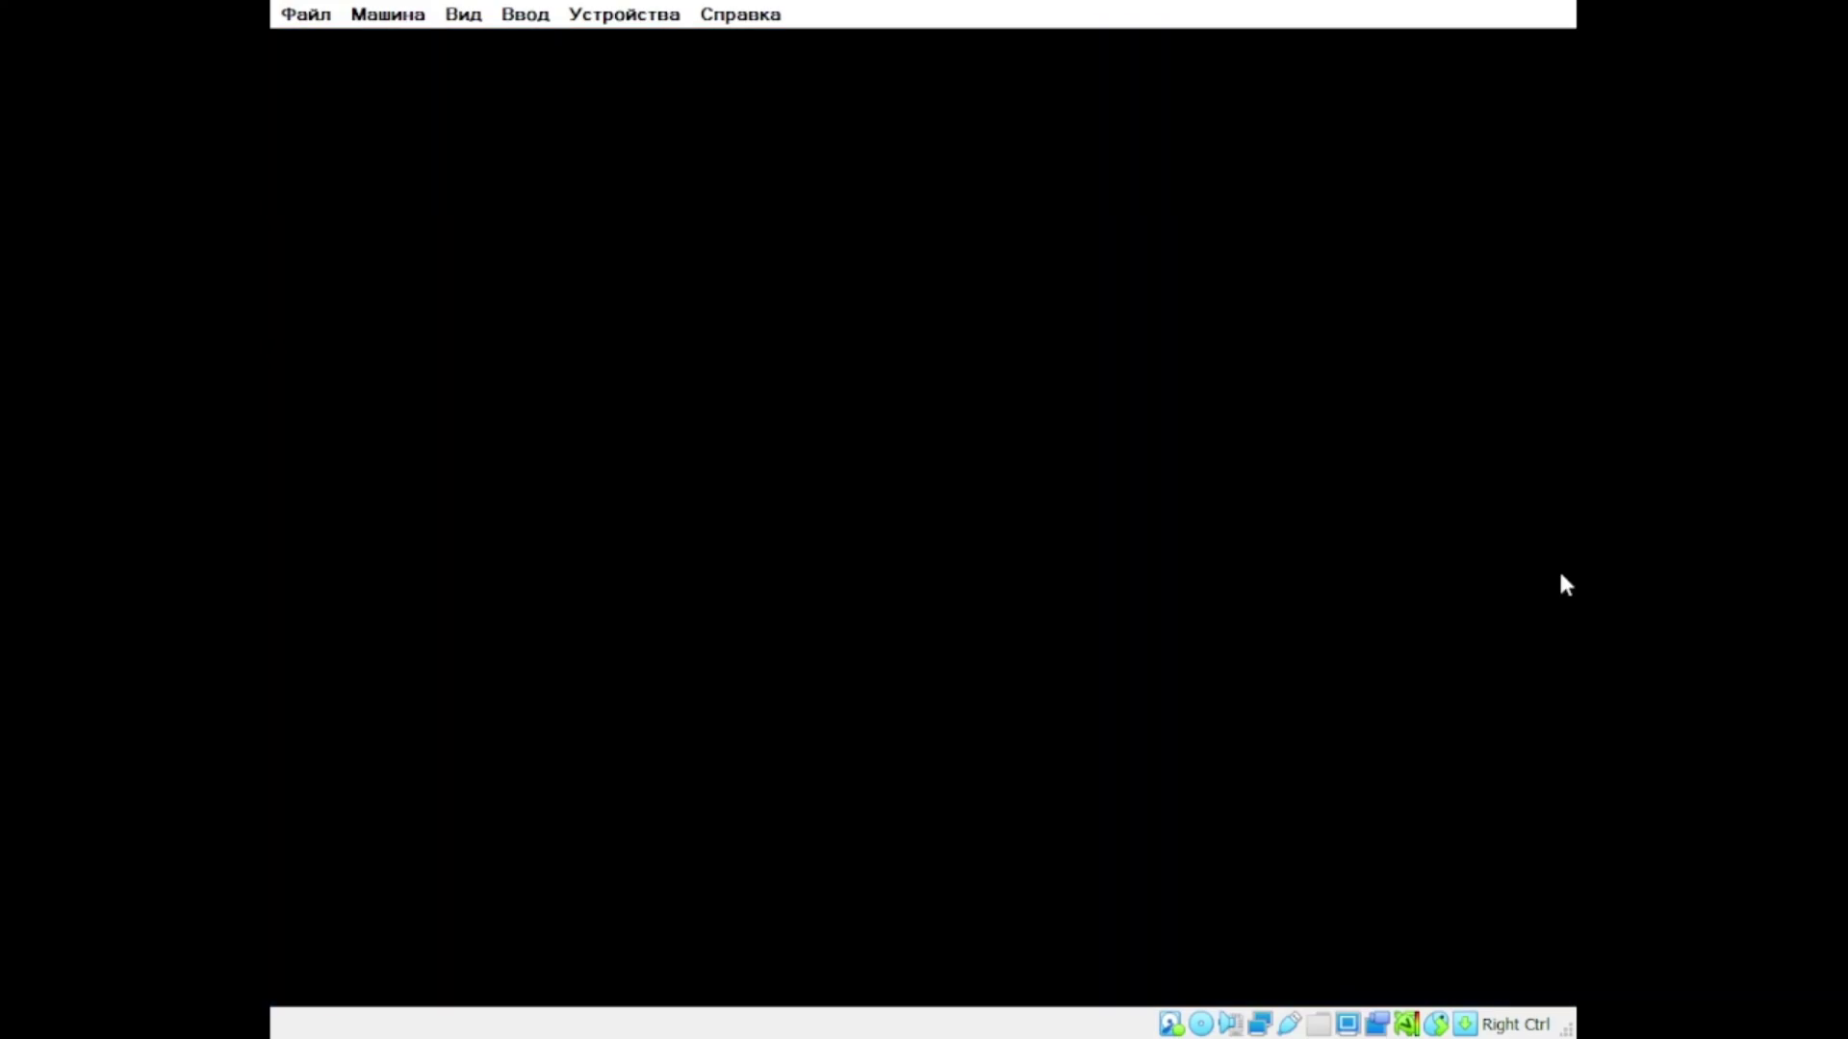